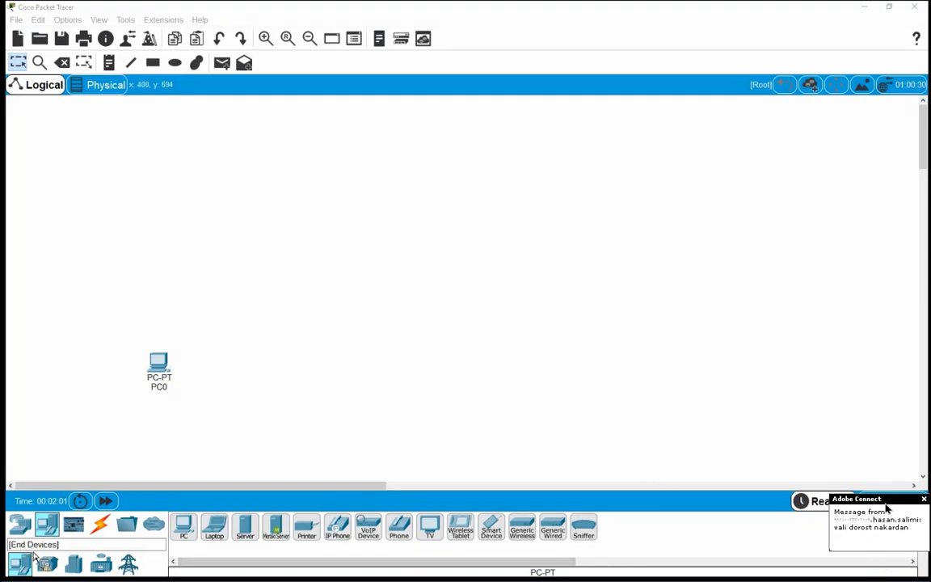
Step: Place a 2960-24TT switch on the workspace next to PC0
left_click(19, 524)
left_click(254, 283)
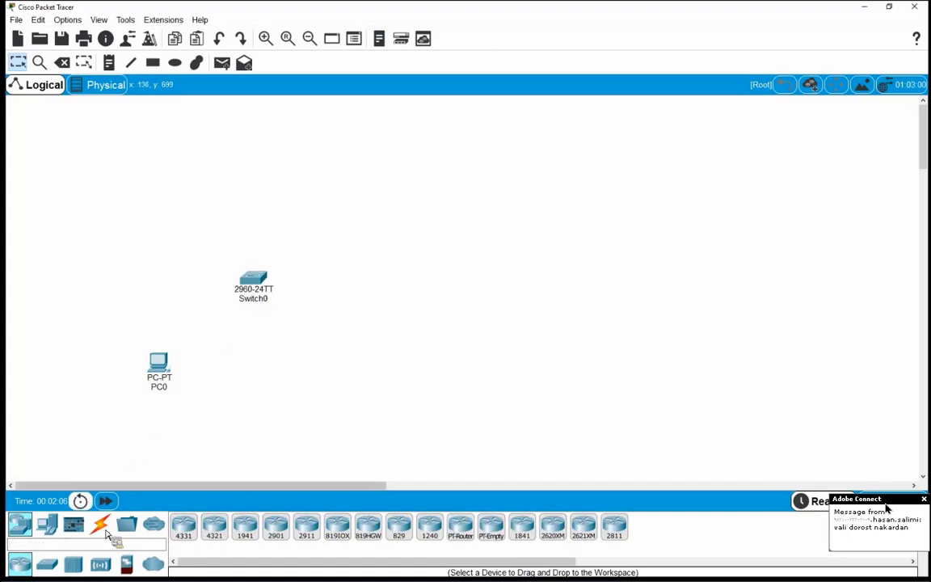
left_click(100, 527)
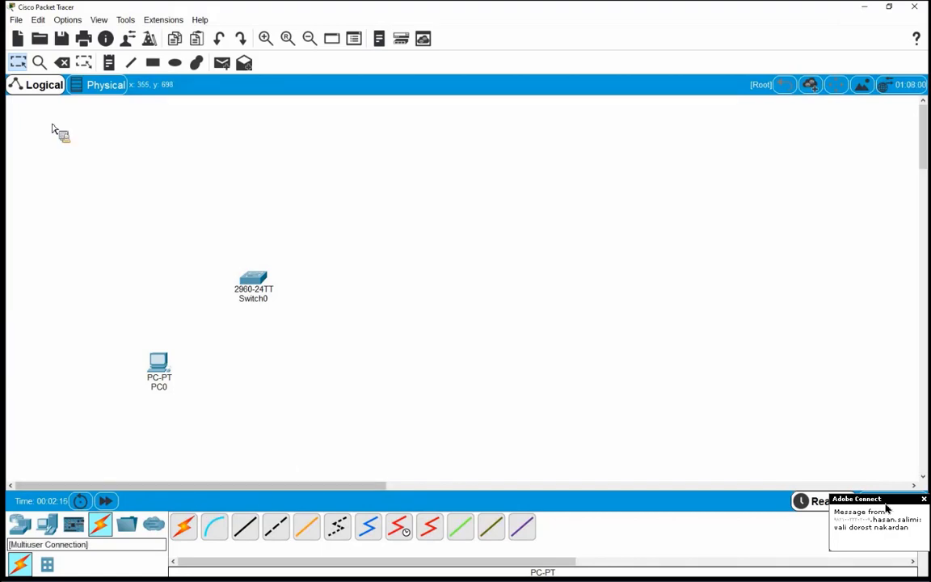
Step: Check Preferences, then auto-connect PC0's Fa0 to Switch0's Fa0/1
left_click(67, 20)
left_click(86, 36)
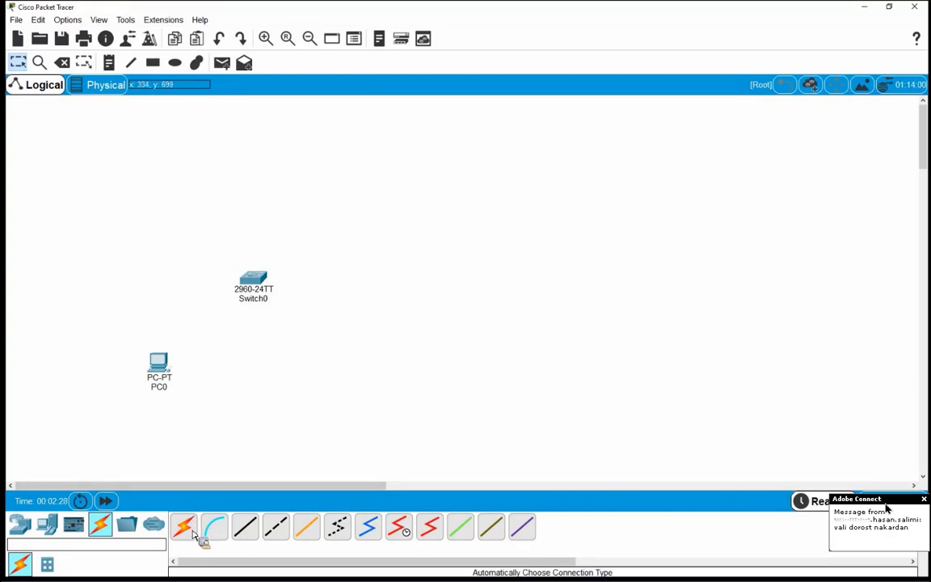
left_click(186, 529)
left_click(171, 372)
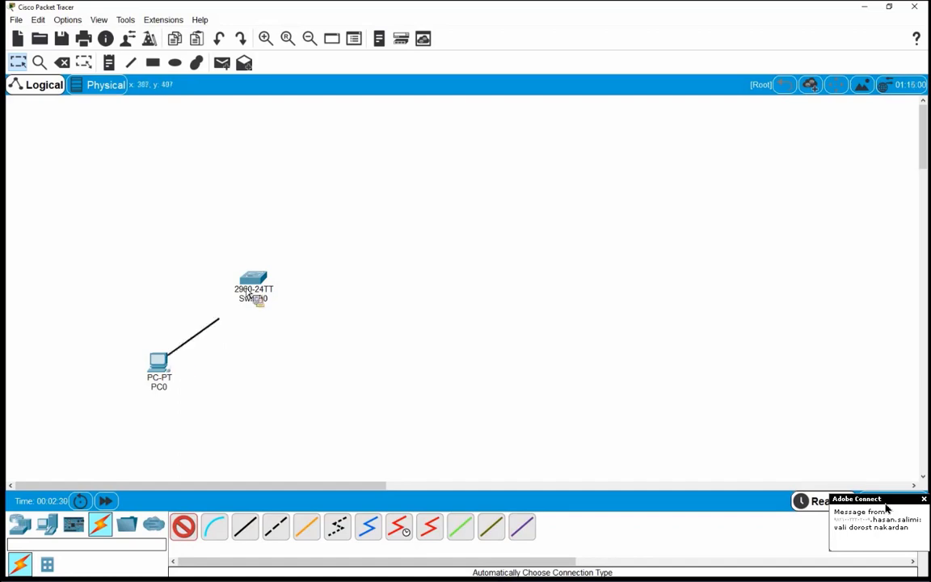
left_click(249, 294)
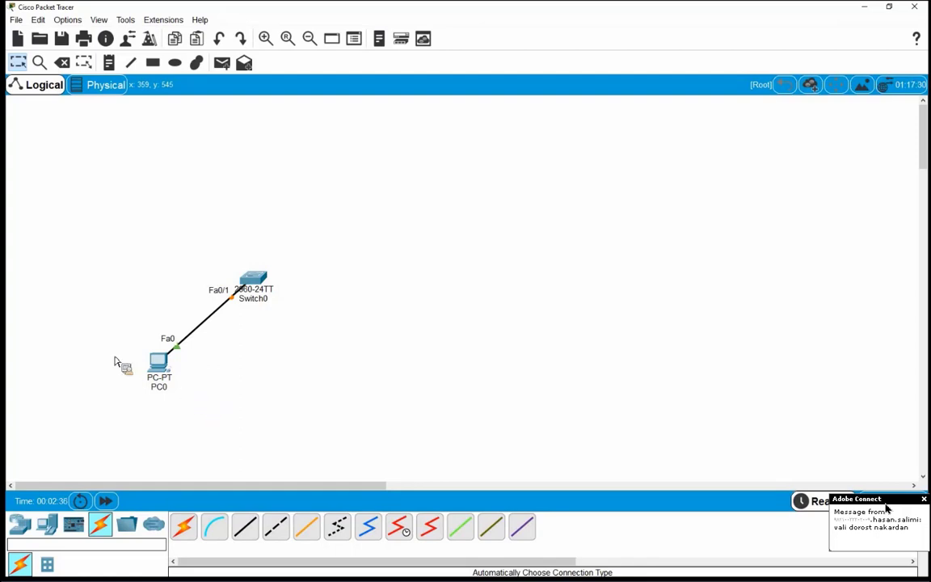
left_click_drag(113, 331, 297, 323)
Step: Tick Disable Auto Cable in the Preferences window
left_click(67, 19)
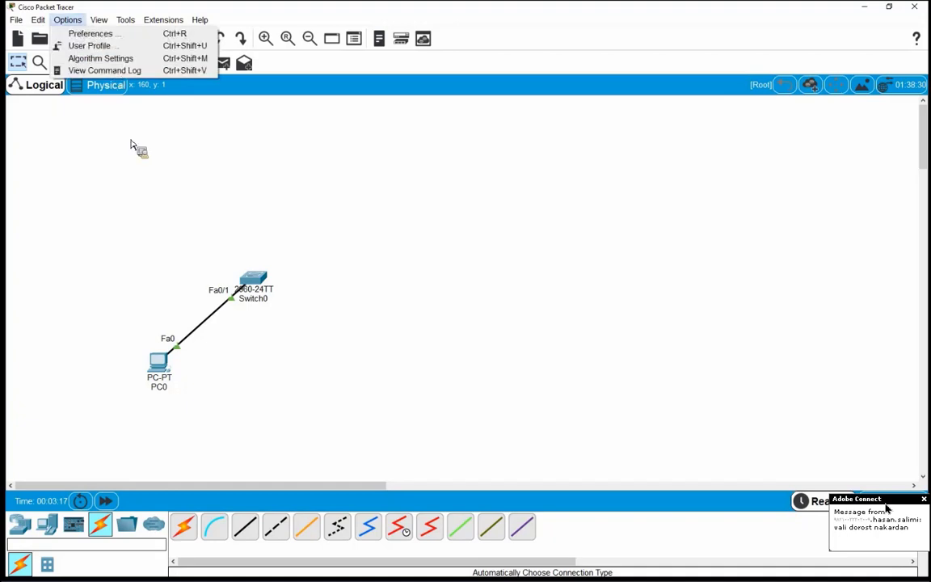
key("ctrl+r")
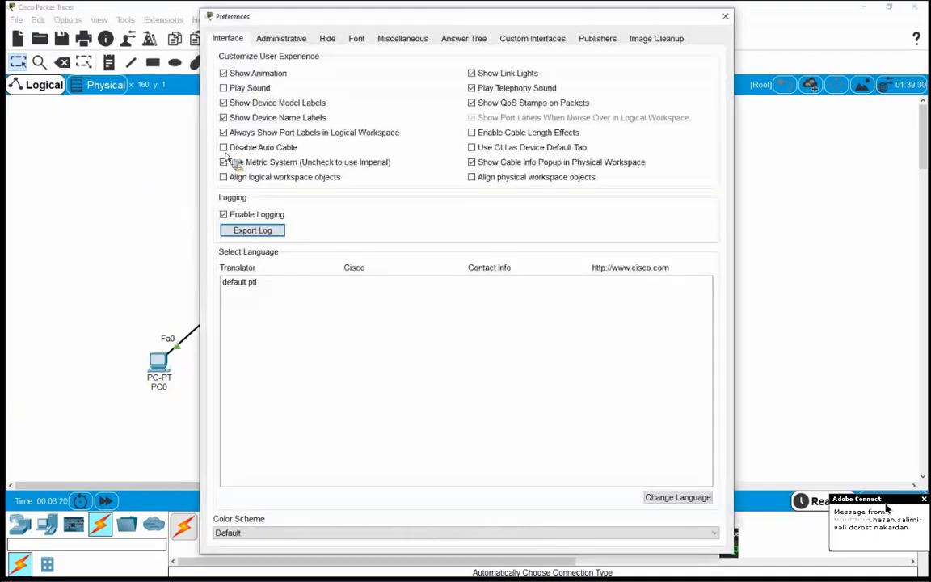
left_click(224, 149)
left_click(724, 18)
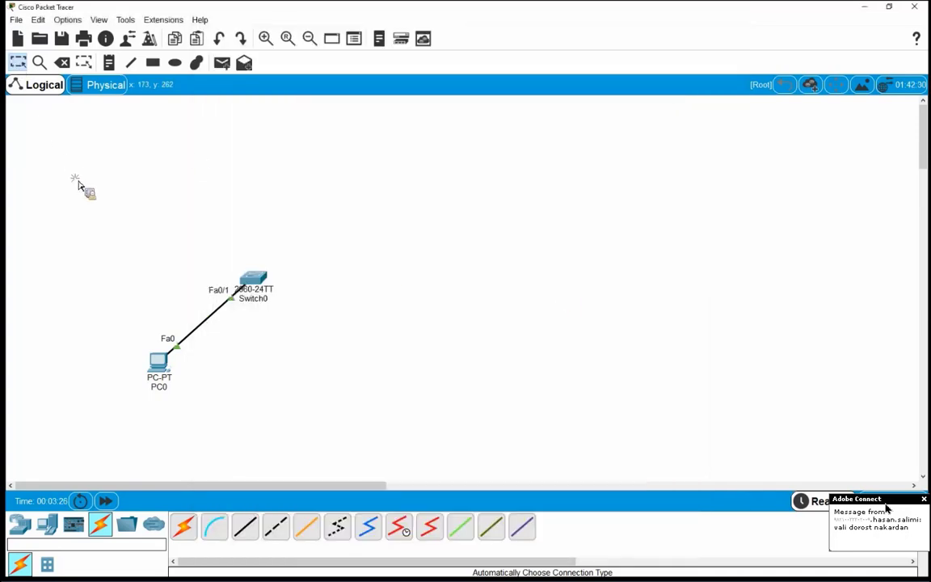
Step: Delete the PC0–Switch0 cable and dismiss the Auto Connect disabled warning
left_click(62, 63)
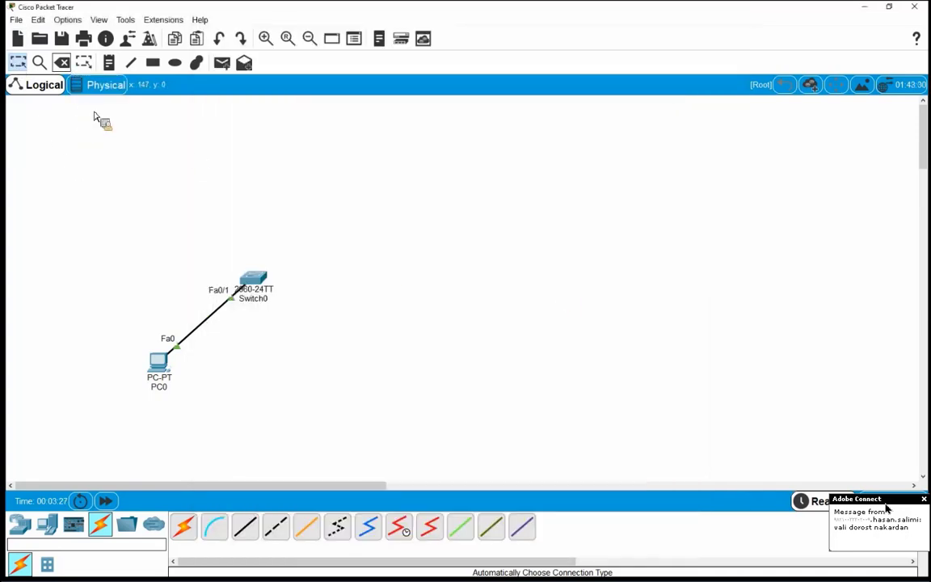
left_click(206, 327)
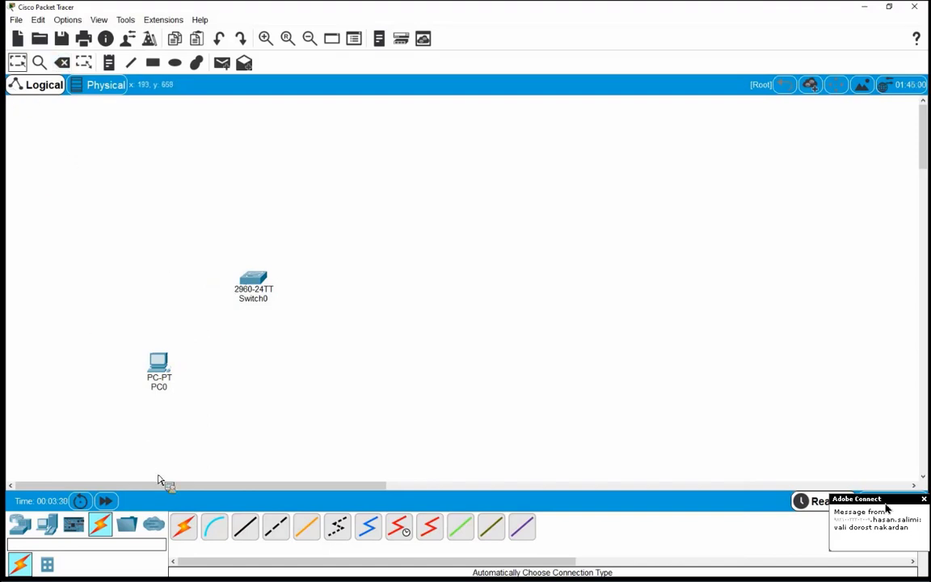
left_click(187, 530)
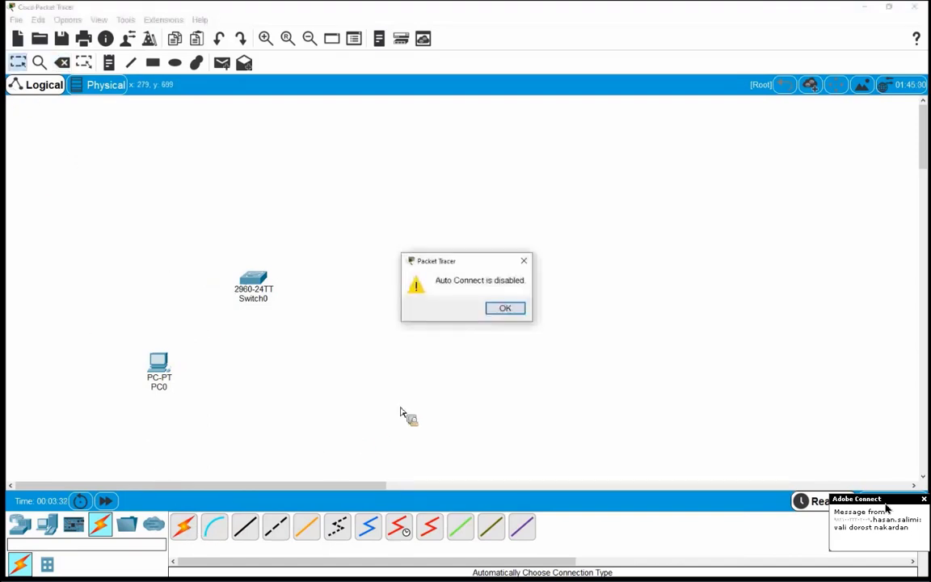
left_click(507, 310)
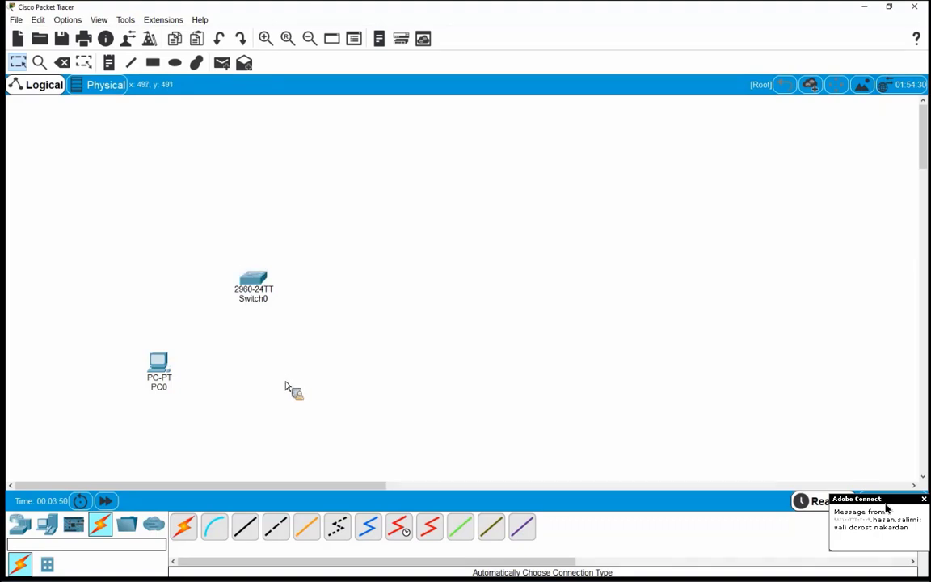
Step: Run a copper straight-through cable from PC0 FastEthernet0 to Switch0 FastEthernet0/1
left_click(248, 533)
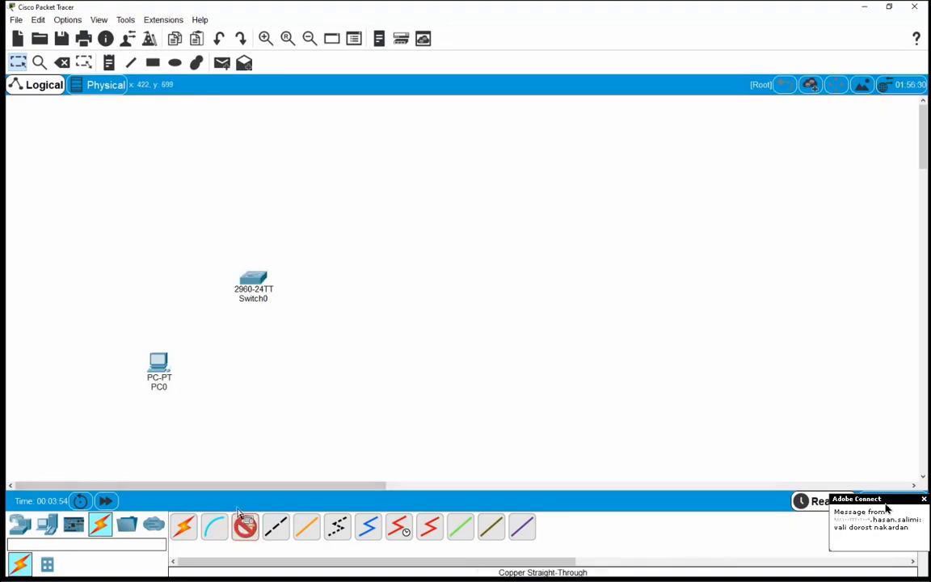
left_click(164, 373)
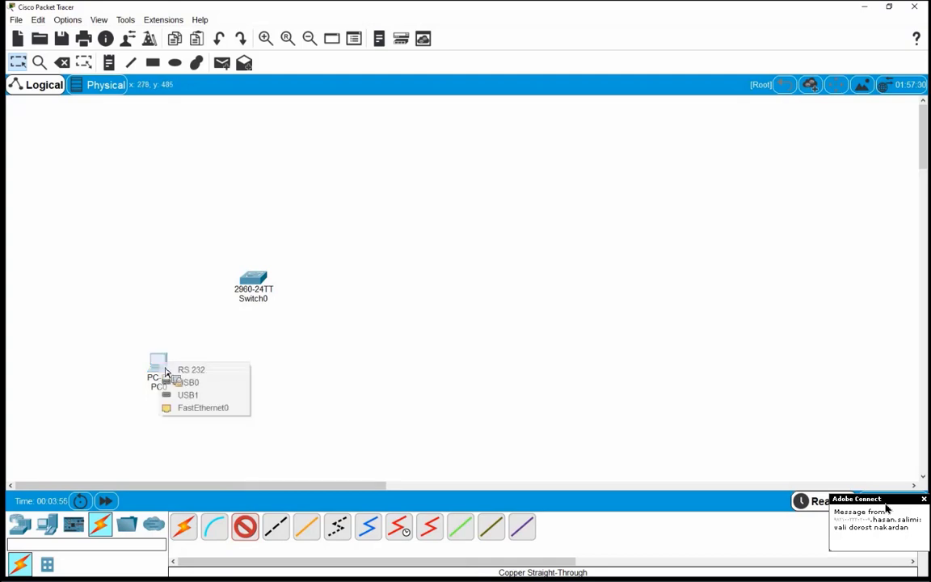
left_click(201, 407)
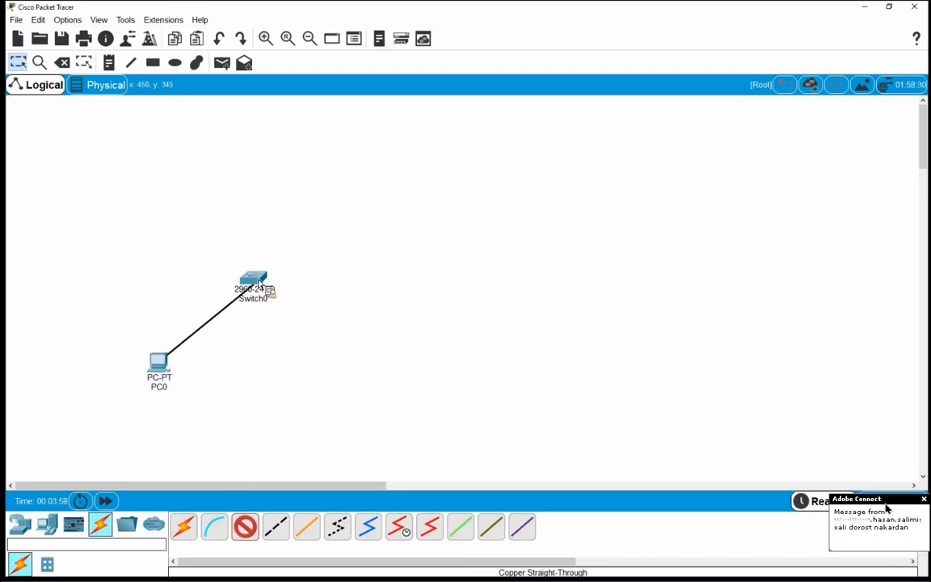
left_click(261, 281)
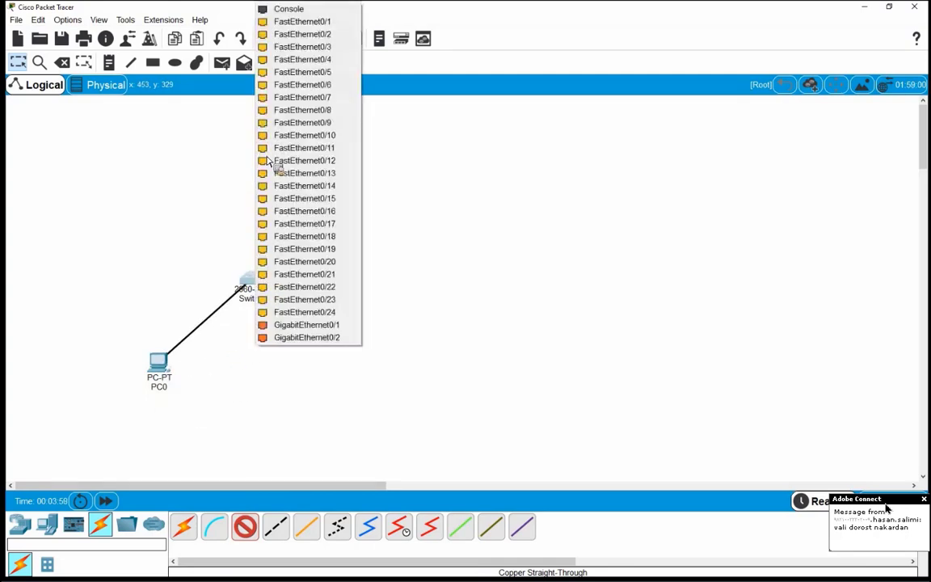
left_click(291, 21)
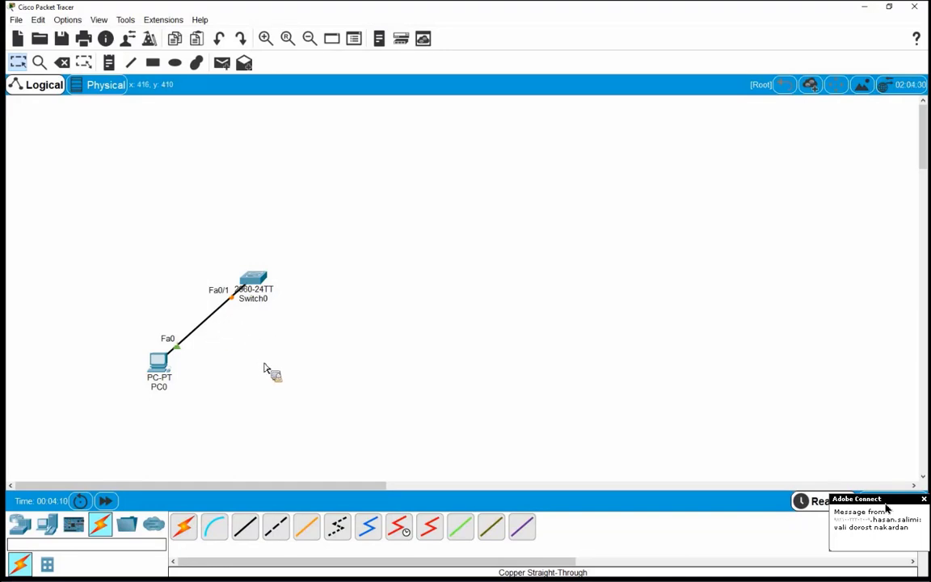
Step: Place a second 2960-24TT switch, Switch1, level with Switch0
left_click(19, 526)
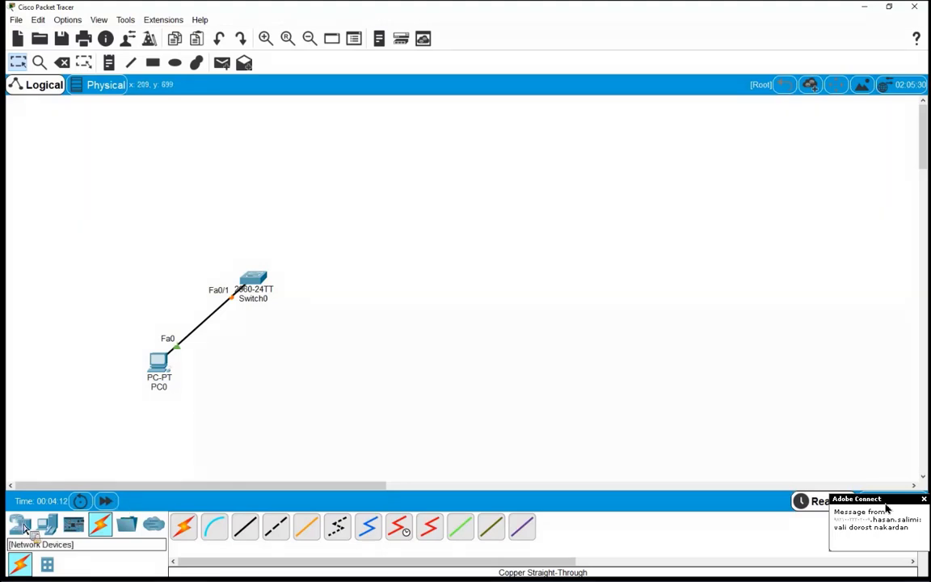
left_click(458, 294)
left_click_drag(457, 295, 456, 285)
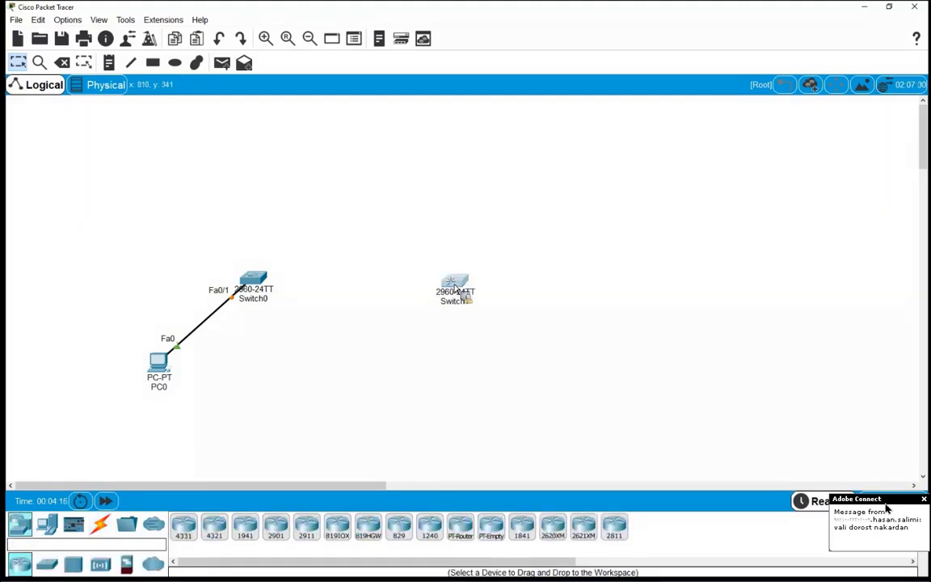
left_click_drag(213, 272, 276, 316)
left_click_drag(419, 252, 474, 308)
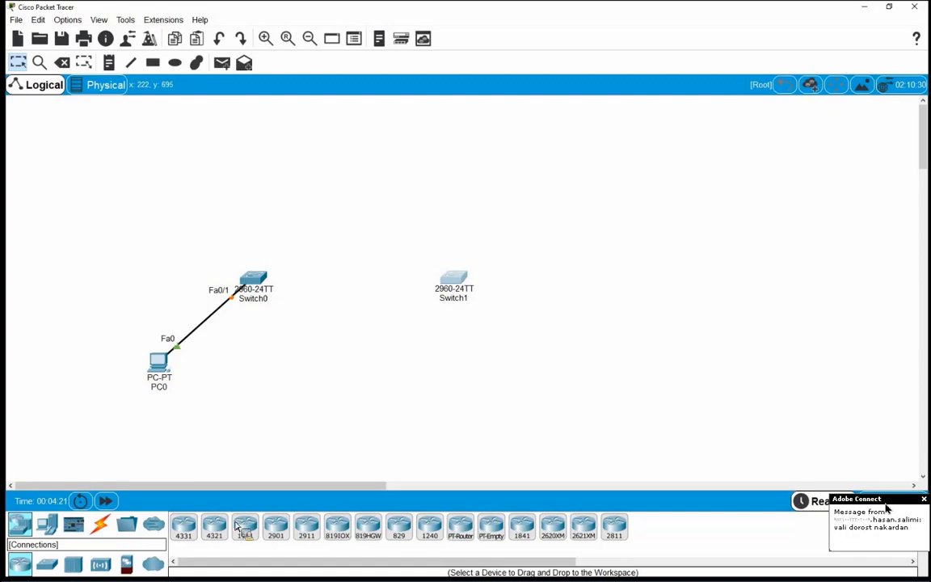
Step: Run a copper cross-over cable from Switch0 Fa0/2 to Switch1 Fa0/1
left_click(101, 527)
left_click(276, 529)
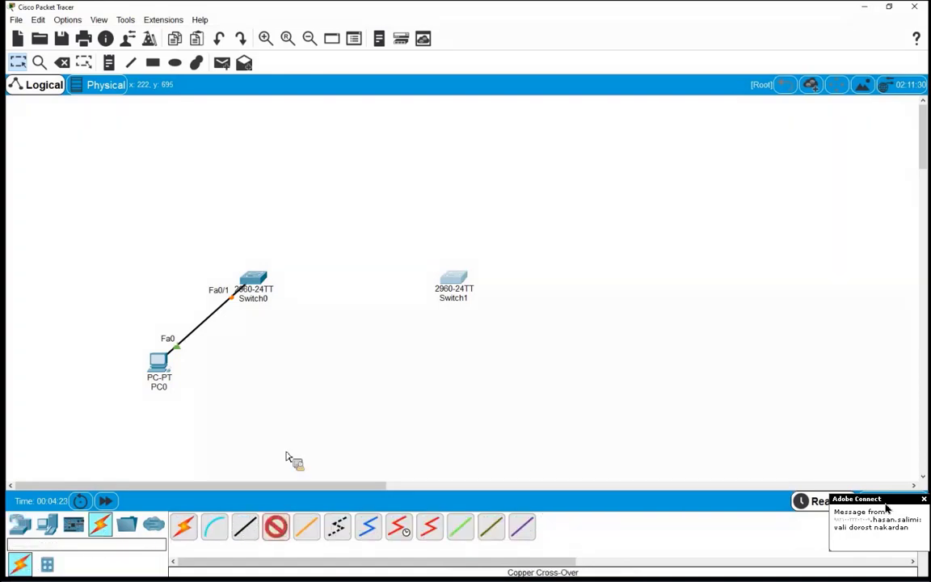
left_click(257, 280)
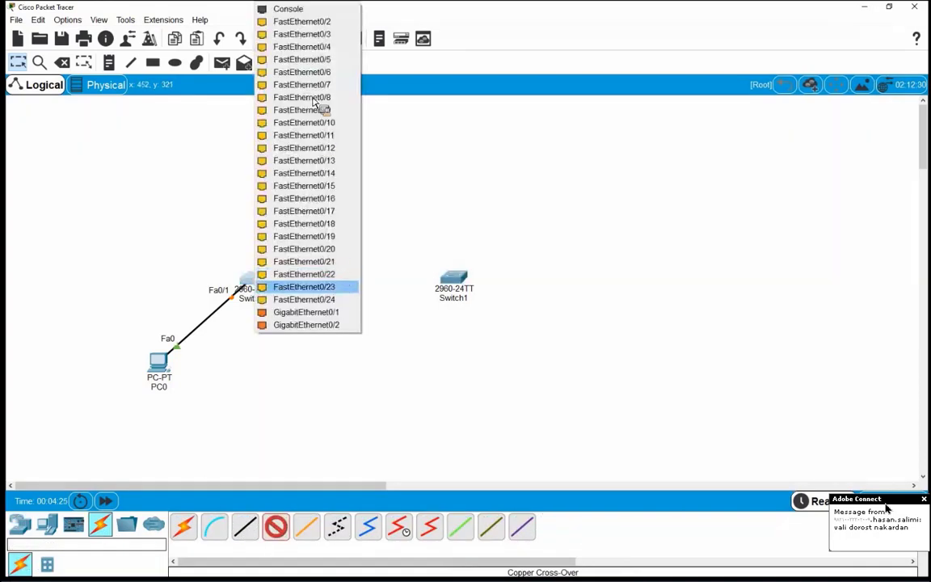
left_click(434, 193)
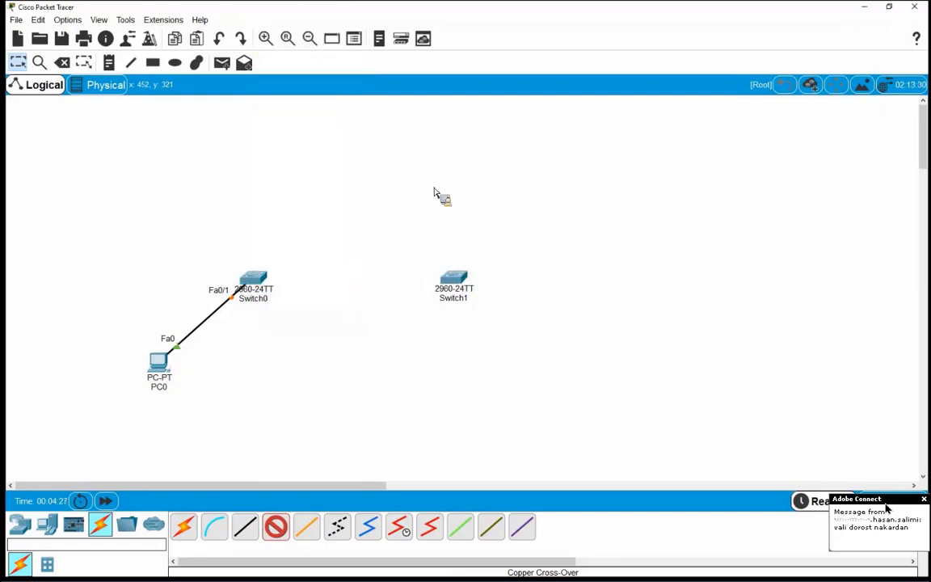
left_click(453, 278)
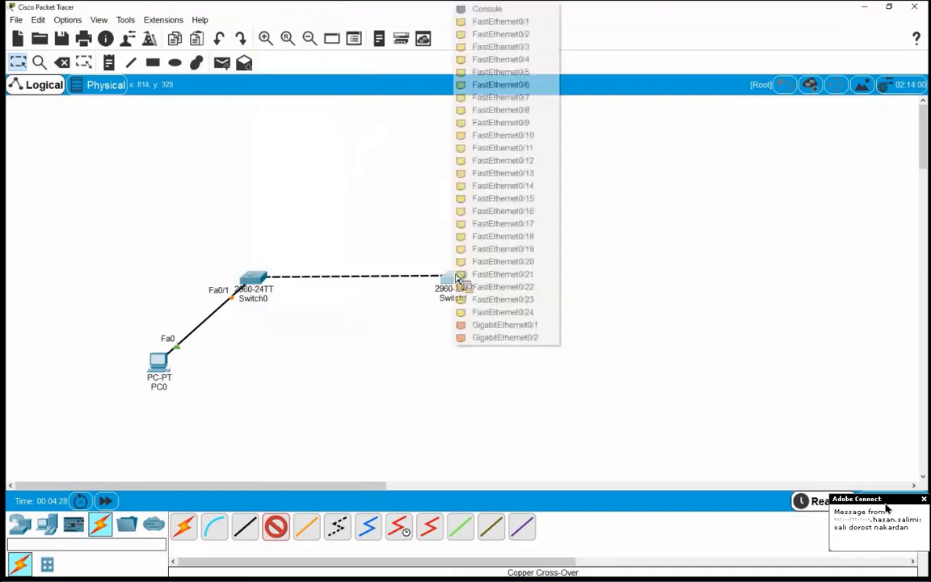
left_click(465, 21)
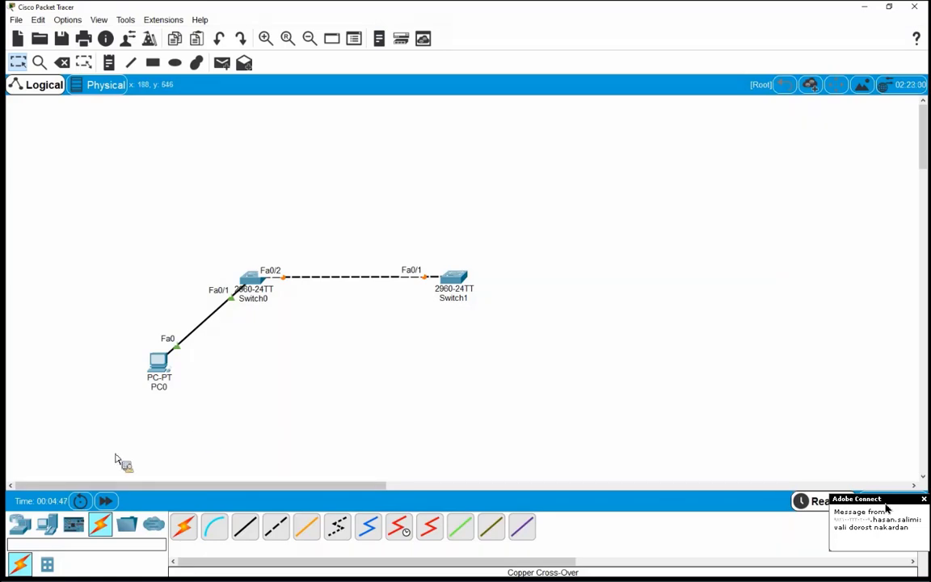
Step: Activate the Delete tool with the Delete key
left_click(20, 563)
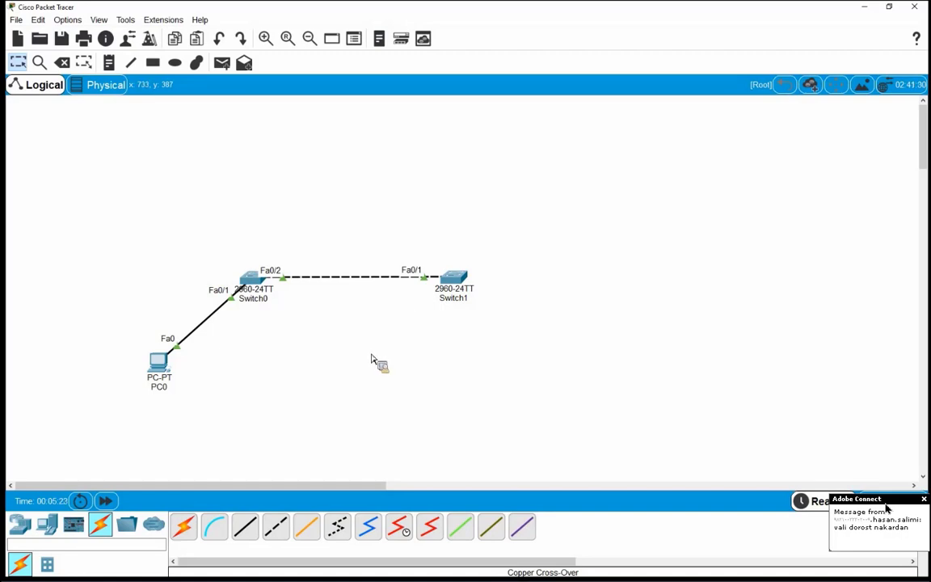
key("Delete")
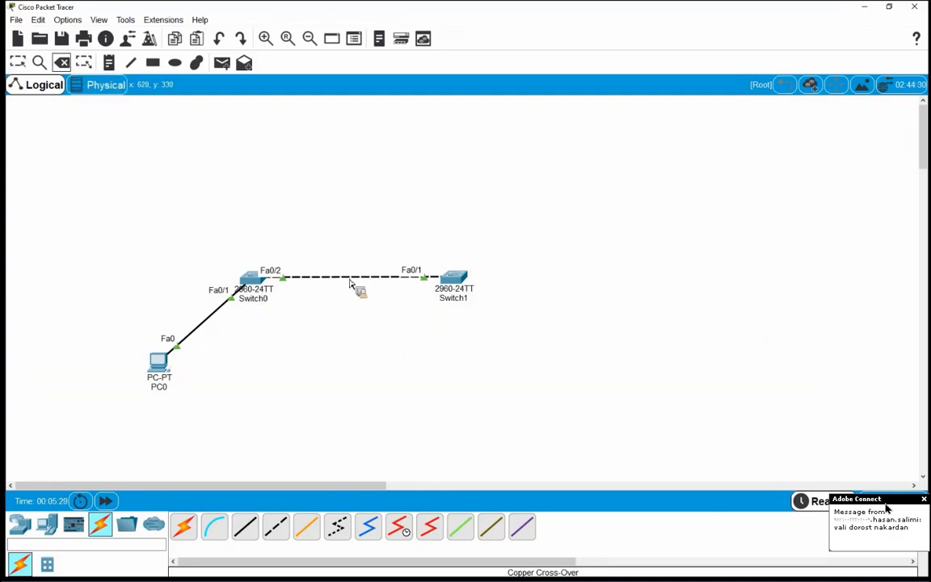
Step: Replace the Switch0–Switch1 cross-over with a straight-through cable to Fa0/1, then fast-forward time
left_click(315, 277)
left_click(22, 66)
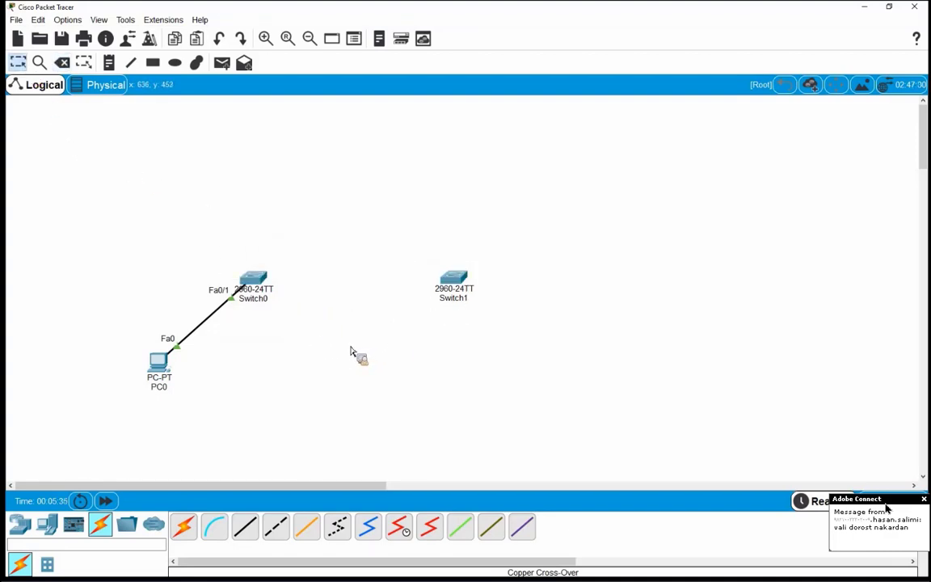
left_click(245, 527)
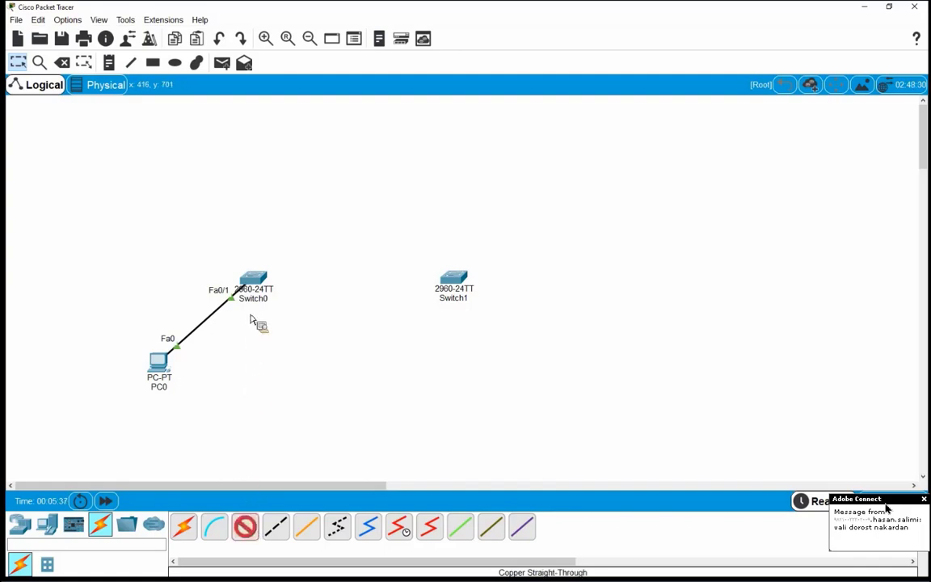
left_click(250, 276)
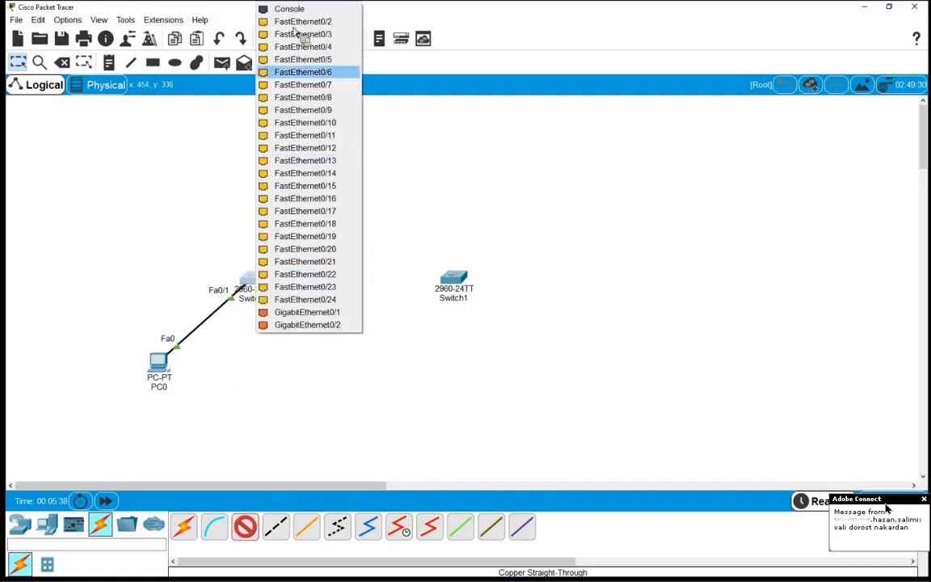
left_click(453, 277)
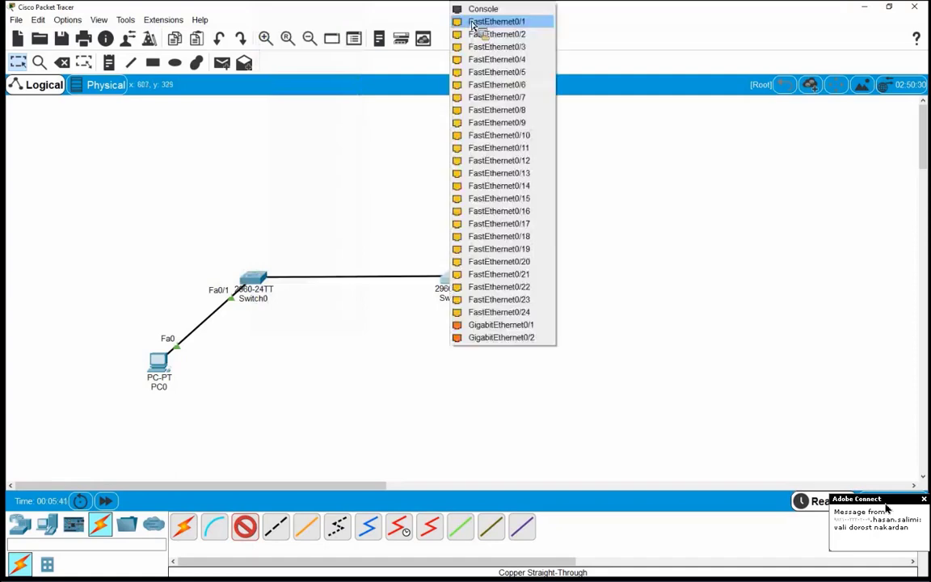
left_click(475, 22)
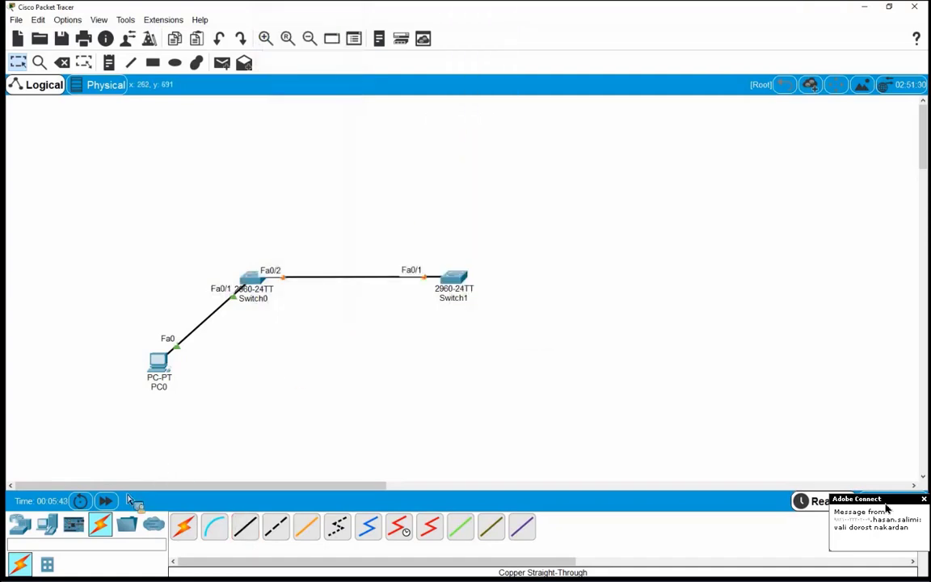
left_click(106, 501)
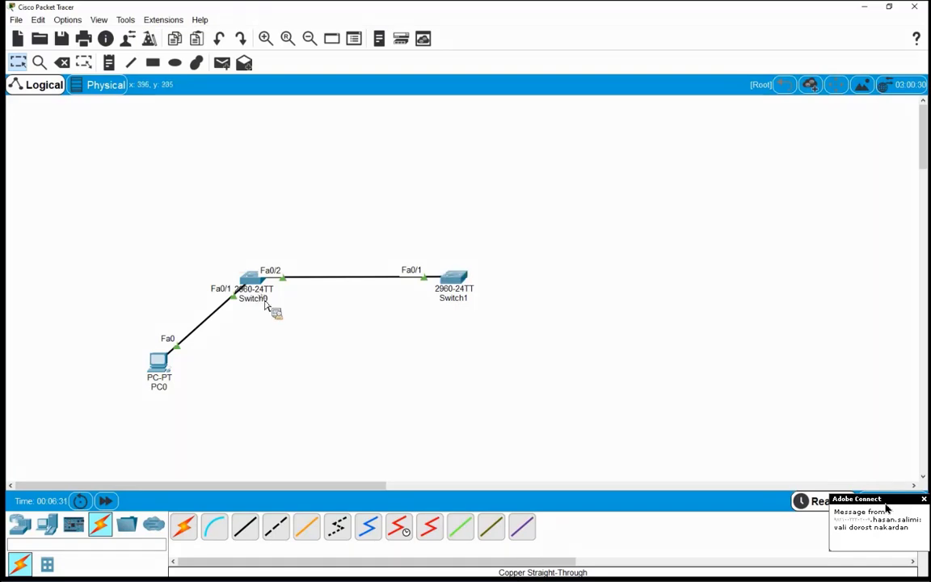
left_click_drag(223, 249, 286, 331)
left_click_drag(459, 299, 374, 366)
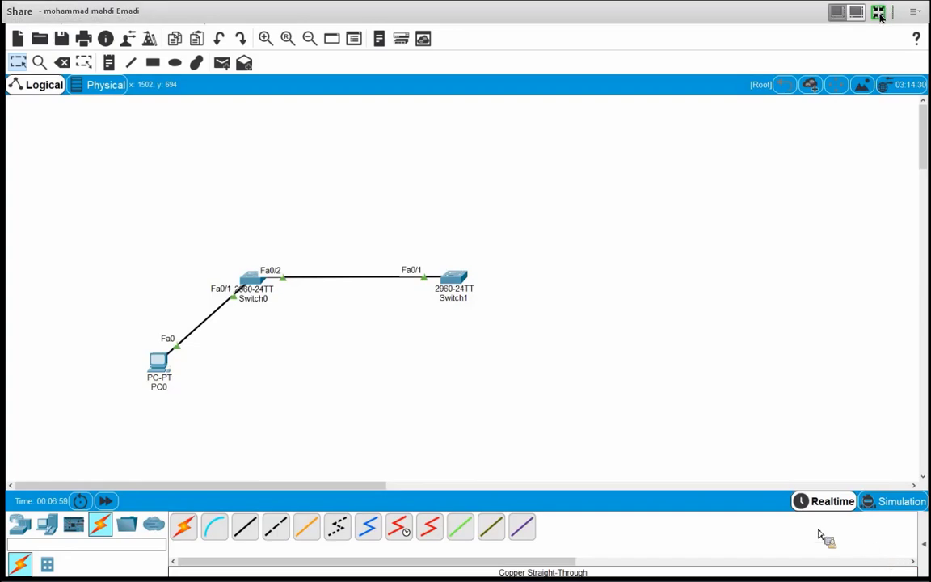
Step: Exit and re-enter full-screen view of the shared screen
left_click(878, 13)
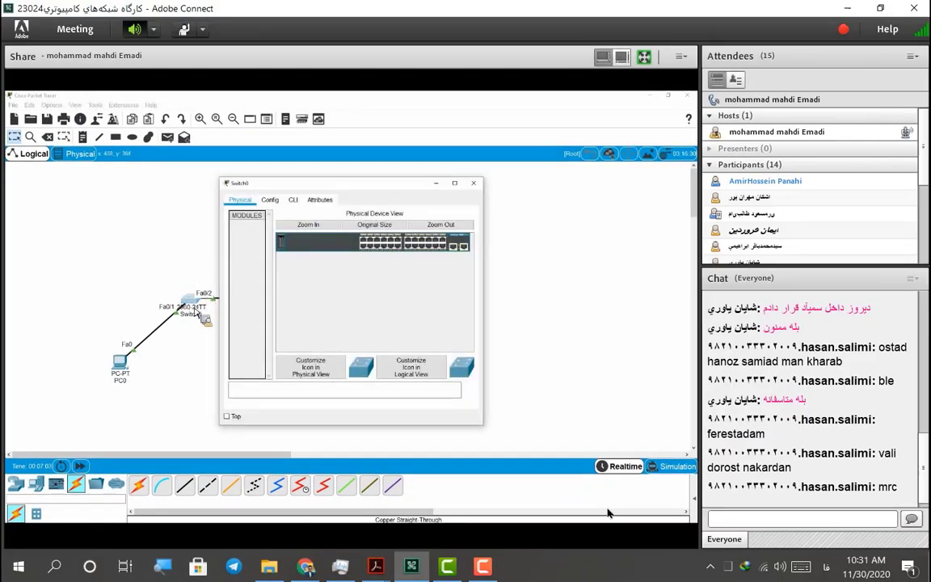
left_click(642, 56)
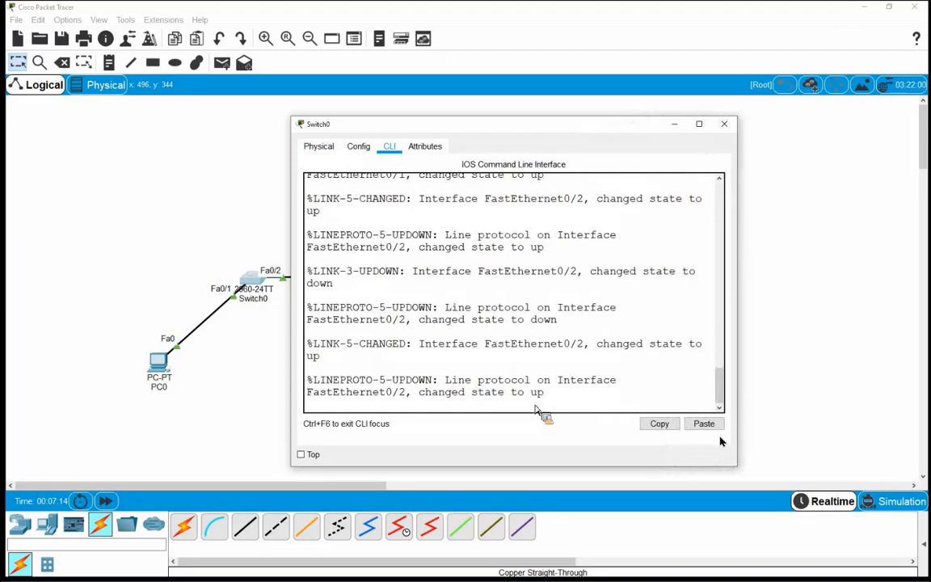
Step: Run en and conf t on Switch0 to reach Switch(config)#, then move the console aside
key("Return")
key("Return")
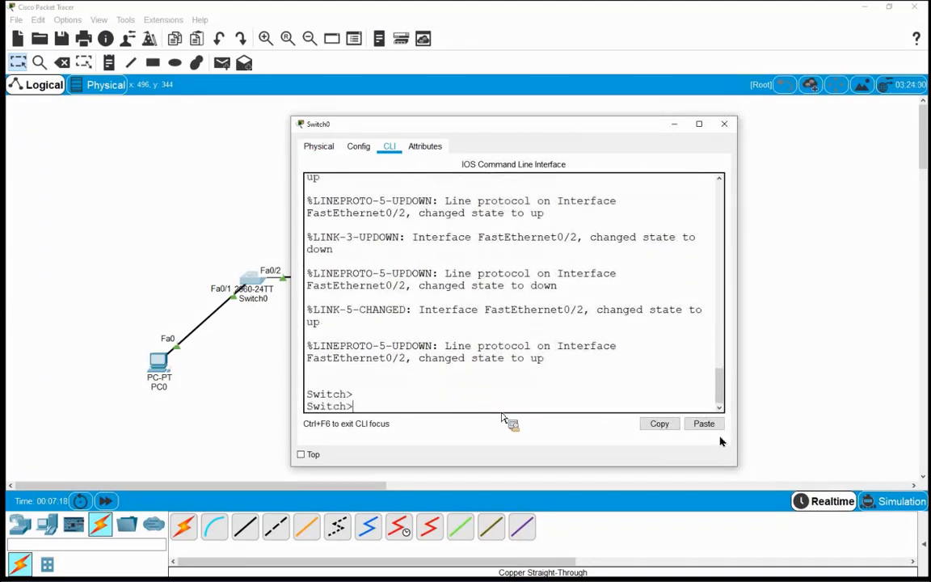
type("en")
key("Return")
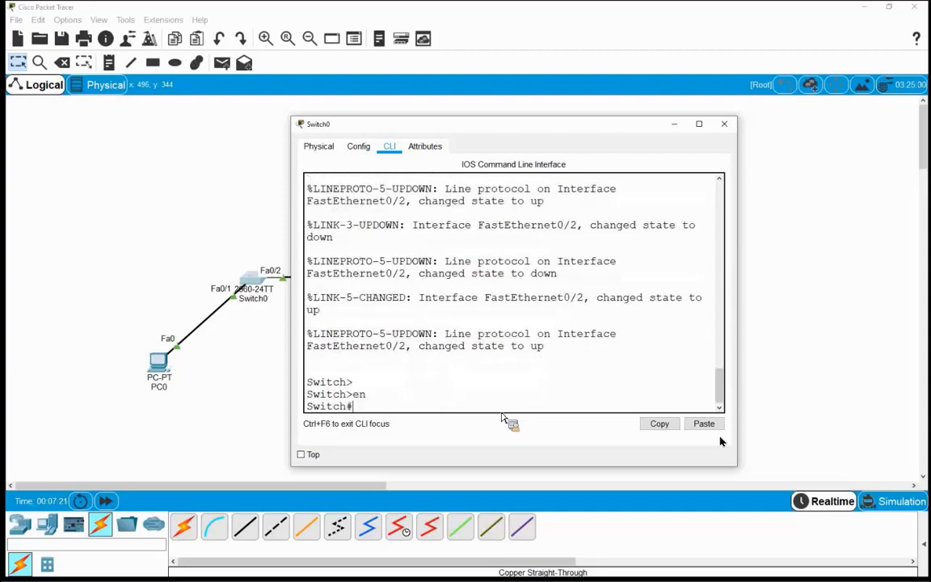
type("conf t")
key("Return")
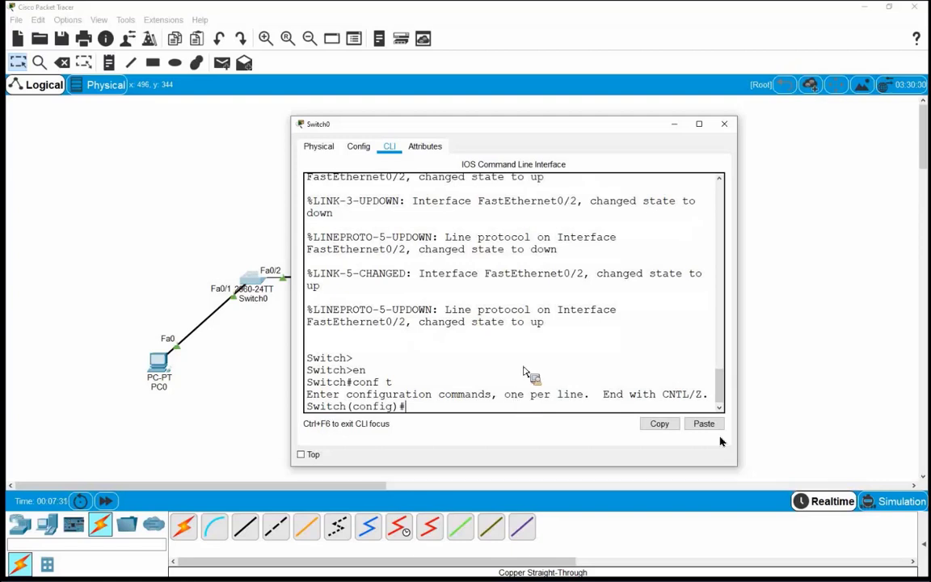
left_click_drag(510, 136, 605, 124)
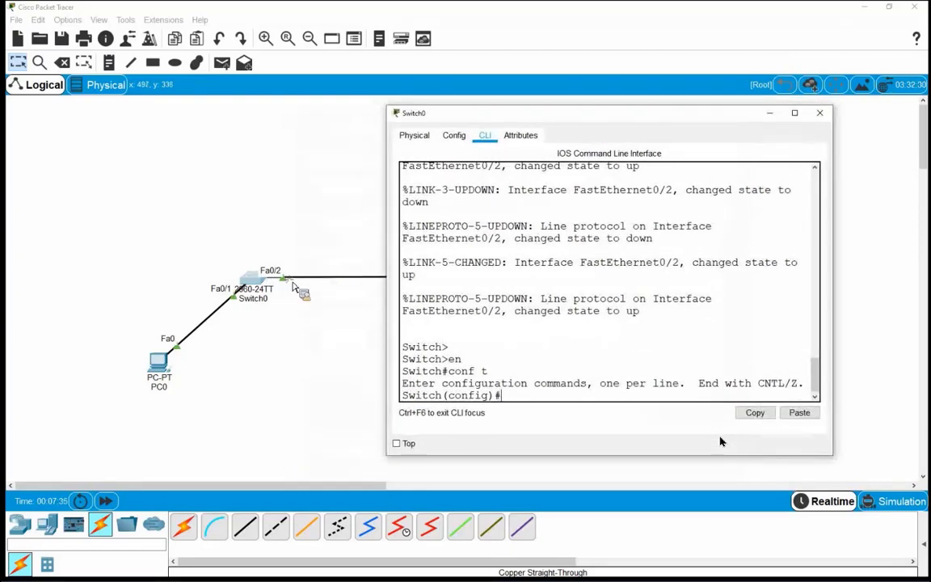
left_click(292, 282)
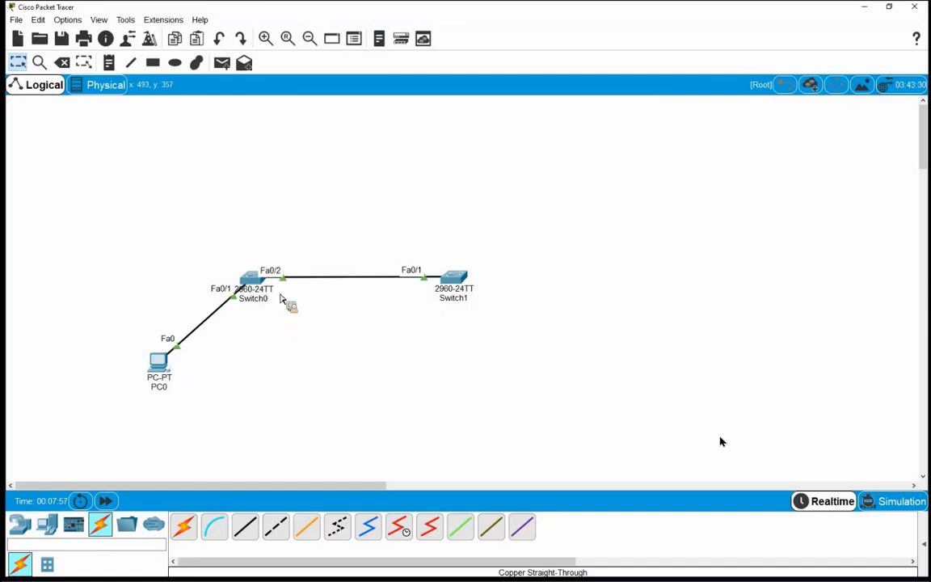
Step: Reopen Switch0's CLI and enter interface fastEthernet 0/2
left_click(280, 299)
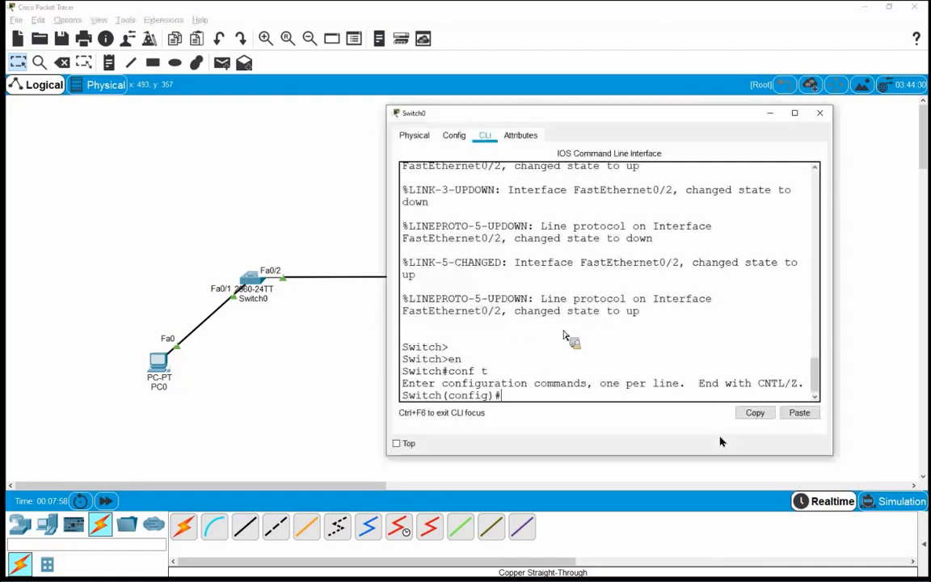
type("in")
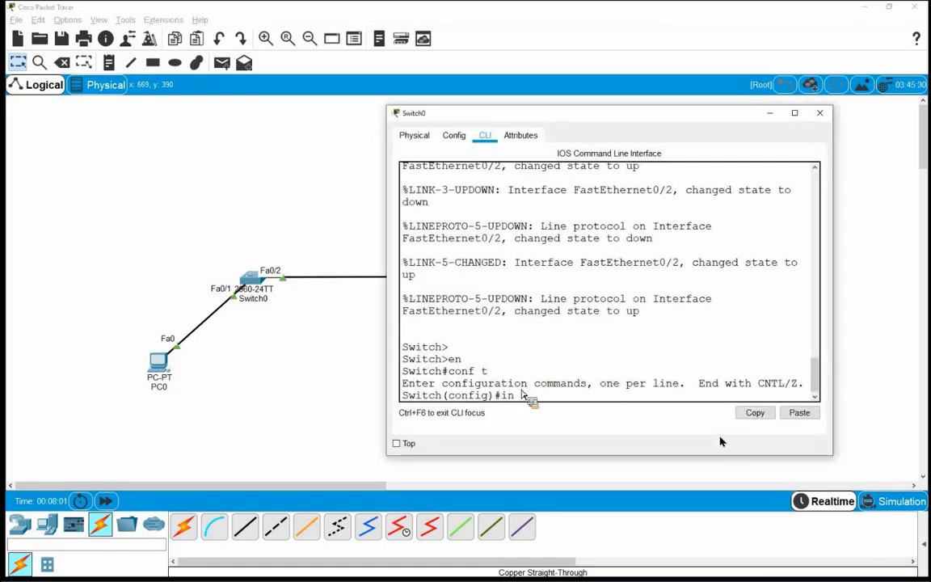
key("Tab")
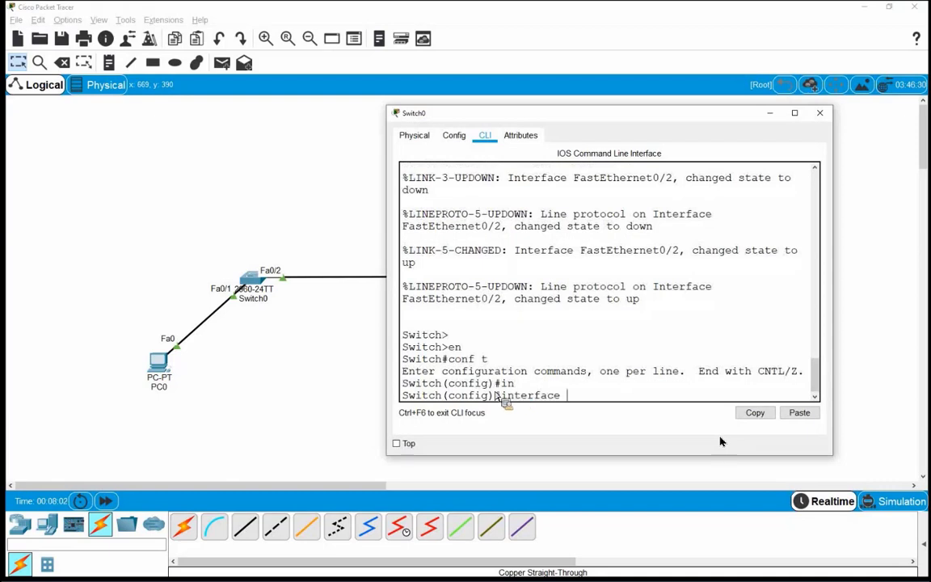
type("fa")
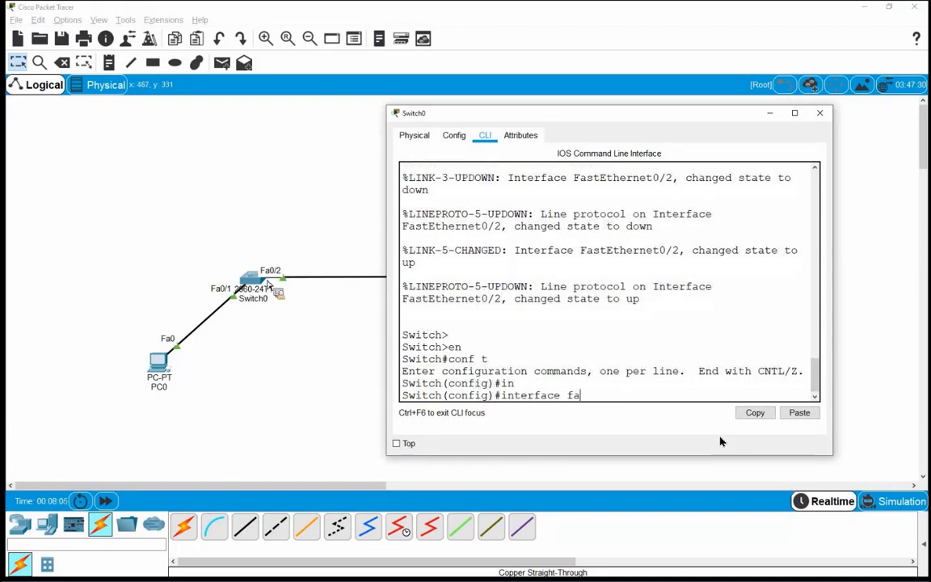
key("Tab")
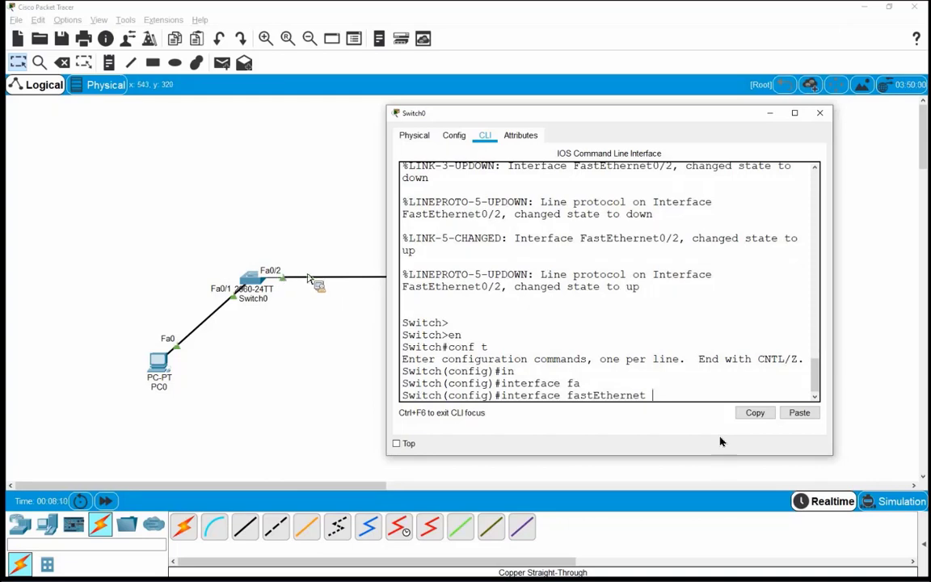
type("0/2")
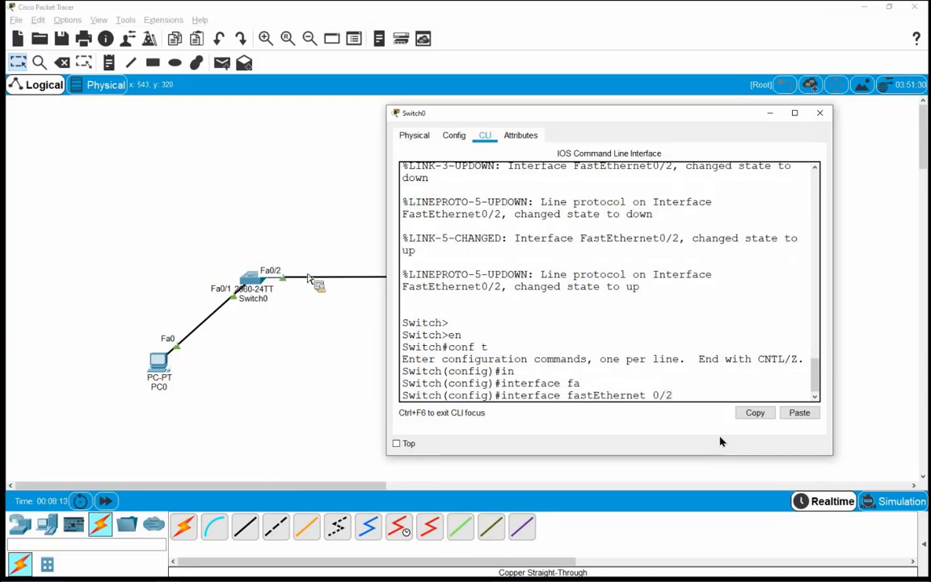
key("Return")
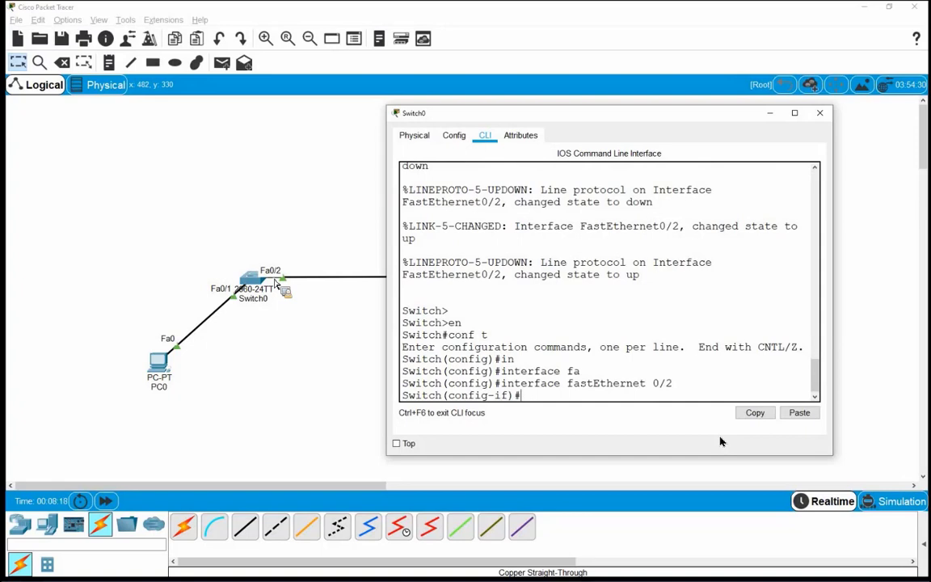
Step: Run no mdix auto on the port, close Switch0's console and open Switch1
type("no ")
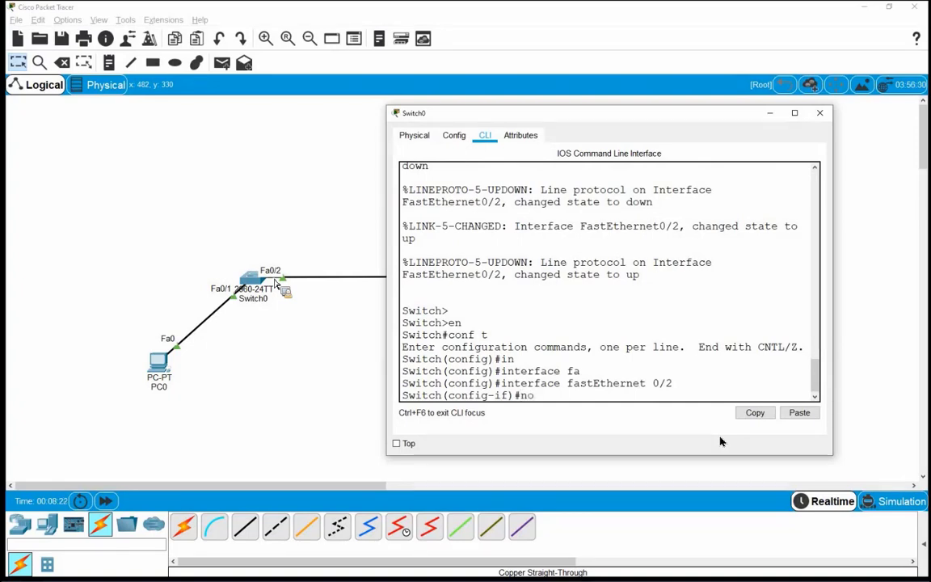
type("md")
key("Tab")
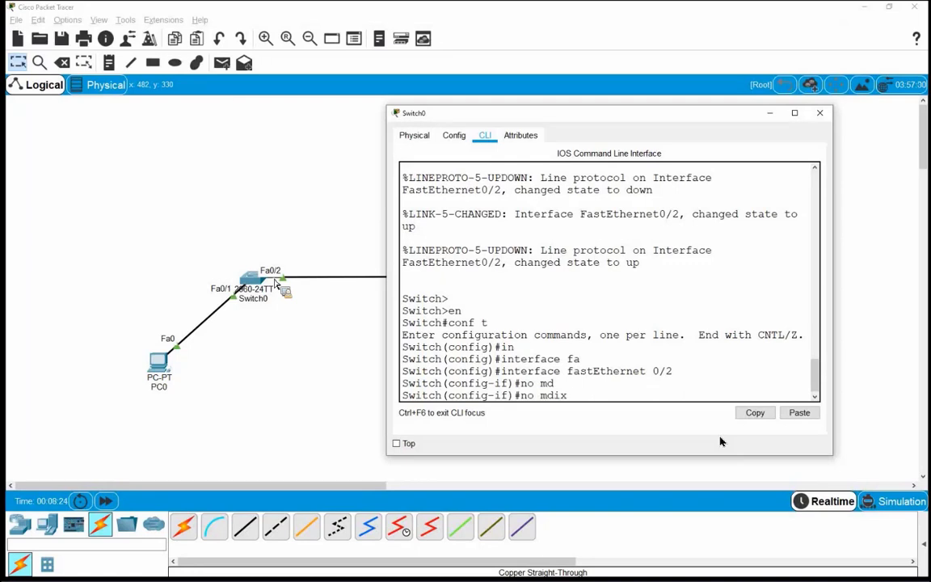
type("auto")
key("Return")
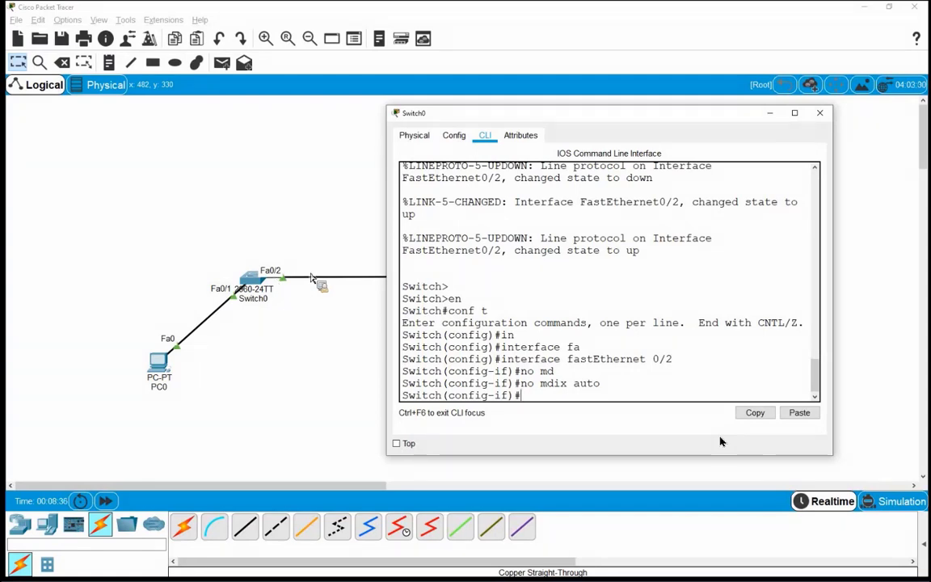
left_click(819, 113)
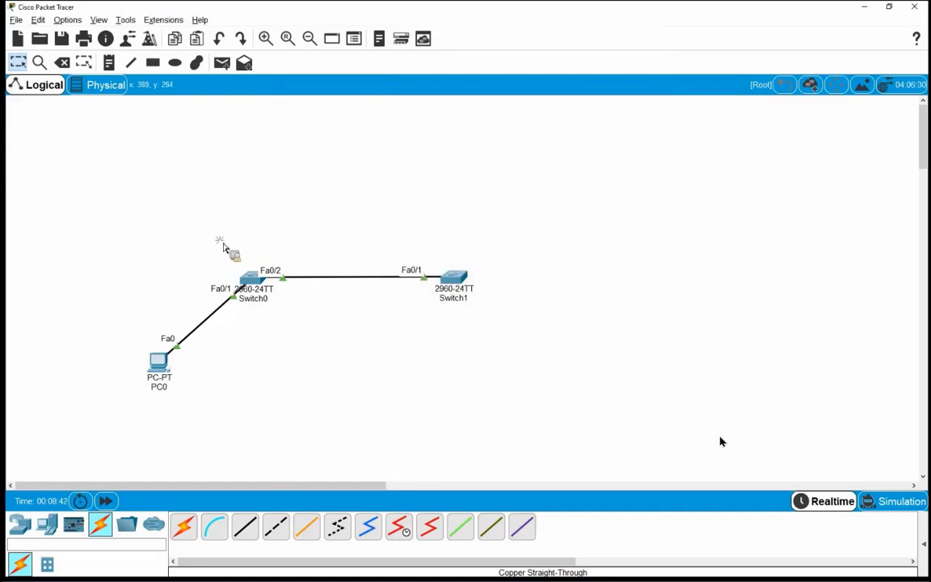
left_click_drag(220, 234, 276, 315)
left_click(456, 283)
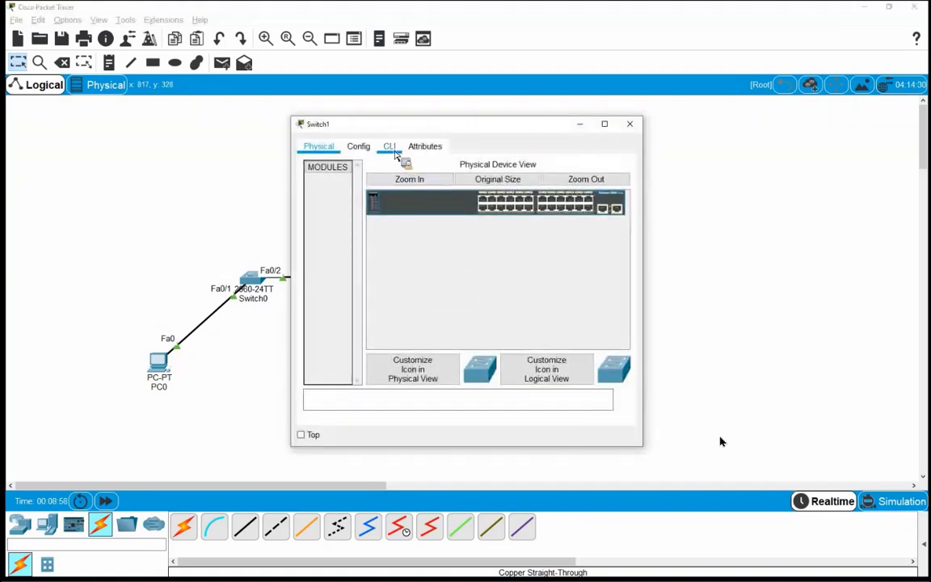
Step: In Switch1's CLI, run en and conf t to reach global configuration mode
left_click(390, 147)
left_click_drag(644, 447, 712, 464)
key("Return")
key("Return")
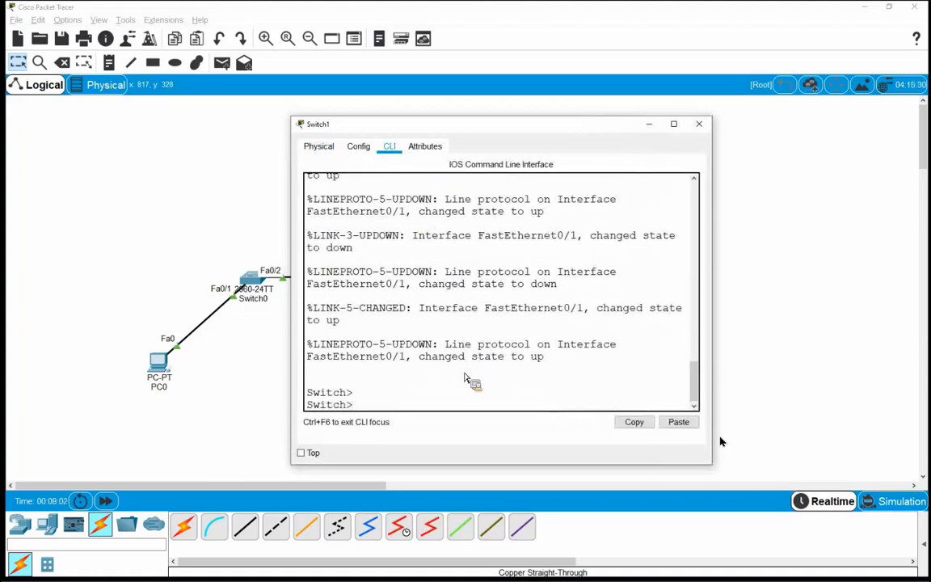
type("en")
key("Return")
type("con")
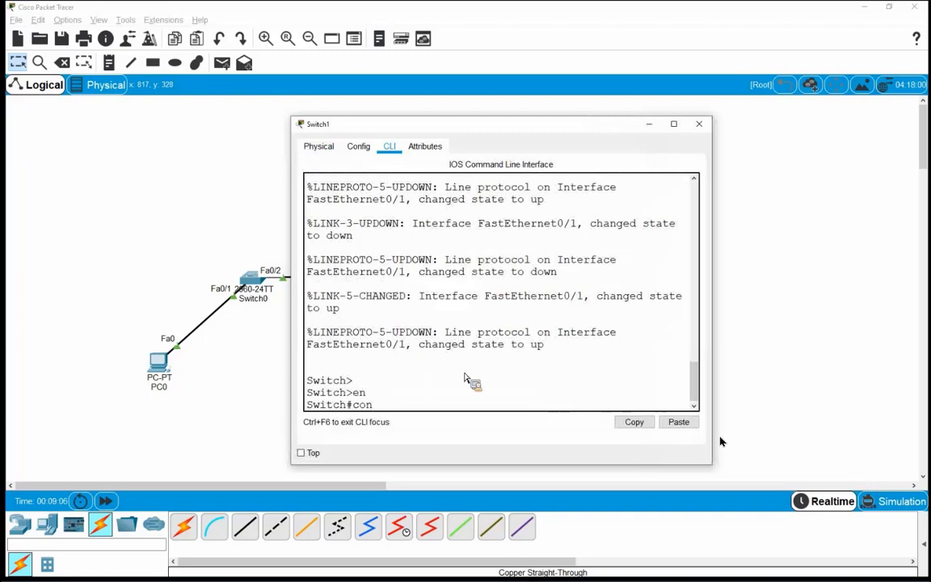
type("f")
type(" t")
key("Return")
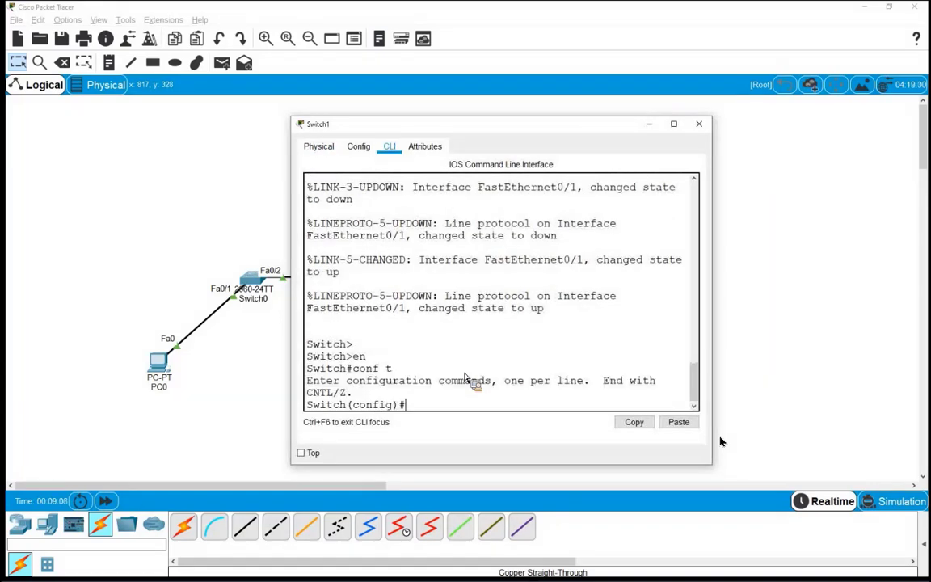
key("Return")
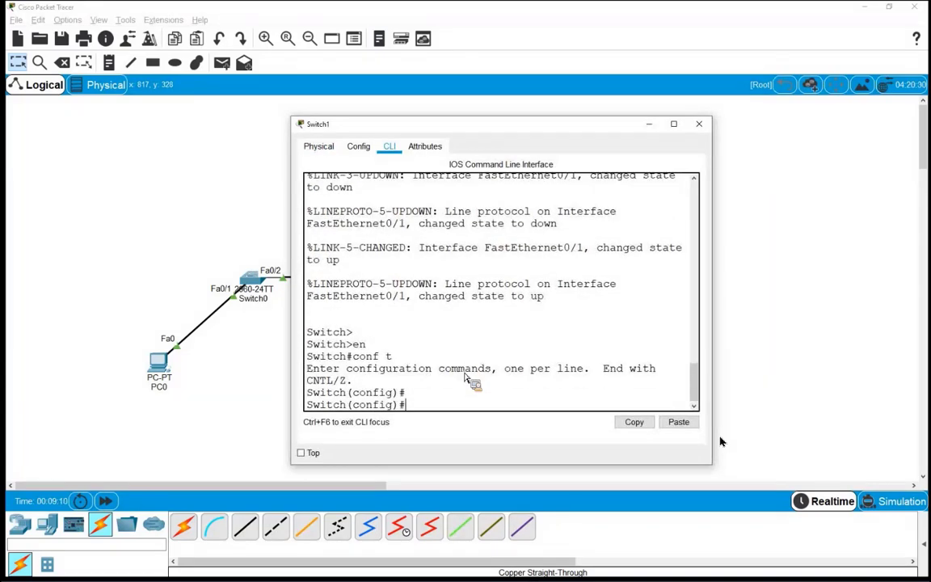
Step: Enter interface fastEthernet 0/1 on Switch1
type("in")
key("Tab")
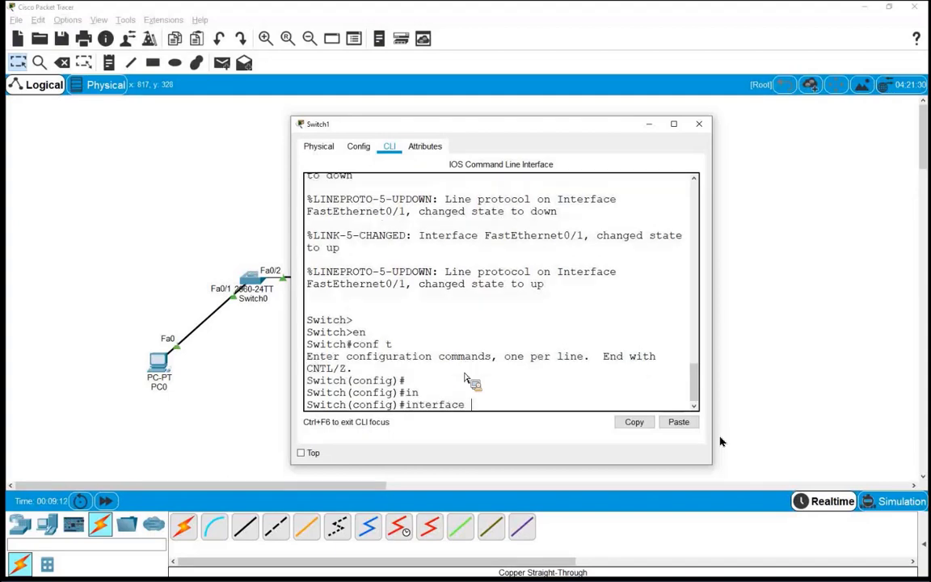
type("fa")
key("Tab")
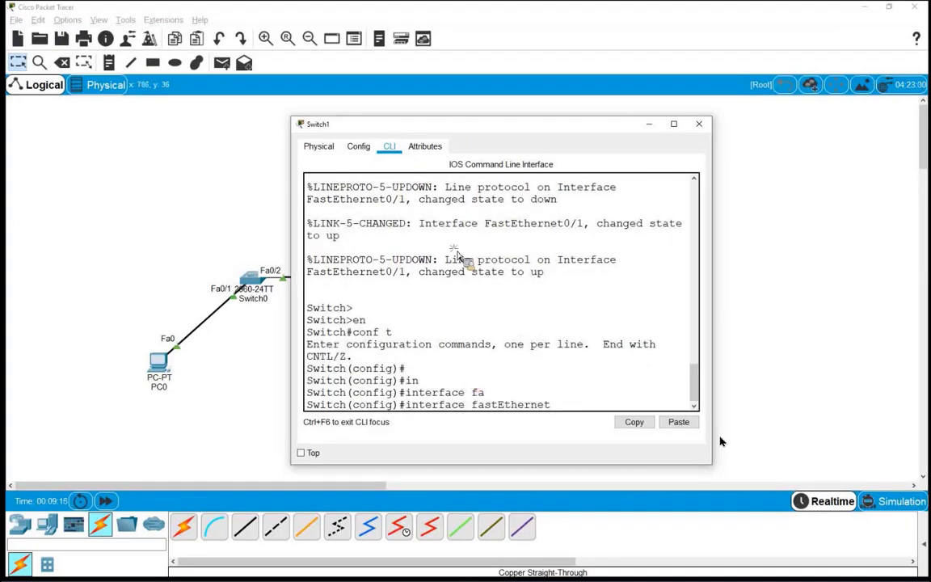
left_click_drag(453, 125, 473, 101)
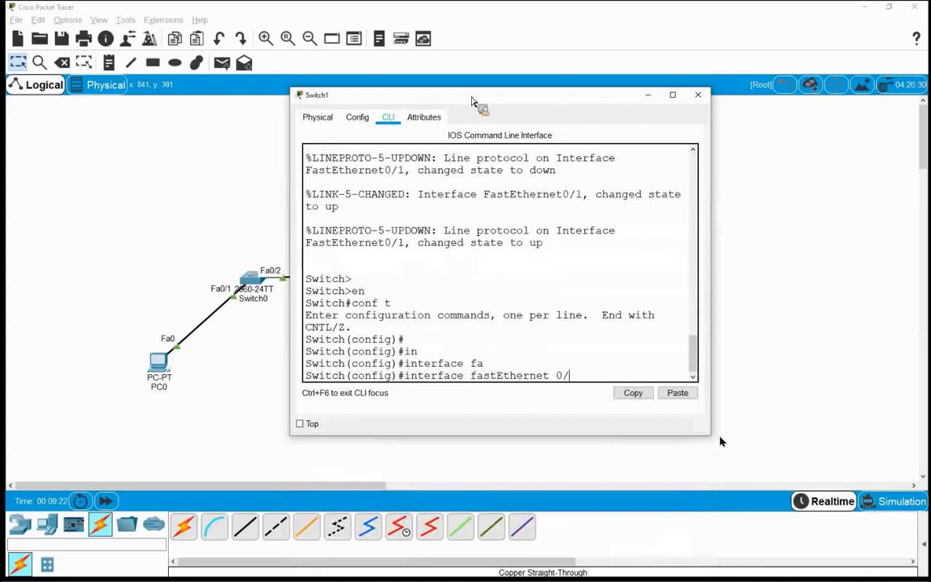
type("0/1")
key("Return")
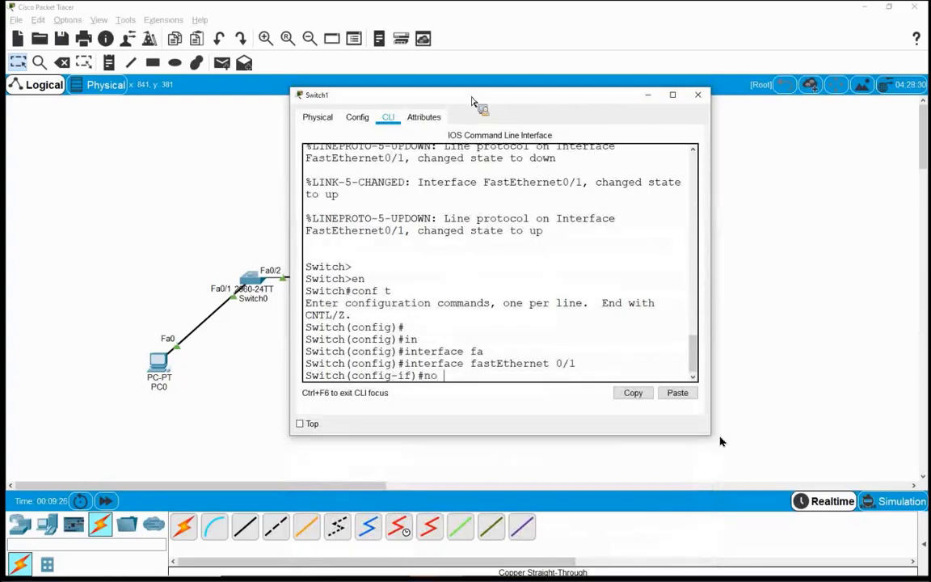
Step: Run no mdix auto on Switch1's Fa0/1, bringing its link down
type("no")
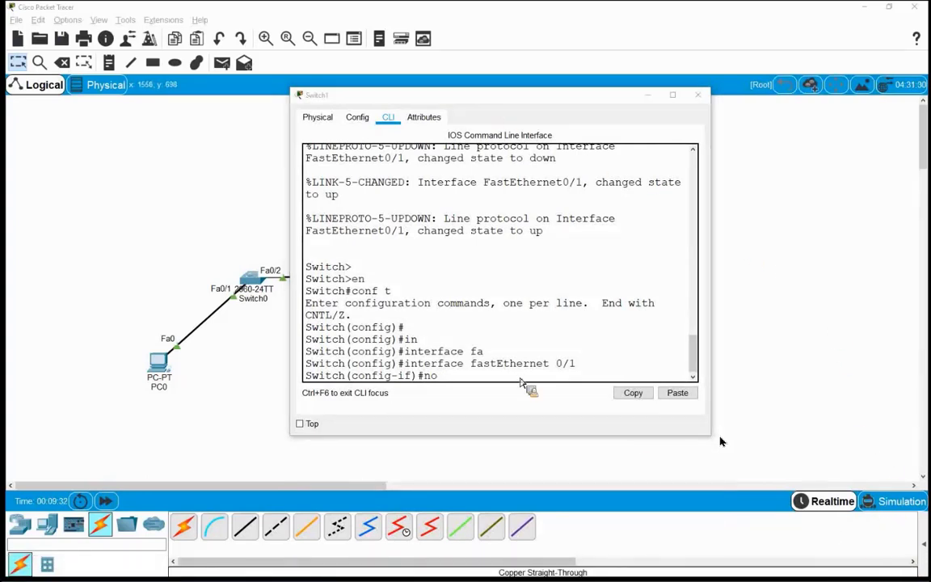
left_click(475, 385)
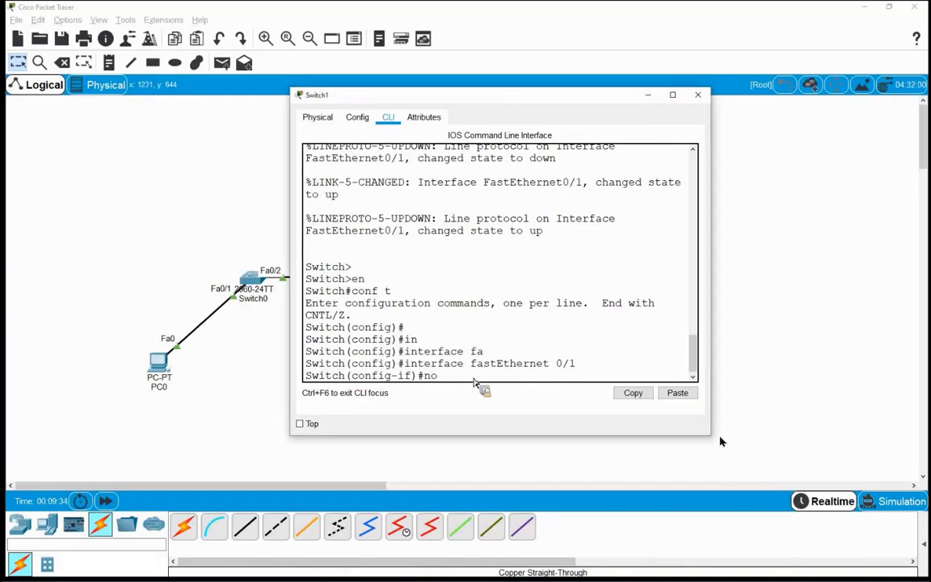
type("mdi")
key("Tab")
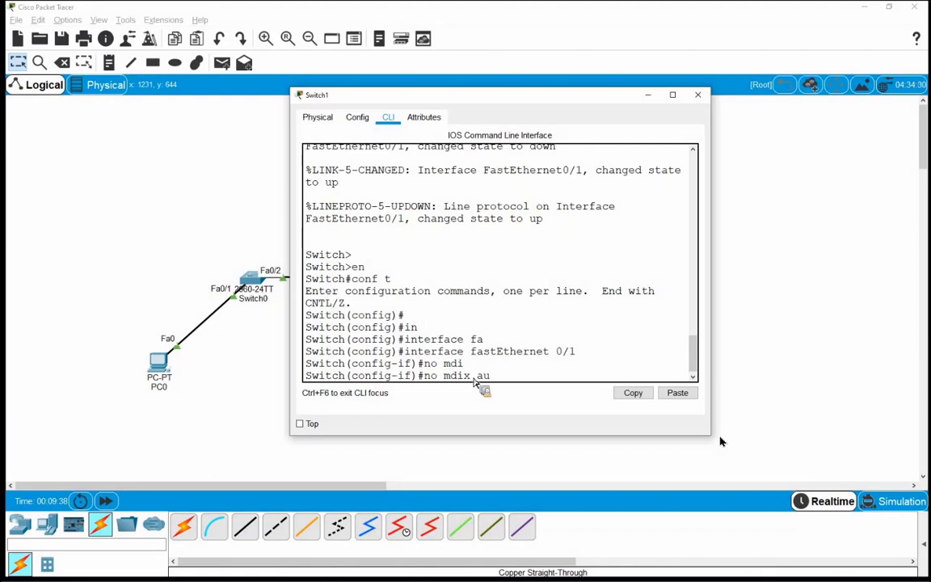
key("Tab")
key("Return")
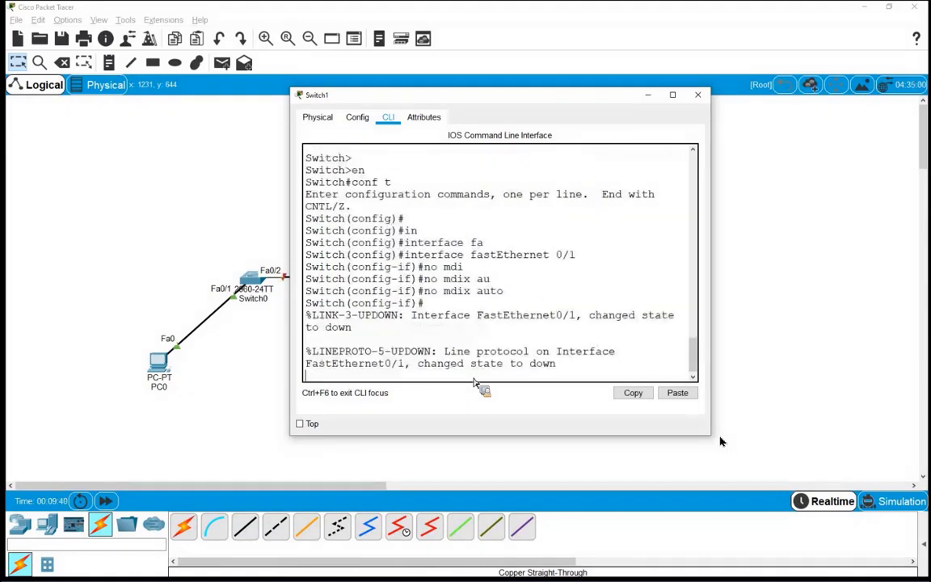
key("Return")
key("Return")
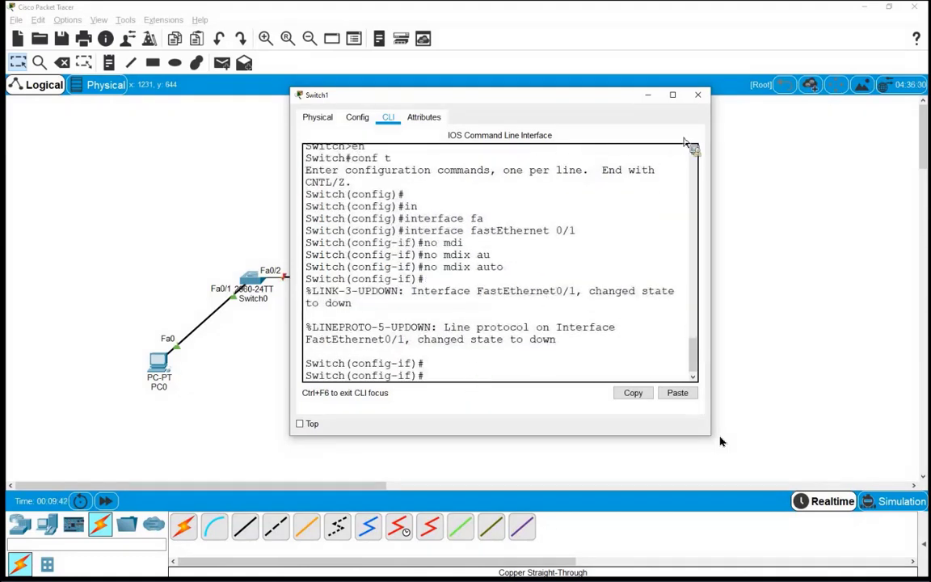
Step: Close Switch1's CLI and delete the existing Switch0–Switch1 link
left_click(699, 94)
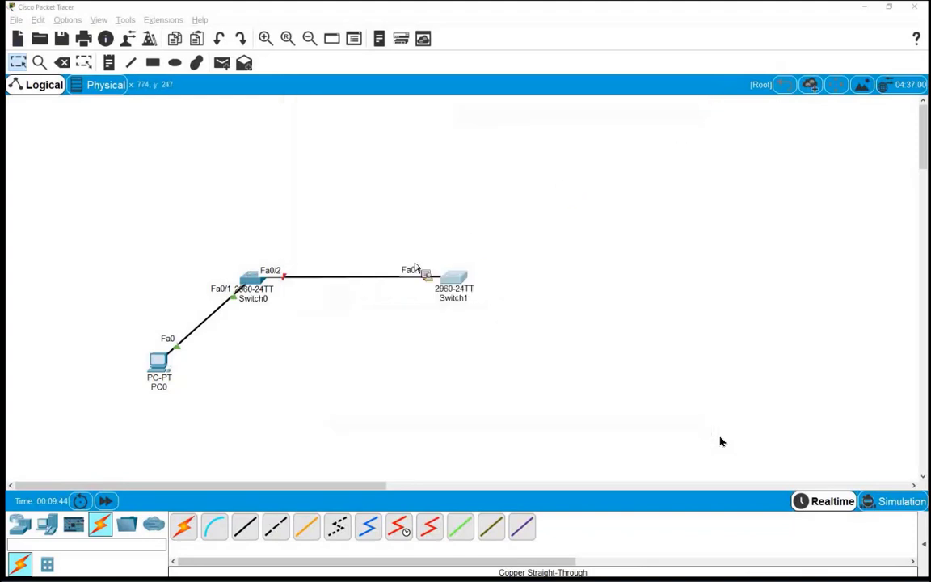
left_click_drag(209, 239, 483, 327)
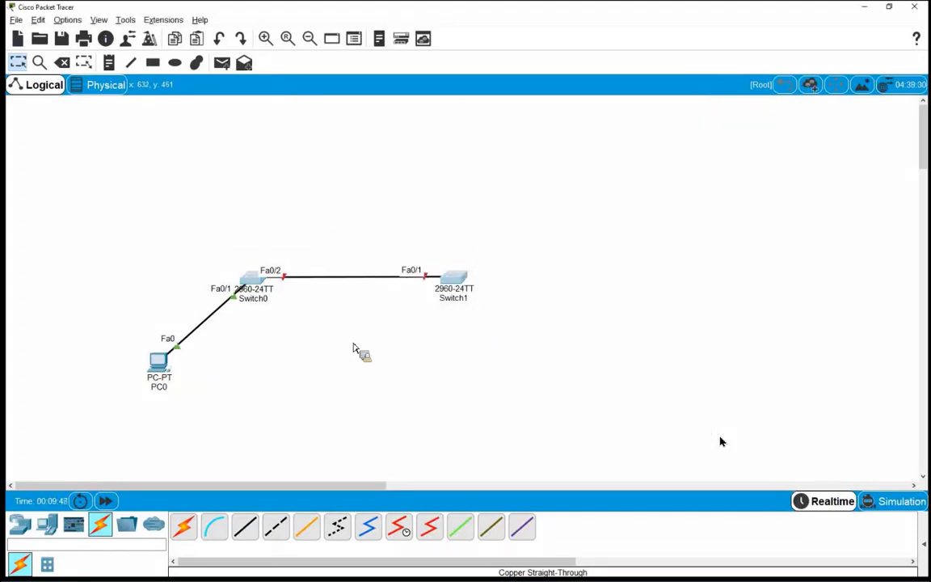
left_click(354, 348)
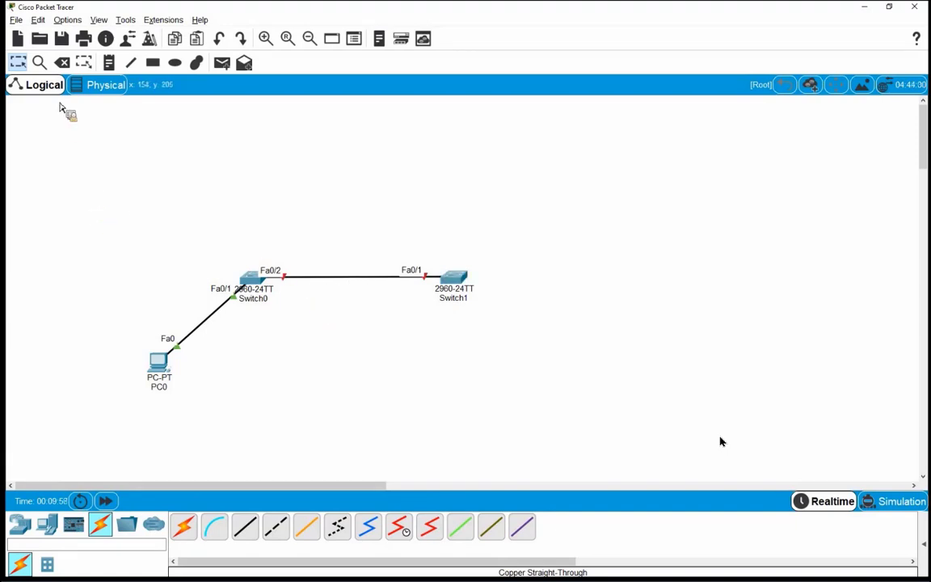
left_click(62, 62)
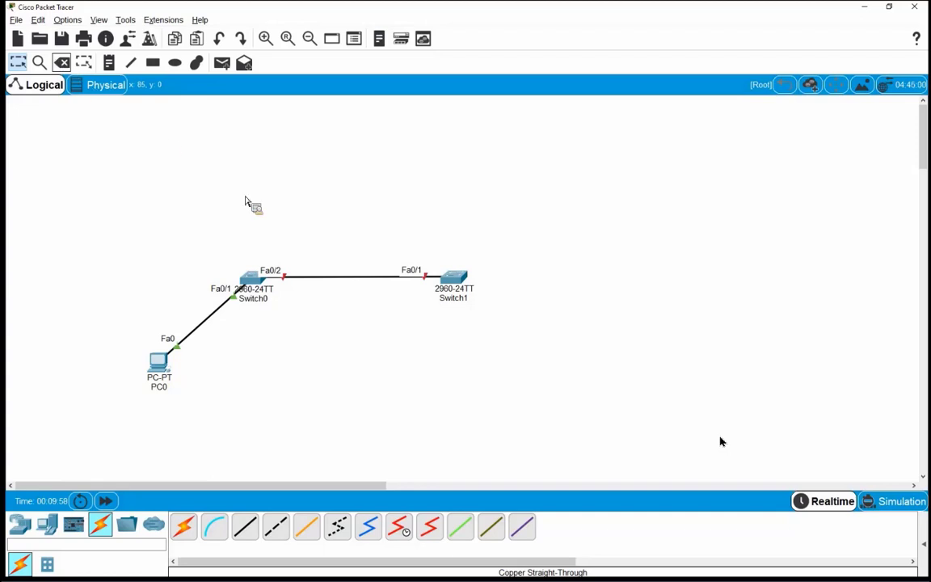
left_click(351, 283)
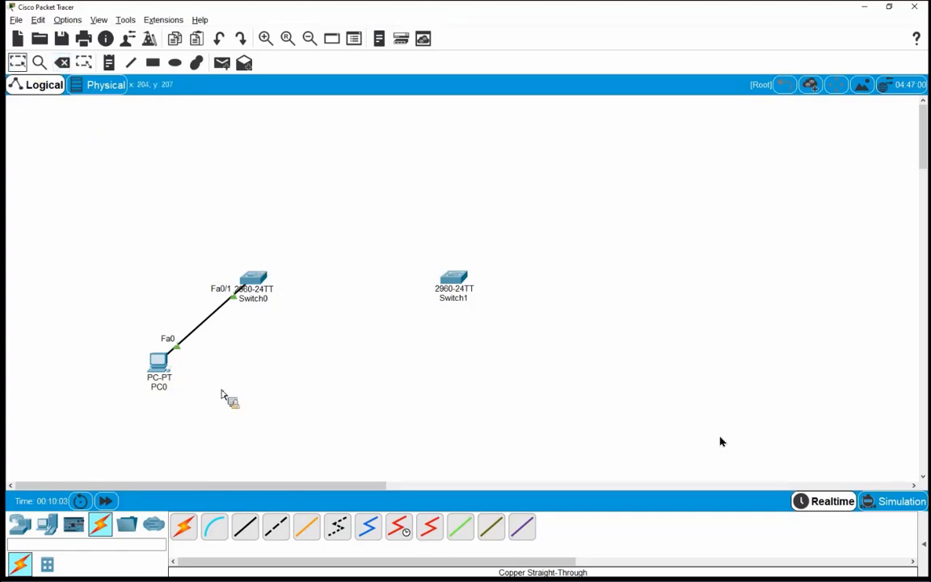
Step: Cable Switch0 Fa0/2 to Switch1 Fa0/1 with copper cross-over and fast-forward time until it's green
left_click(275, 526)
left_click(253, 278)
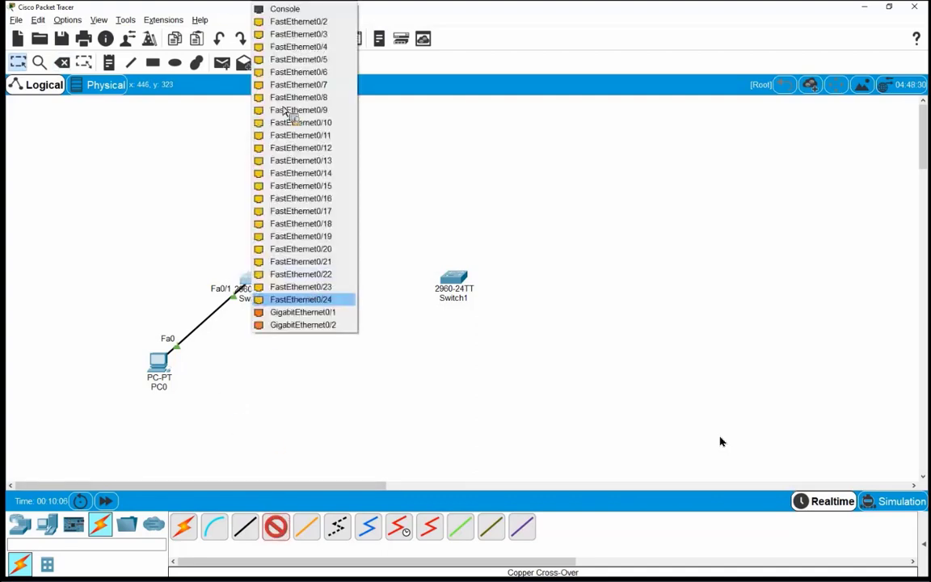
left_click(297, 21)
left_click(441, 278)
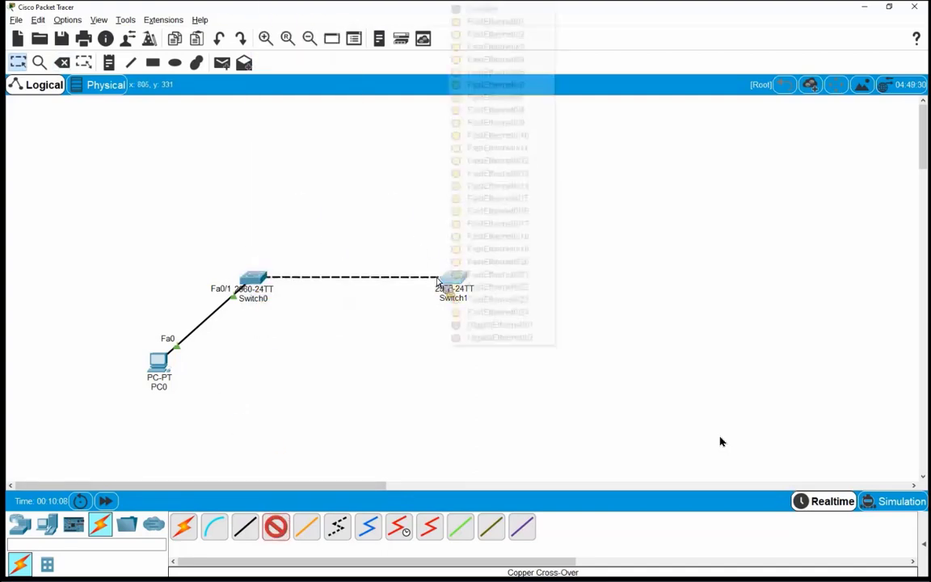
left_click(489, 21)
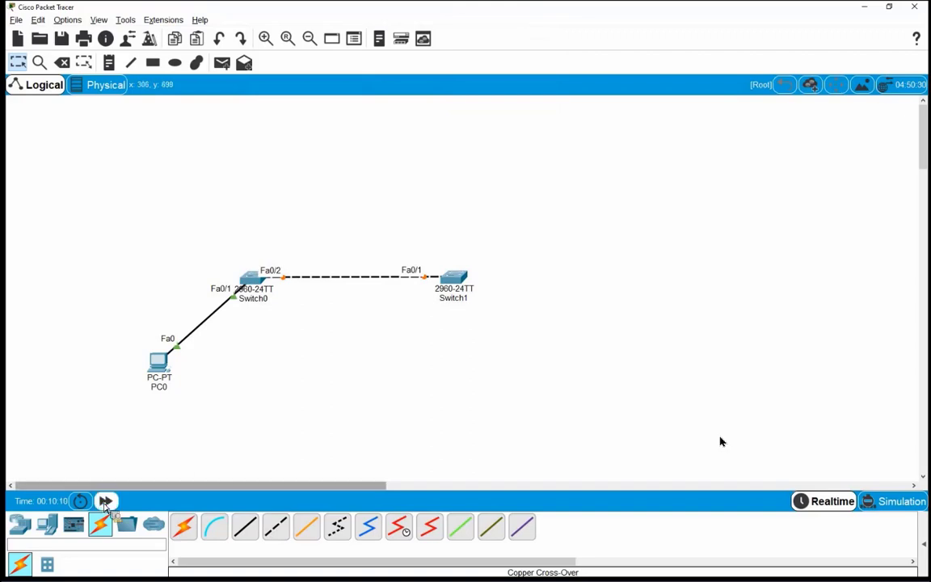
left_click(105, 501)
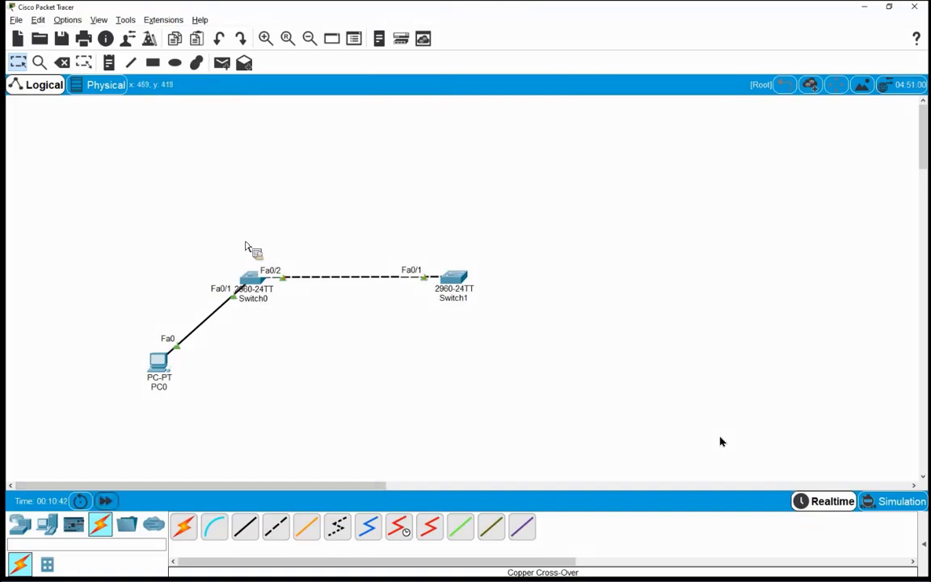
left_click_drag(229, 236, 299, 304)
left_click_drag(216, 240, 388, 255)
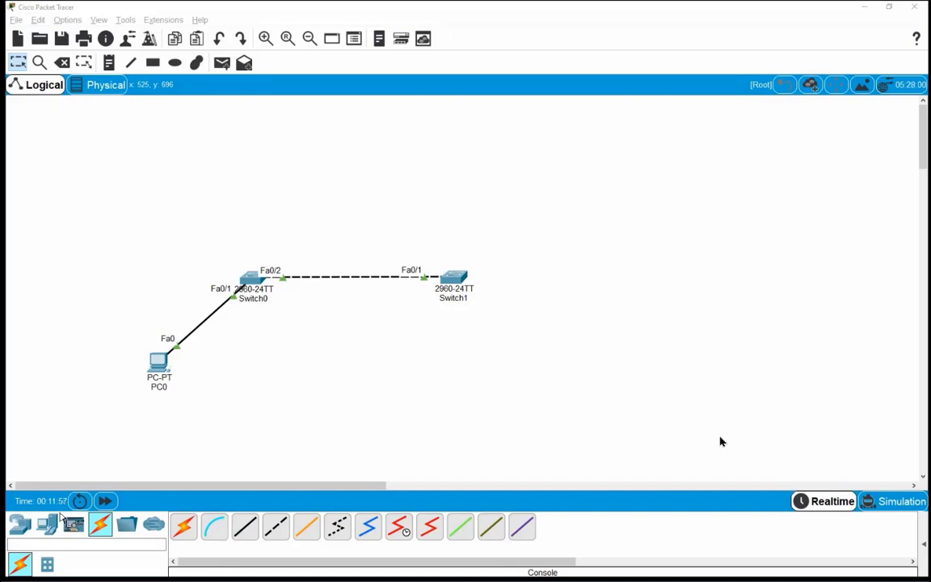
Step: Place a 1941 router, Router0, above Switch1
left_click(24, 529)
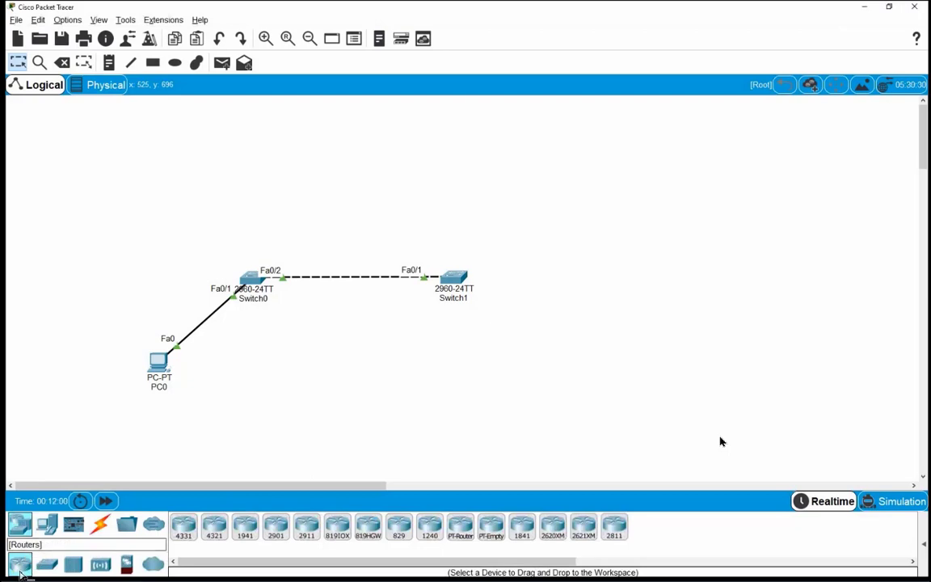
left_click_drag(20, 570, 532, 183)
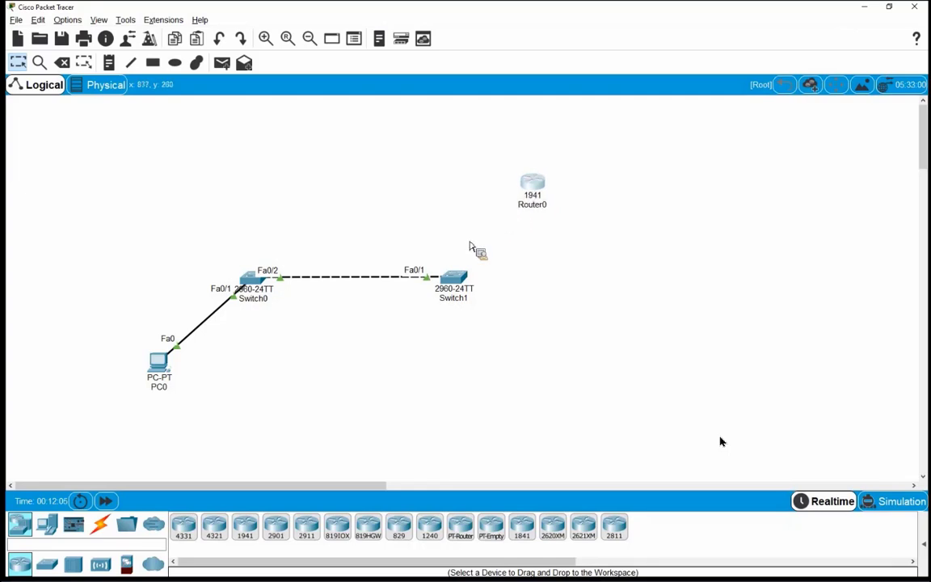
left_click_drag(501, 156, 559, 244)
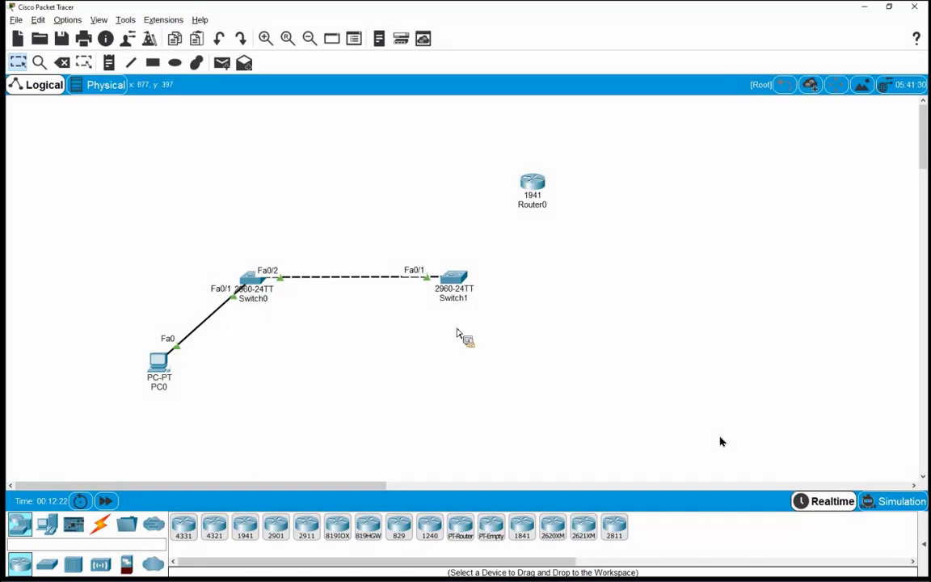
Step: Add a PC (PC1) near the top of the canvas and Laptop0 below it
left_click(46, 525)
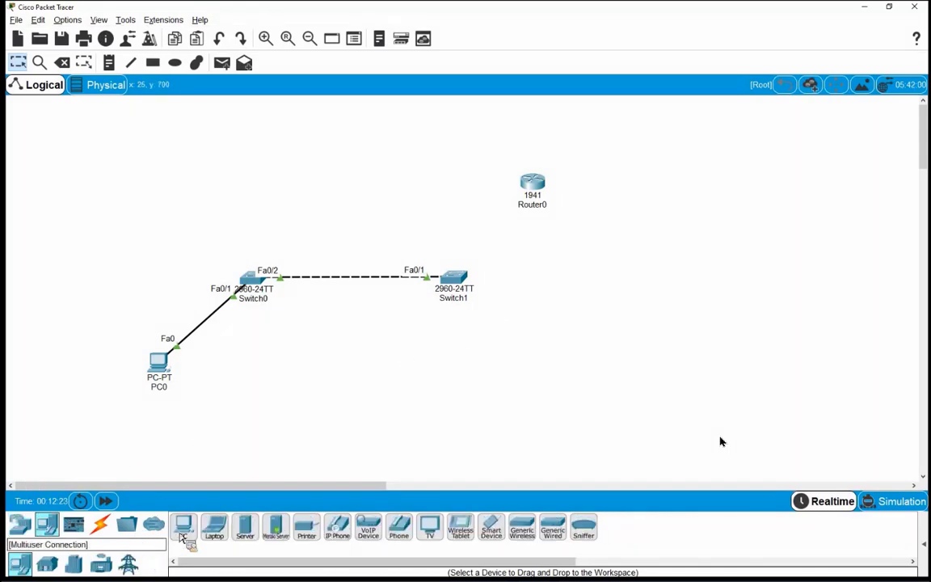
left_click(410, 121)
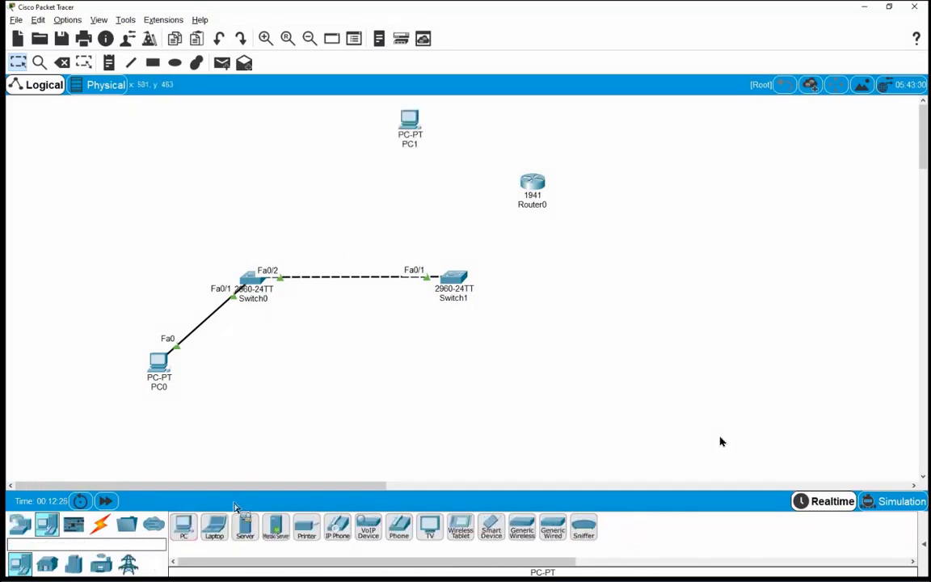
left_click(215, 527)
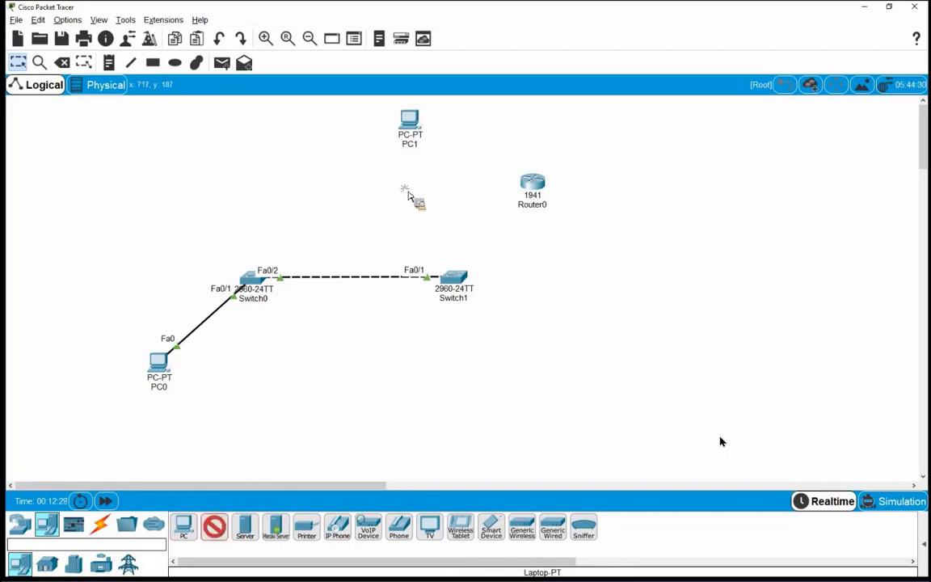
left_click(405, 192)
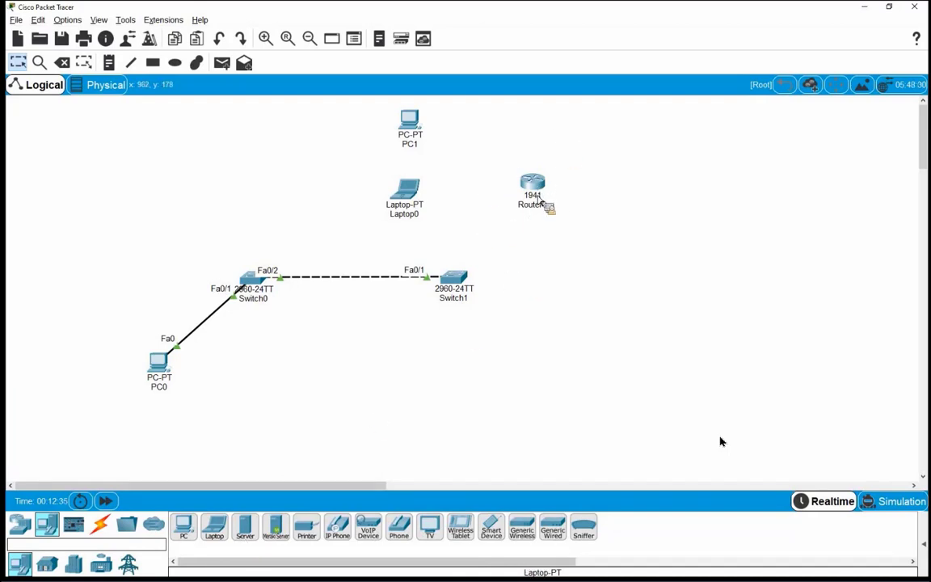
mouse_move(546, 202)
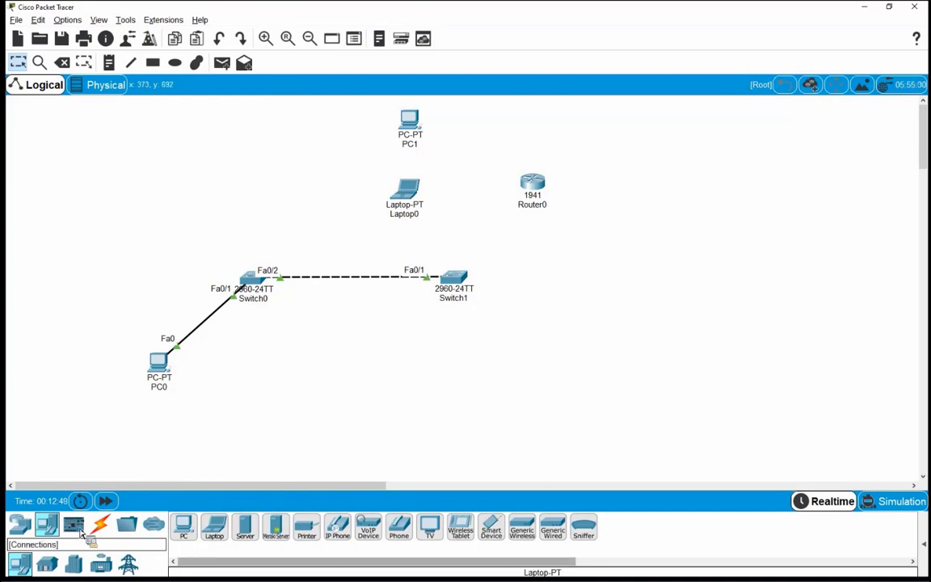
Step: Connect a console cable from PC1's RS 232 port to Router0's Console port
left_click(100, 526)
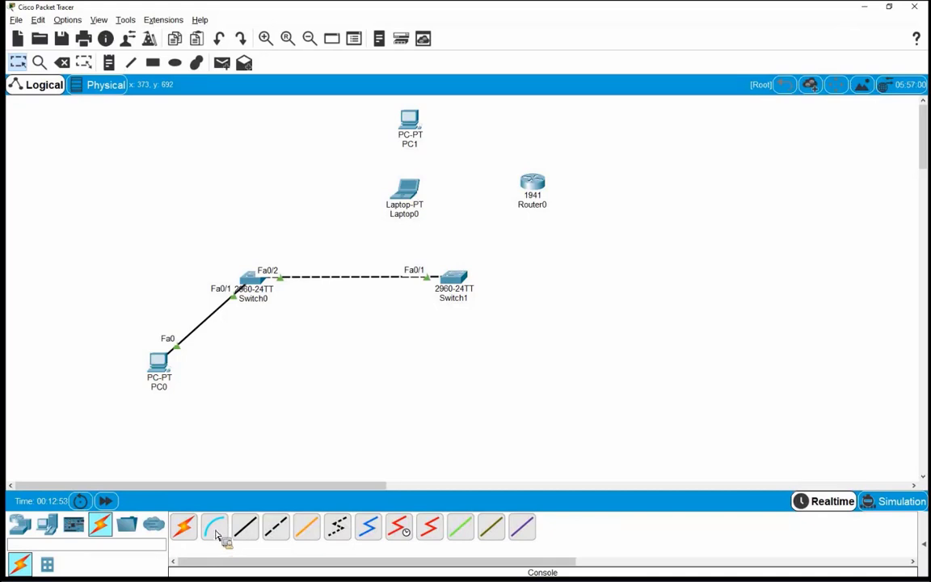
left_click(215, 531)
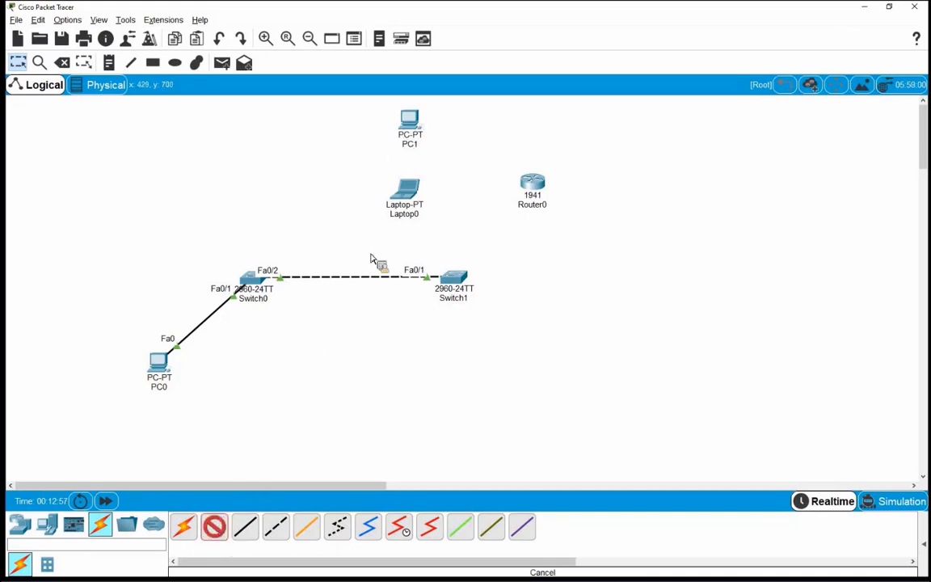
left_click(413, 122)
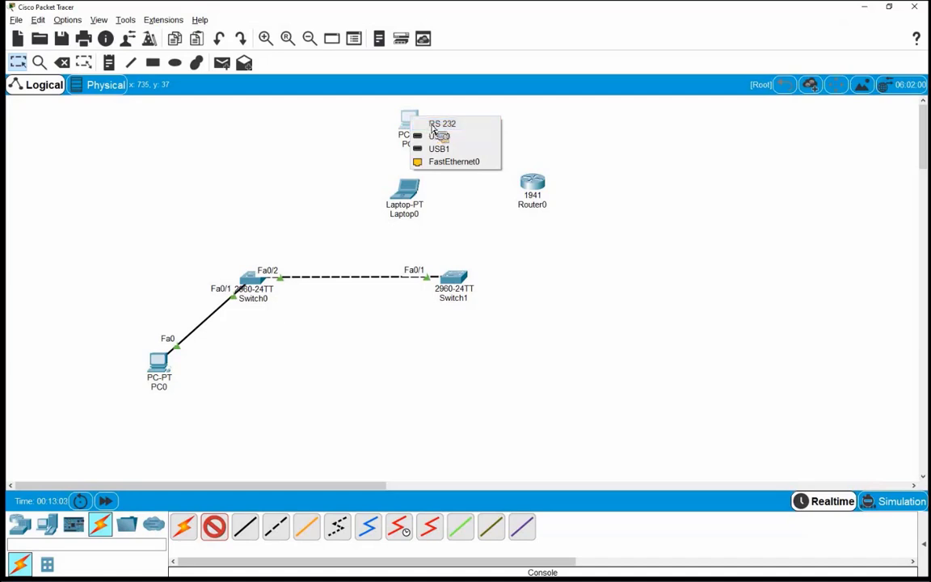
left_click(434, 126)
left_click(535, 186)
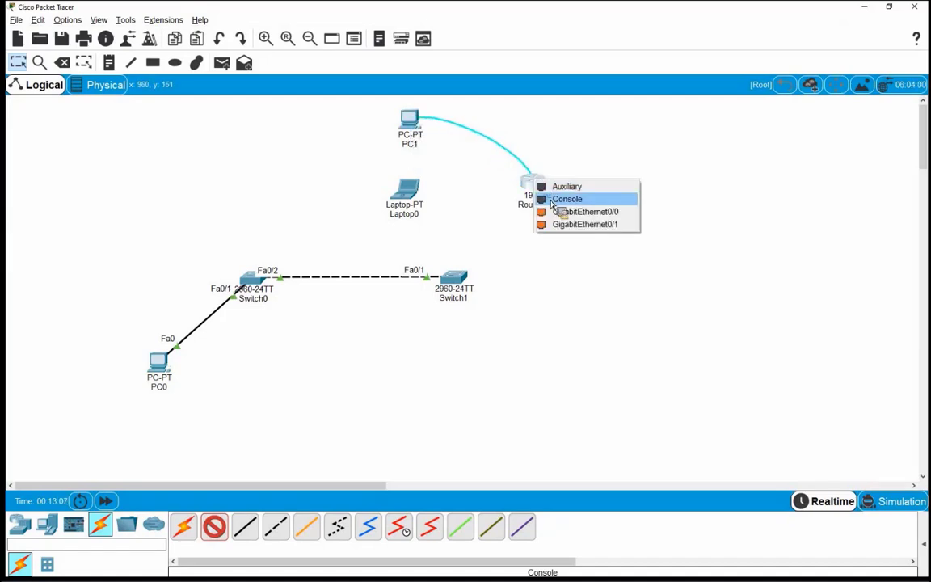
left_click(553, 200)
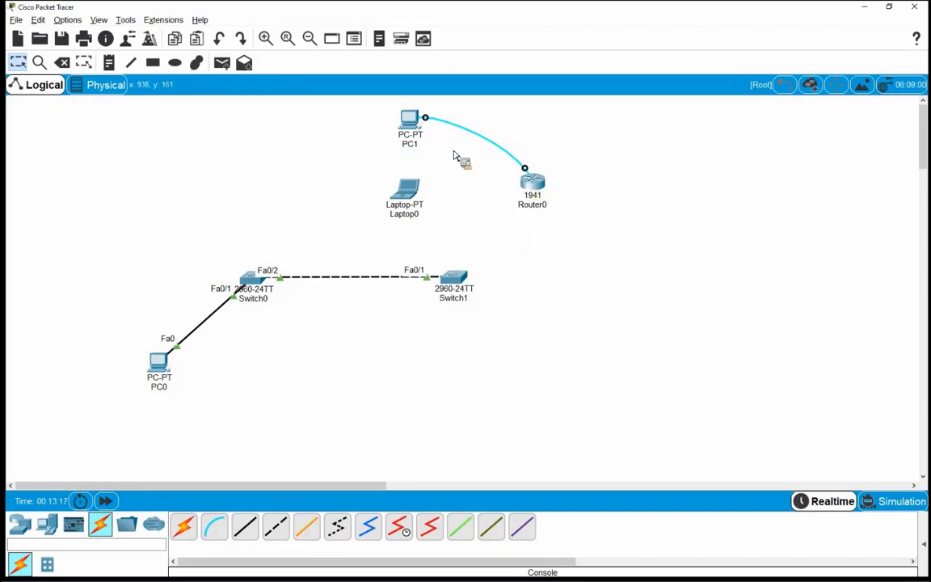
Step: Open PC1's device window
left_click_drag(360, 96, 440, 180)
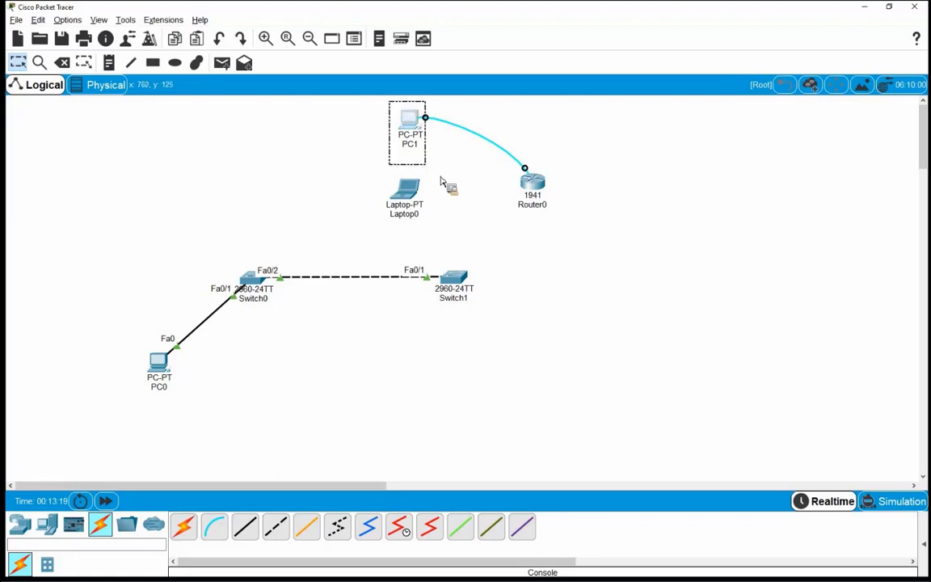
left_click_drag(483, 142, 552, 219)
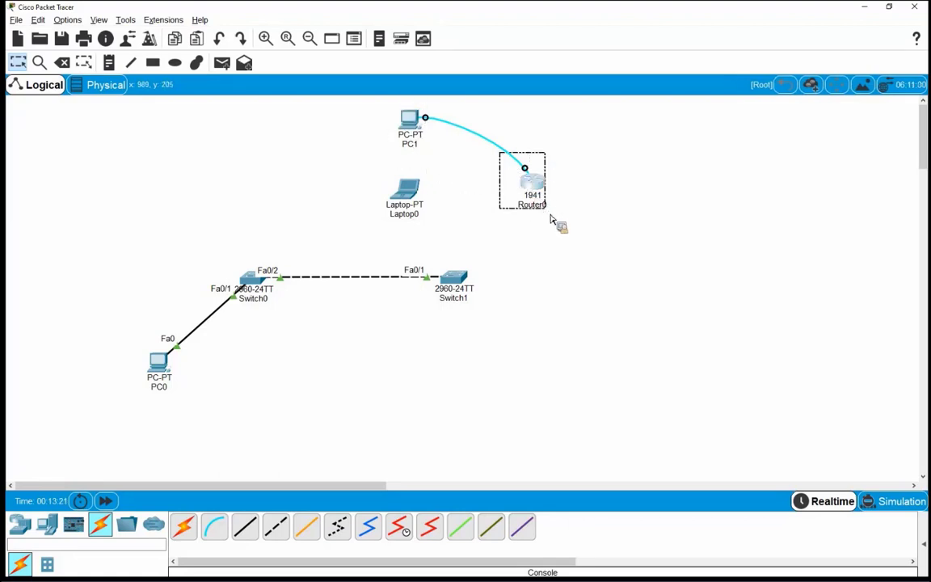
left_click(525, 239)
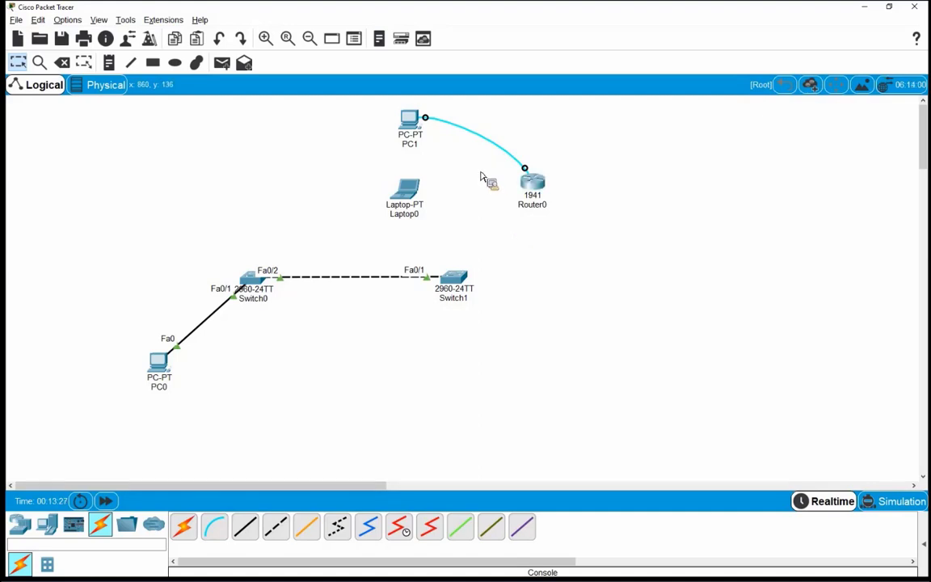
left_click(412, 125)
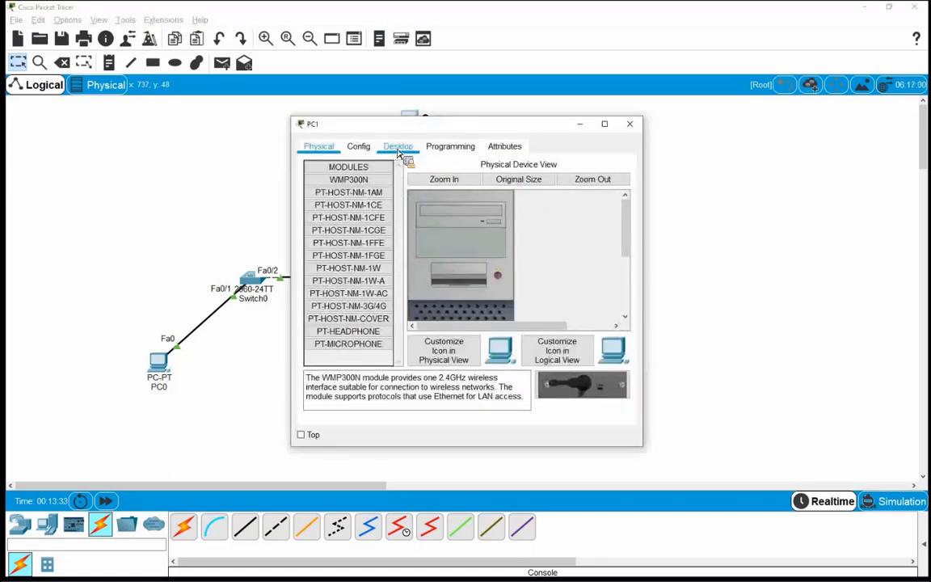
Step: Start PC1's Desktop Terminal, accepting the default 9600 baud, 8 data bits, no parity settings
left_click(398, 147)
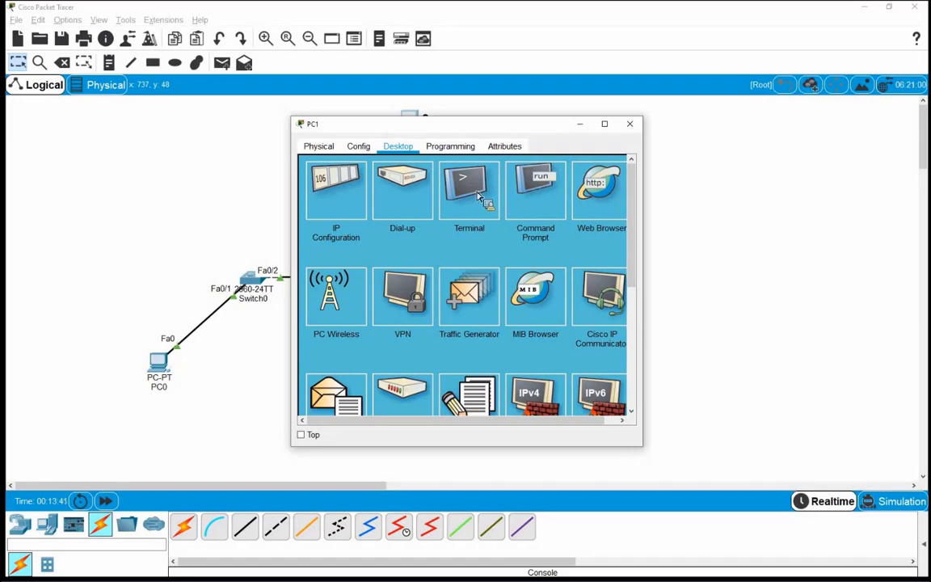
left_click(477, 197)
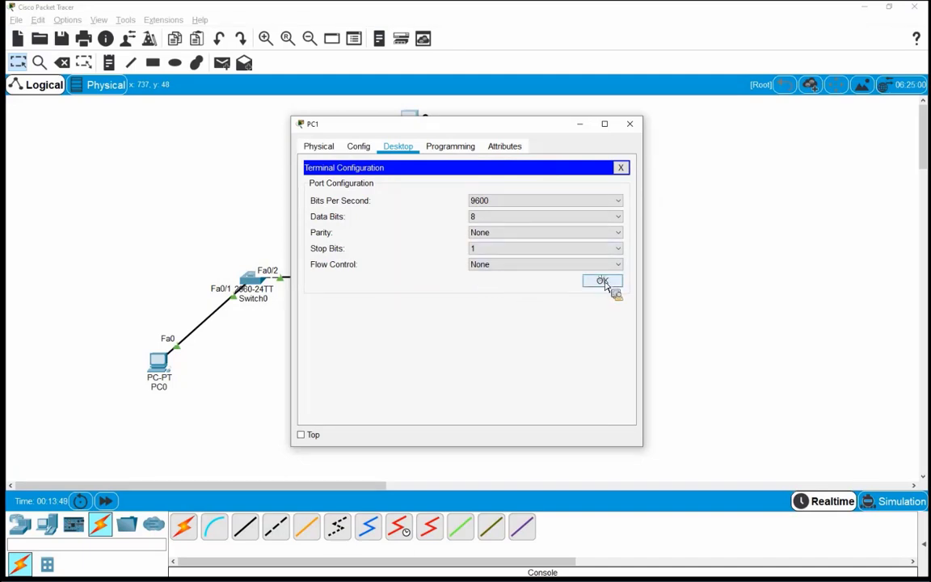
left_click(604, 282)
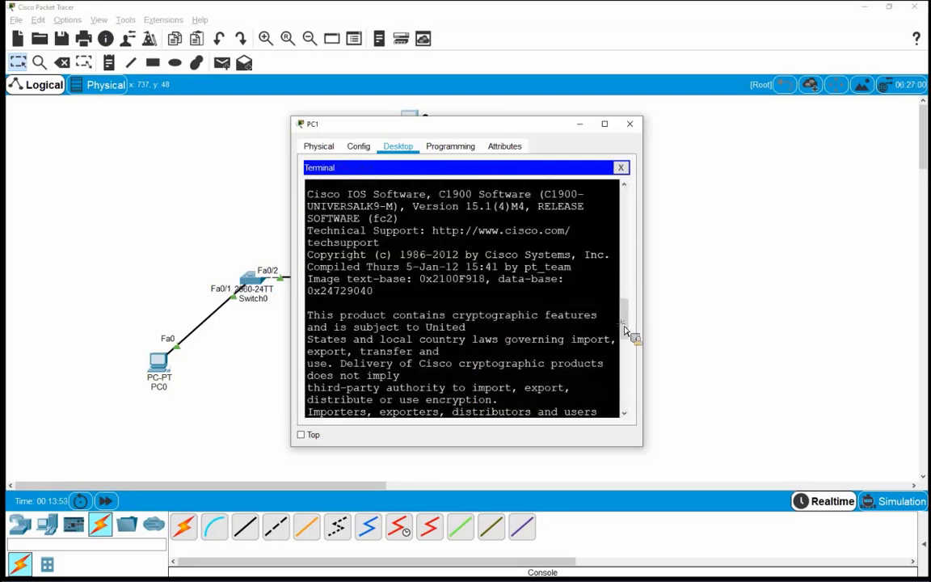
Step: Answer no to Router0's initial configuration dialog in PC1's terminal
left_click_drag(624, 330, 632, 409)
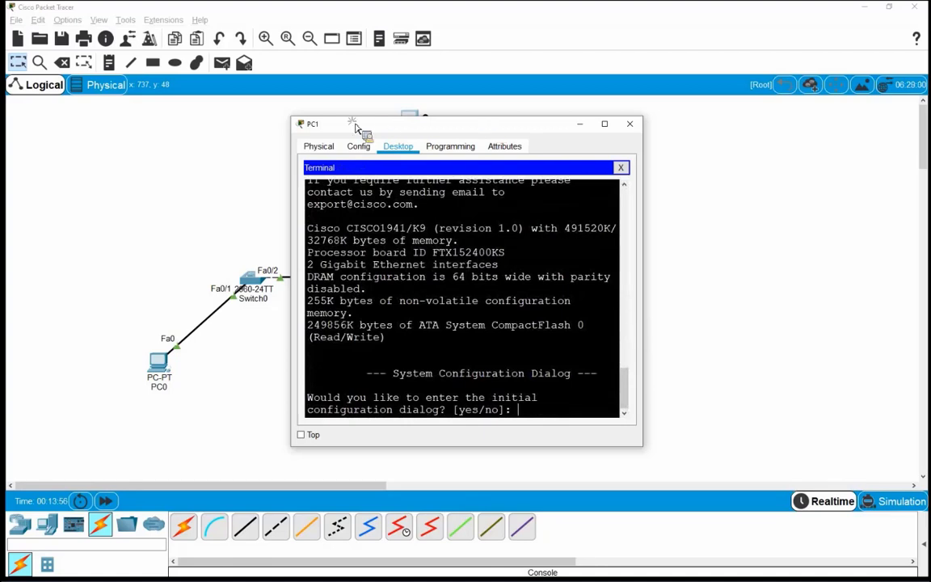
left_click_drag(355, 128, 219, 128)
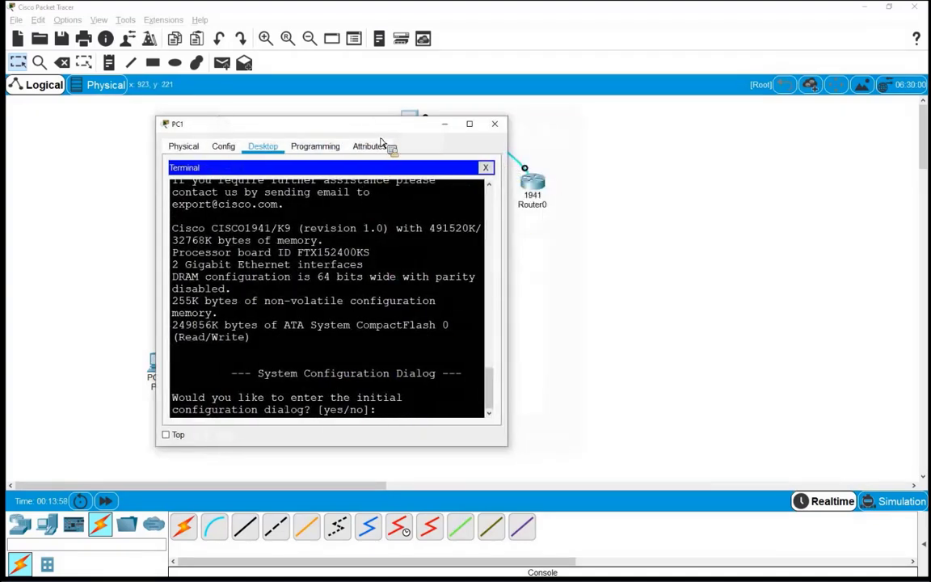
left_click_drag(390, 128, 498, 119)
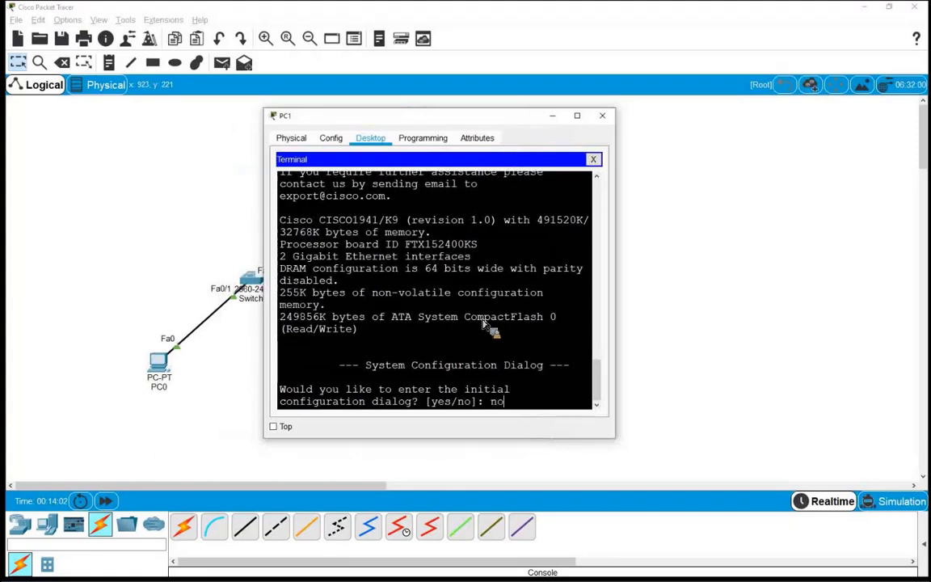
key("Return")
key("Return")
key("Return")
key("Return")
key("Return")
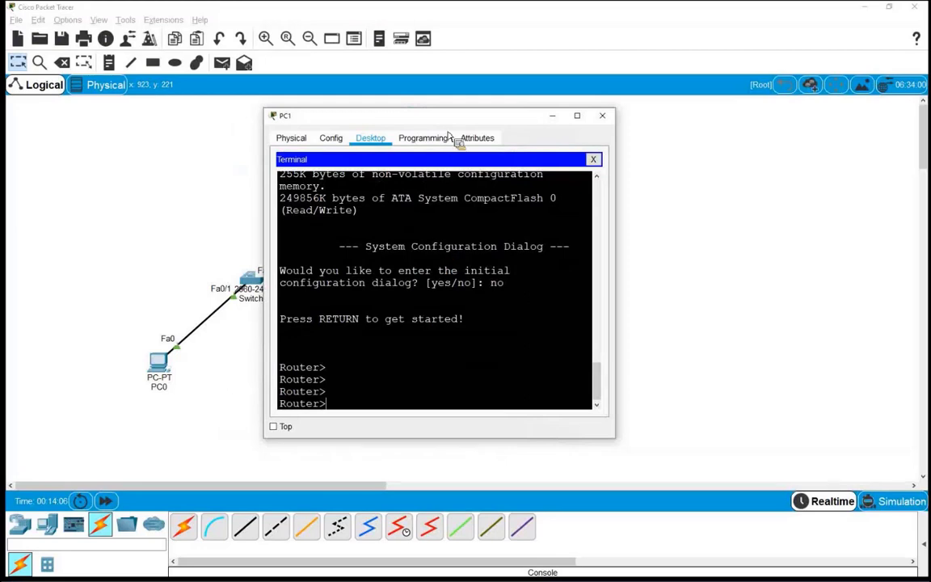
Step: Check the Router> prompt, then close the terminal and PC1's window
left_click_drag(411, 123, 407, 206)
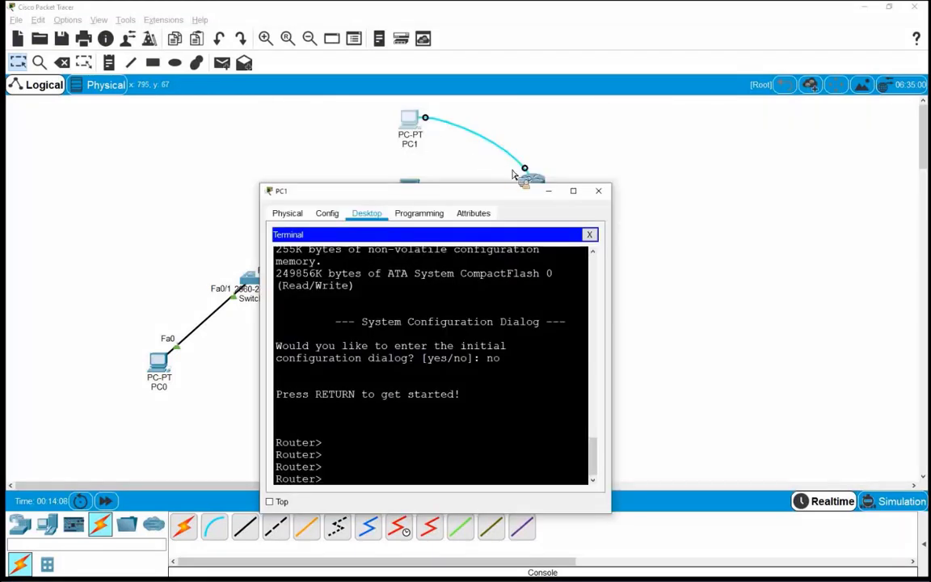
double_click(293, 447)
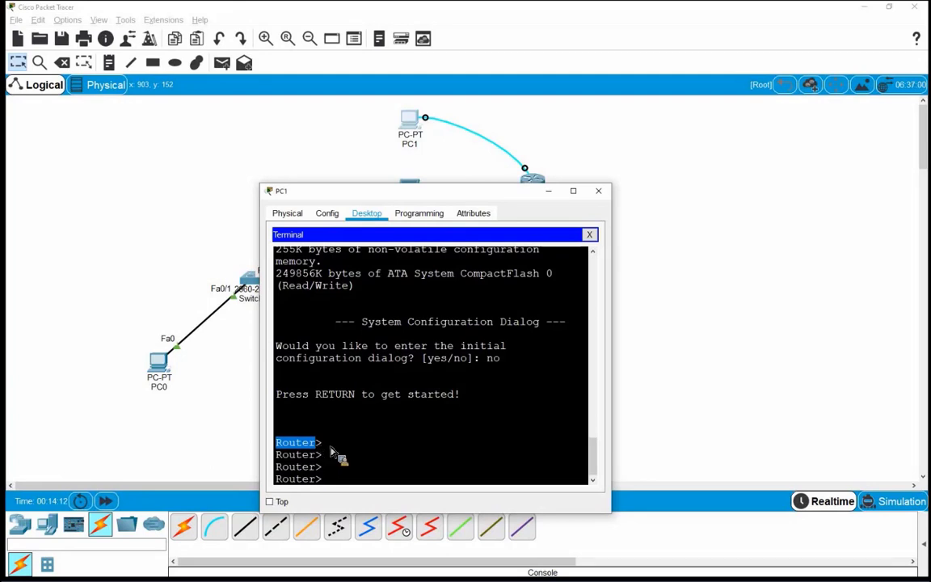
left_click(332, 480)
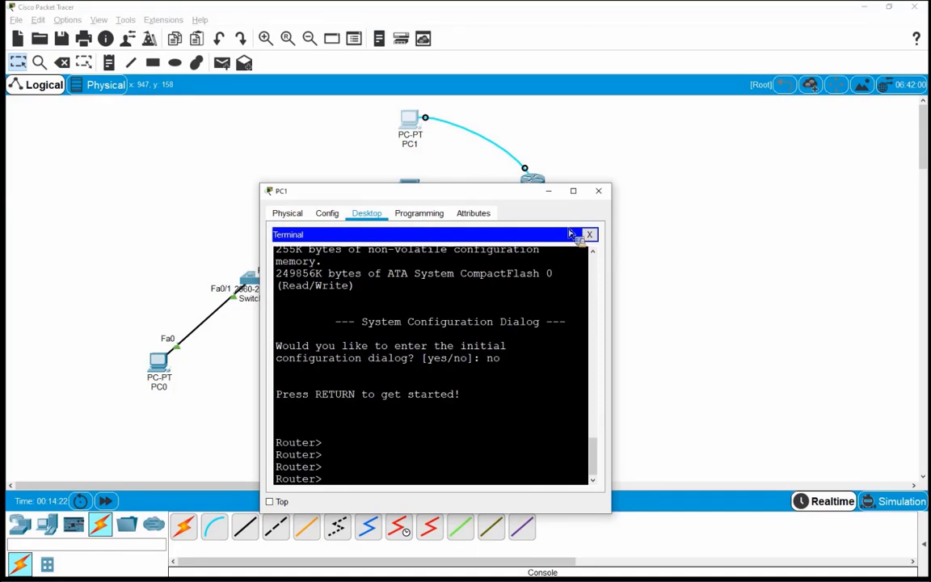
left_click(588, 234)
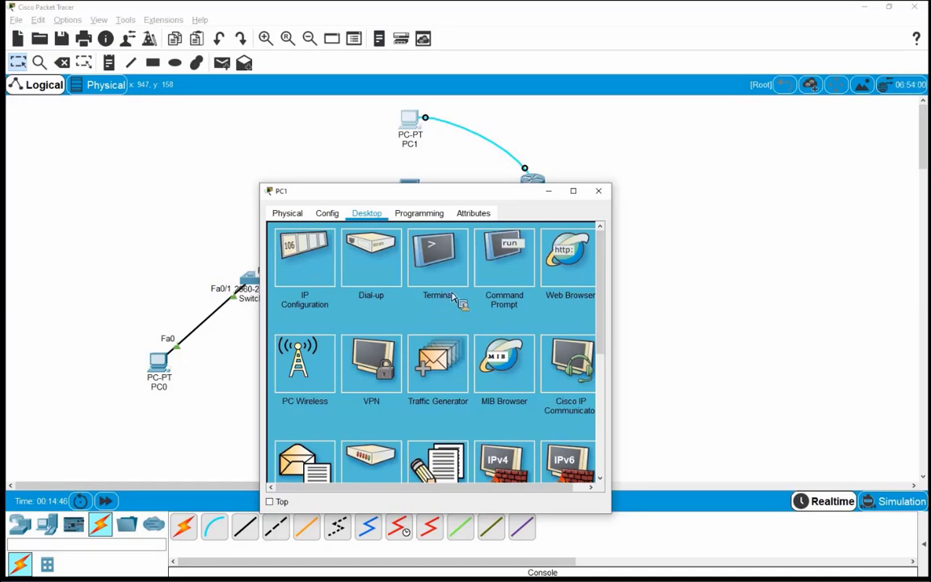
left_click(475, 169)
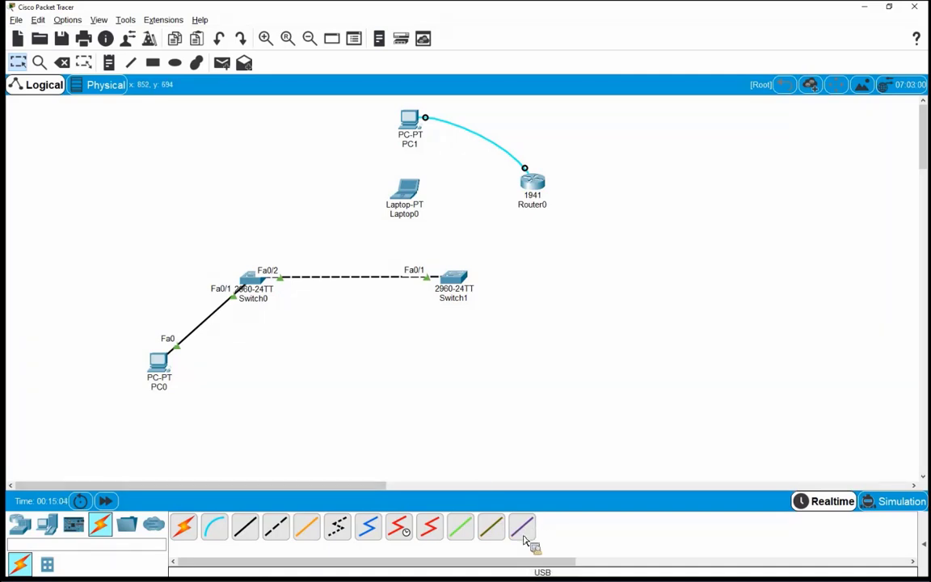
Step: Place a 3650-24PS multilayer switch, Multilayer Switch0, to the left of Laptop0
left_click_drag(524, 540, 200, 519)
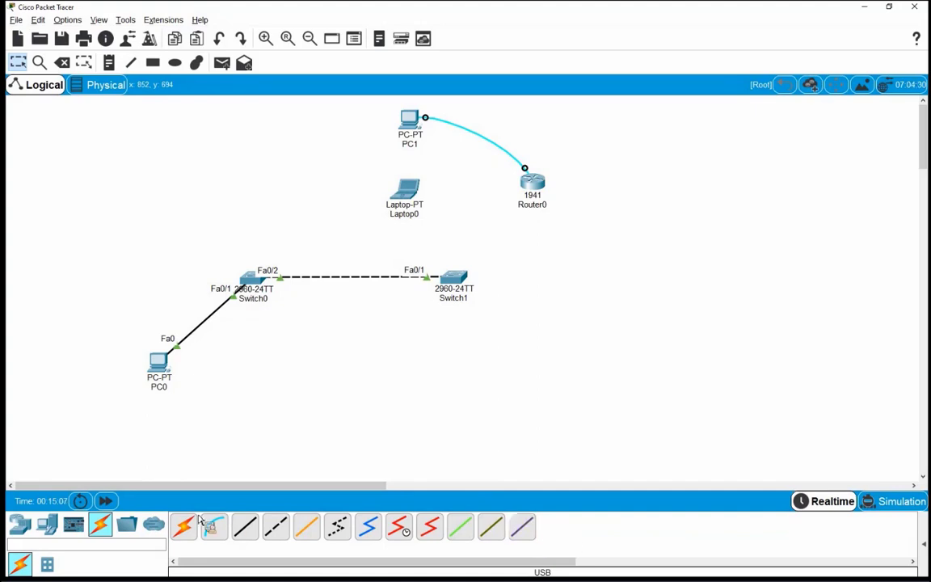
left_click(23, 526)
left_click(47, 562)
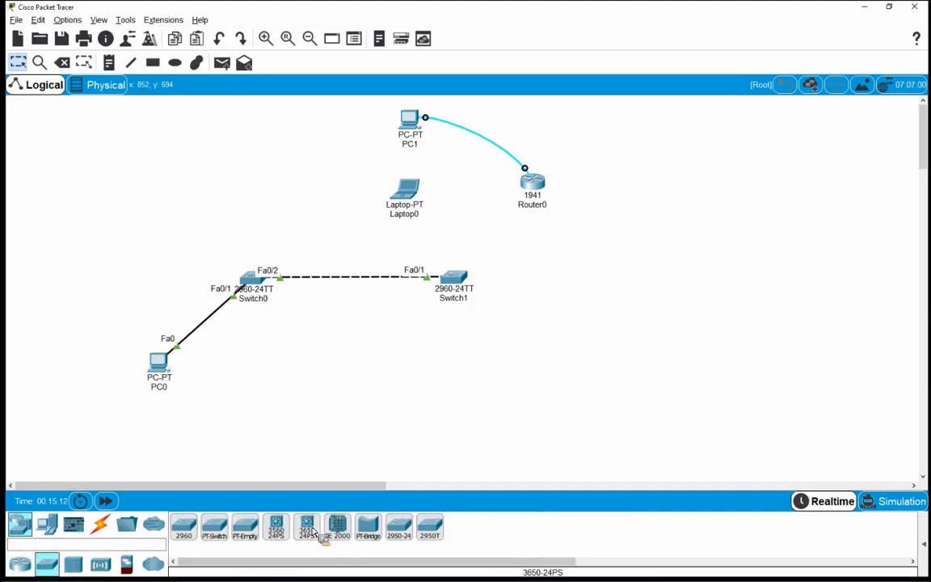
left_click_drag(307, 529, 543, 259)
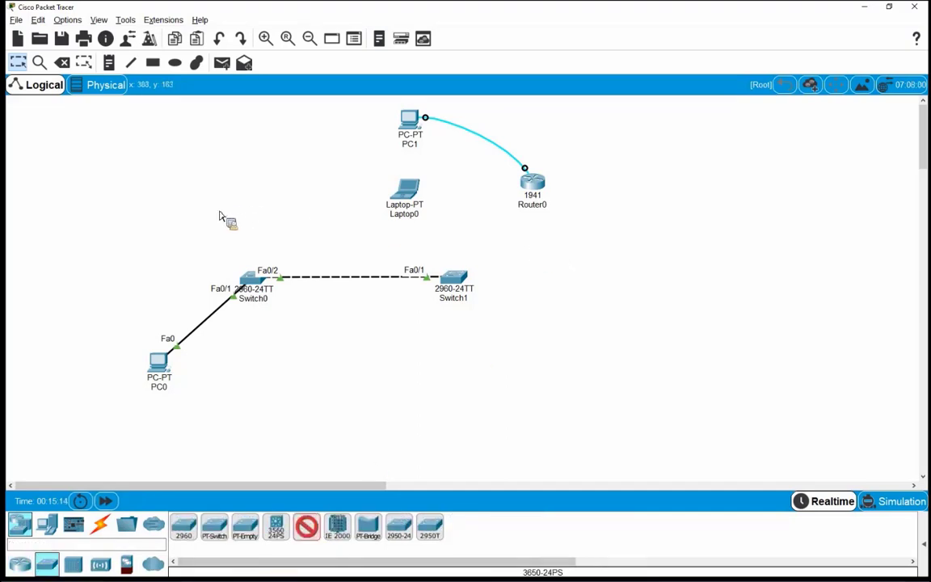
left_click(198, 240)
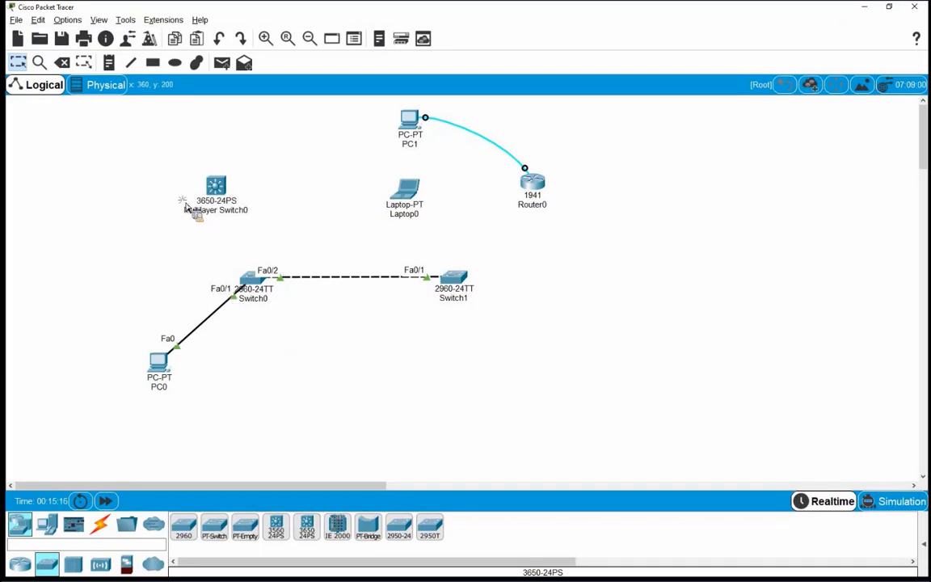
left_click_drag(179, 159, 243, 236)
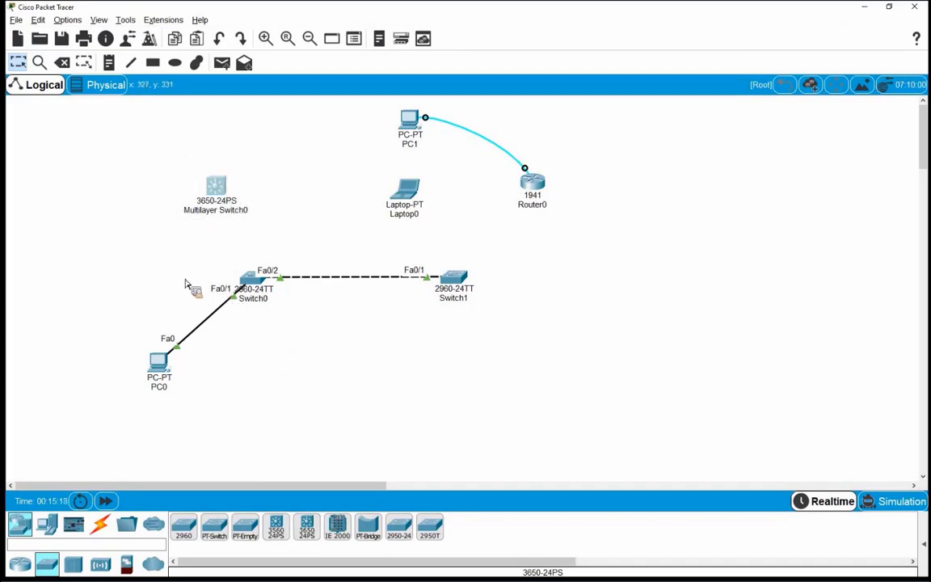
left_click(180, 270)
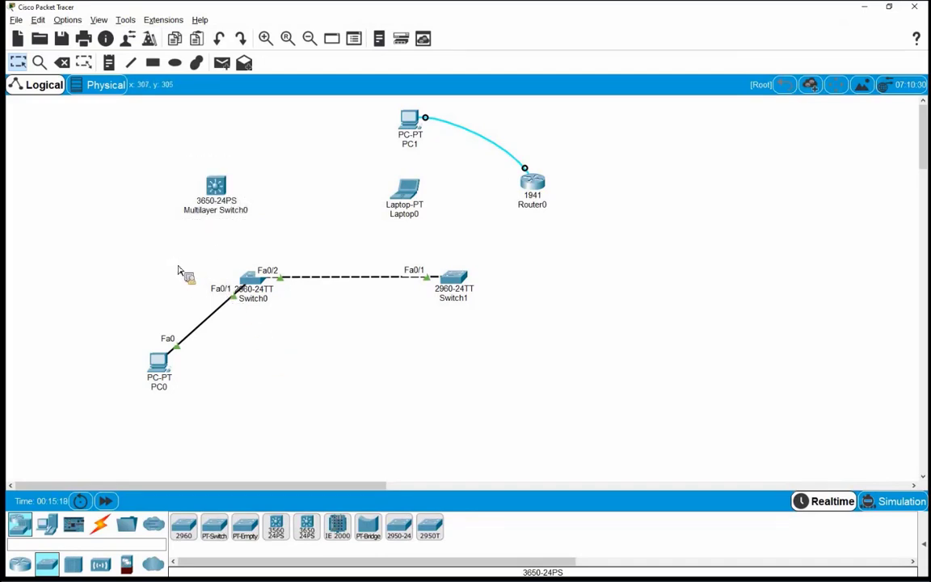
Step: Run a USB cable from Laptop0's USB0 port to Multilayer Switch0's USB Console port
left_click(101, 528)
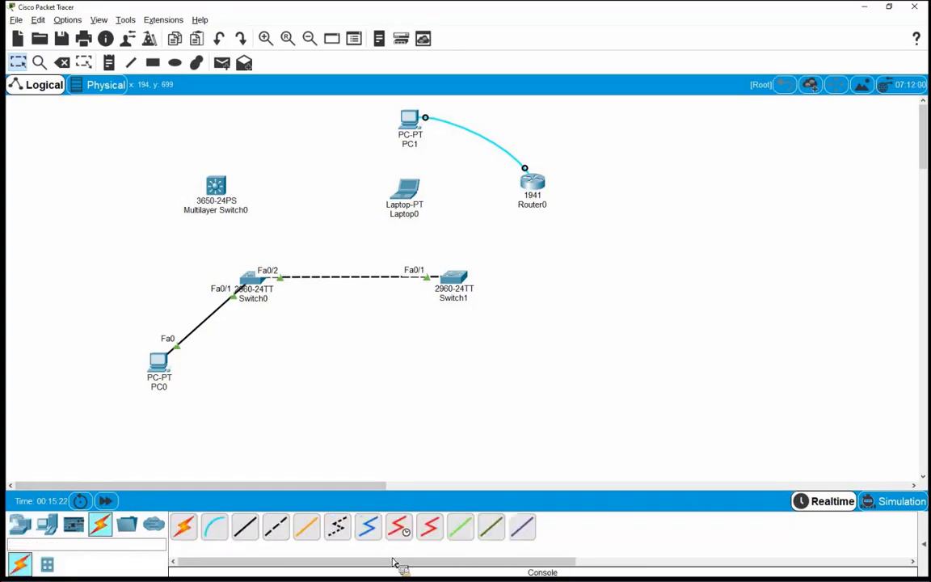
left_click(523, 530)
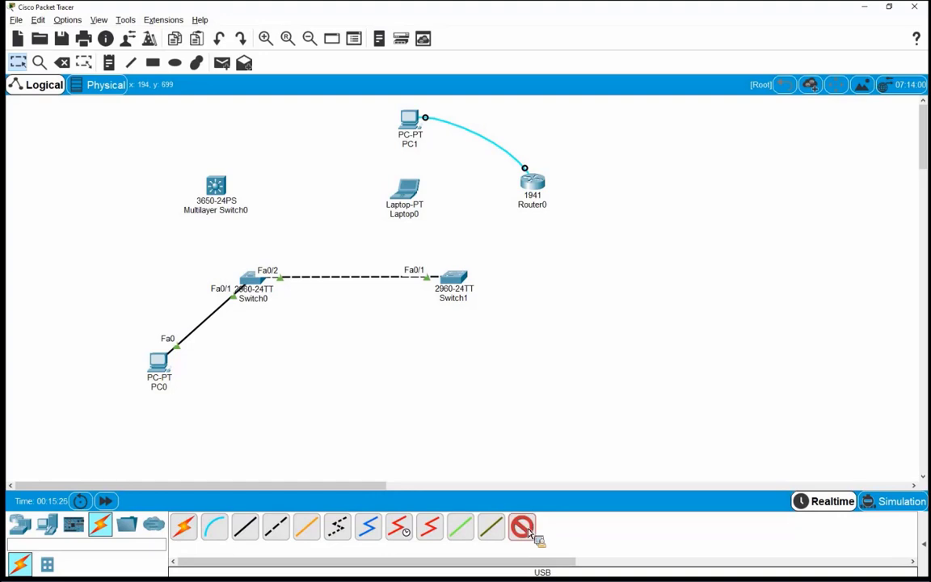
left_click(407, 189)
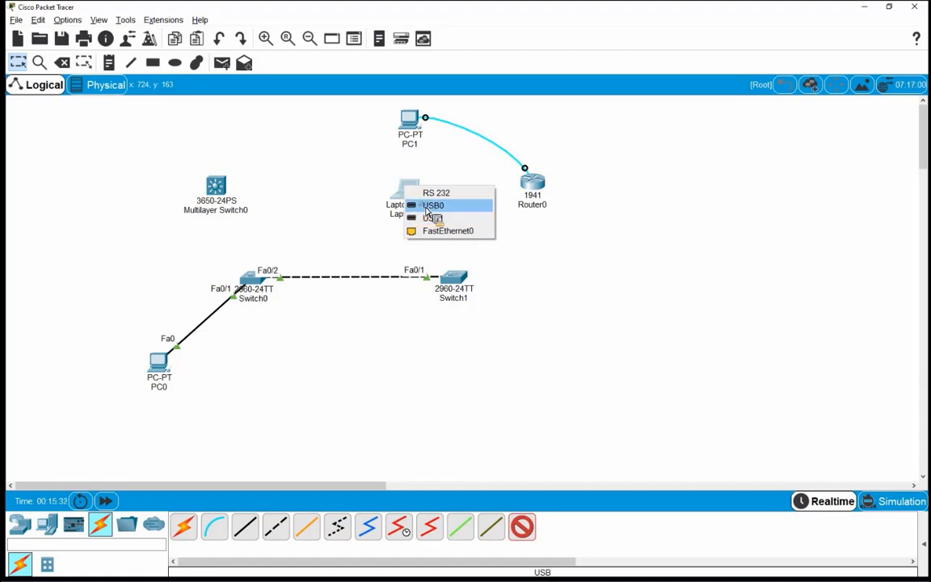
left_click(428, 206)
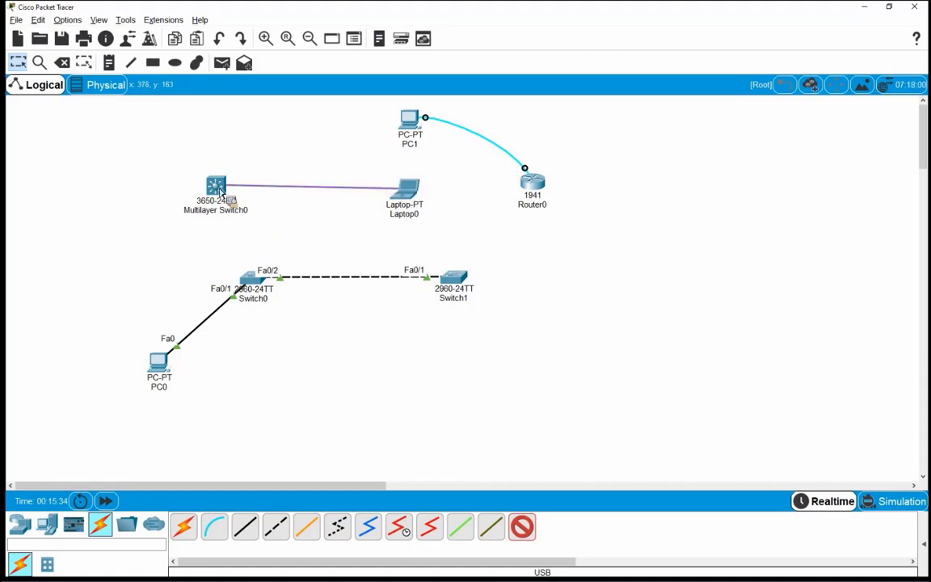
left_click(219, 189)
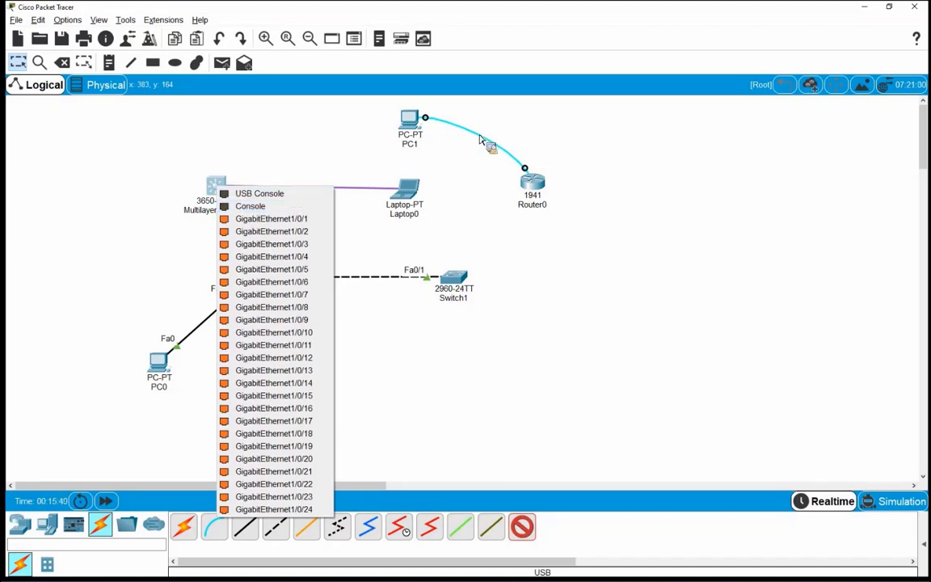
left_click(234, 195)
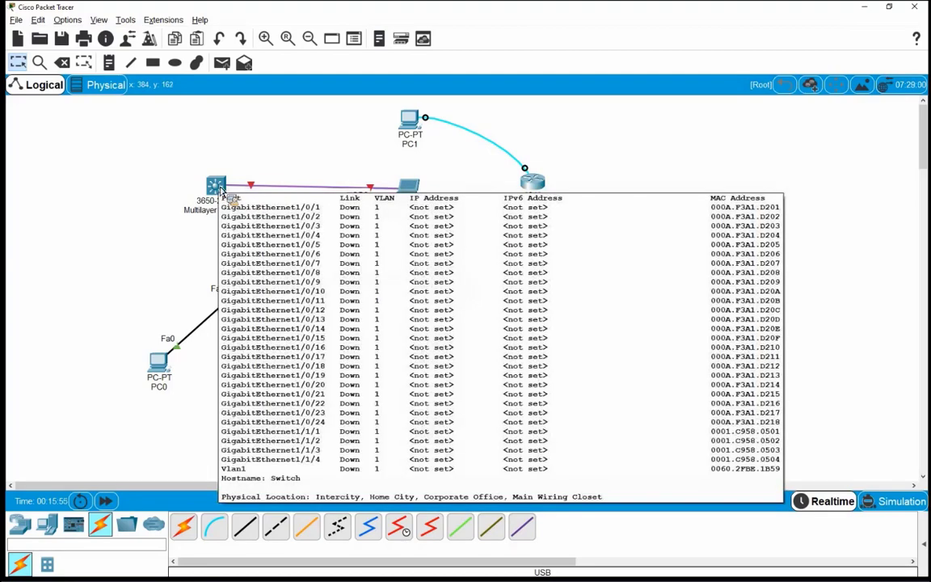
left_click(219, 189)
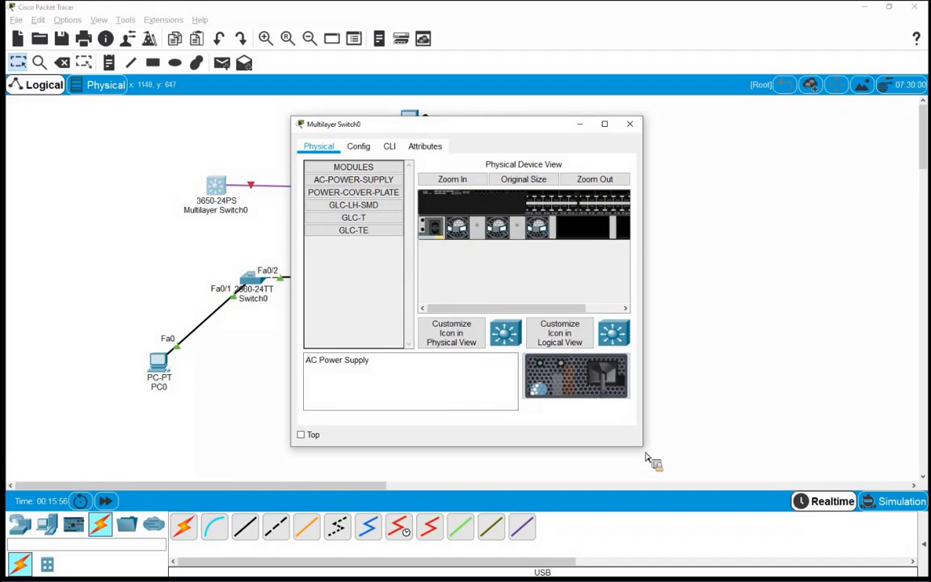
left_click_drag(644, 449, 808, 475)
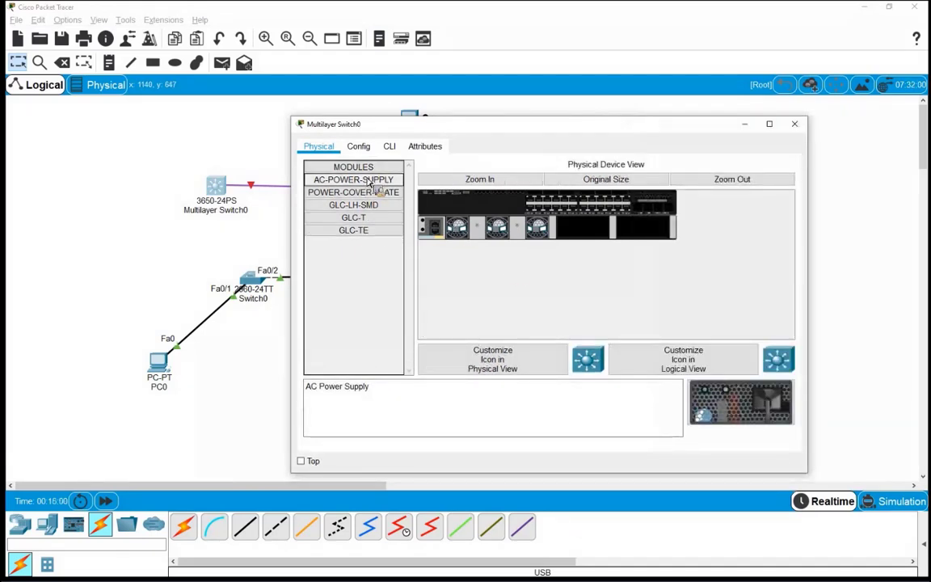
left_click_drag(370, 183, 578, 223)
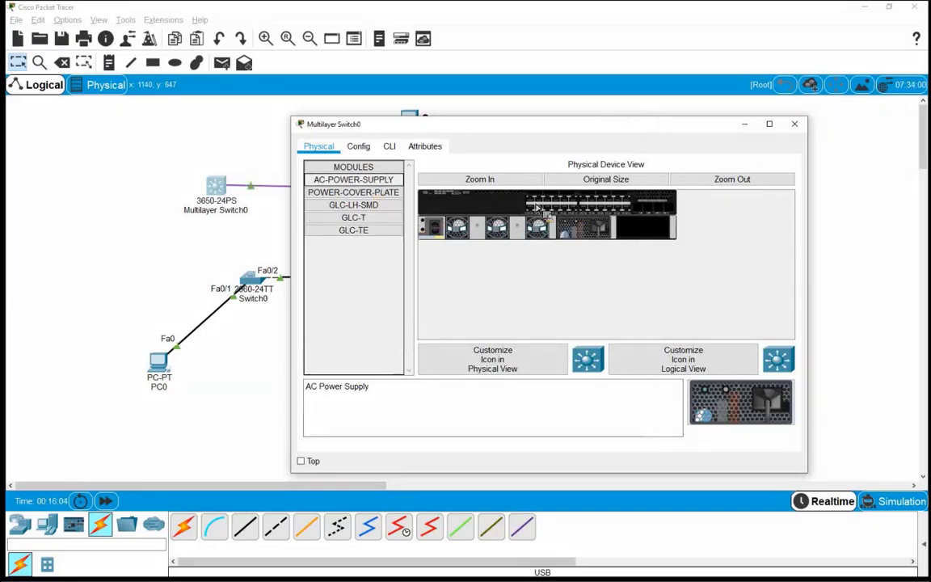
left_click(794, 124)
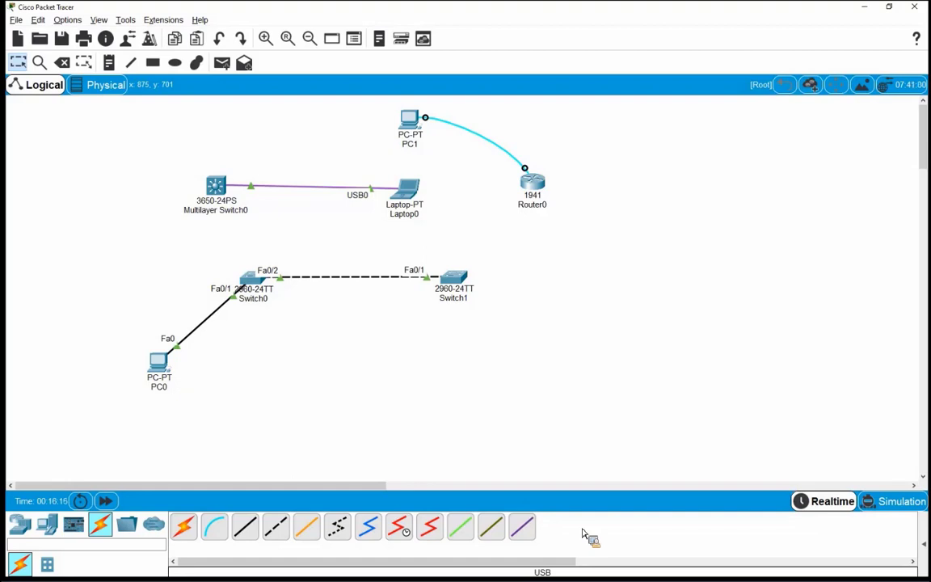
mouse_move(323, 577)
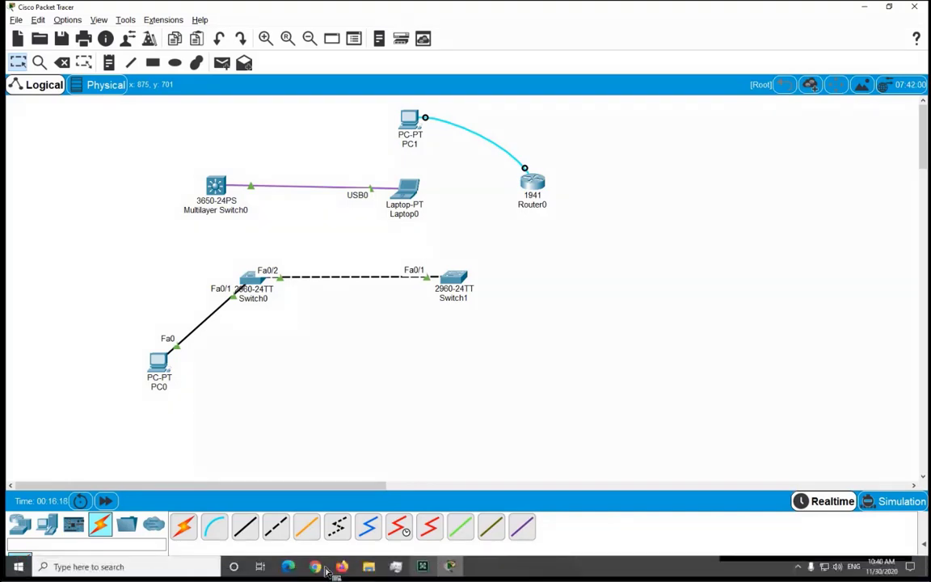
Step: Search Google for 'cisco router 1941' in a new Chrome tab
left_click(255, 501)
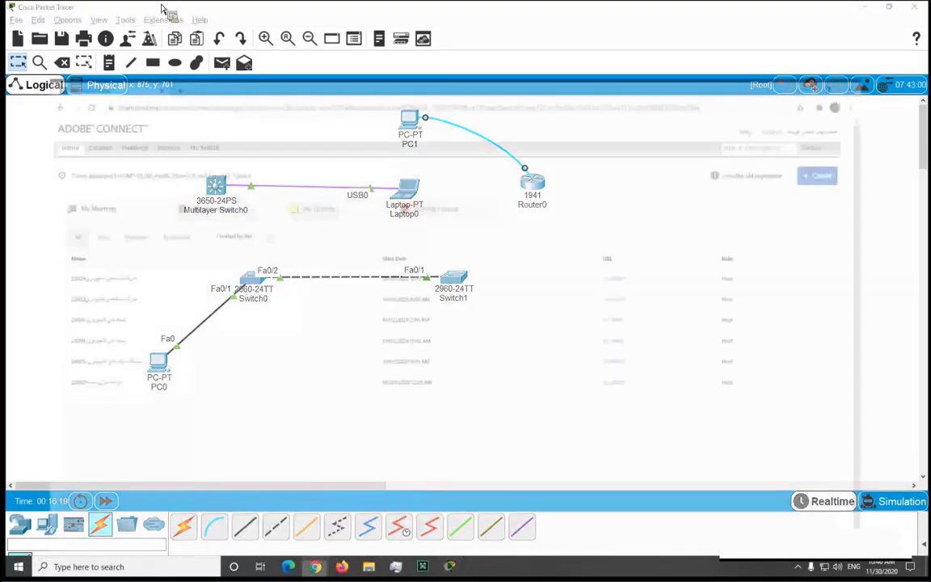
left_click(152, 10)
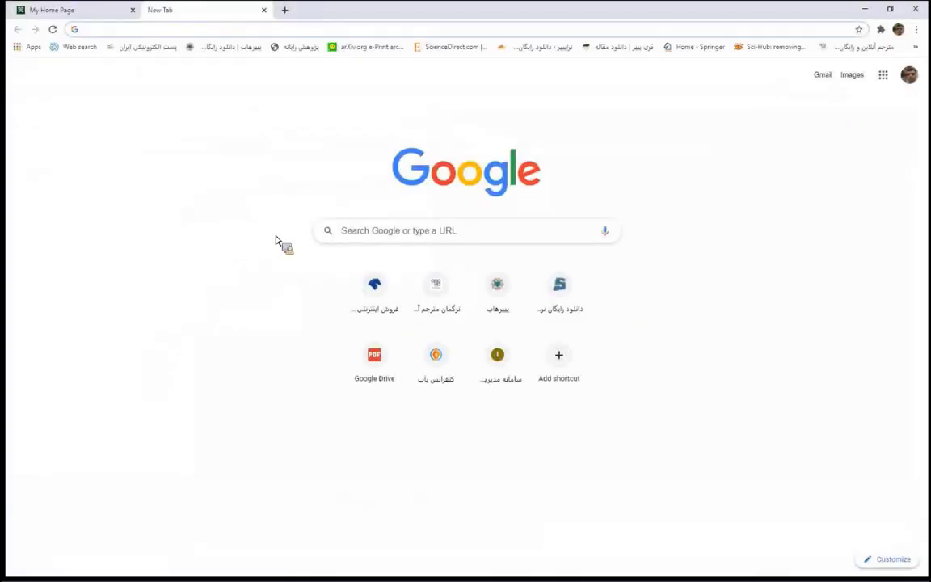
type("g")
key("Return")
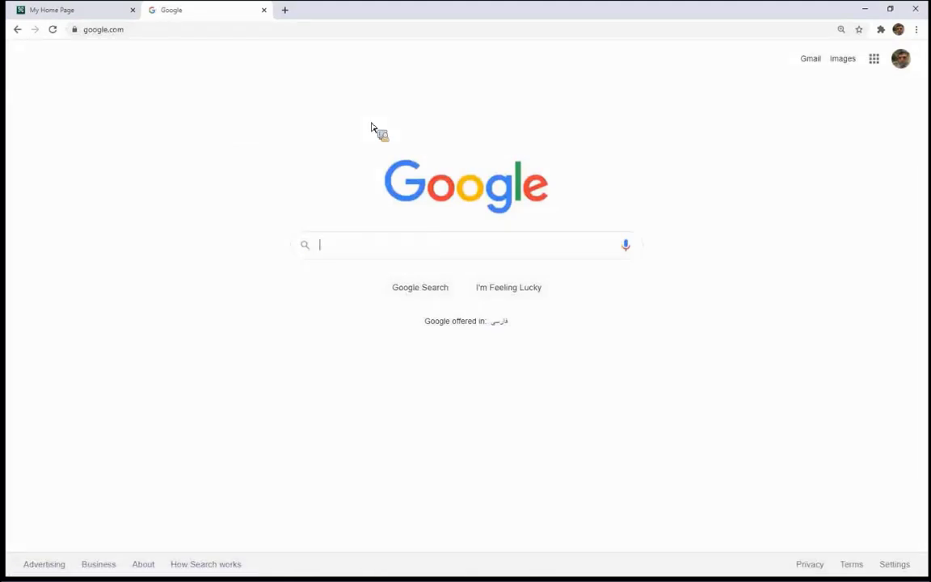
type("cis")
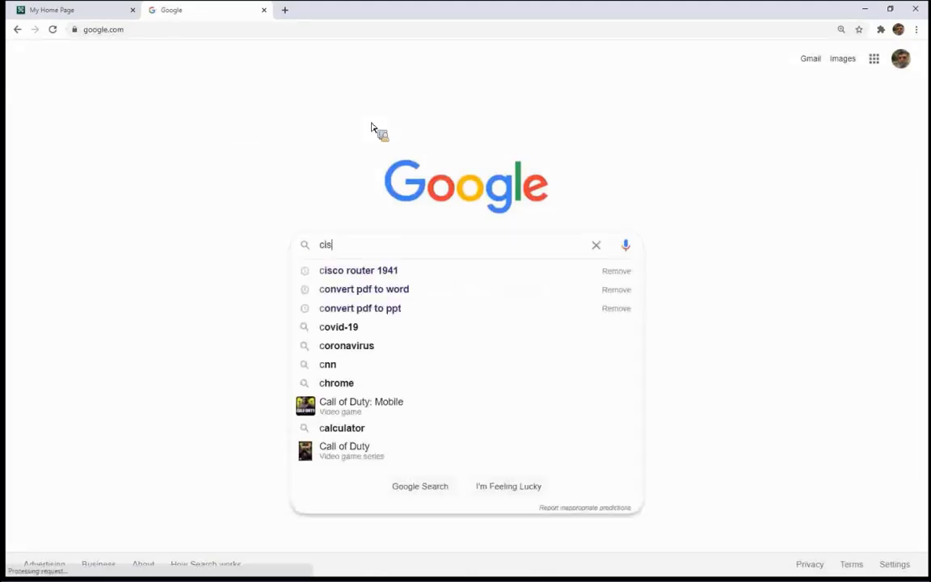
key("Down")
key("Return")
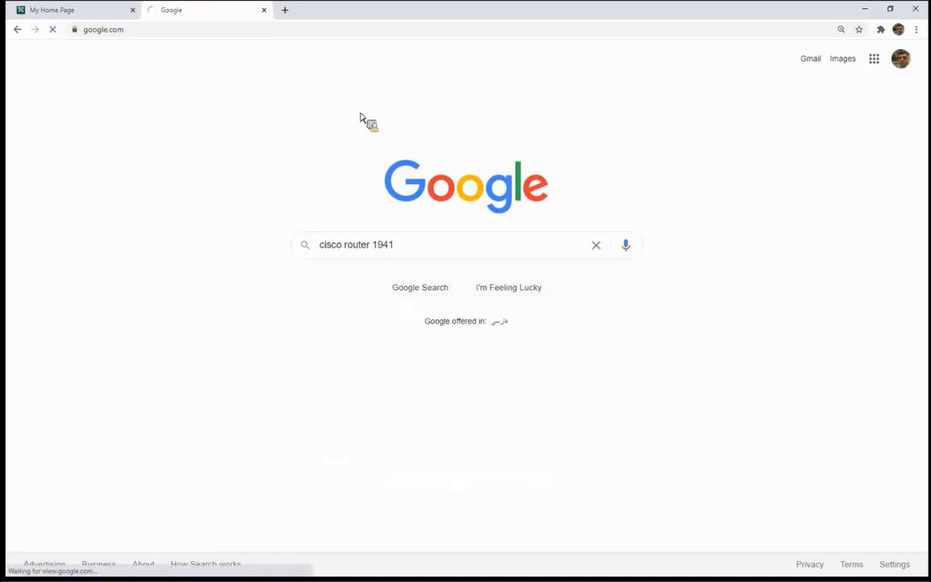
Step: Open the eBay 1941 rear-panel photo from image results and snip it with Win+Shift+S
left_click(176, 102)
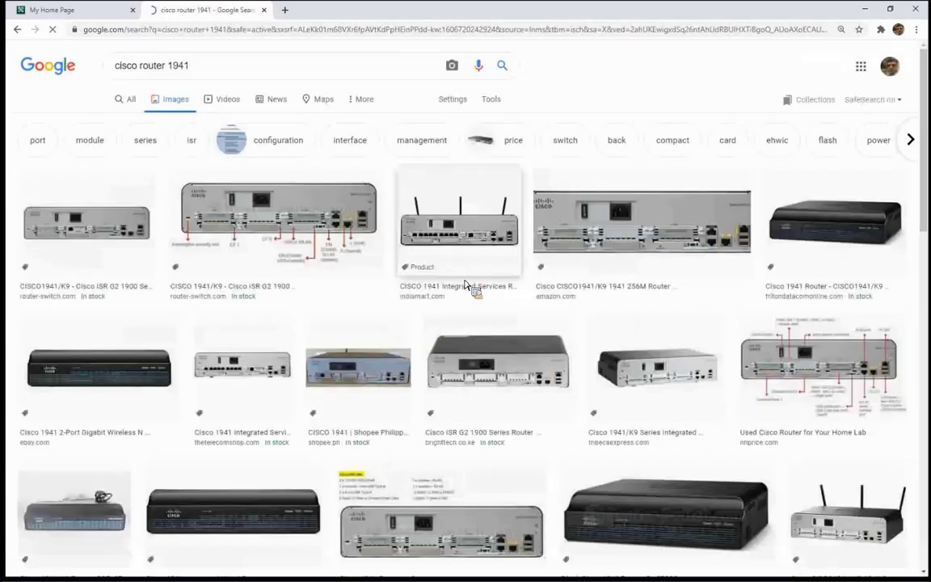
scroll(462, 283, "down", 2)
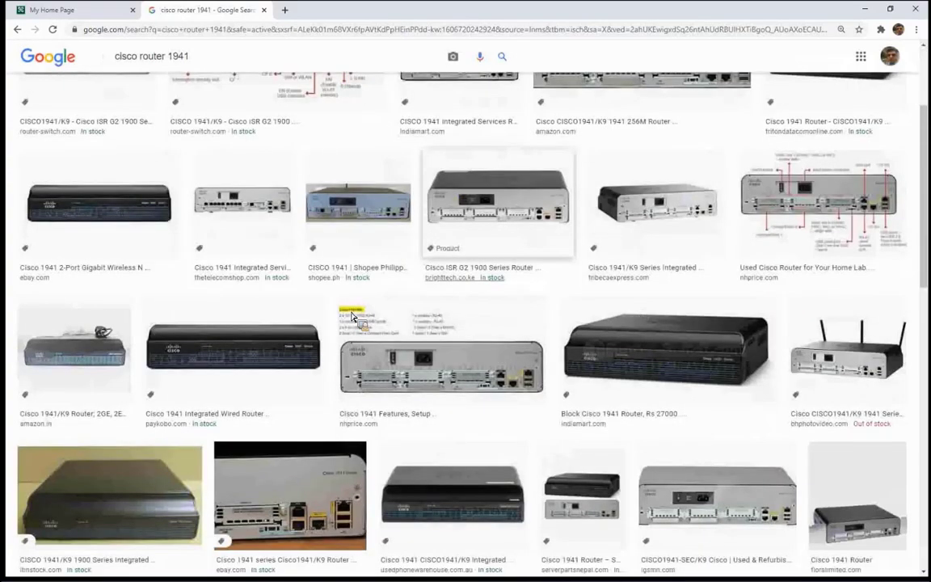
scroll(351, 315, "down", 1)
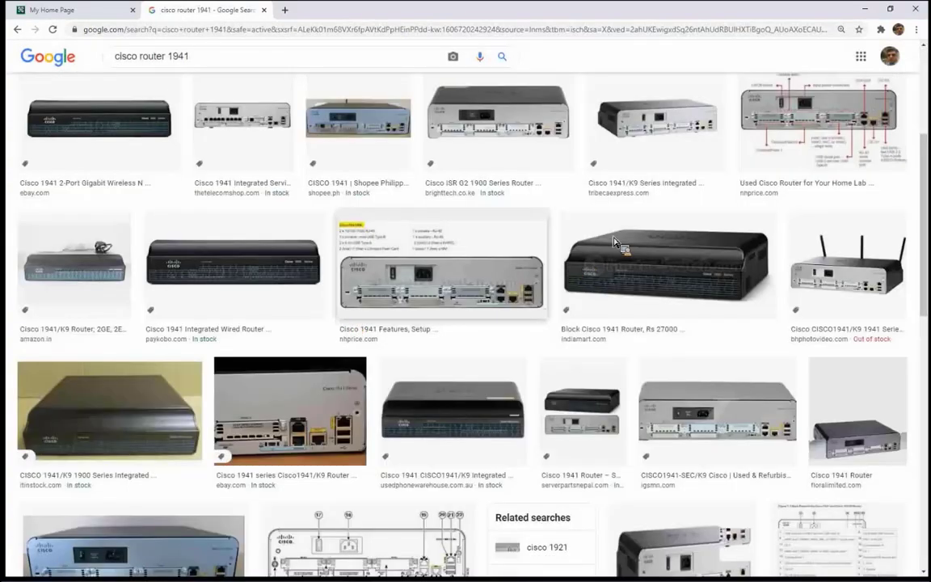
left_click(289, 416)
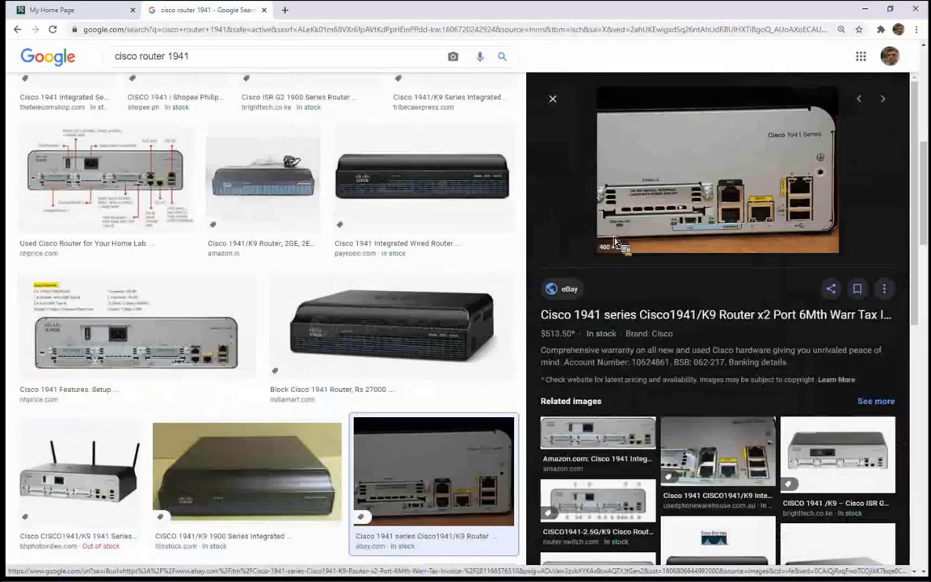
key("super+shift+s")
left_click_drag(527, 71, 913, 368)
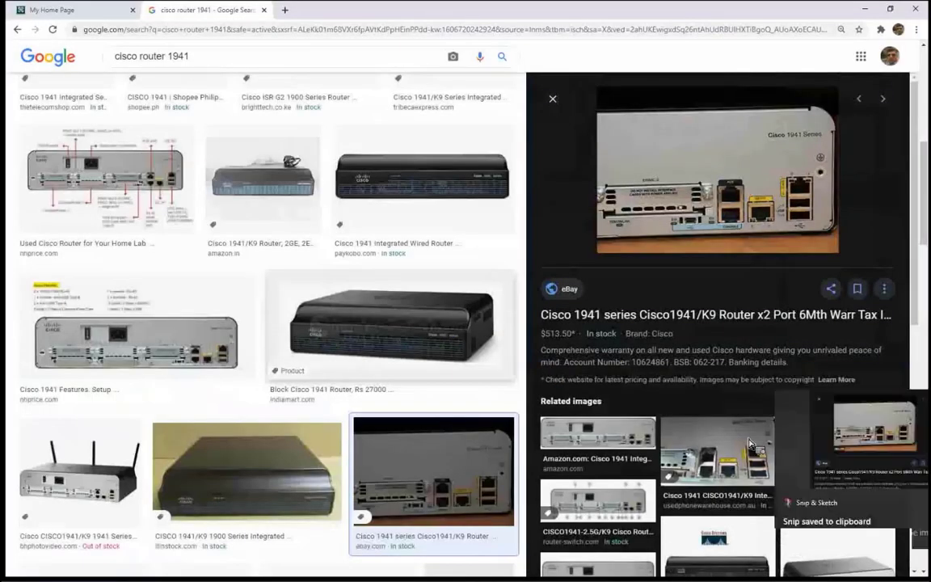
left_click(824, 513)
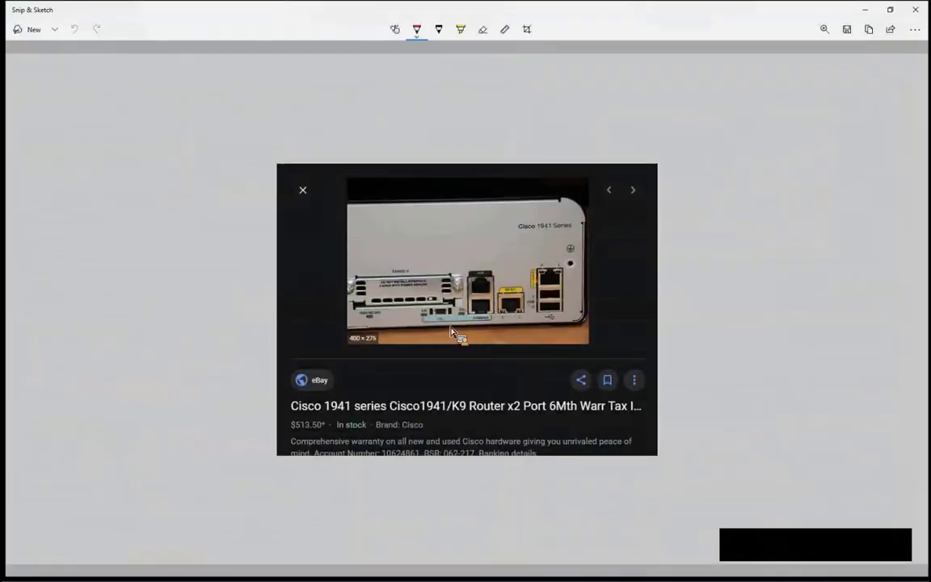
Step: Circle the 1941's CONSOLE and USB console ports in red, with an arrow at the console port
scroll(453, 330, "up", 4)
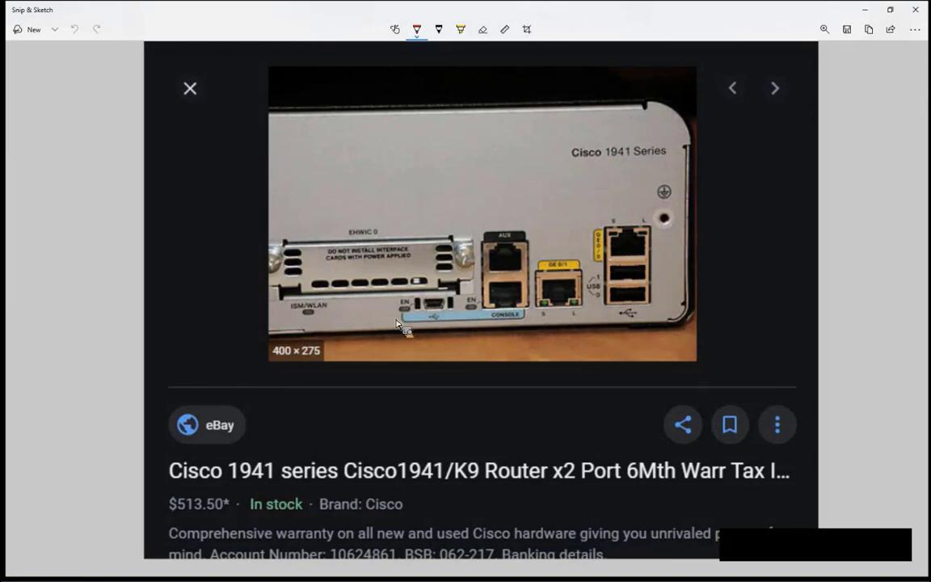
mouse_move(395, 321)
left_mouse_down()
mouse_move(436, 345)
mouse_move(481, 348)
mouse_move(521, 340)
mouse_move(540, 319)
left_mouse_up()
mouse_move(526, 279)
left_mouse_down()
mouse_move(498, 274)
mouse_move(483, 303)
mouse_move(496, 322)
left_mouse_up()
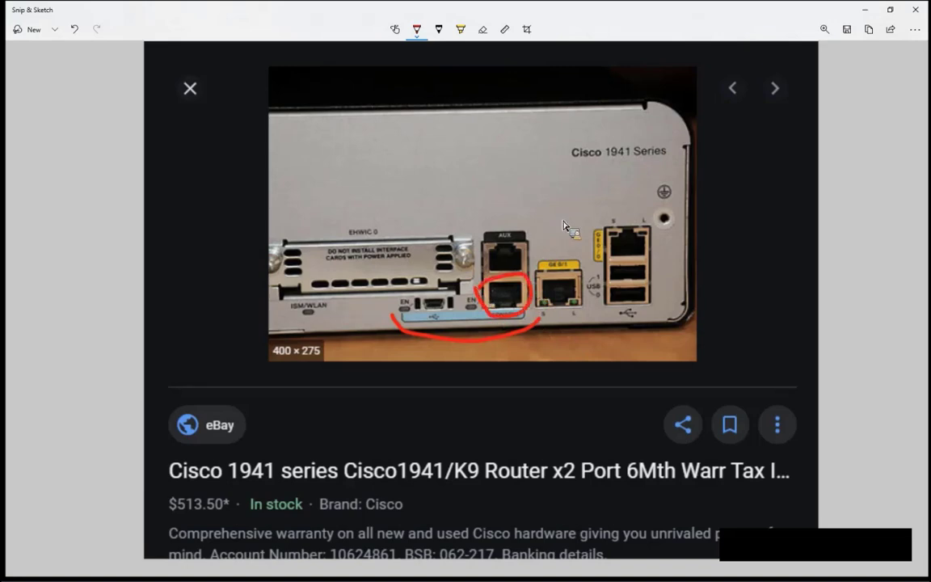
left_click_drag(560, 202, 529, 289)
mouse_move(414, 325)
left_mouse_down()
mouse_move(416, 284)
mouse_move(460, 303)
mouse_move(436, 327)
left_mouse_up()
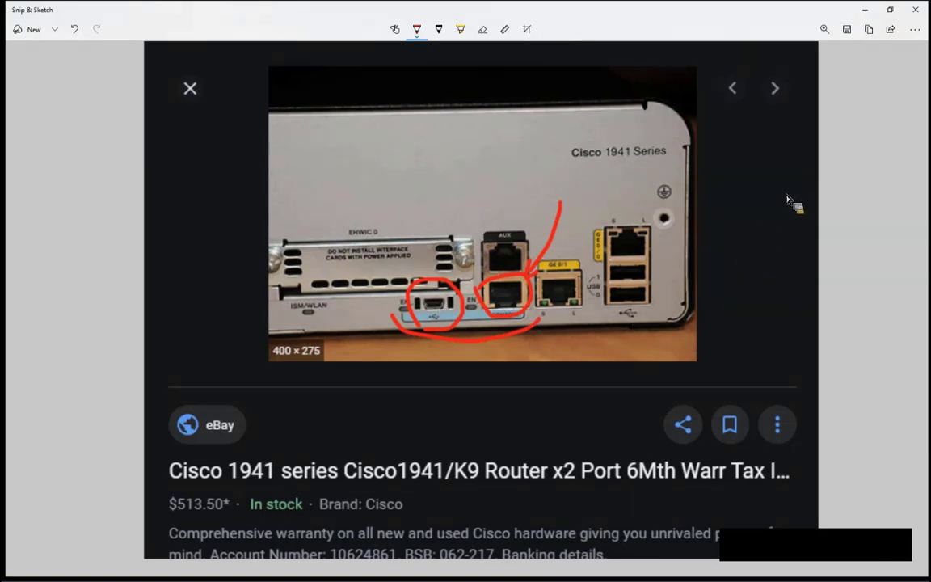
Step: Close the snip, send the chat message 'استاد با کابل', and restore the shared screen to full view
left_click(917, 10)
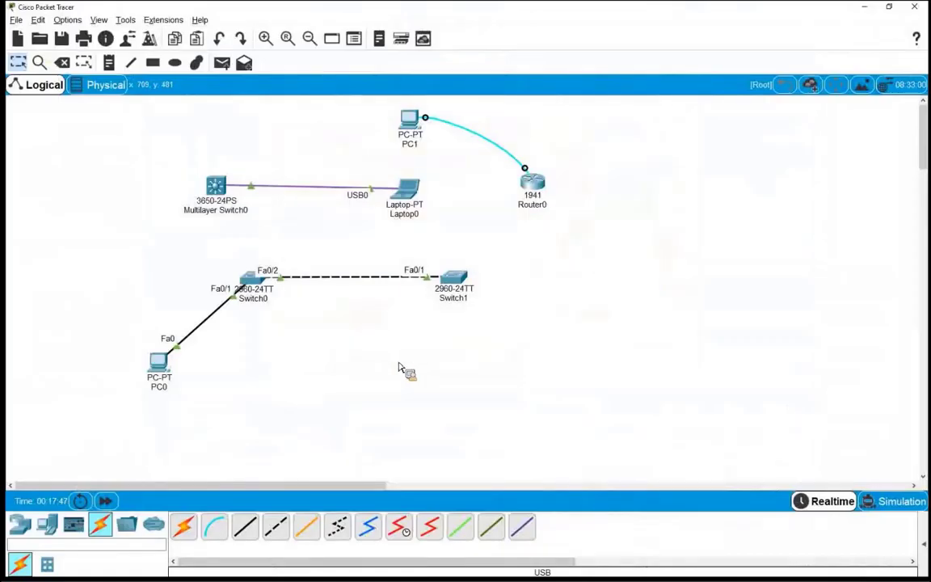
key("Escape")
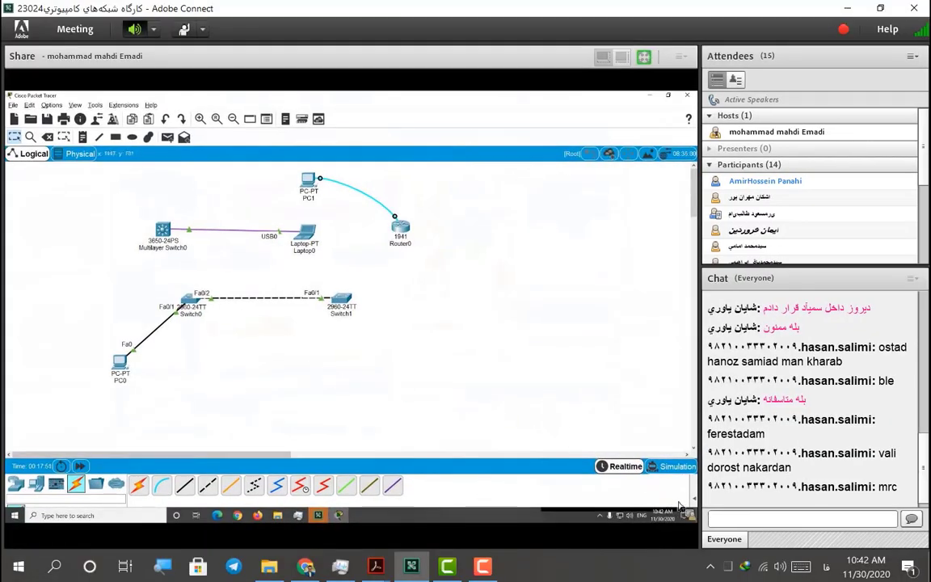
left_click(739, 517)
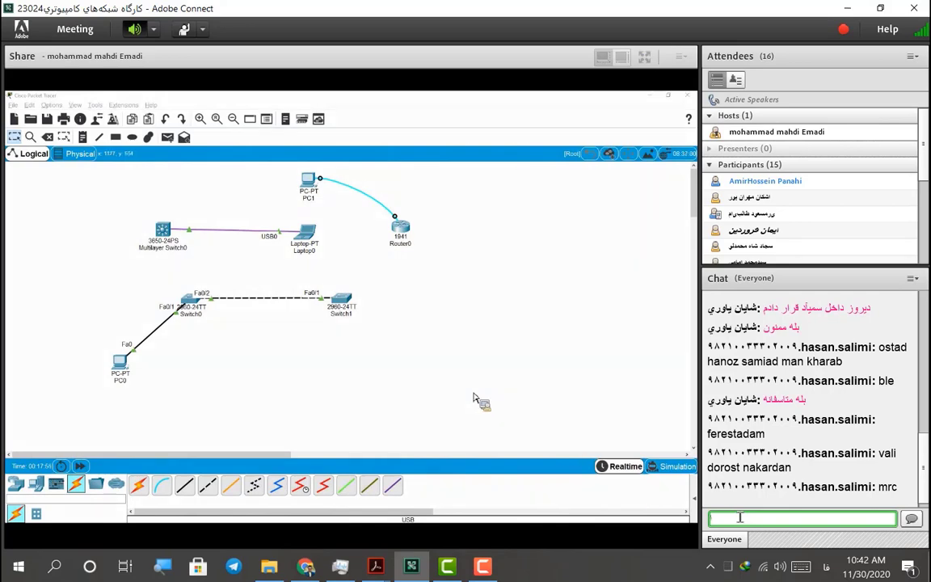
type("استاد با کابل")
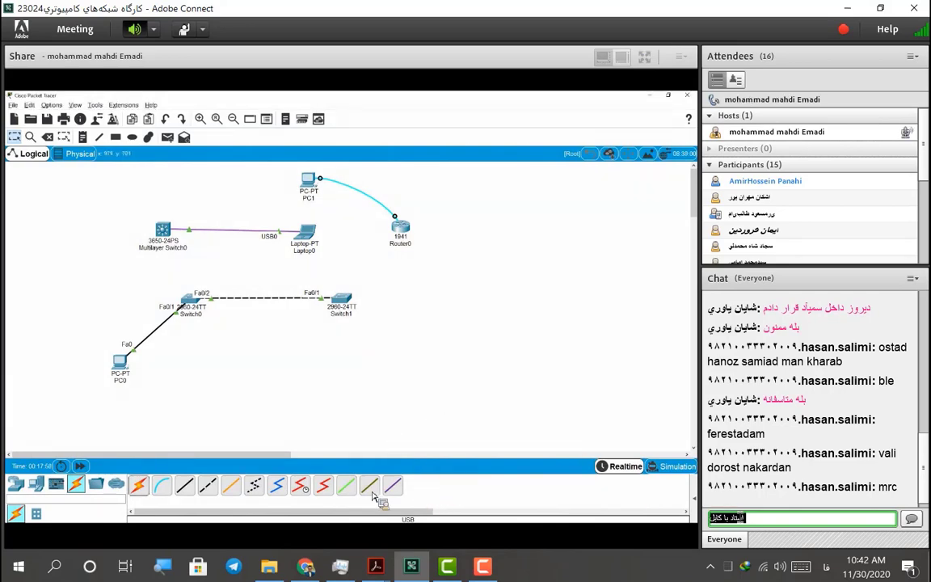
key("Return")
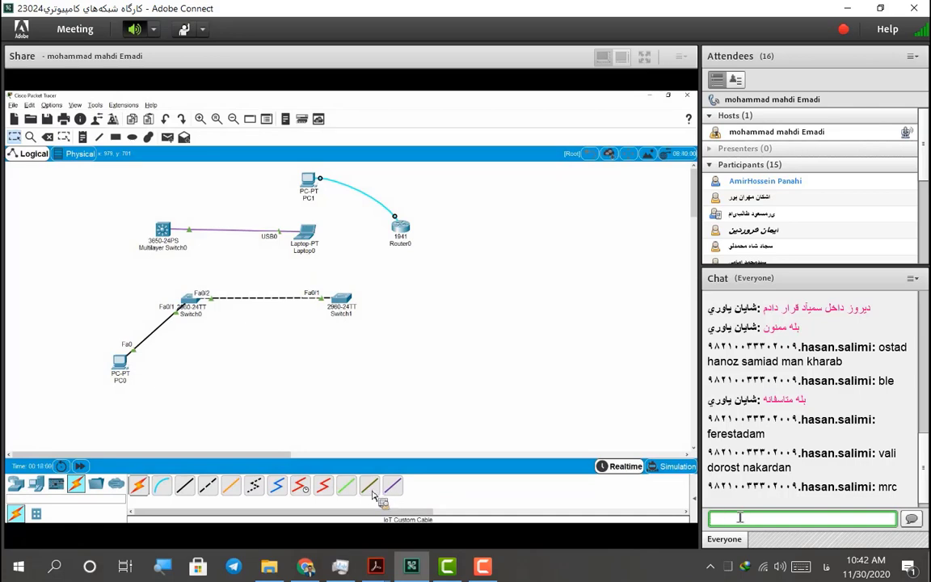
left_click(644, 57)
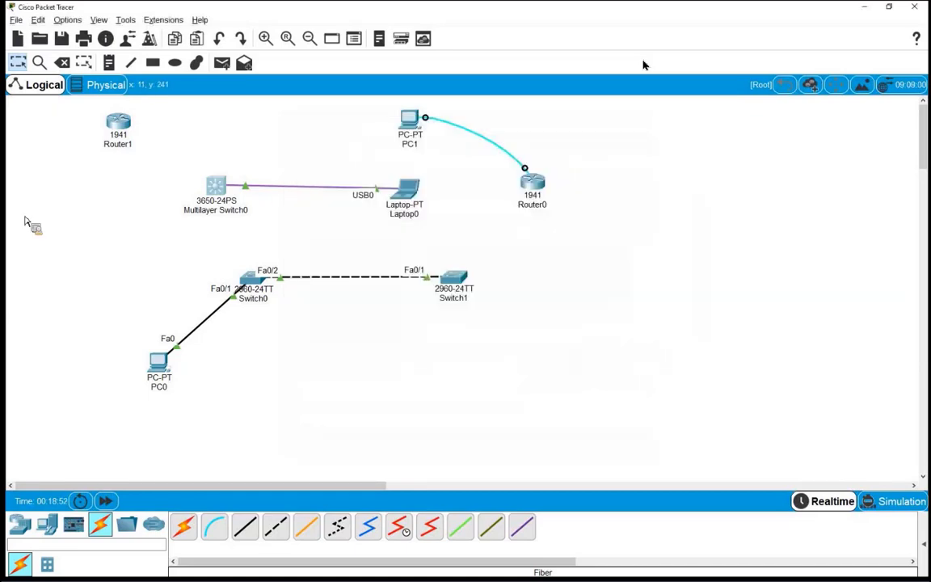
Step: In Router1's Physical view, try fitting the HWIC-1GE-SFP and GLC-LH-SMD modules into its slots
left_click(117, 126)
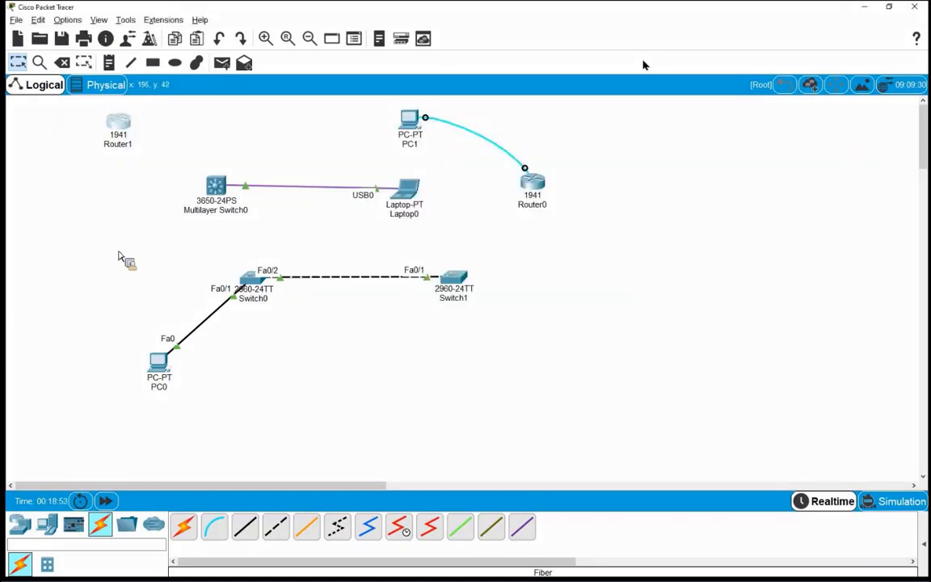
left_click_drag(337, 179, 409, 223)
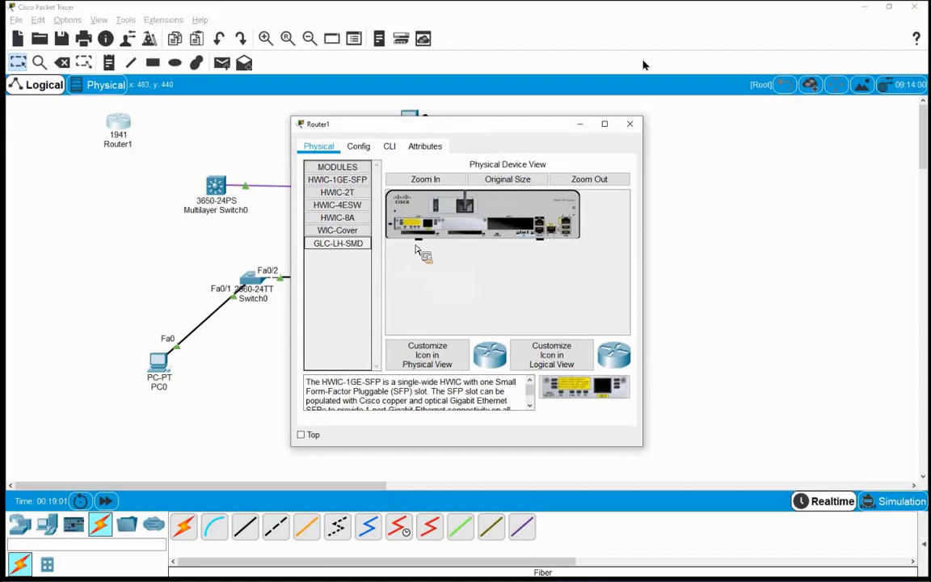
left_click(337, 242)
left_click_drag(344, 320, 215, 185)
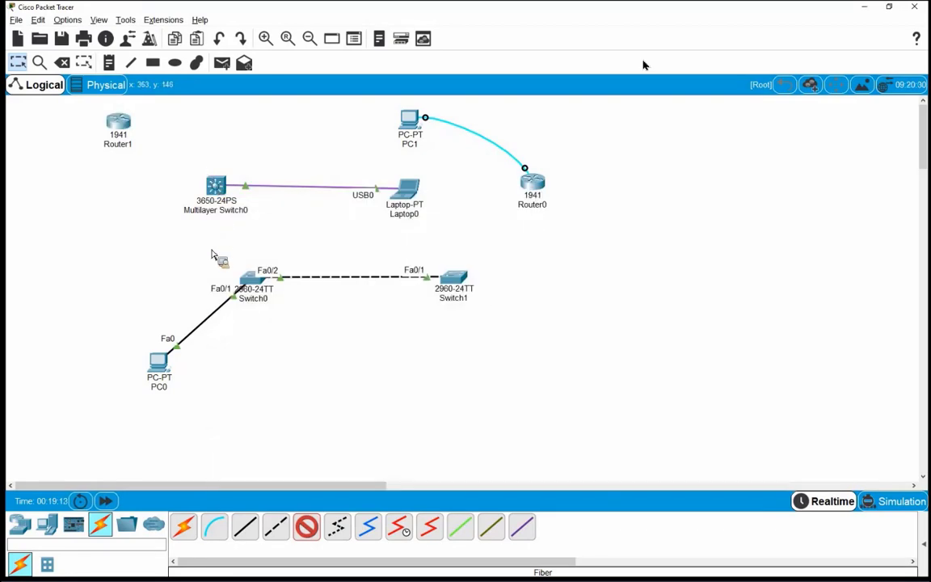
Step: Run a fiber cable from Multilayer Switch0's GigabitEthernet1/1/4 to Router1's GigabitEthernet0/1/0
left_click(215, 185)
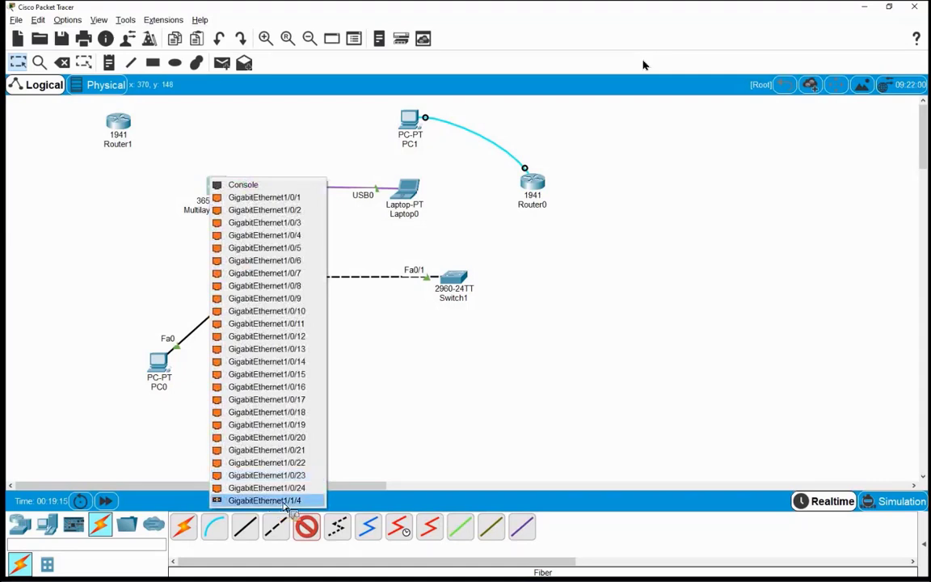
left_click(243, 500)
left_click(117, 123)
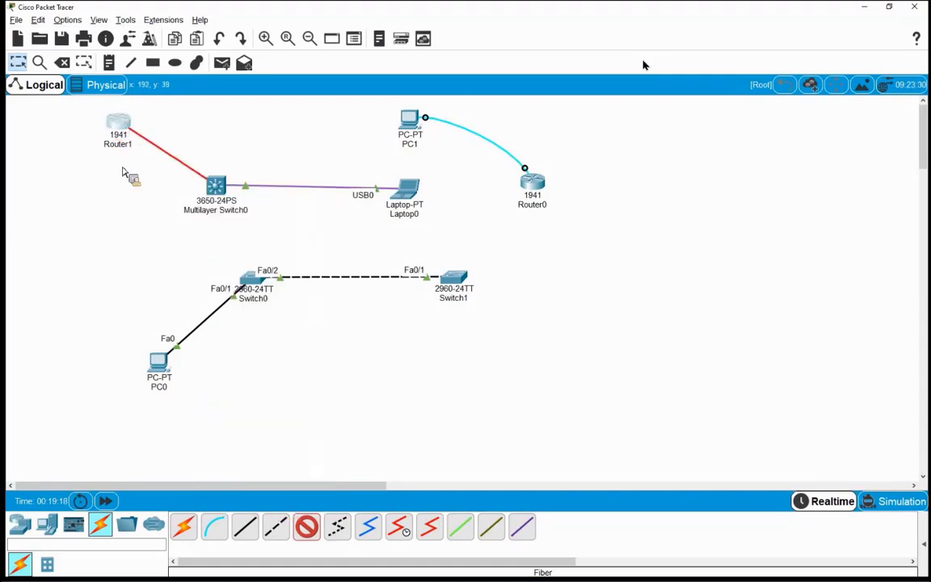
left_click(134, 174)
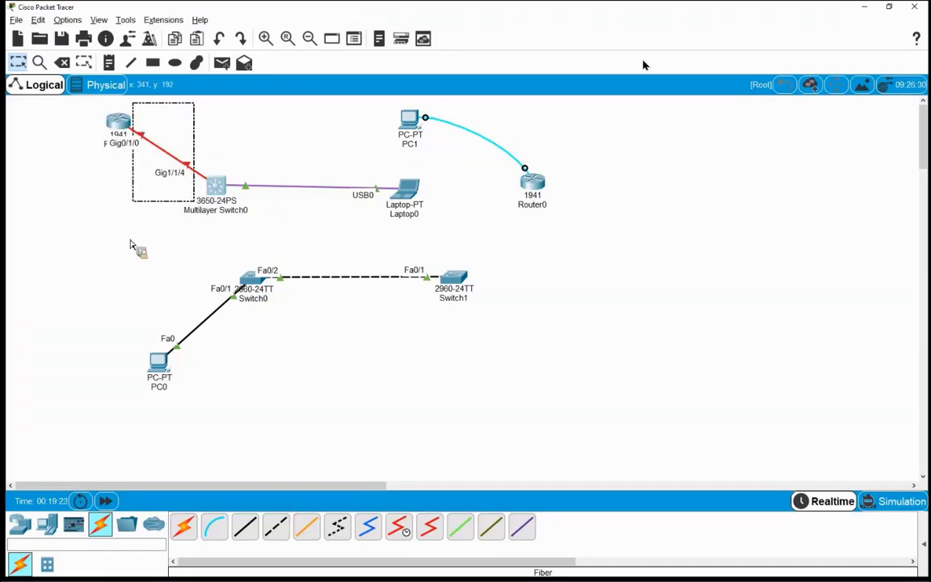
left_click_drag(105, 123, 95, 232)
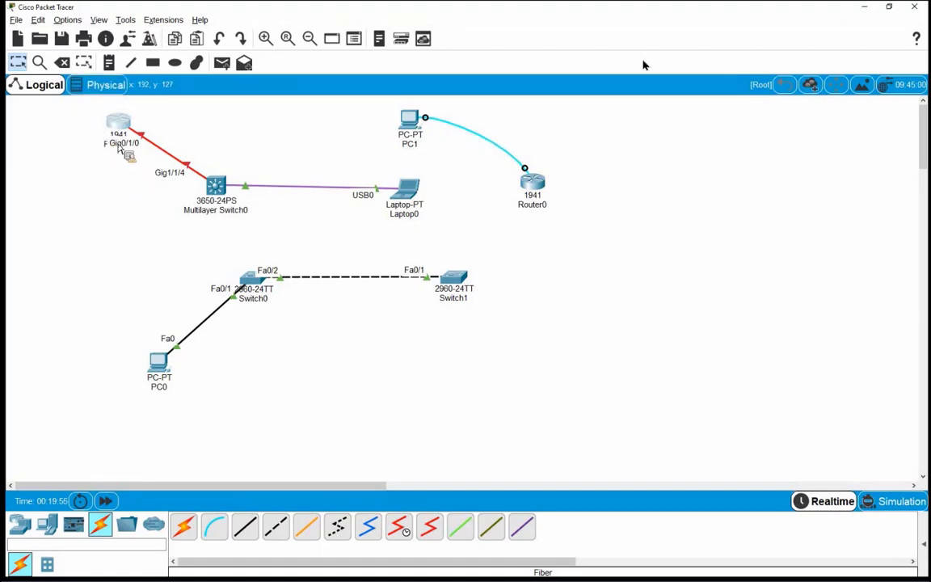
mouse_move(123, 129)
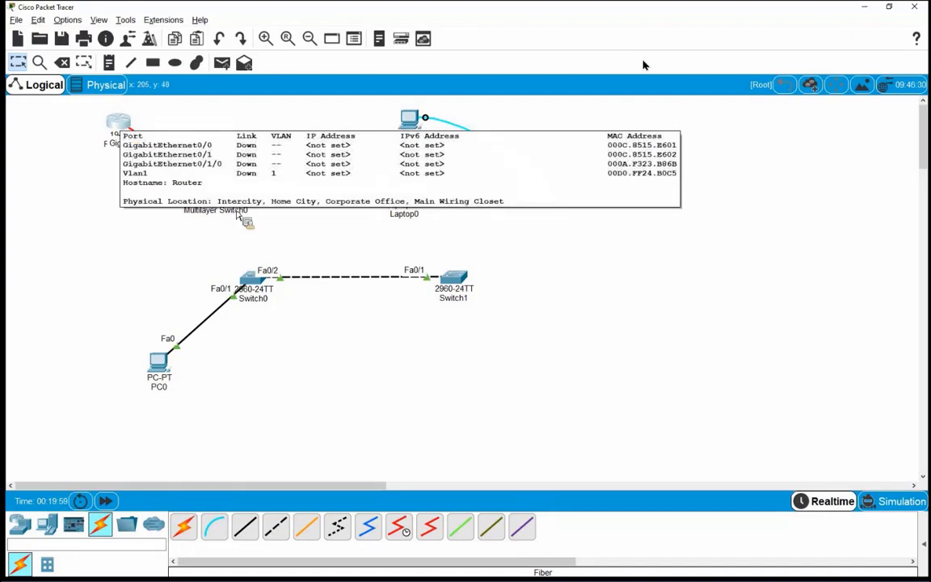
left_click(121, 127)
left_click(388, 146)
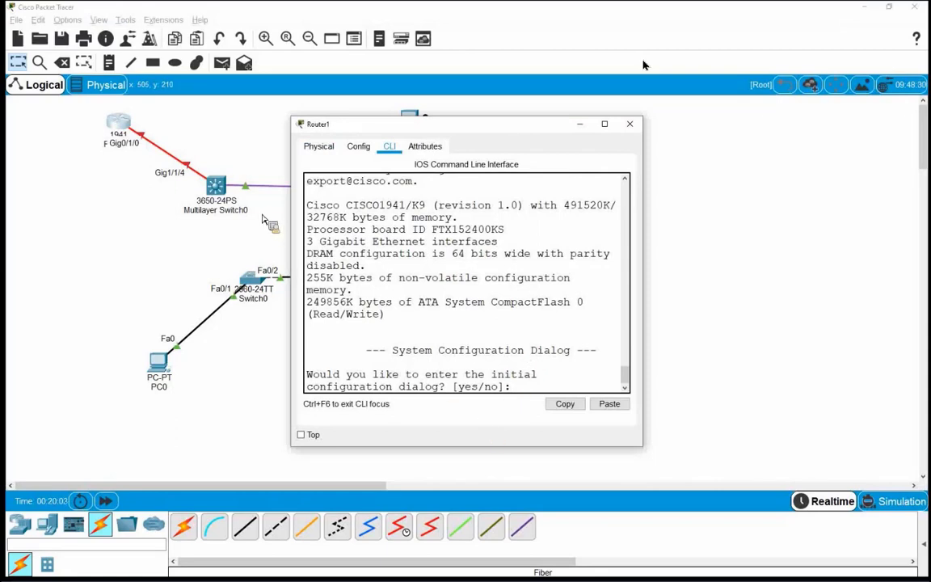
left_click(630, 126)
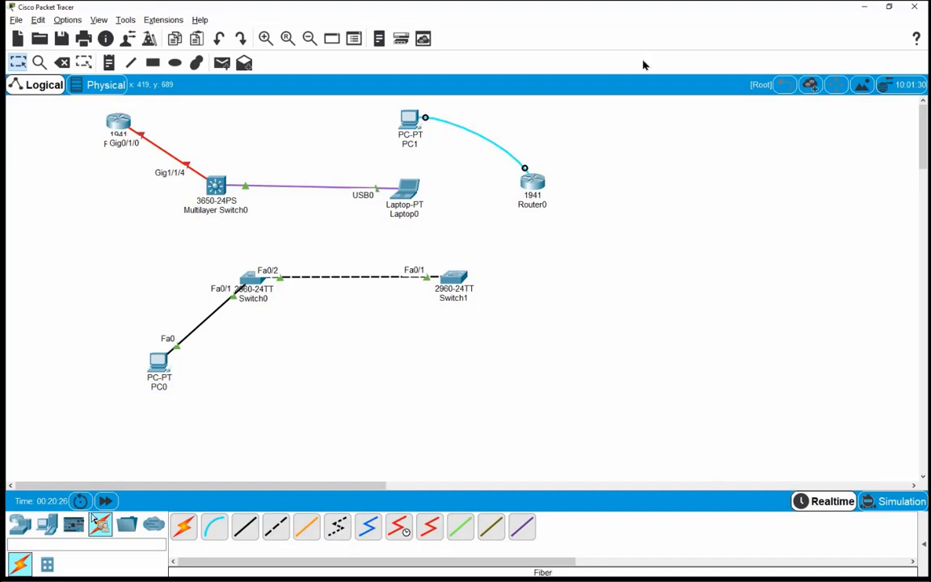
Step: Place an Analog Phone and a Home VoIP device on the canvas
left_click(49, 534)
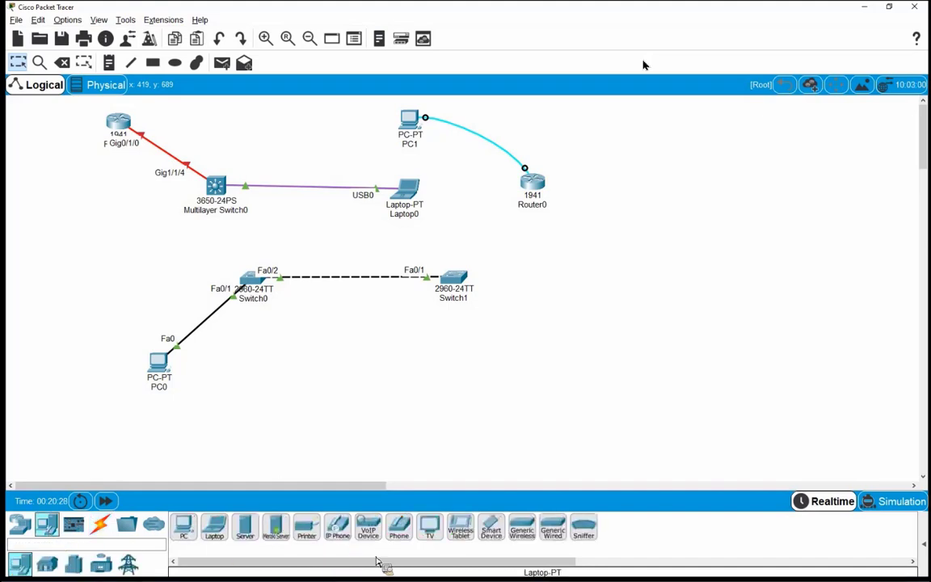
left_click_drag(400, 535, 299, 377)
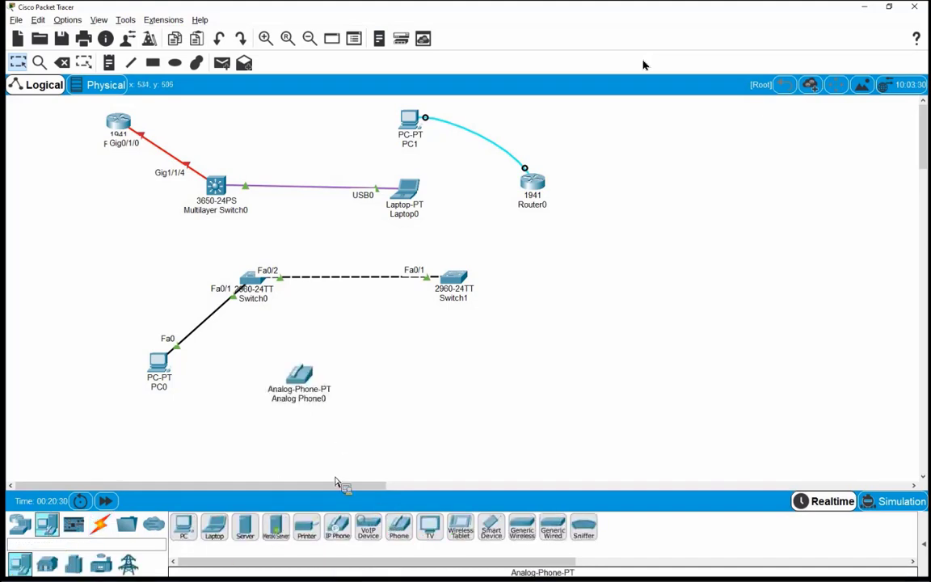
left_click_drag(367, 537, 451, 386)
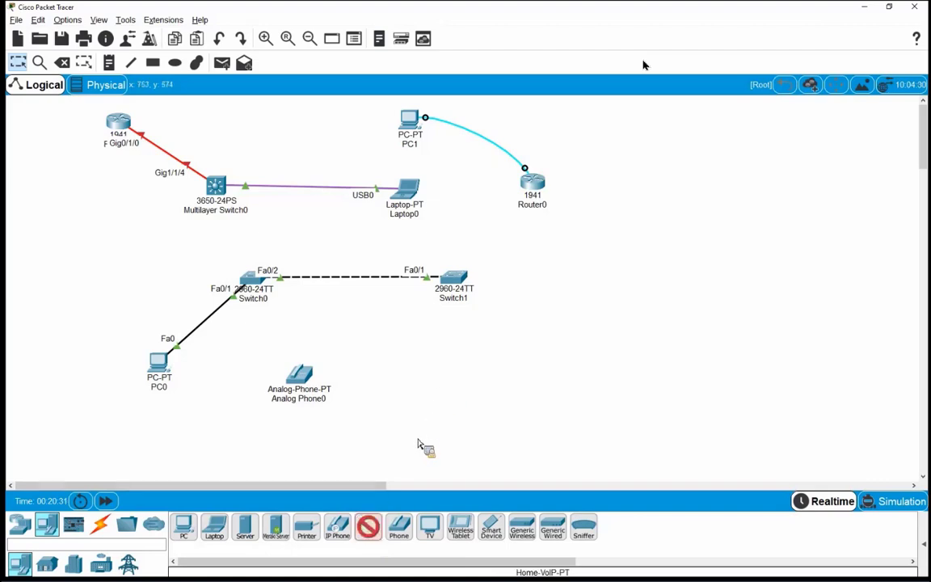
Step: Connect Analog Phone0 to Home VoIP0's Phone port with a phone cable
left_click(100, 524)
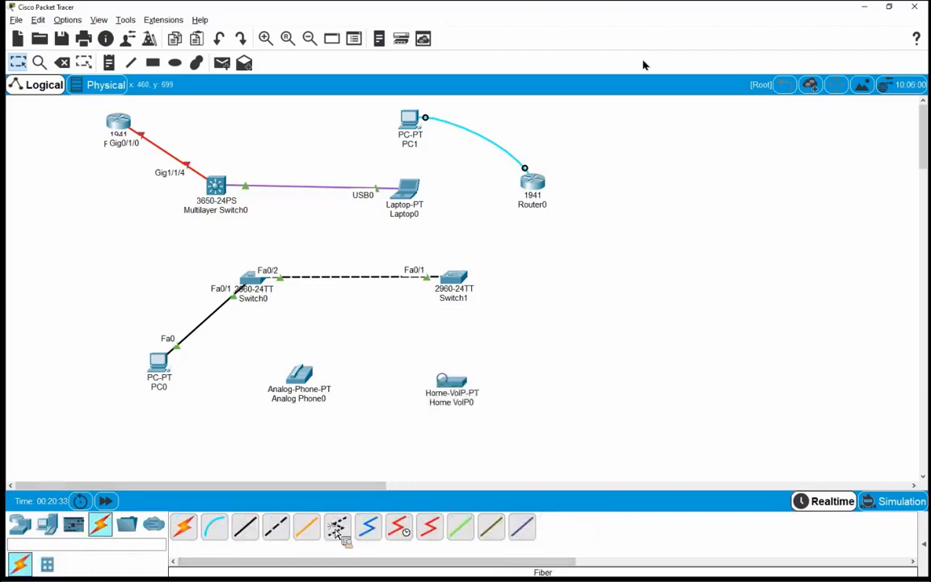
left_click(337, 526)
left_click(308, 377)
left_click(332, 374)
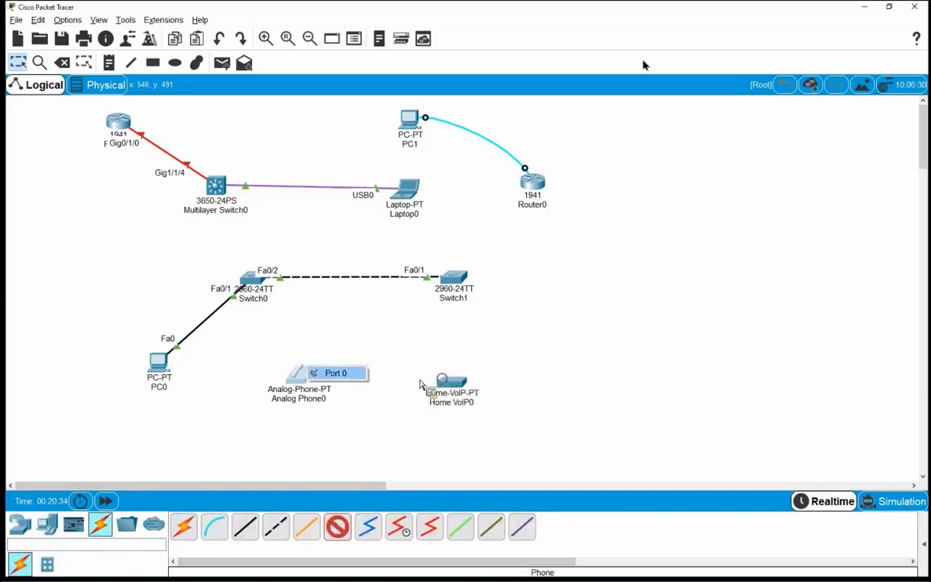
left_click(461, 385)
left_click(485, 400)
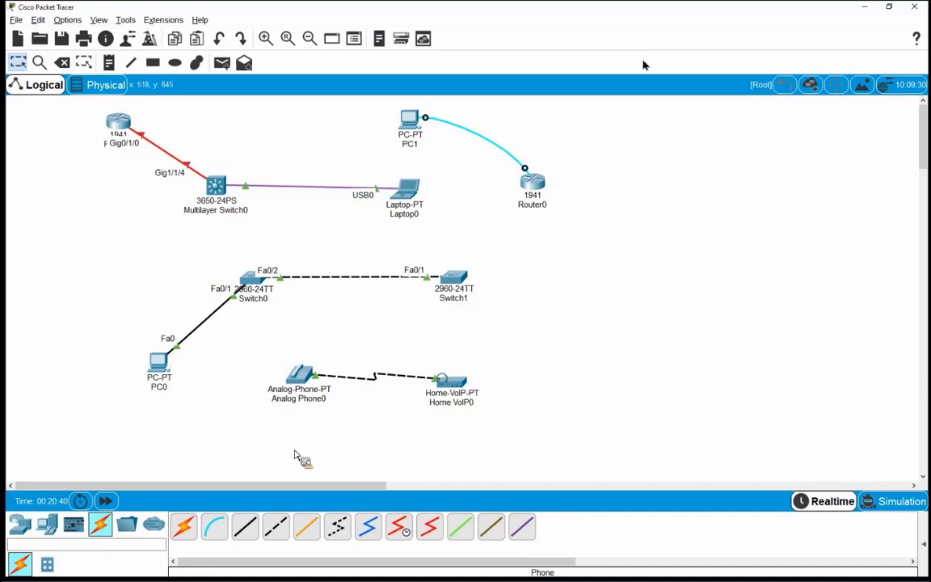
Step: From Wireless Devices, place Cell Tower0 and a Central Office Server side by side
left_click(370, 533)
left_click(370, 534)
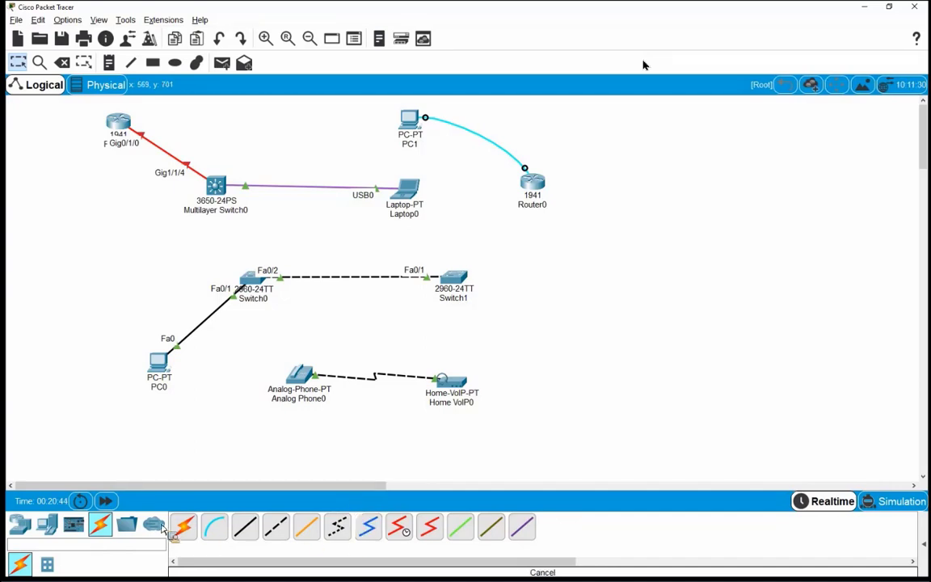
left_click(21, 525)
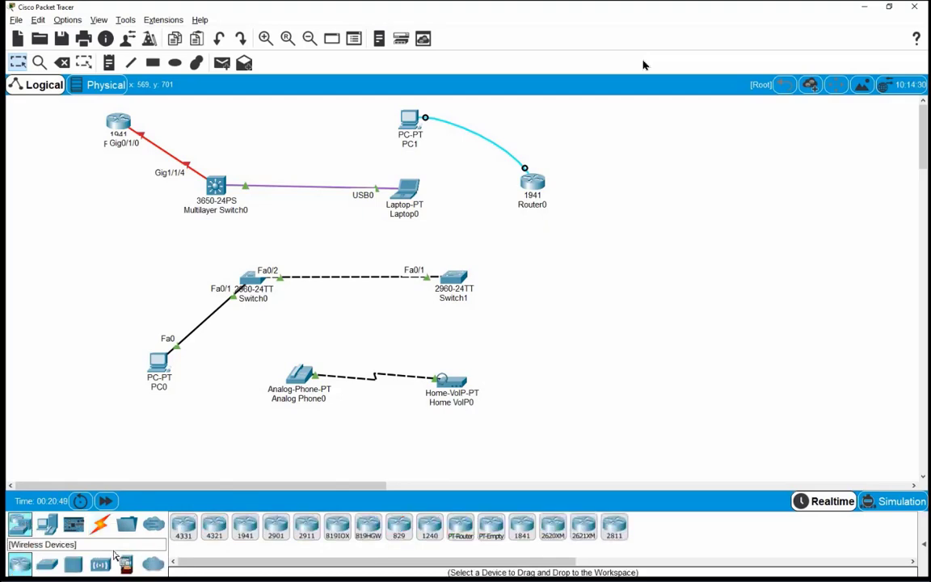
left_click(101, 564)
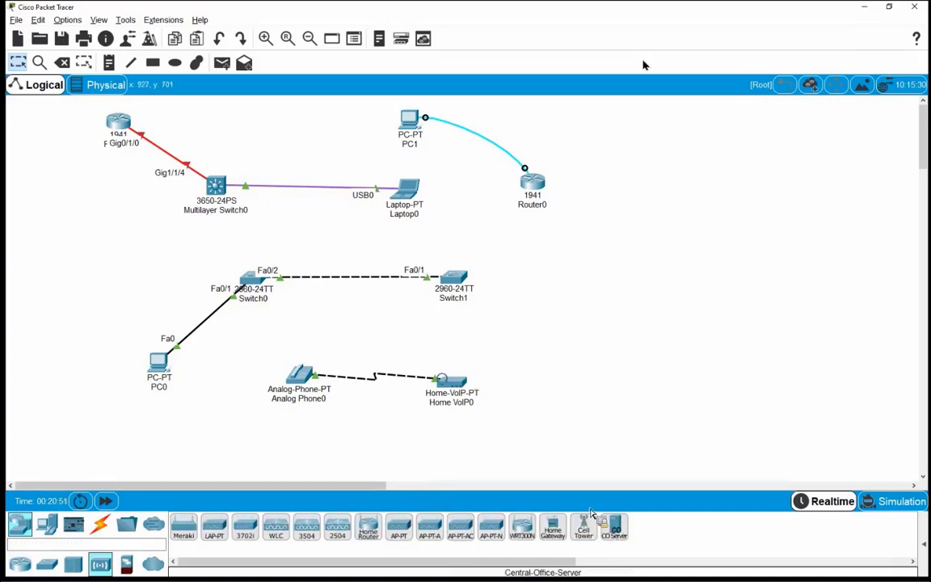
left_click(583, 526)
left_click(548, 356)
left_click(615, 526)
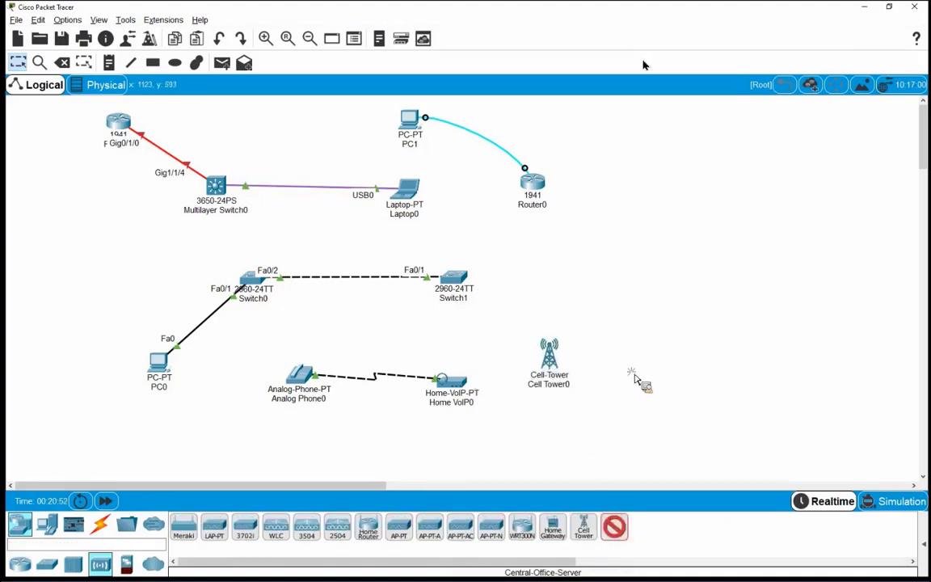
left_click(651, 360)
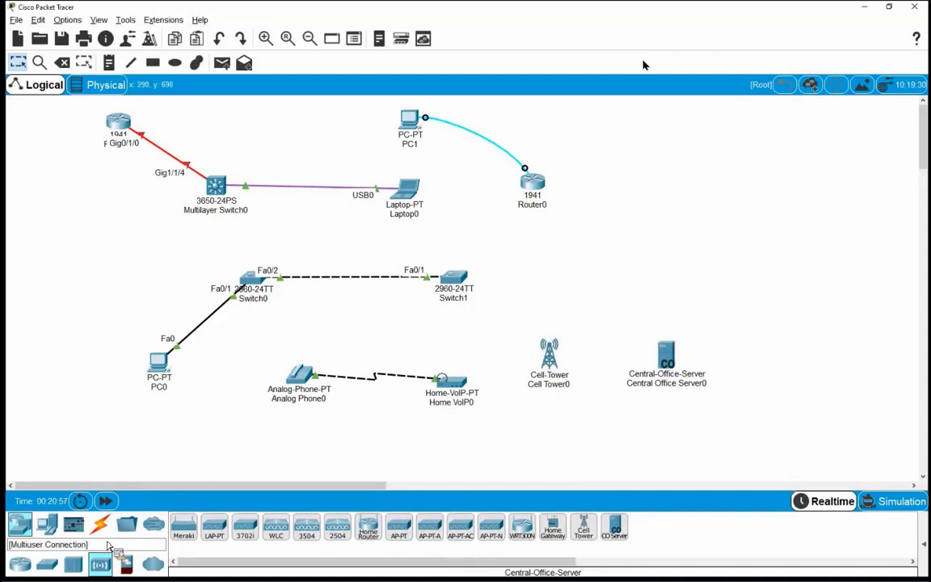
Step: Link Cell Tower0's Coaxial0 to the server's Coaxial0/0 with a coaxial cable
left_click(101, 526)
left_click(368, 526)
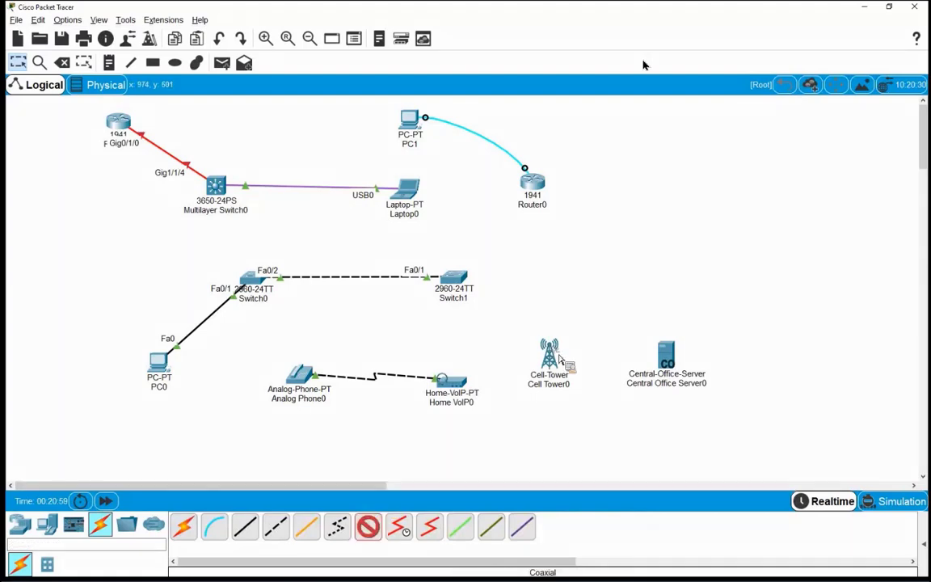
left_click(554, 357)
left_click(589, 360)
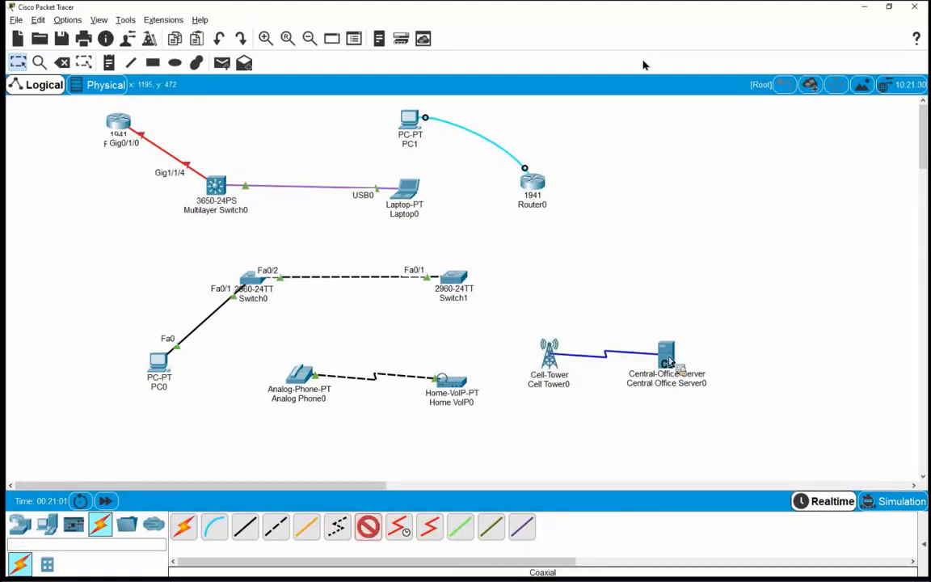
left_click(665, 355)
left_click(700, 375)
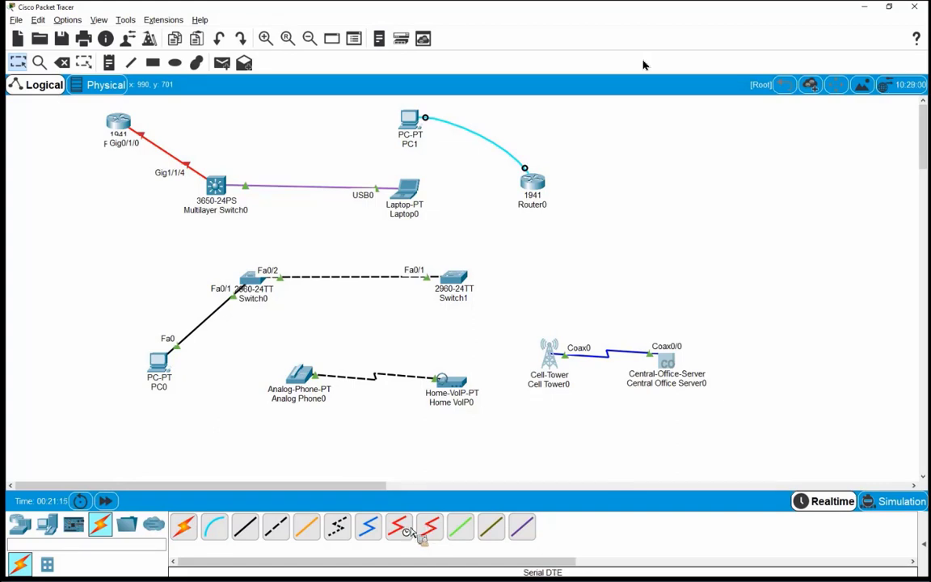
Step: Try the Serial DCE and Serial DTE cables, then cancel the cable choice
left_click(403, 529)
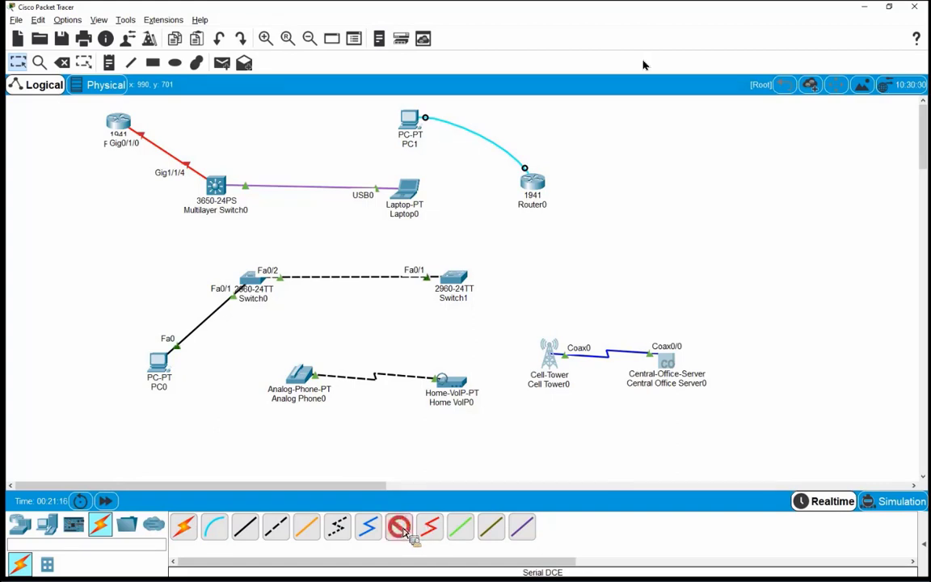
left_click(431, 530)
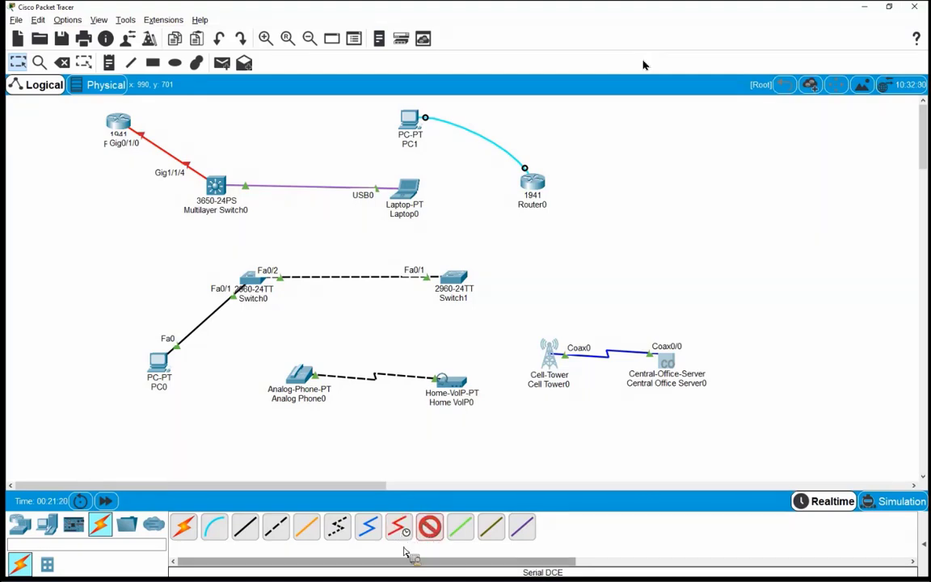
key("Escape")
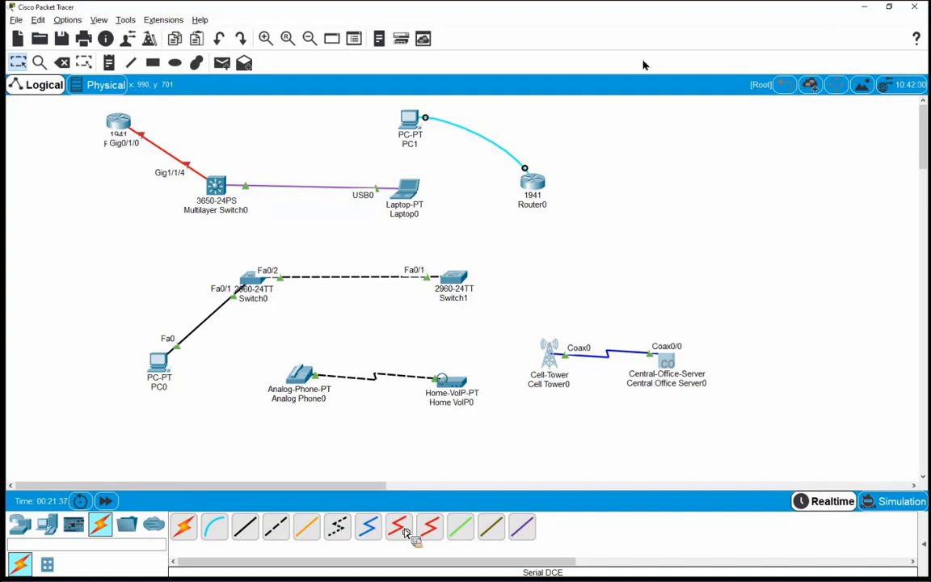
Step: Place two 1941 routers, Router2 and Router3, on the canvas
left_click(19, 525)
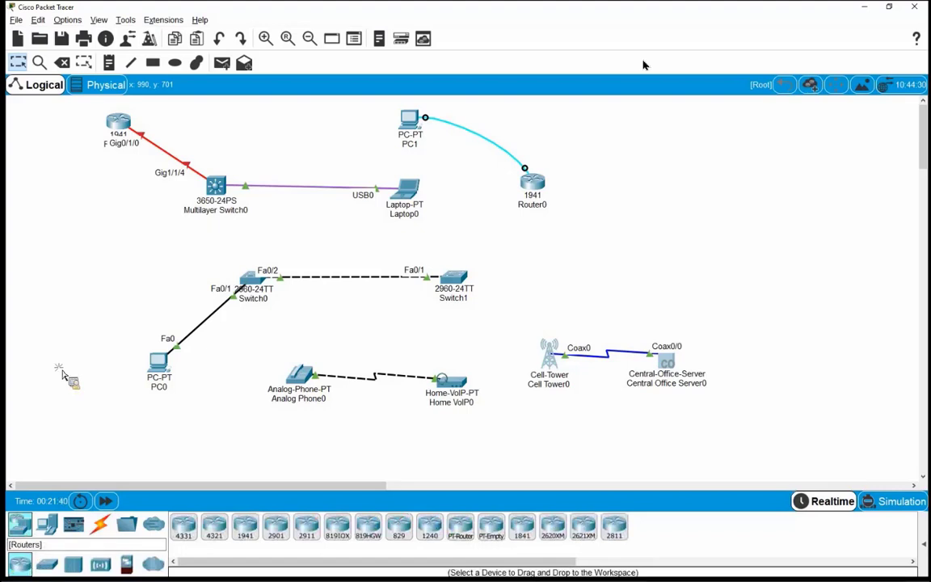
left_click(562, 250)
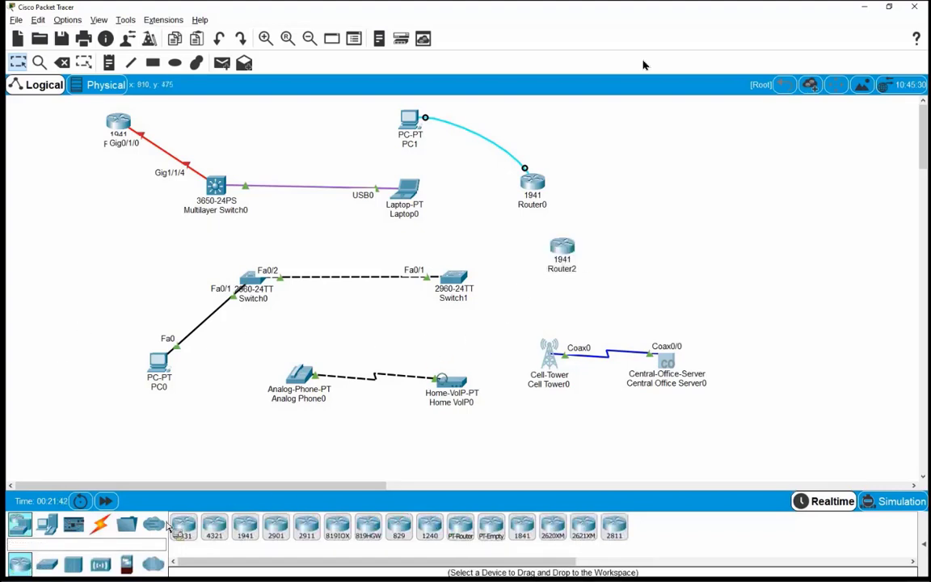
left_click(183, 526)
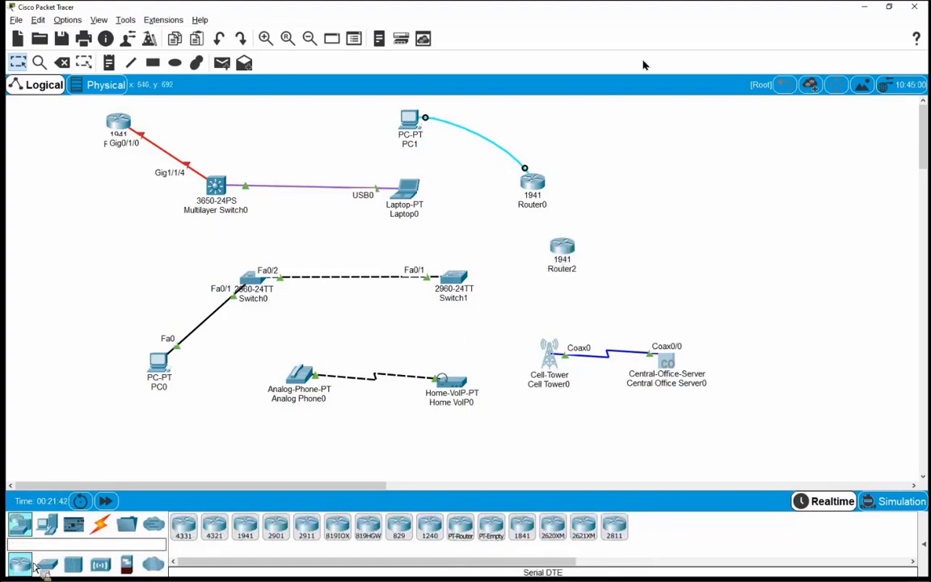
left_click(744, 263)
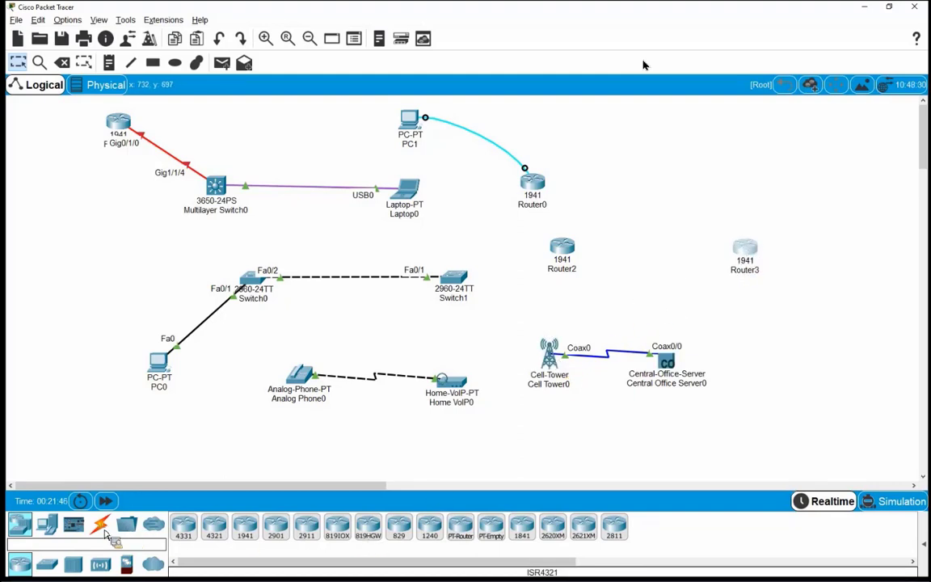
Step: Install an HWIC-2T serial card into both Router2 and Router3
left_click(101, 527)
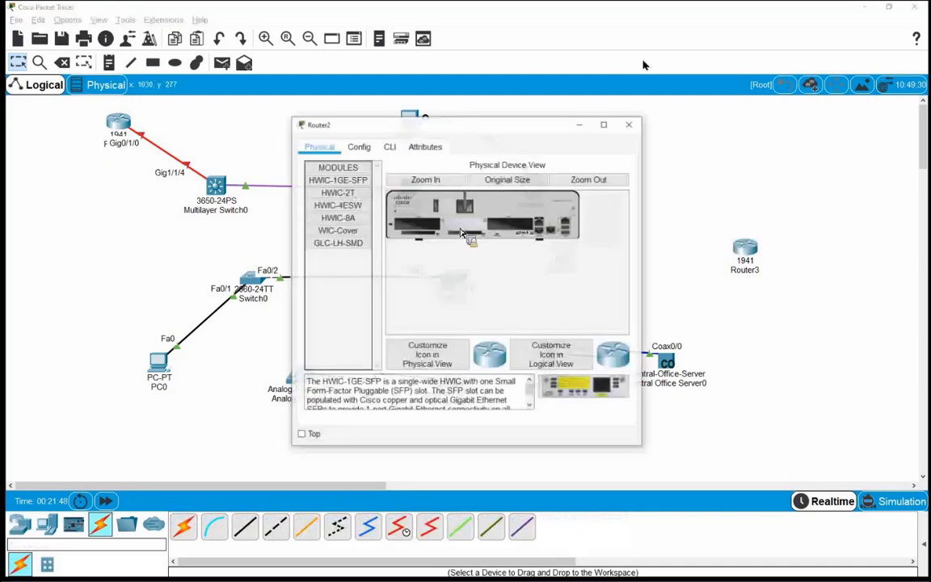
left_click_drag(337, 218, 415, 224)
left_click_drag(317, 192, 744, 252)
left_click(745, 249)
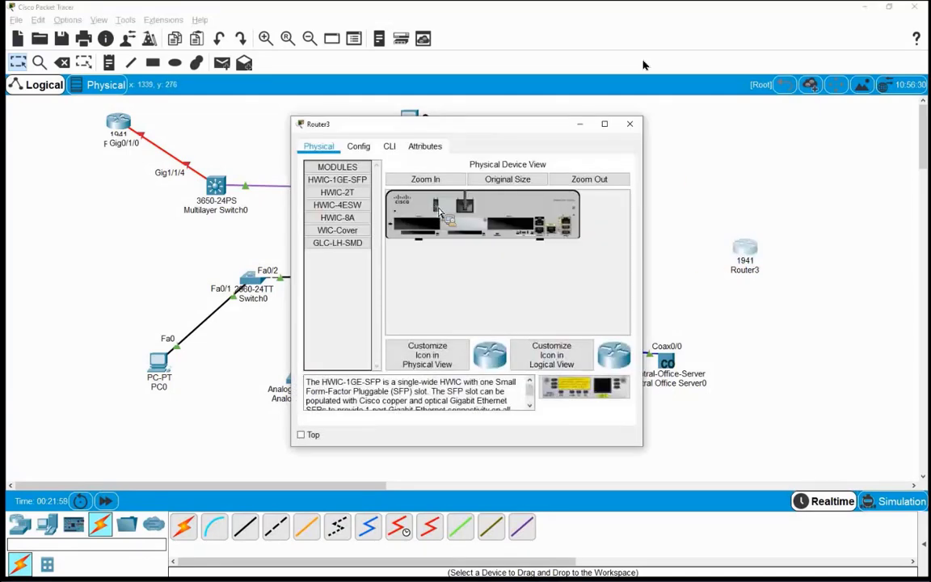
left_click_drag(336, 192, 395, 214)
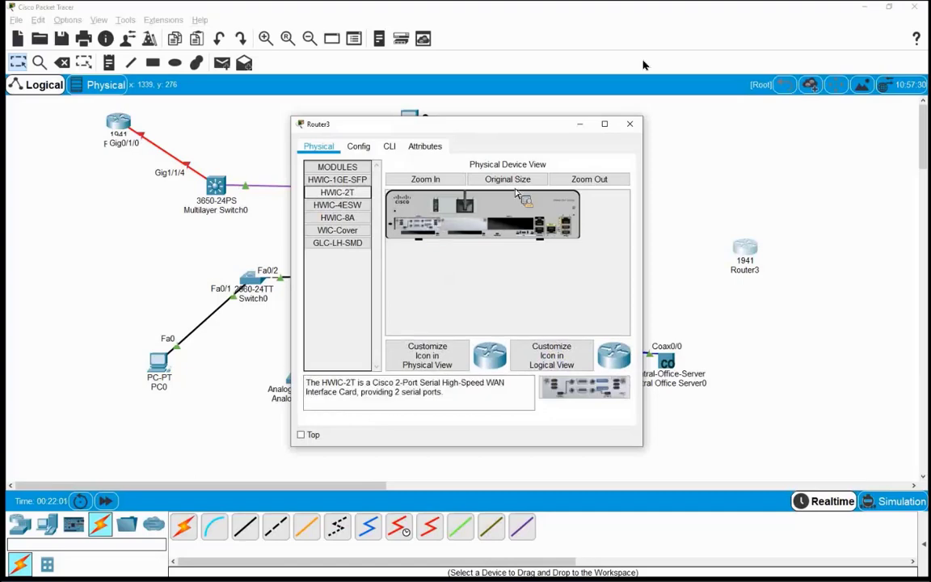
left_click(630, 123)
left_click(398, 527)
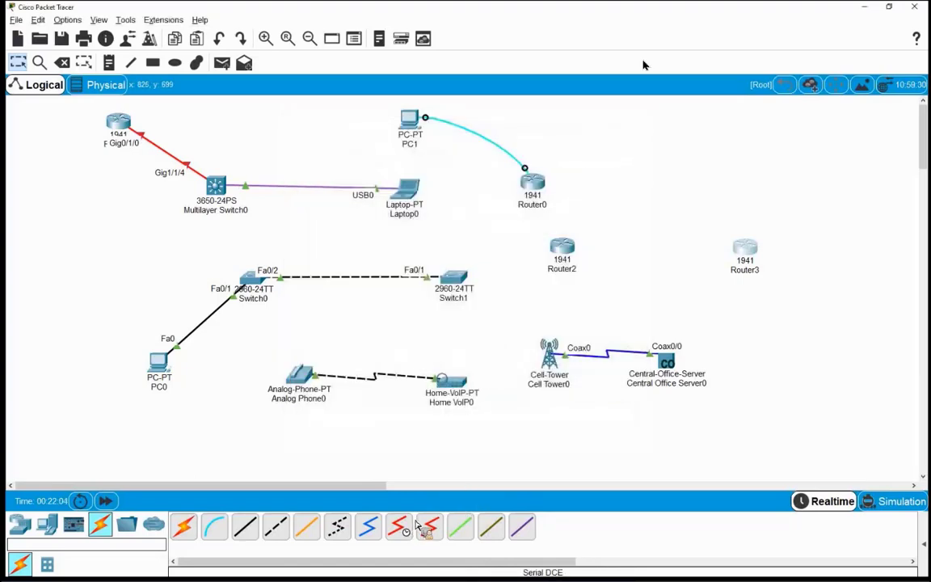
Step: Connect Router2's Serial0/1/0 to Router3's Serial0/1/0 with the serial DCE cable
left_click(563, 249)
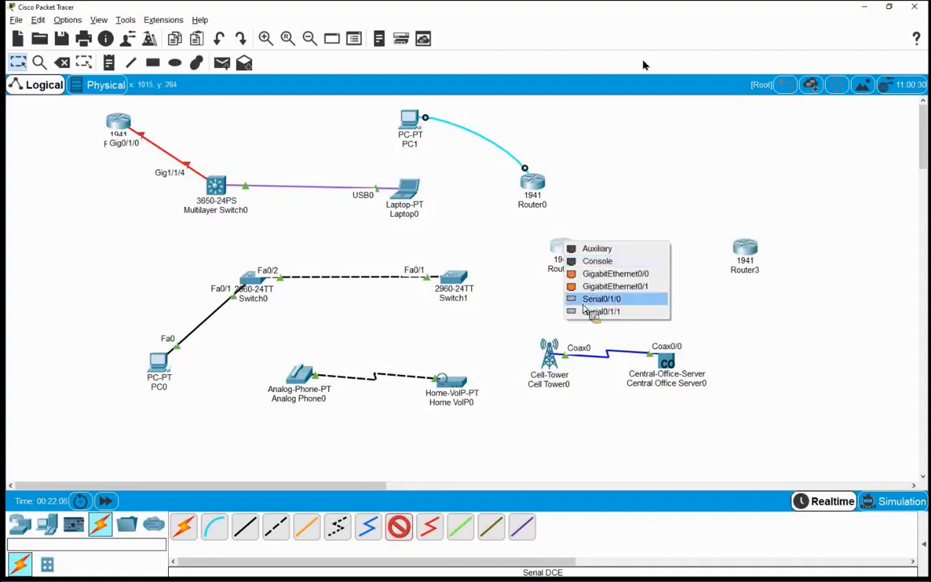
left_click(596, 298)
left_click(743, 253)
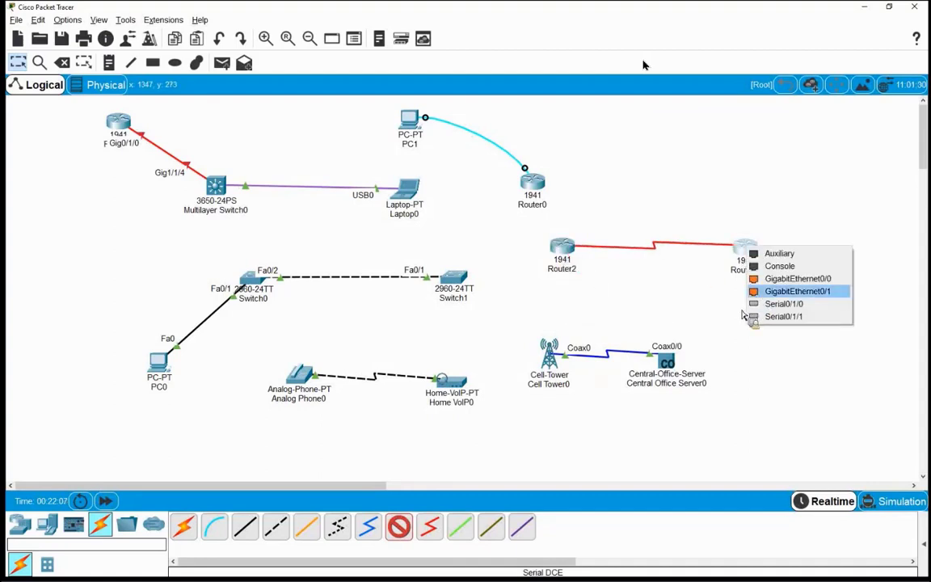
left_click(767, 301)
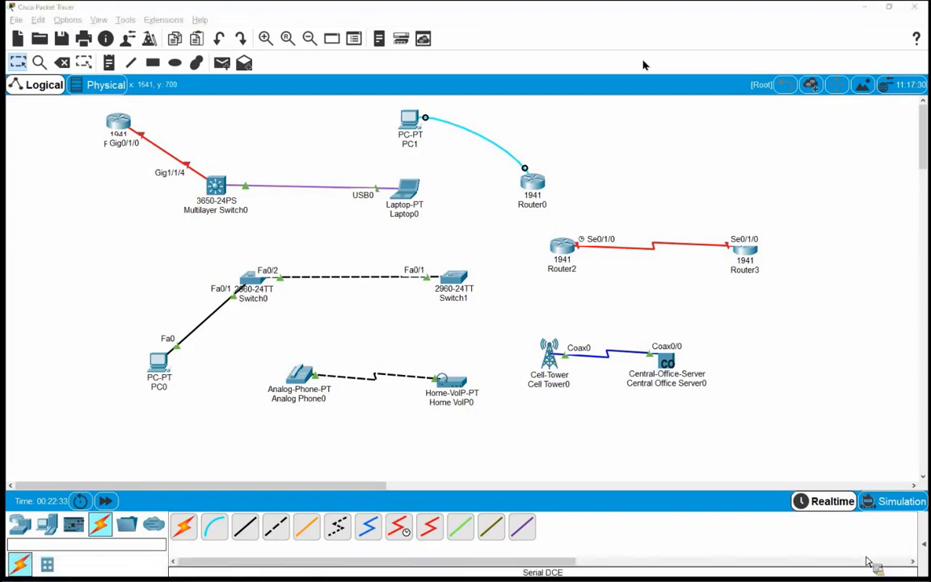
Step: Select and delete all 14 devices and links on the canvas
left_click_drag(75, 106, 479, 293)
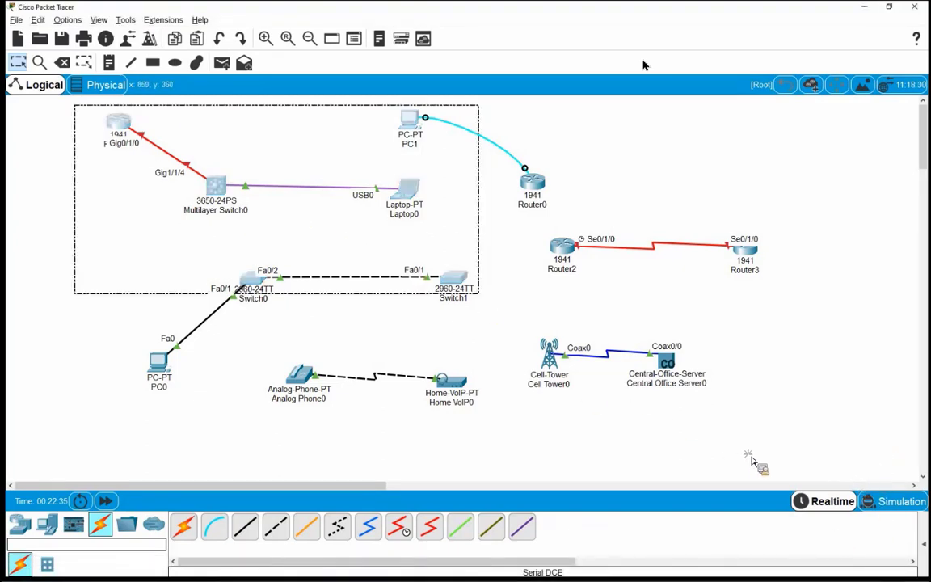
left_click_drag(752, 460, 681, 444)
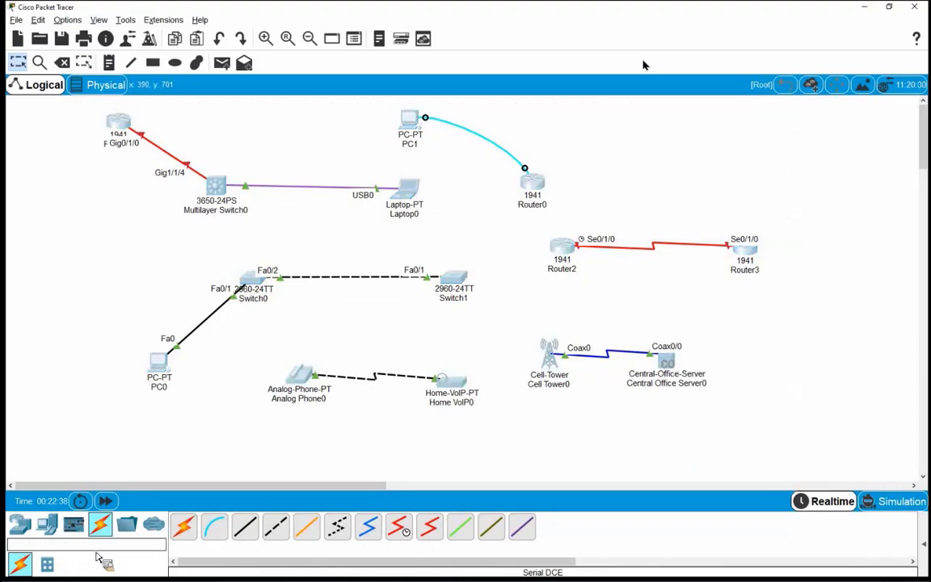
left_click(63, 63)
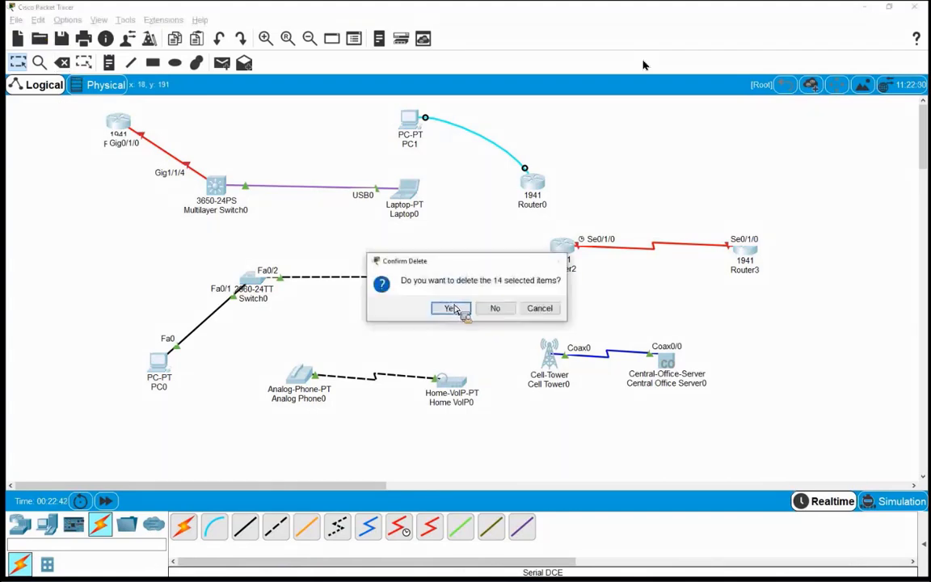
left_click(451, 307)
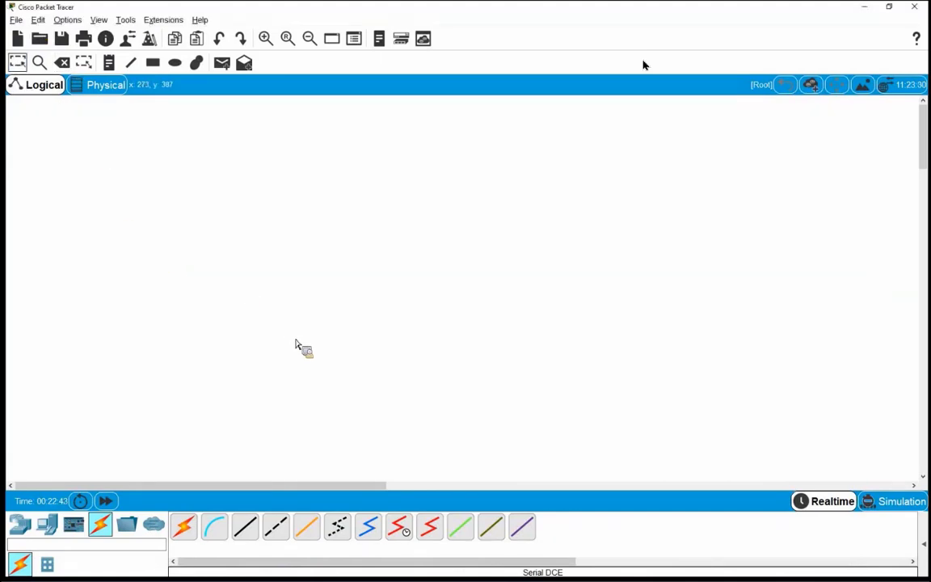
Step: Place a single 1941 router, Router4, on the empty workspace
left_click(466, 536)
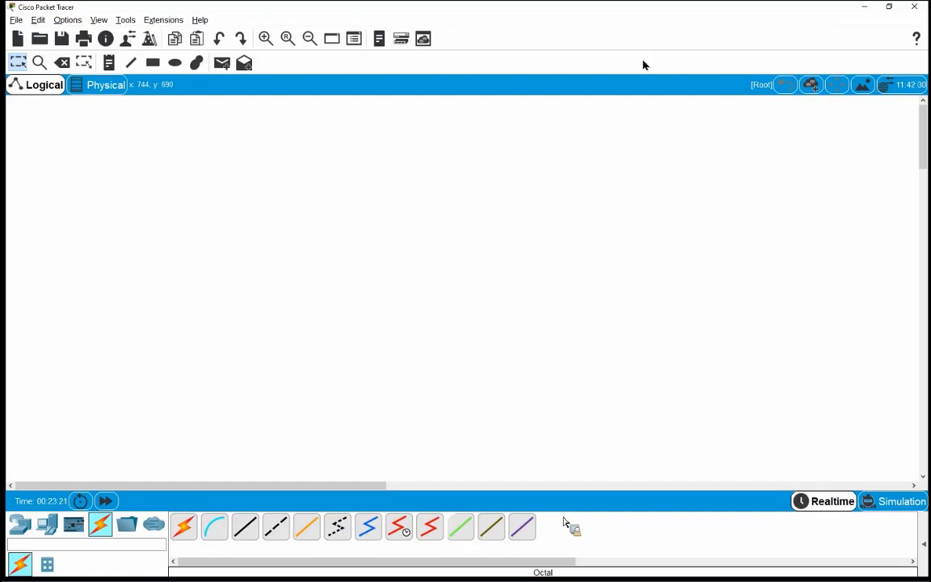
left_click(20, 524)
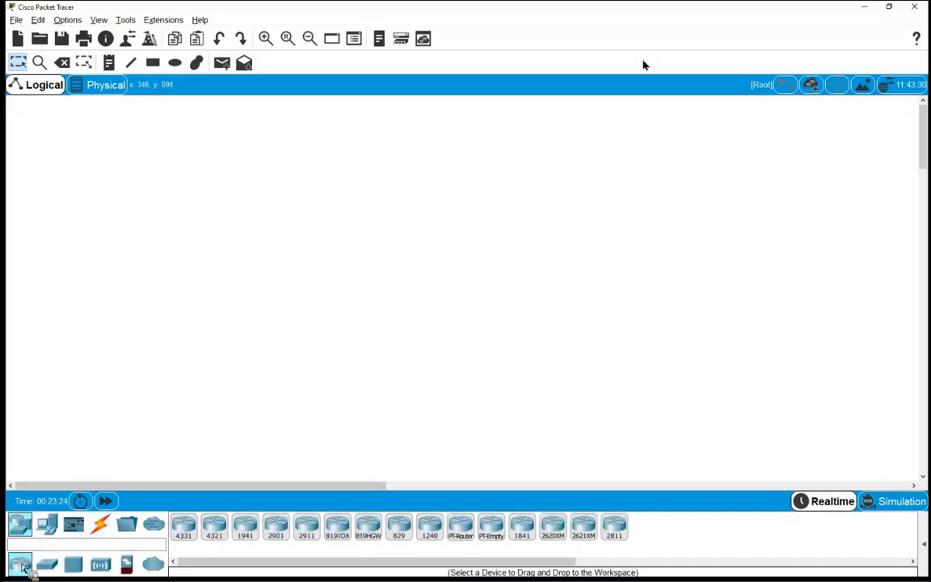
left_click_drag(21, 568, 288, 218)
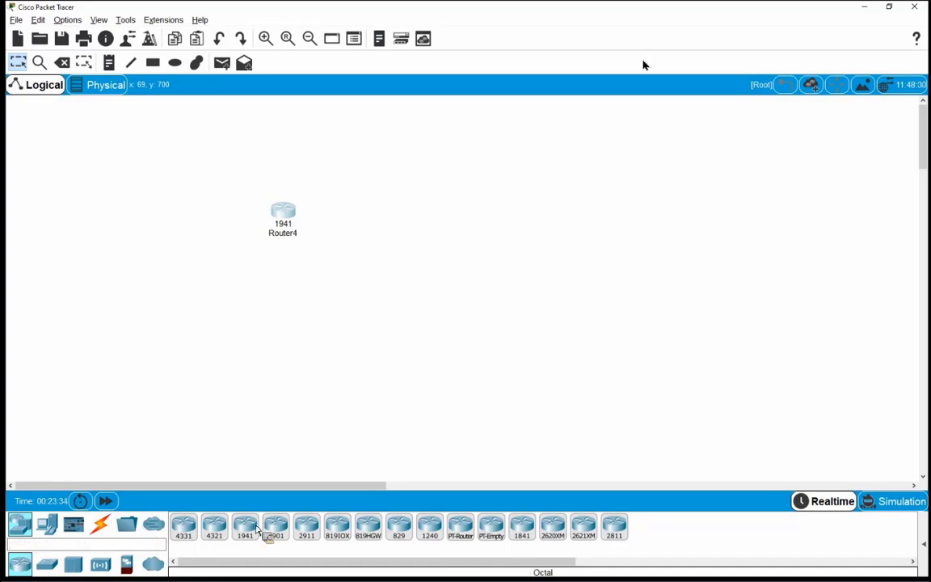
Step: Place a 1941, two 2901s, a 2811 and a 2621XM (Router5–Router9) in a column
left_click(464, 128)
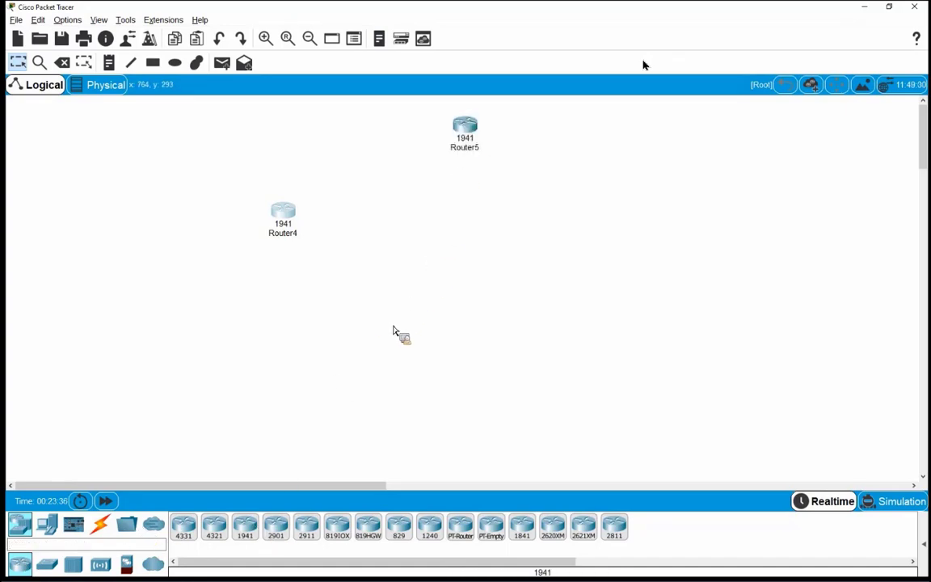
left_click(276, 530)
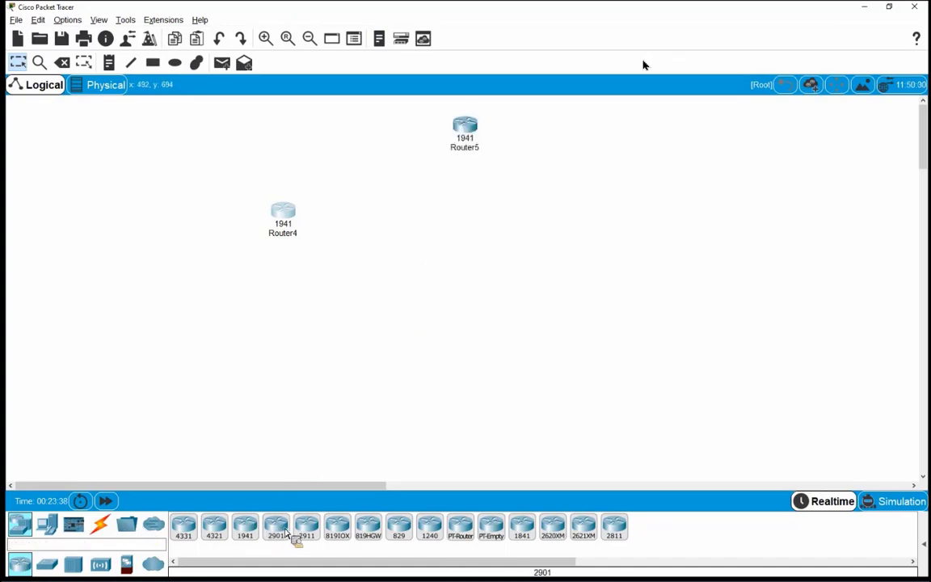
left_click(467, 194)
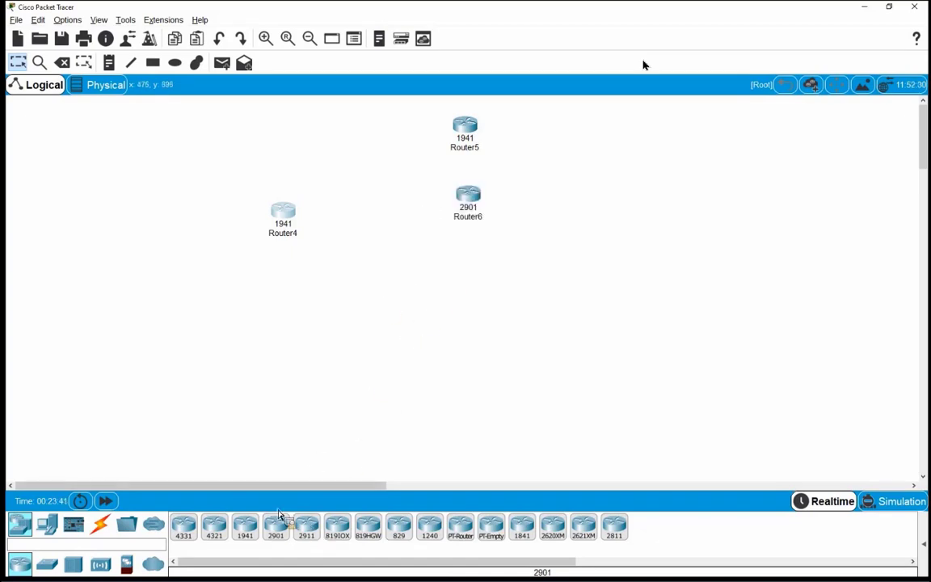
left_click(277, 529)
left_click(463, 260)
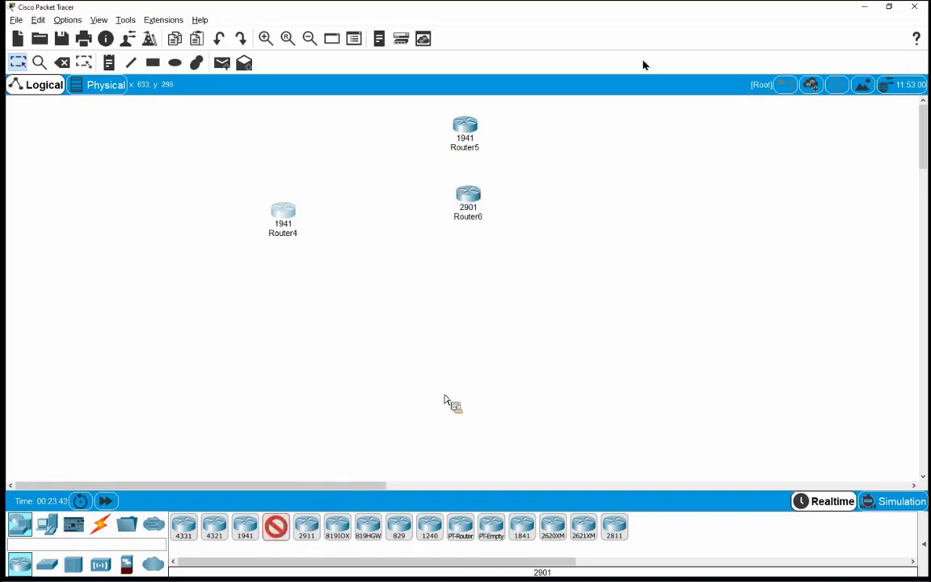
left_click(614, 527)
left_click(451, 343)
left_click(584, 527)
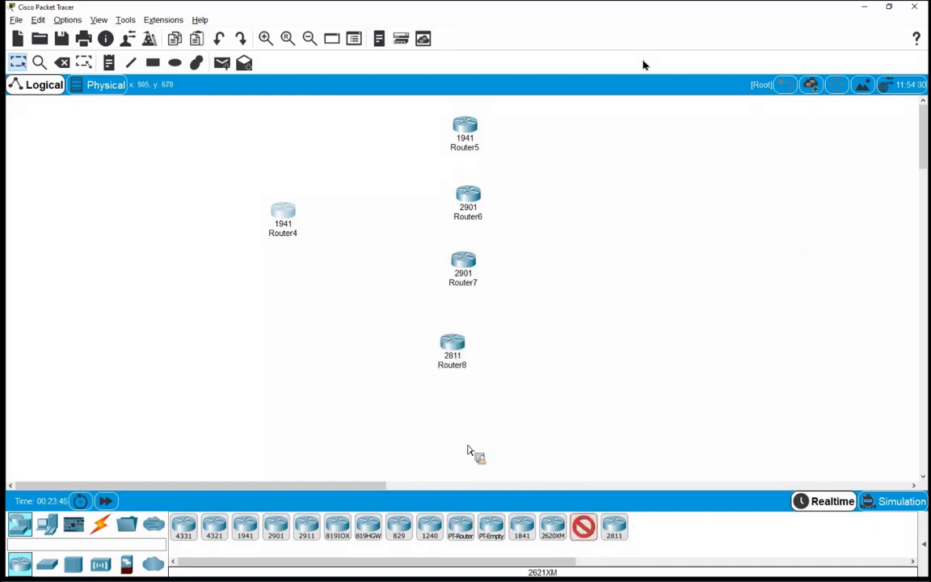
left_click(444, 428)
Step: Nudge Router6 through Router9 into a straight vertical line
left_click_drag(452, 343, 466, 351)
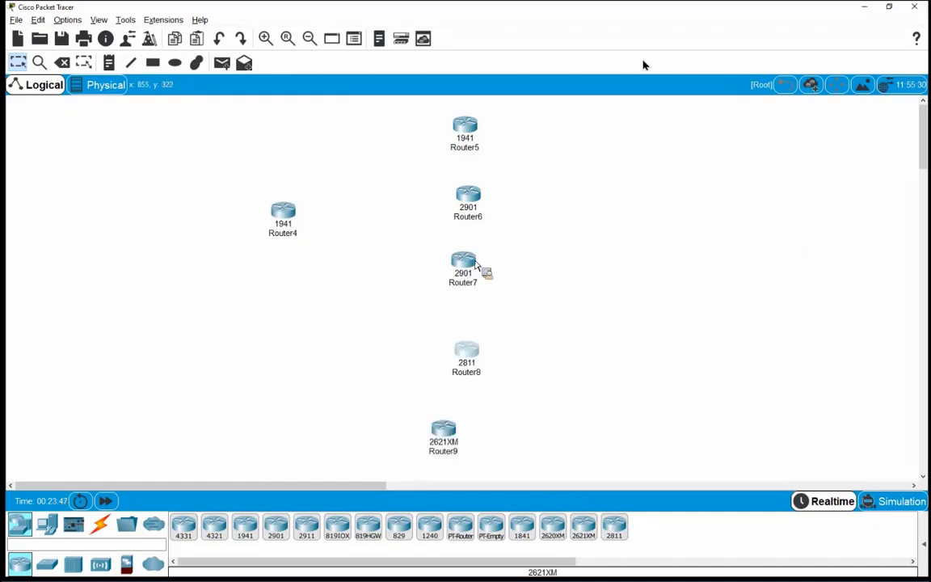
left_click_drag(463, 260, 473, 260)
left_click_drag(468, 194, 473, 192)
left_click_drag(455, 452, 467, 445)
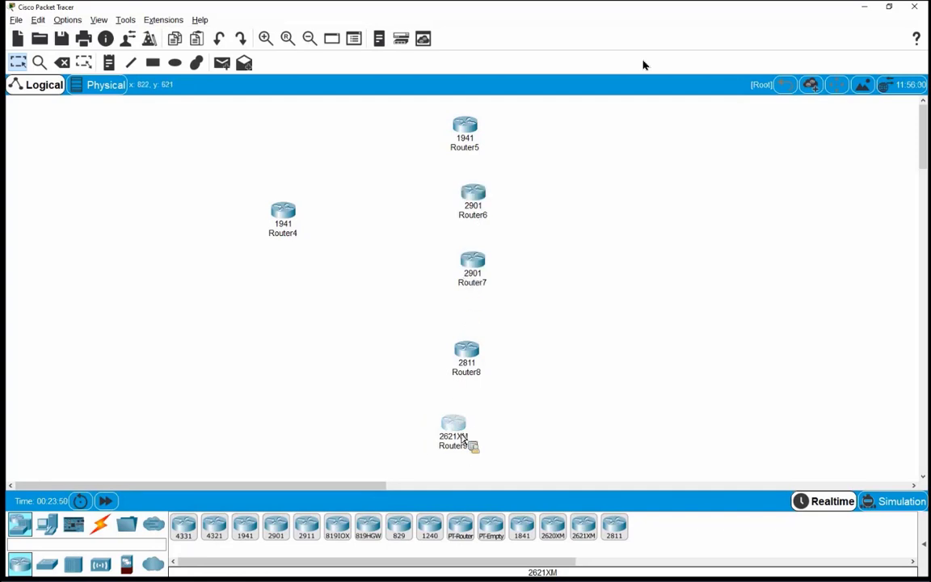
left_click(99, 527)
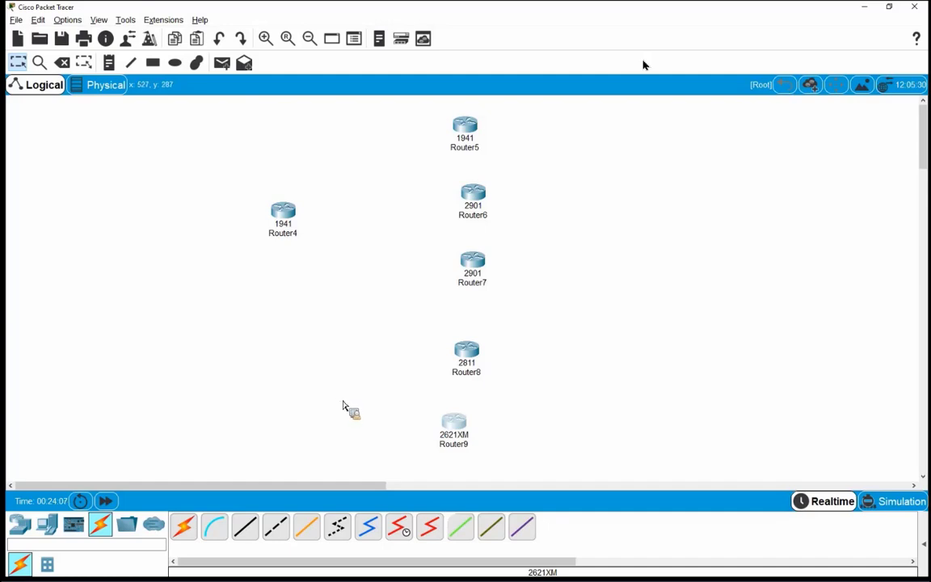
Step: Install the HWIC-8A async module into Router4
left_click(283, 214)
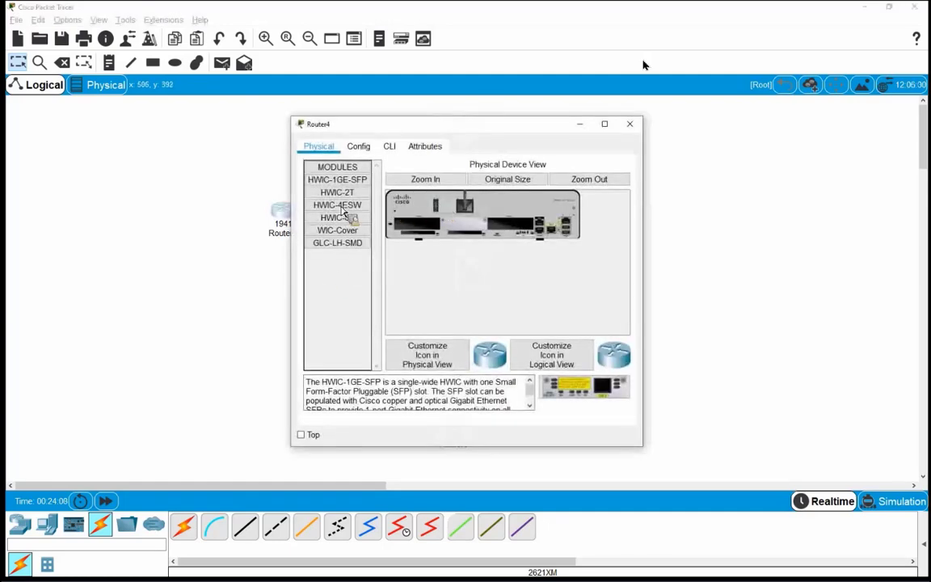
left_click_drag(341, 207, 396, 463)
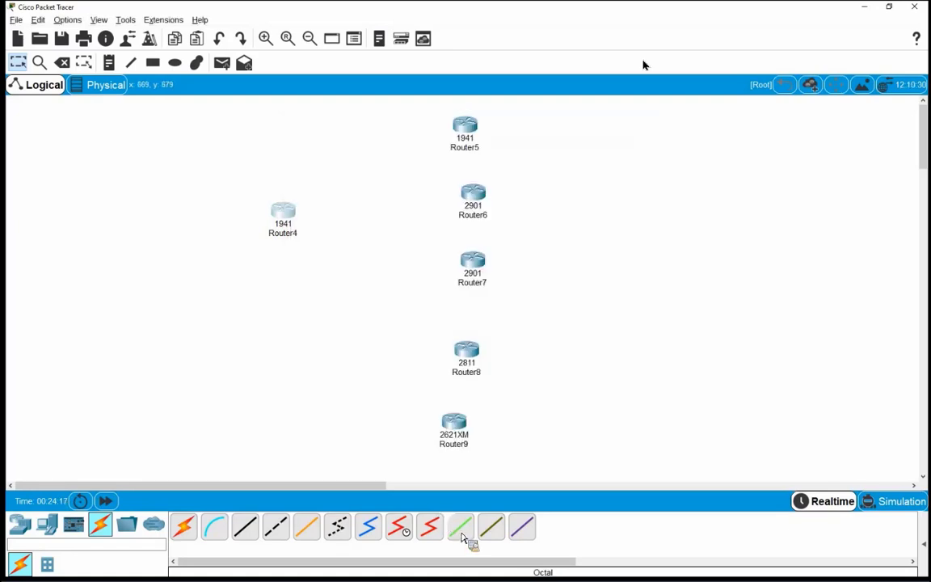
left_click_drag(463, 537, 288, 214)
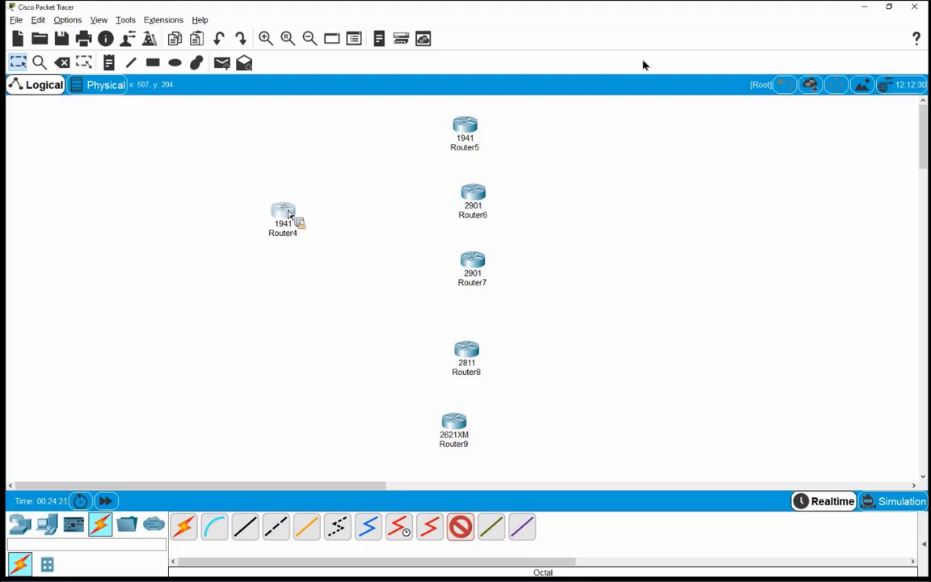
Step: Run octal cables from Router4's async ports to the consoles of Router5 and Router6
left_click(289, 214)
left_click(317, 266)
left_click(465, 145)
left_click(485, 139)
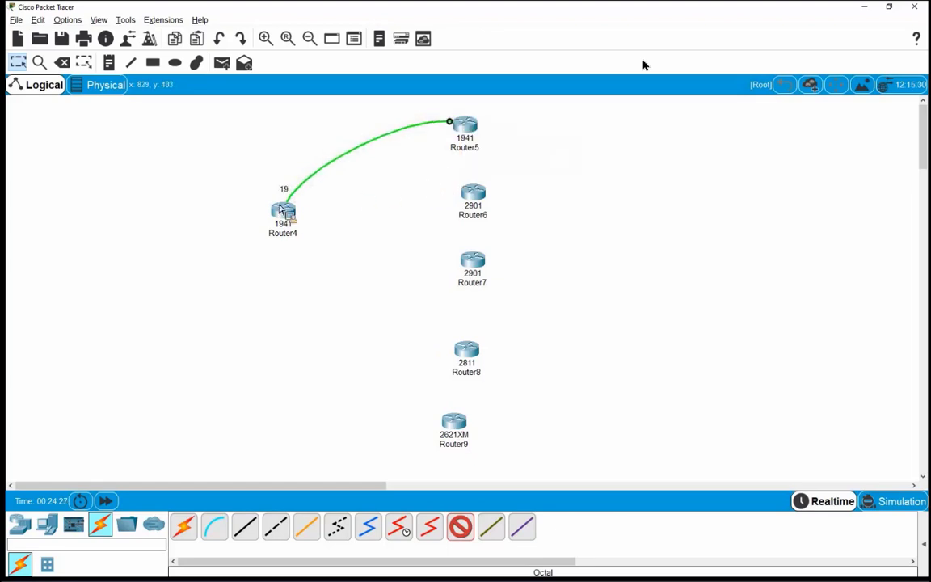
left_click(288, 214)
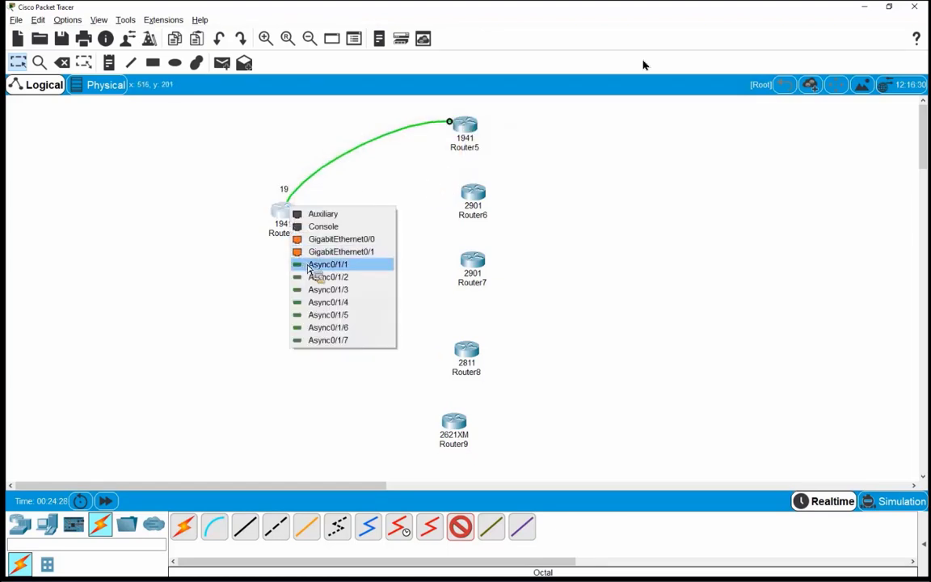
left_click(374, 240)
left_click(468, 197)
left_click(485, 224)
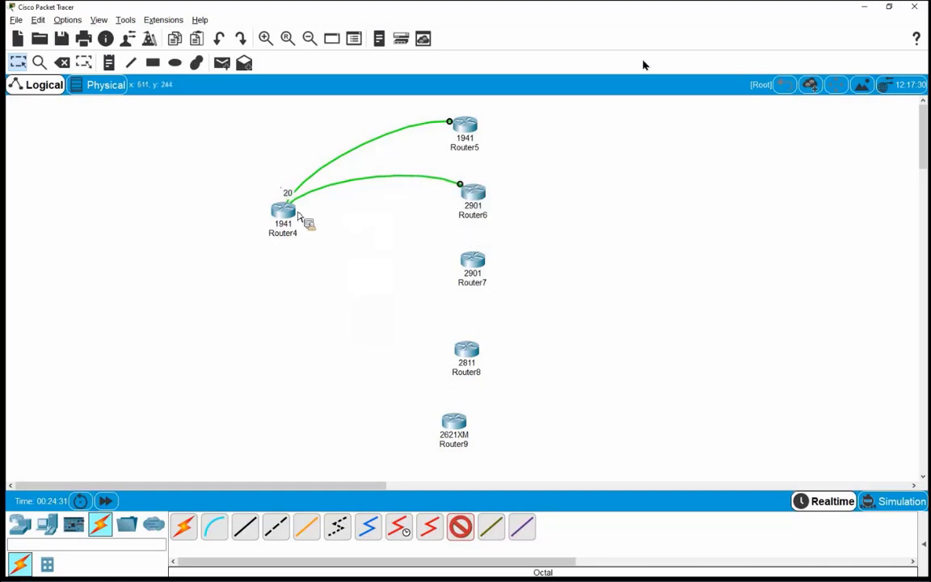
Step: Cable Router4's Async0/1/2, 0/1/3 and 0/1/4 to the consoles of Router7, Router8 and Router9
left_click(289, 211)
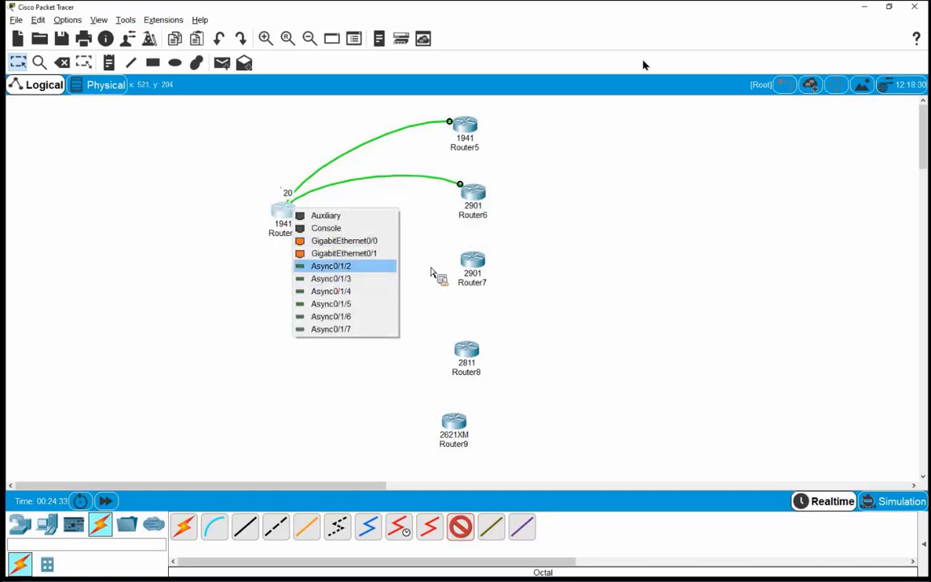
left_click(344, 253)
left_click(472, 267)
left_click(509, 291)
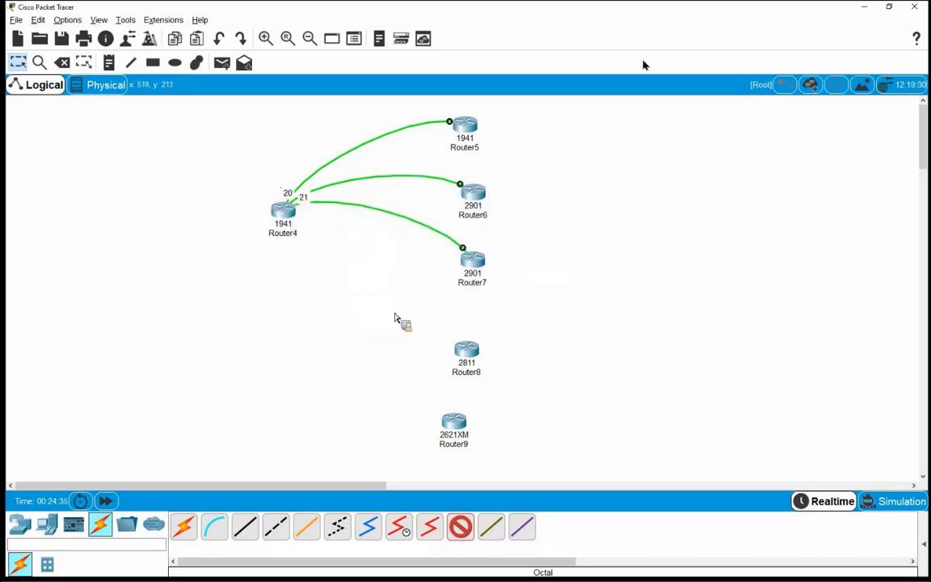
left_click(289, 211)
left_click(339, 283)
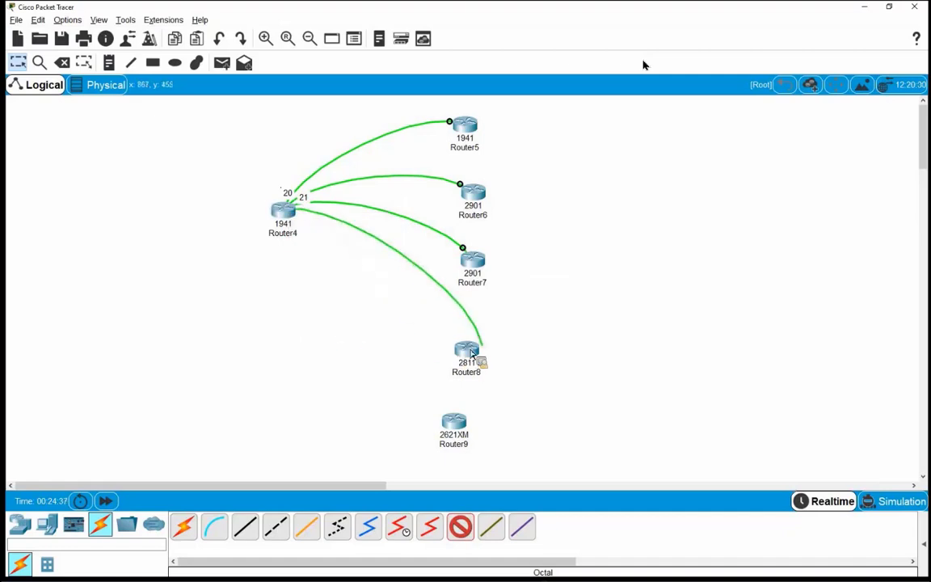
left_click(472, 353)
left_click(509, 366)
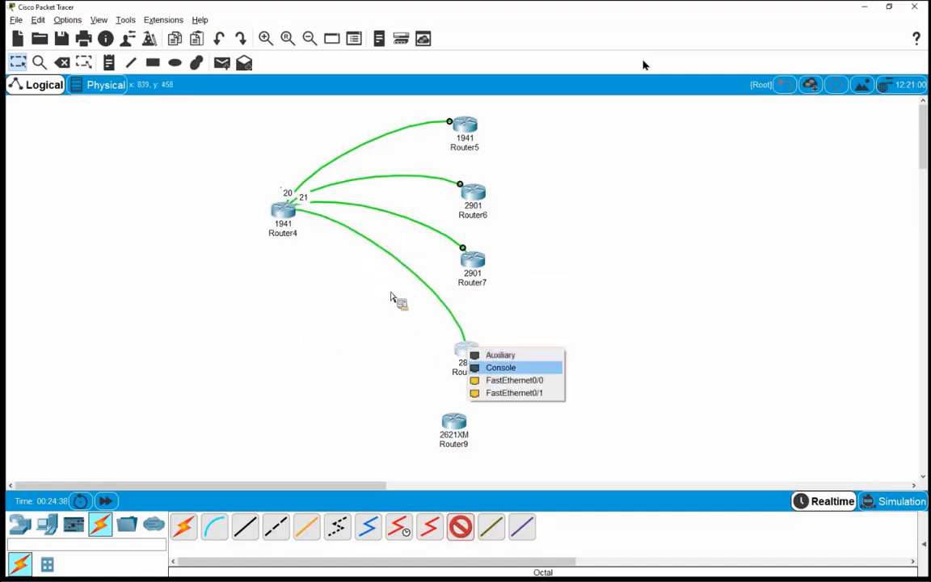
left_click(285, 213)
left_click(313, 267)
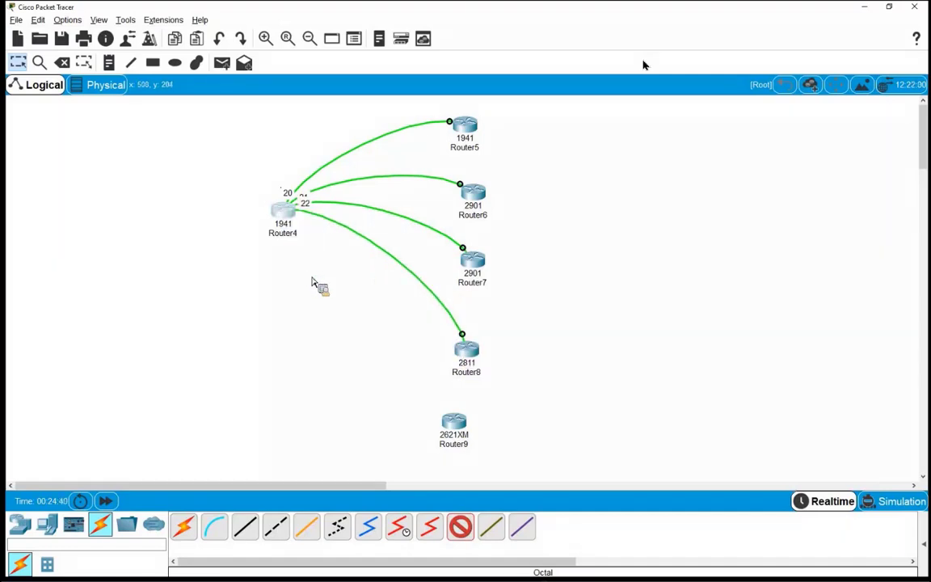
left_click(453, 426)
left_click(469, 442)
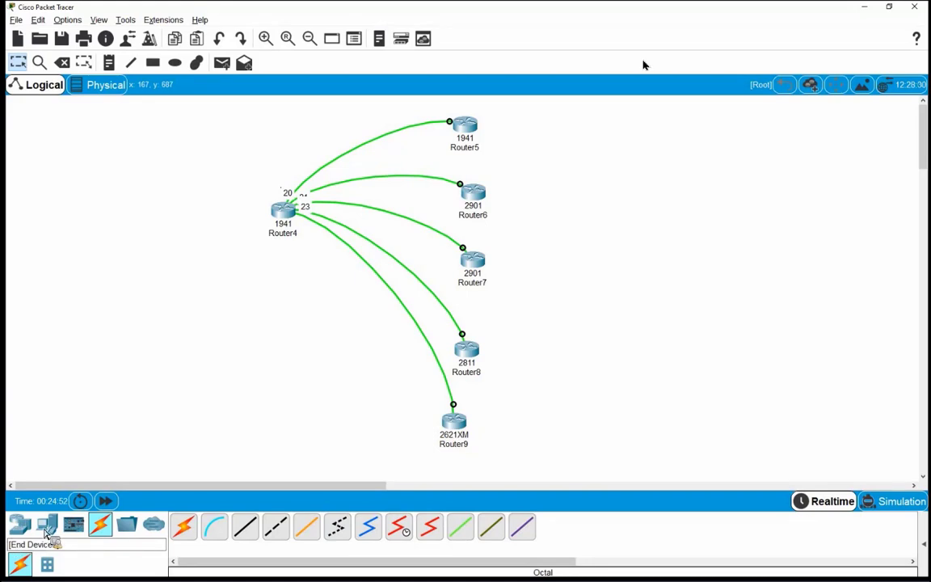
Step: Place a generic PC, PC2, at the left of the topology
left_click(47, 527)
left_click(183, 526)
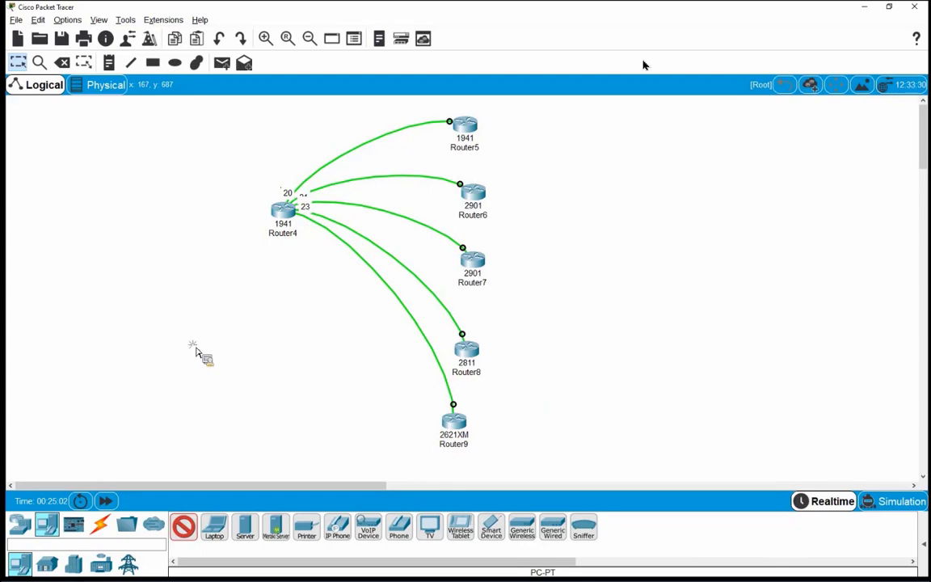
left_click(136, 359)
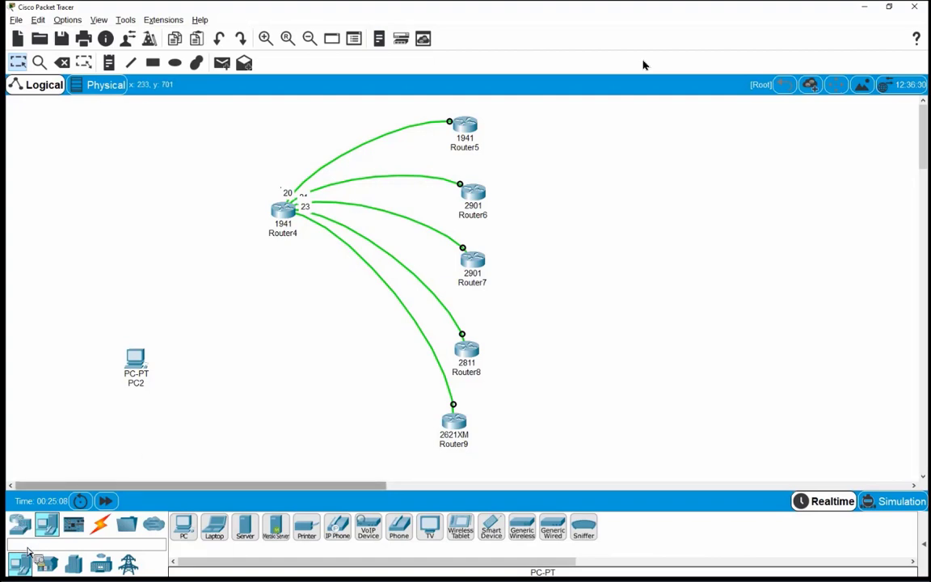
Step: Place a 2960 switch, Switch2, above PC2
left_click(19, 523)
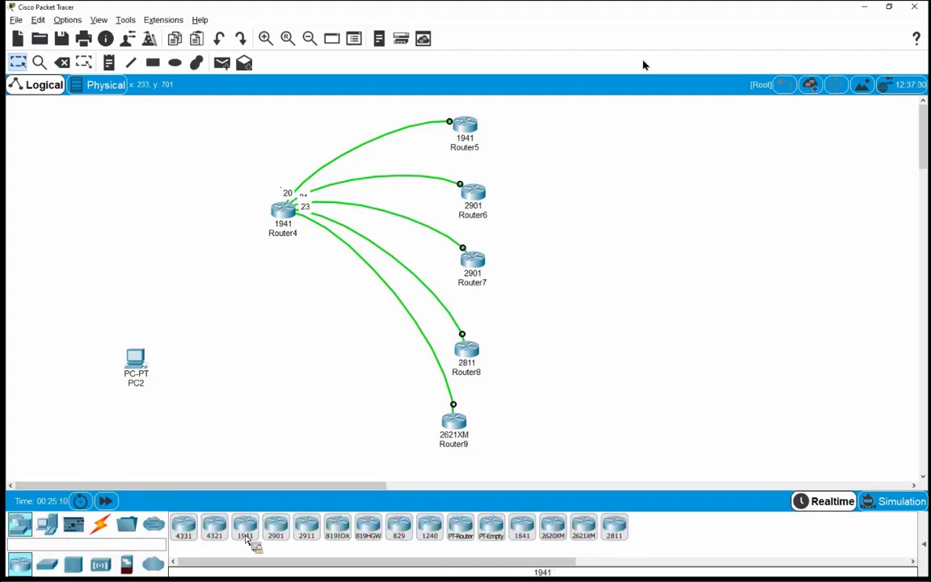
left_click(47, 564)
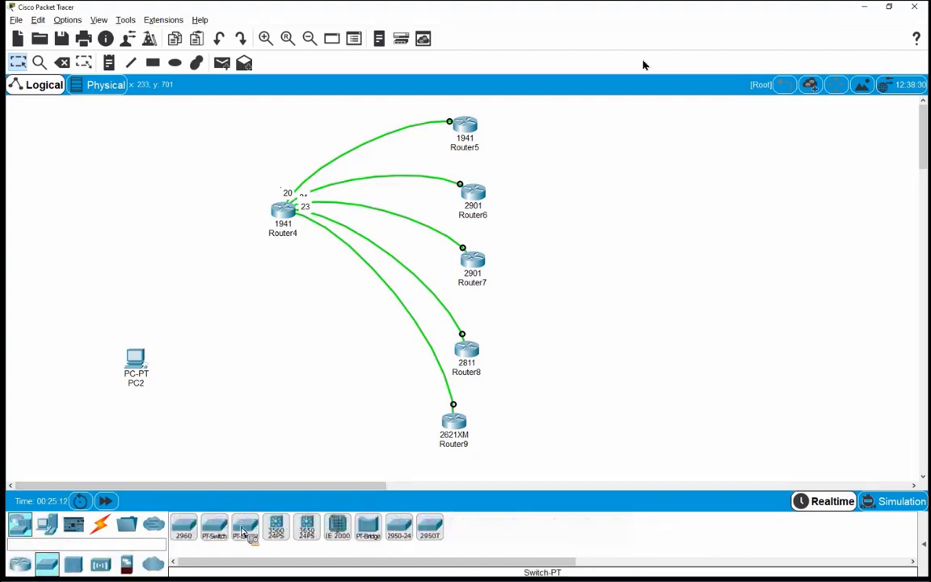
left_click(202, 292)
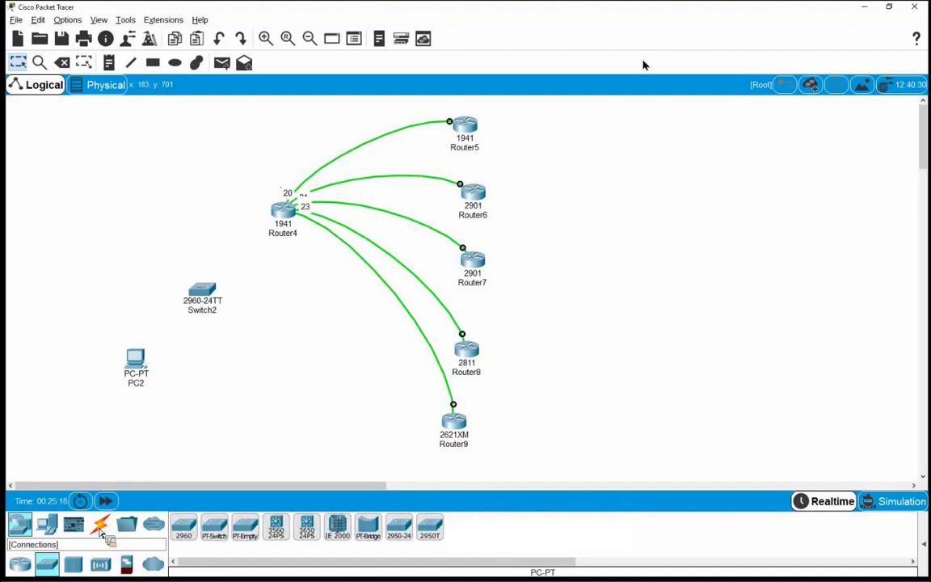
left_click(100, 525)
Step: Connect PC2's FastEthernet0 to Switch2's Fa0/1 with a copper straight-through cable
left_click(245, 526)
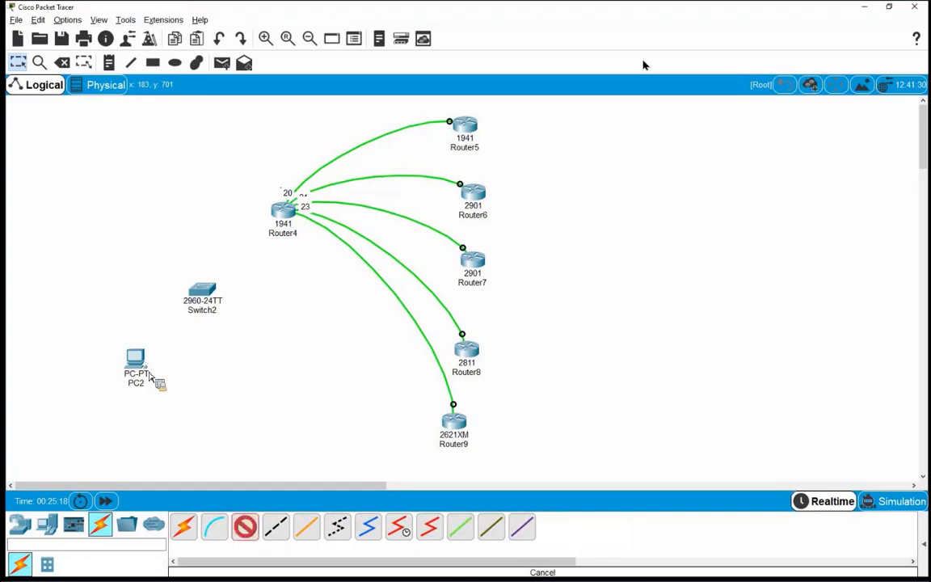
left_click(136, 360)
left_click(178, 403)
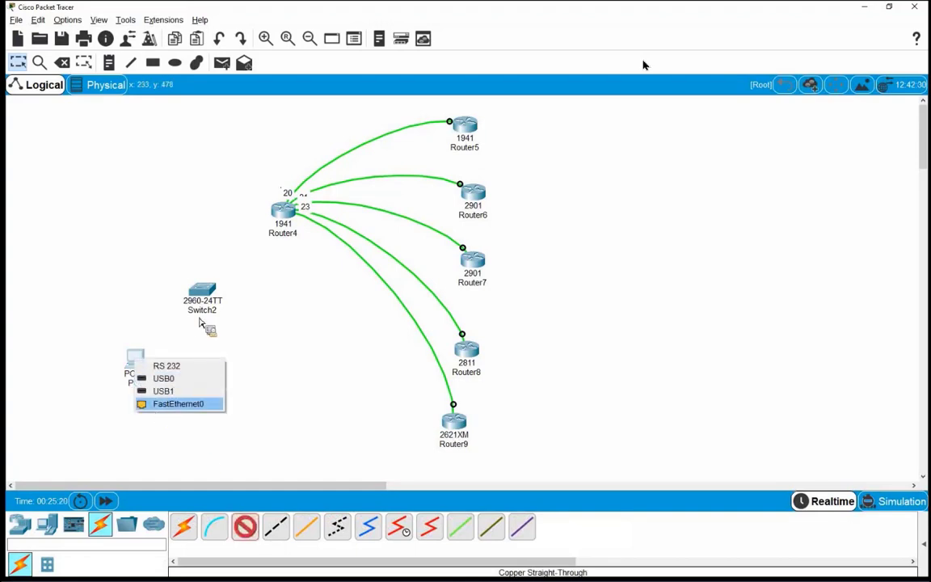
left_click(205, 322)
left_click(246, 22)
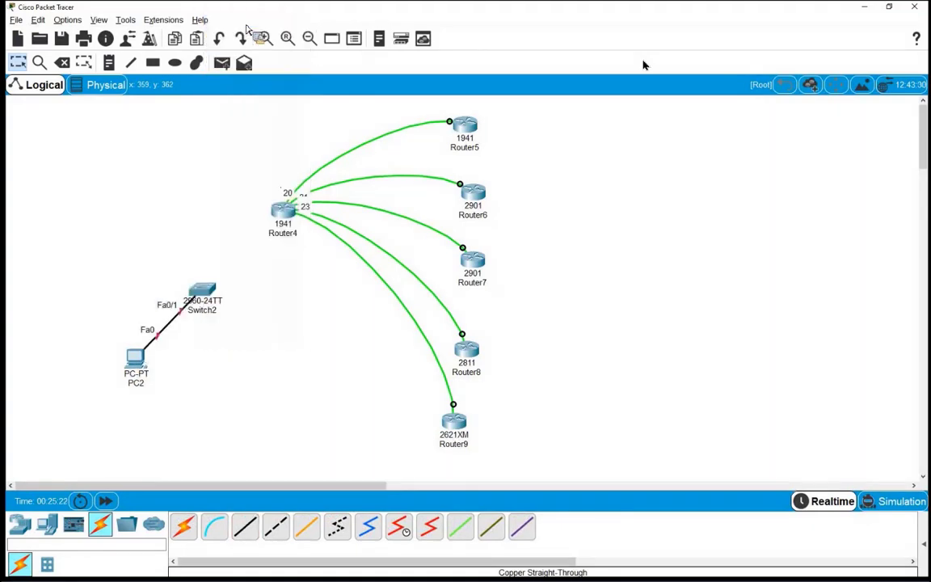
Step: Run a second copper straight-through cable from Switch2 to Router4's GigabitEthernet0/0
left_click(245, 526)
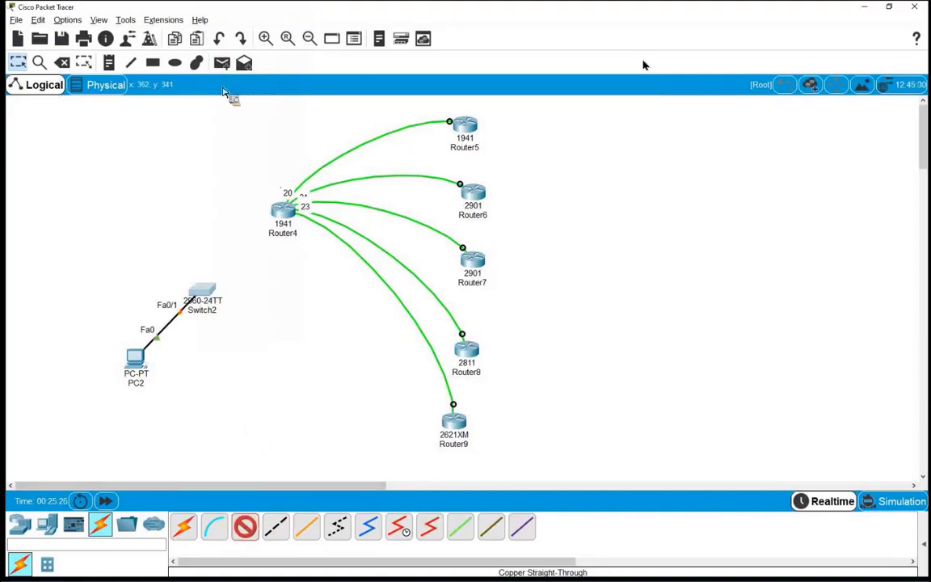
left_click(209, 292)
left_click(239, 35)
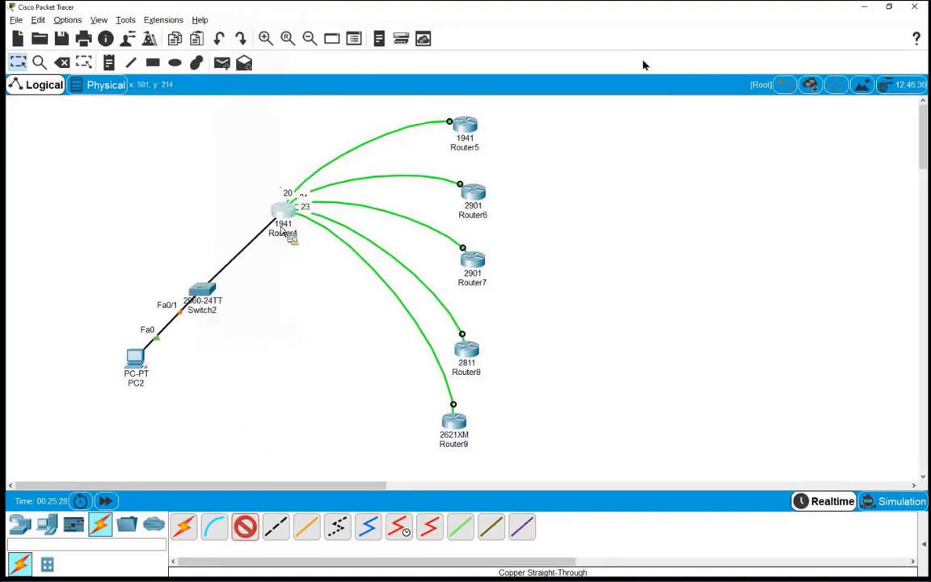
left_click(279, 212)
left_click(299, 247)
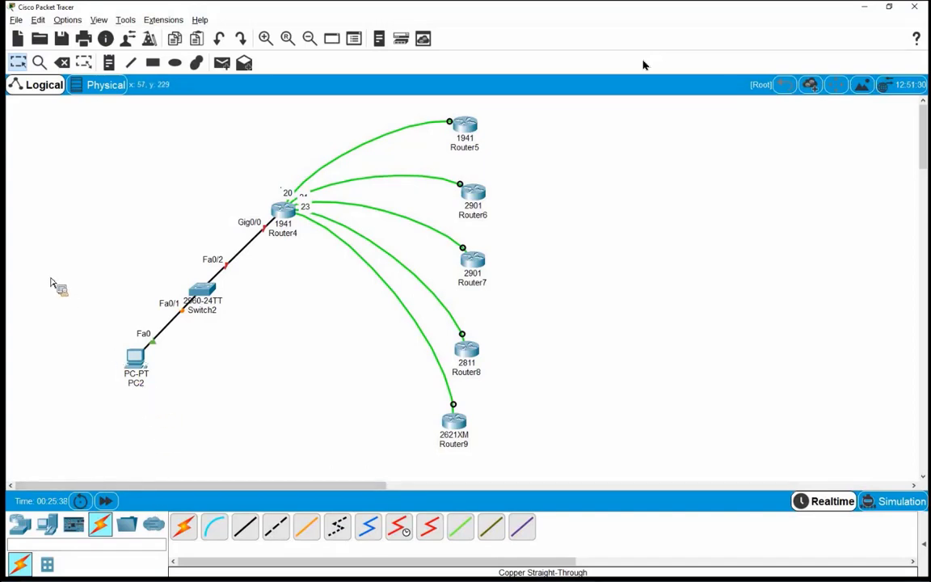
Step: Delete the Switch2 Fa0/2 to Router4 Gig0/0 cable
key("Delete")
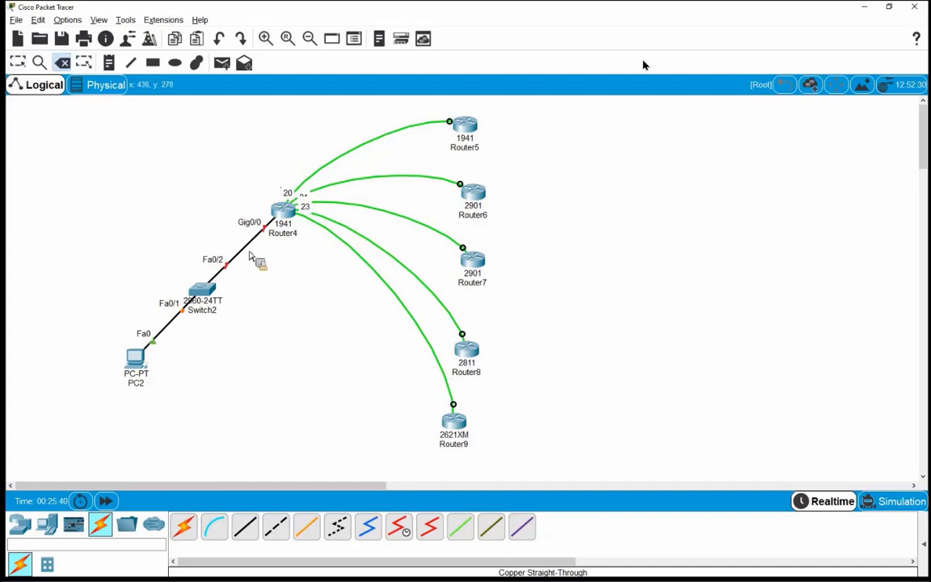
left_click(248, 257)
key("Escape")
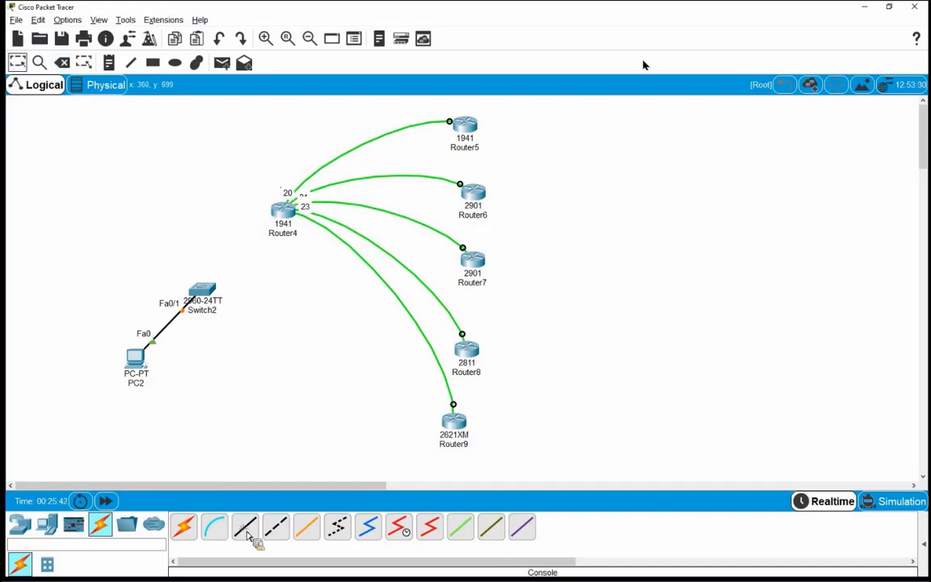
Step: Reconnect Switch2's GigabitEthernet0/1 to Router4's GigabitEthernet0/0
left_click(195, 291)
left_click(198, 287)
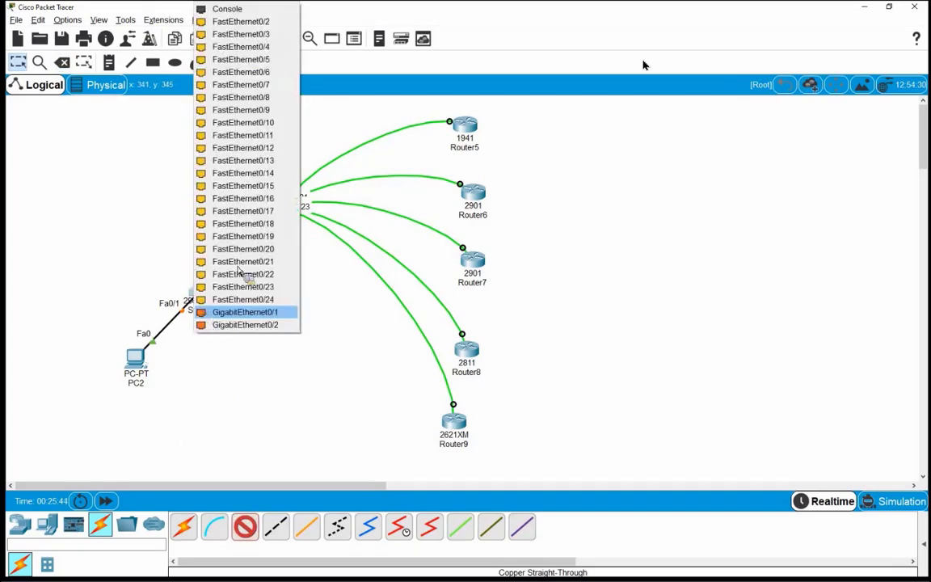
left_click(273, 226)
left_click(301, 244)
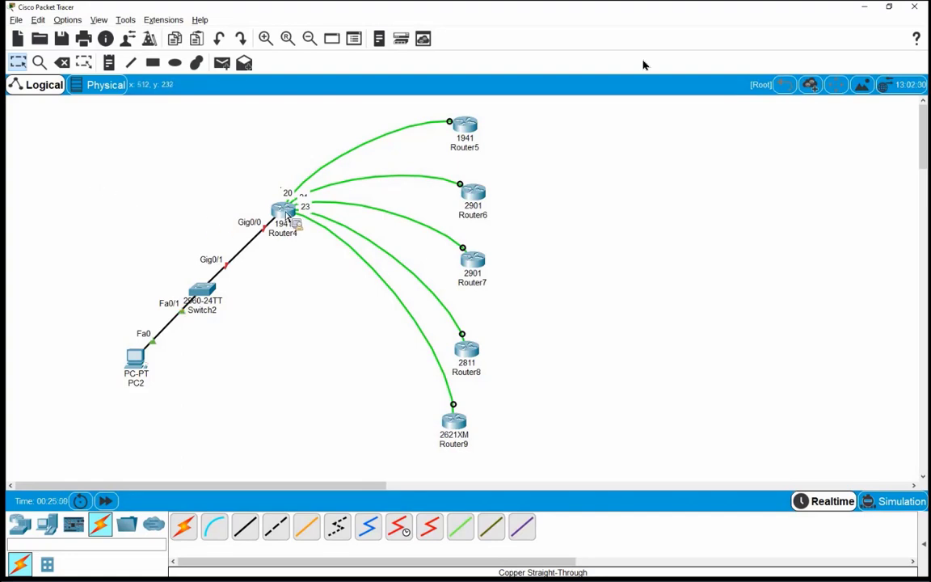
Step: Add a 'terminal server' text note just below Router4
key("n")
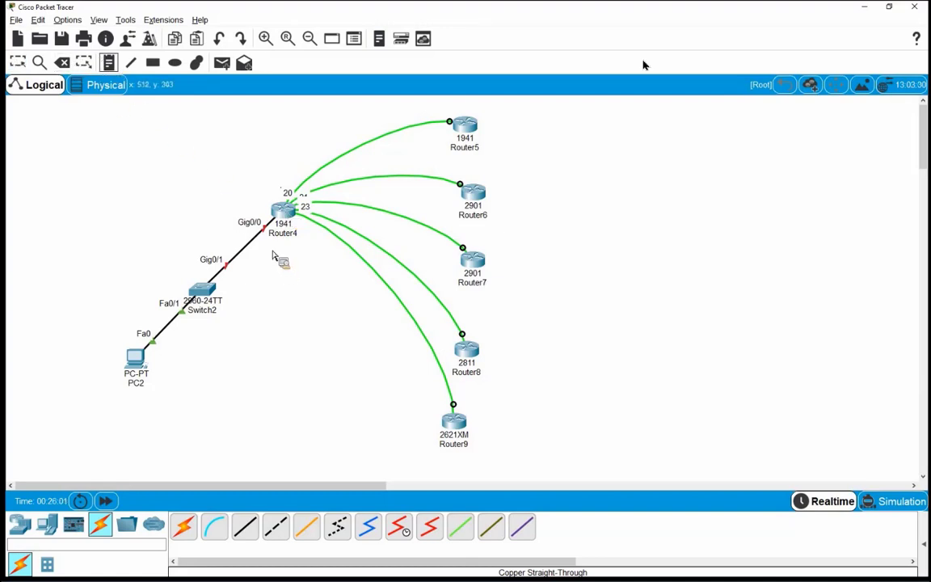
left_click(283, 259)
type("terminal server")
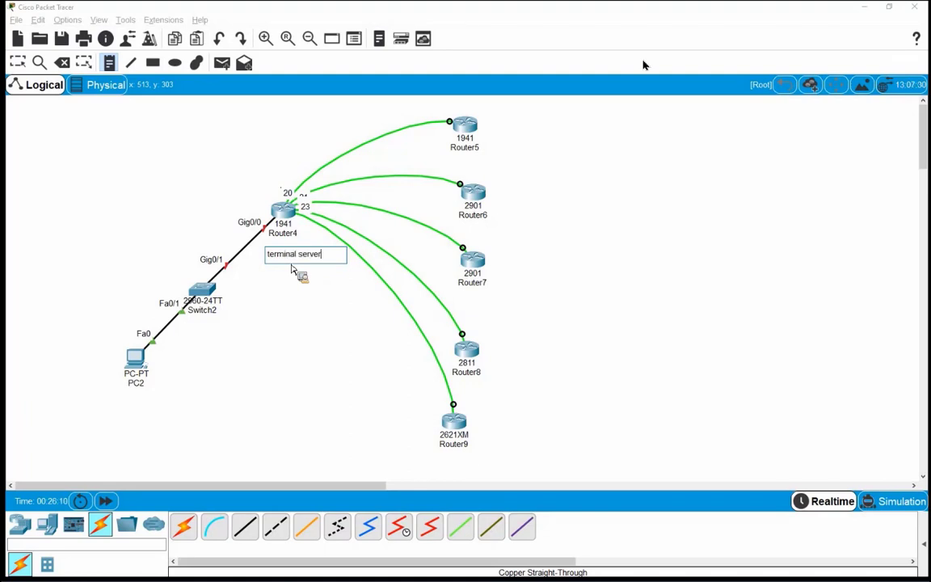
left_click(246, 218)
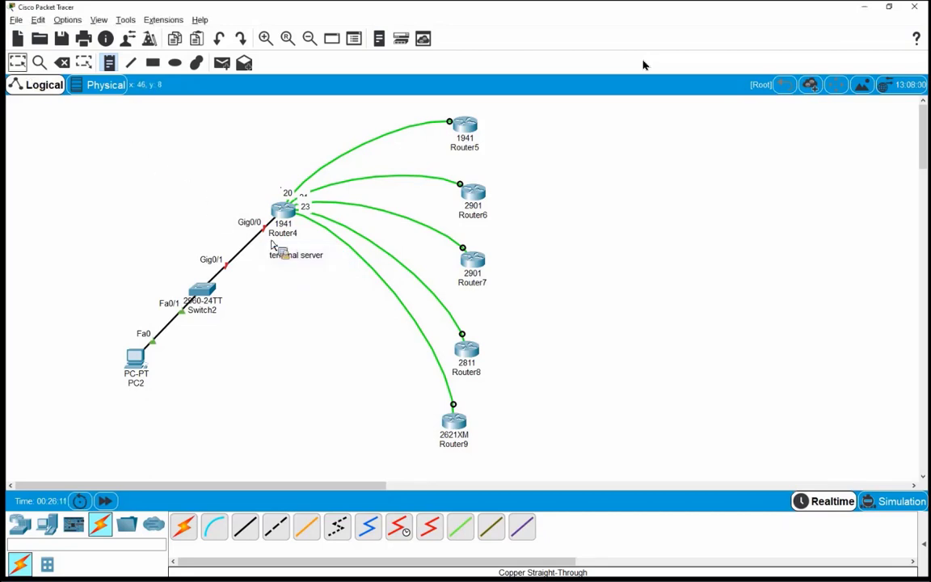
Step: Nudge Router5 and Router6 slightly to tidy their positions
key("Escape")
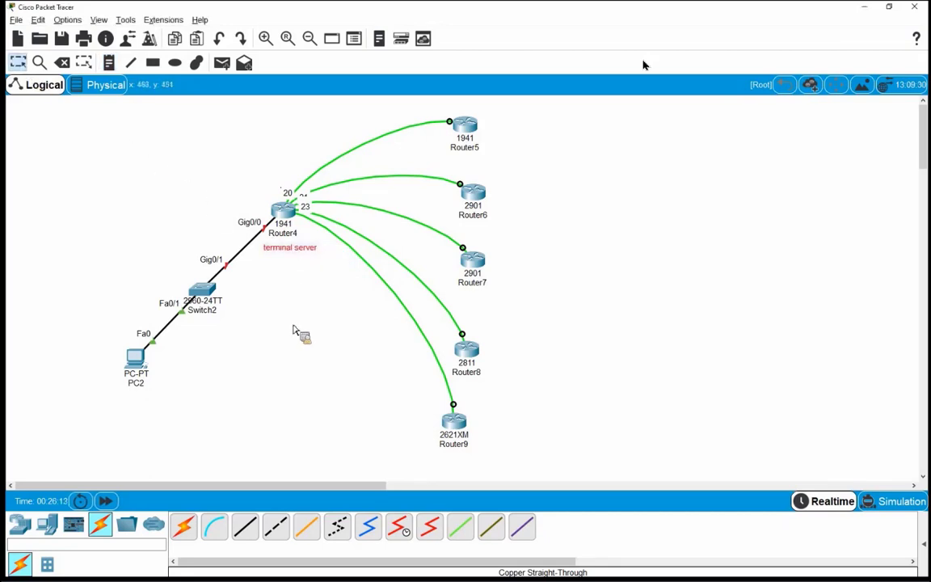
left_click_drag(477, 146, 483, 146)
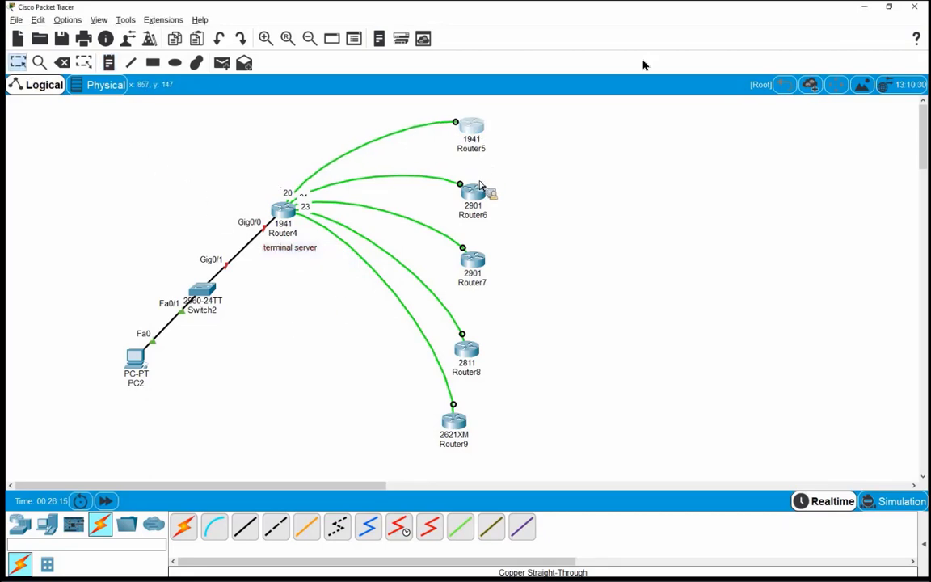
left_click_drag(480, 186, 471, 214)
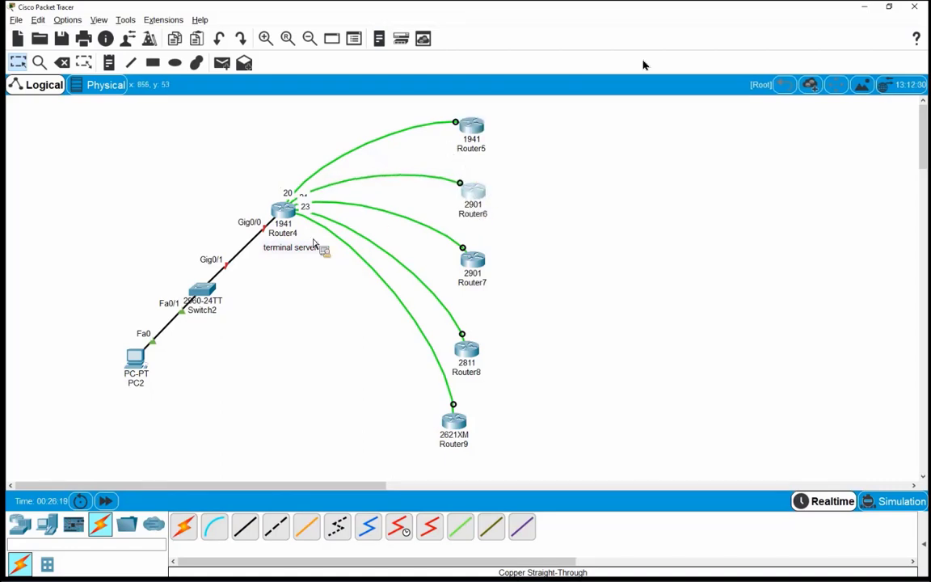
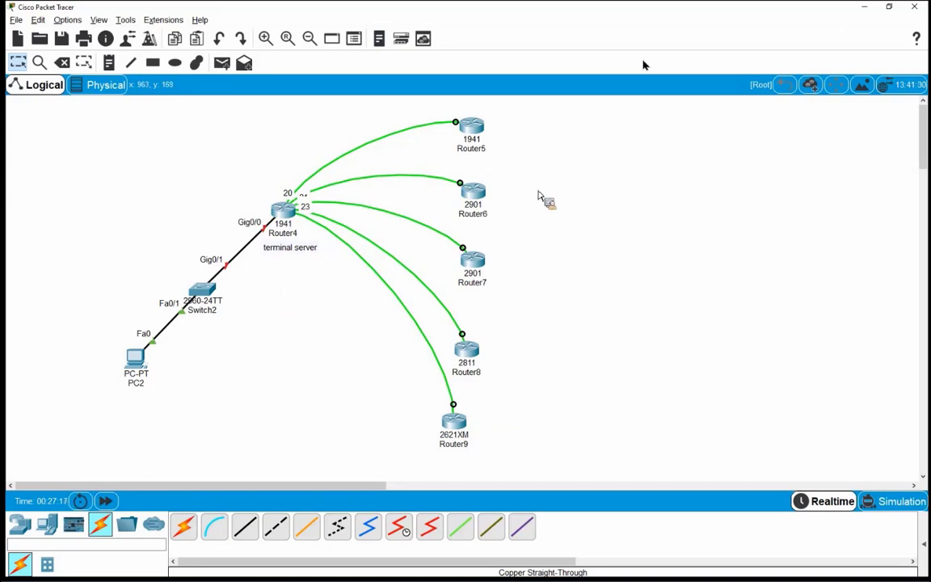
Step: Decline Router5's initial configuration dialog by answering no
left_click(480, 130)
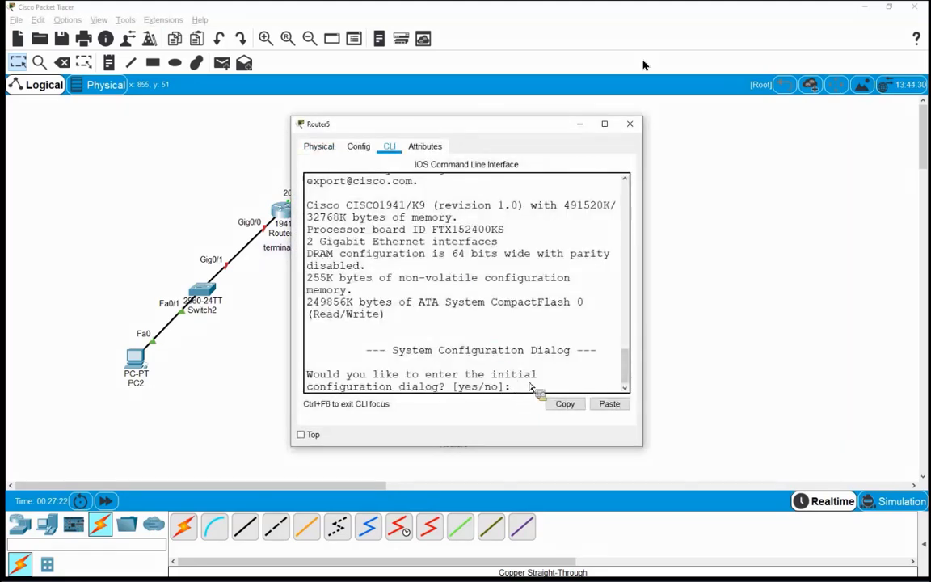
type("no")
key("Return")
key("Return")
key("Return")
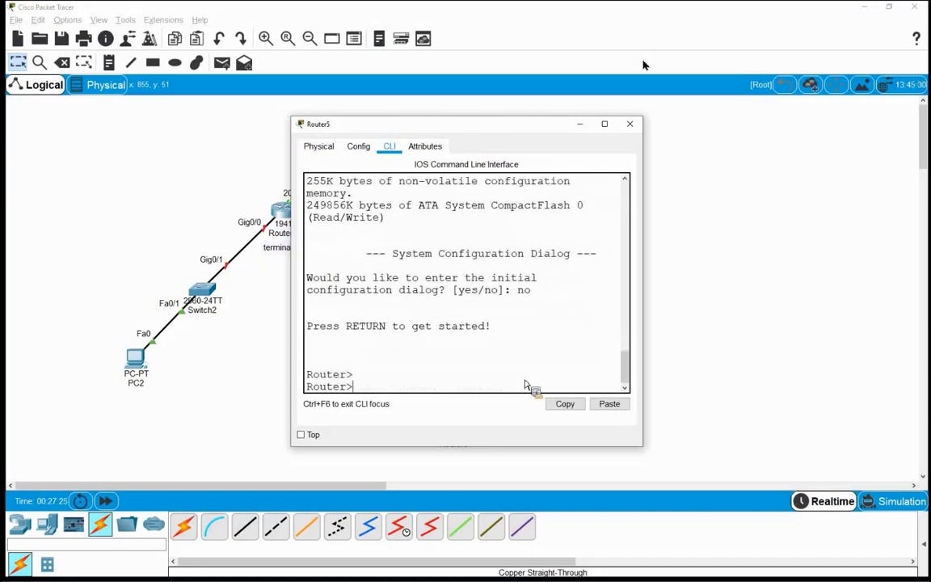
left_click_drag(307, 374, 340, 375)
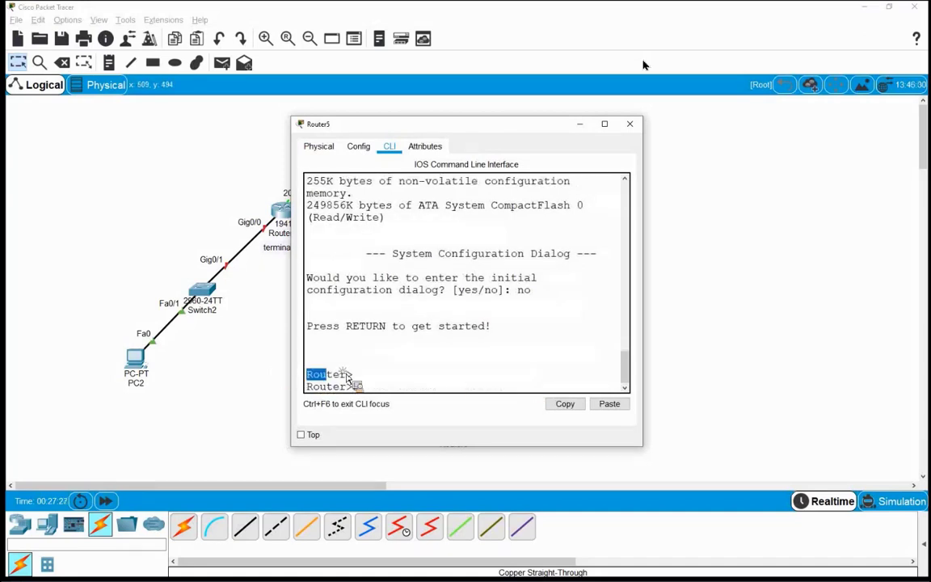
left_click(630, 123)
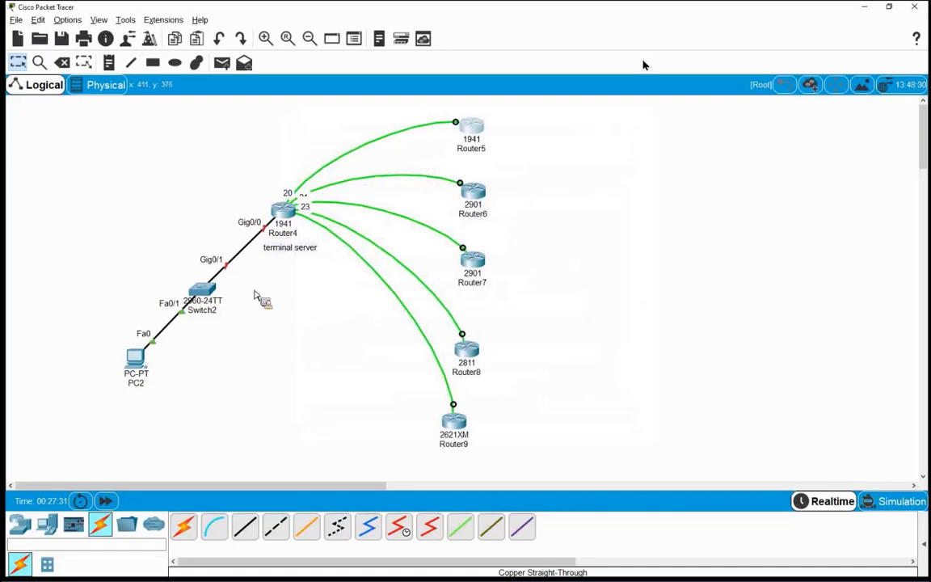
Step: From privileged mode, enter global configuration on Router5 and set its hostname to r5
left_click(476, 129)
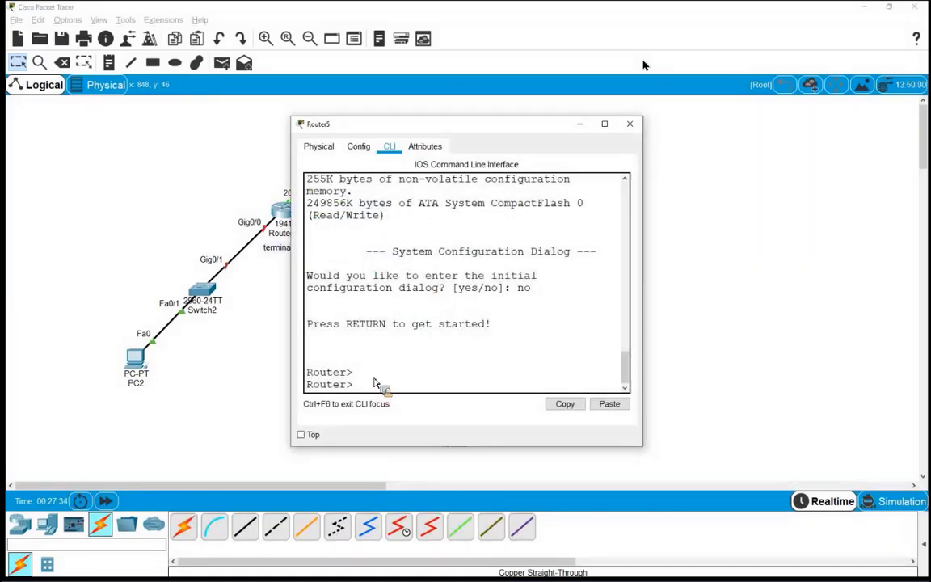
type("en")
key("Return")
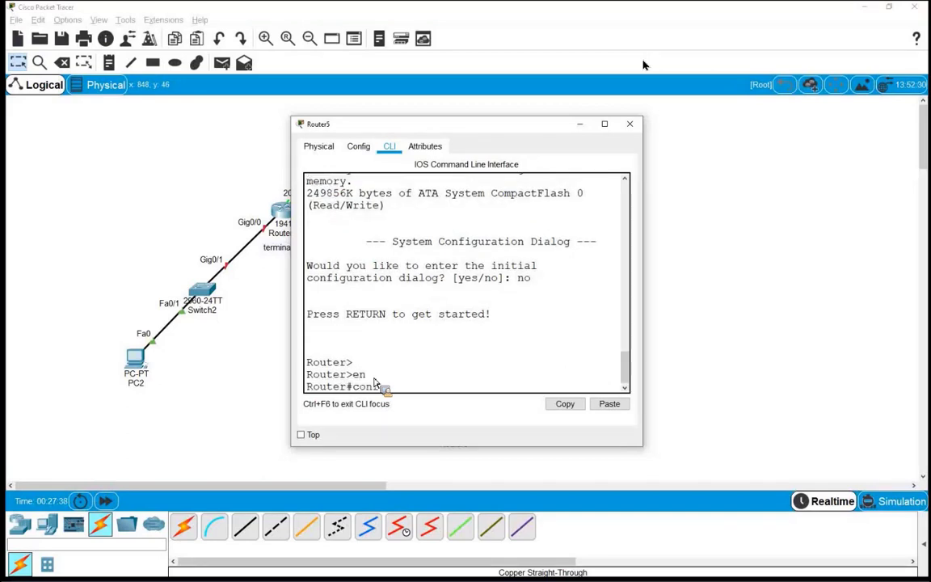
type("conf t")
key("Return")
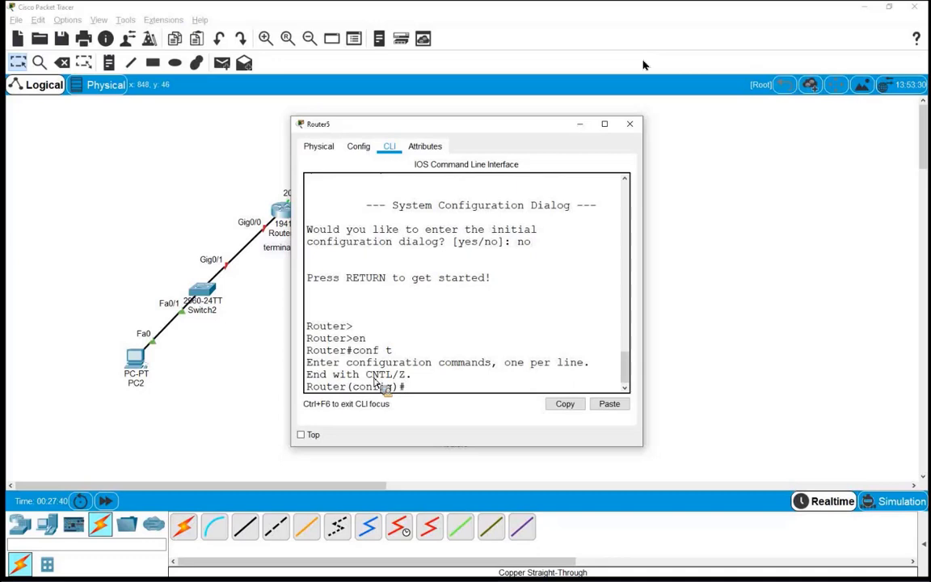
type("ho")
key("Tab")
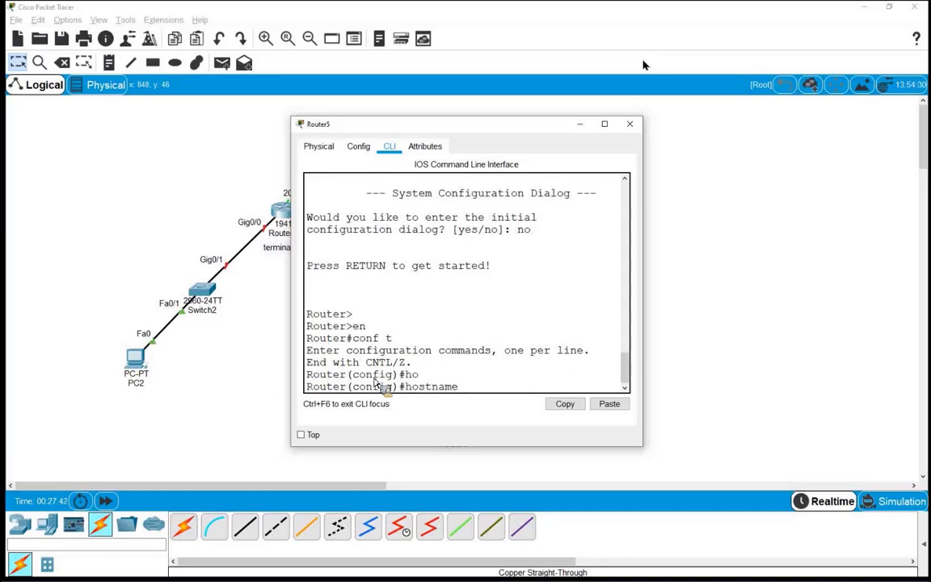
type("r")
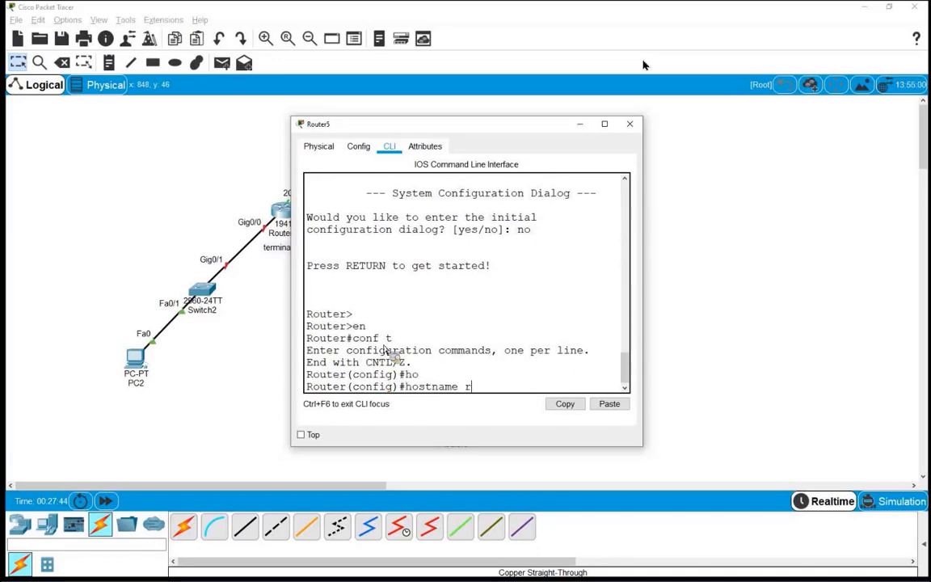
left_click_drag(497, 186, 487, 136)
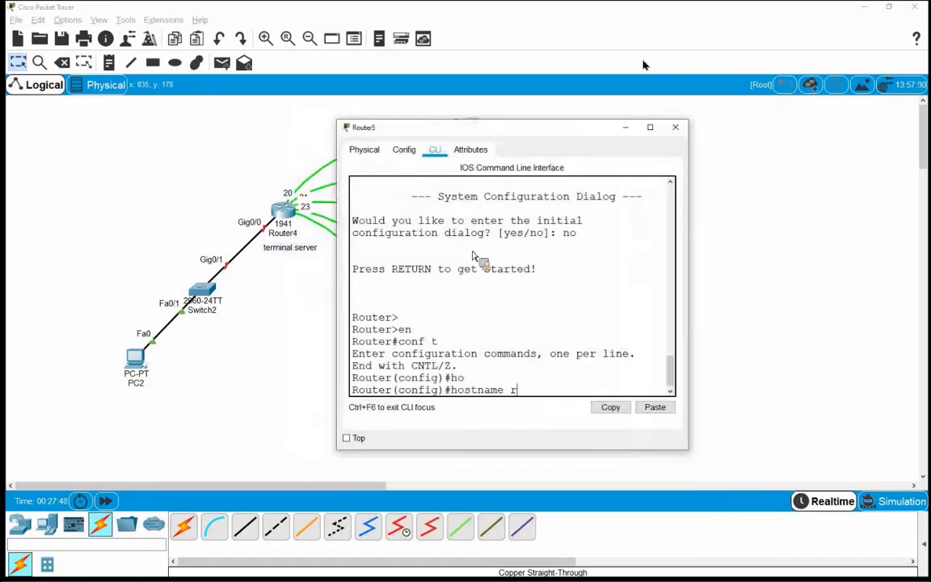
key("Return")
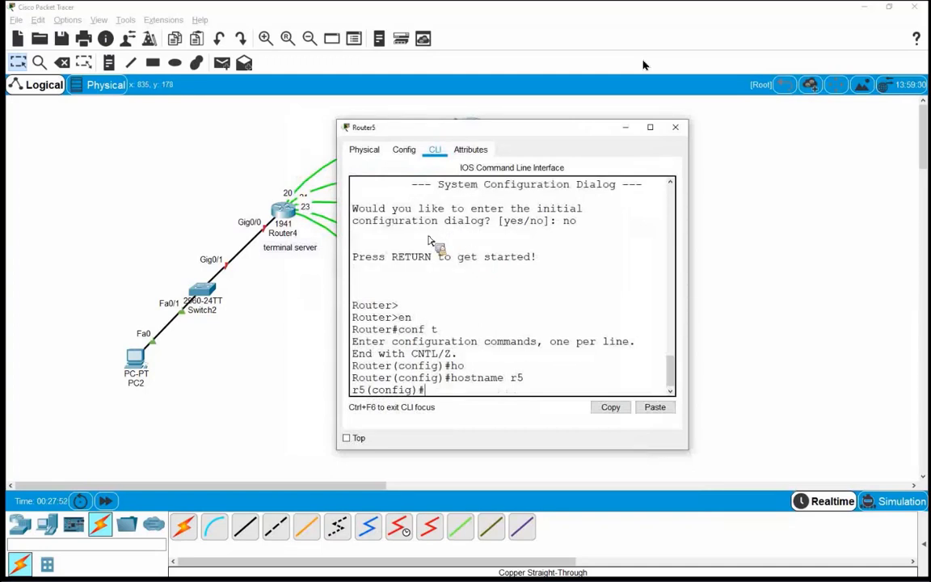
key("Return")
key("Return")
key("Return")
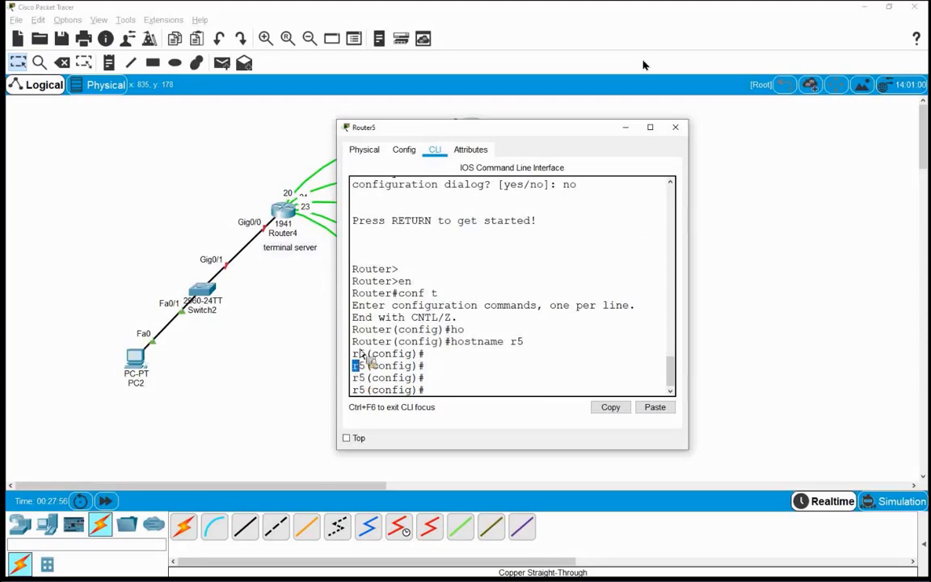
left_click_drag(353, 341, 315, 434)
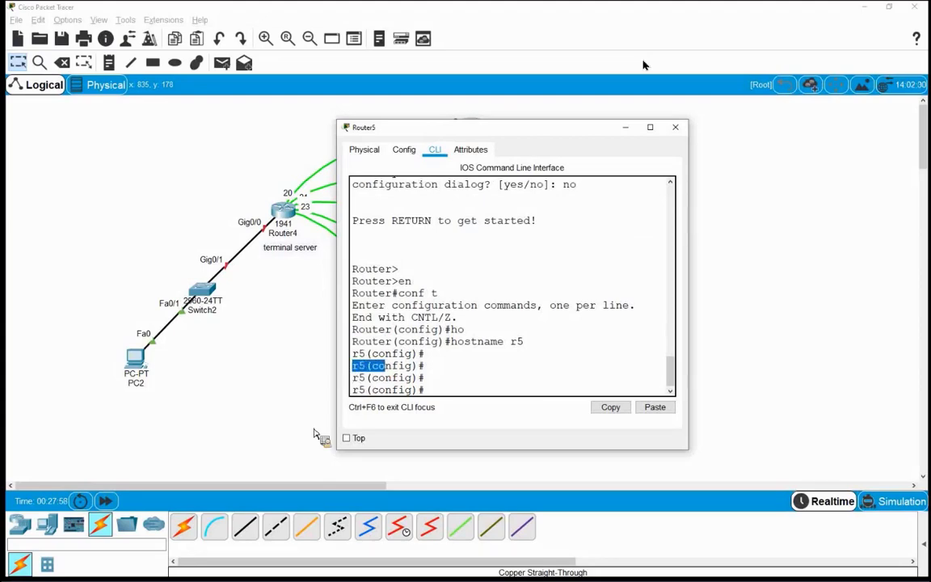
Step: Close Router5 and decline Router6's initial configuration dialog
left_click(624, 127)
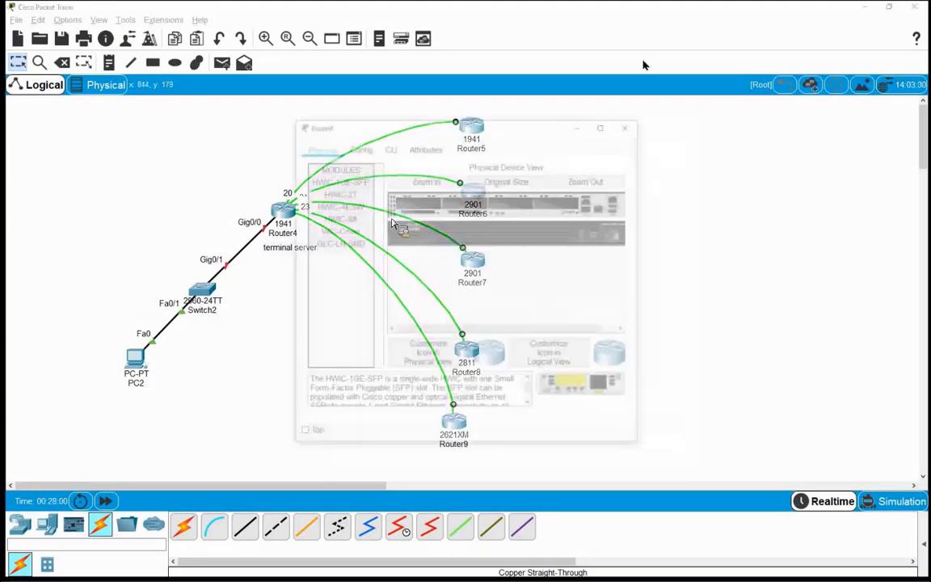
left_click(390, 146)
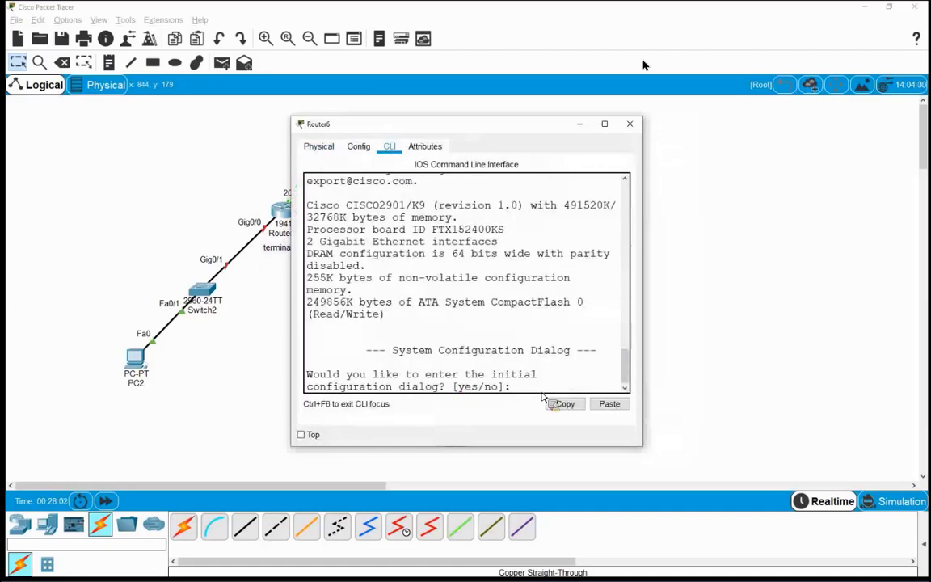
type("no")
key("Return")
key("Return")
key("Return")
key("Return")
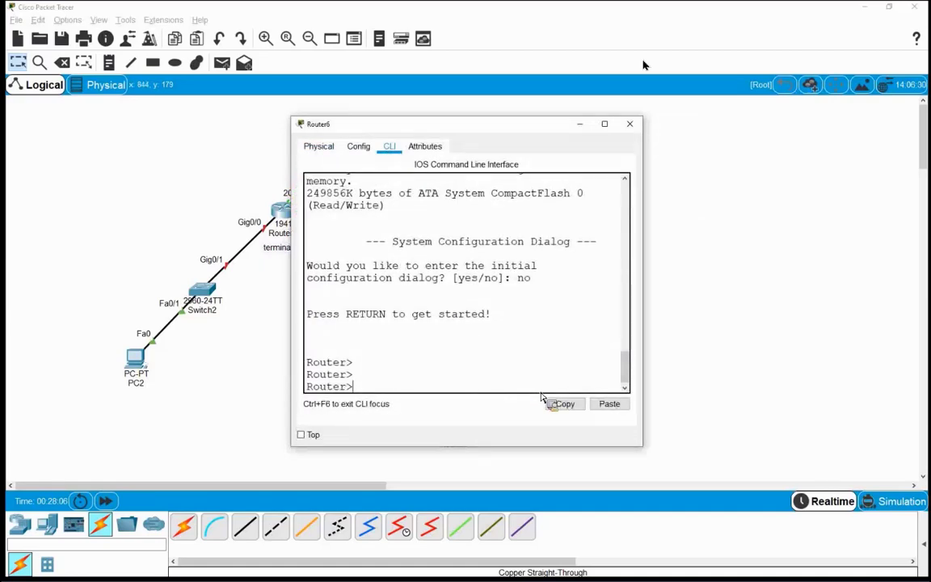
Step: Enter global configuration on Router6 with en and conf t, and set hostname r6
type("en")
key("Return")
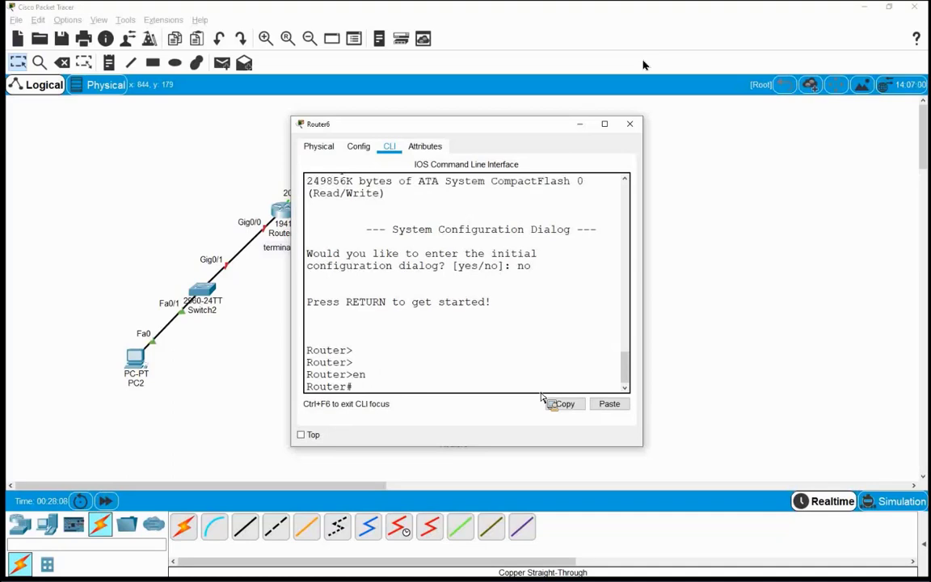
type("conf t")
key("Return")
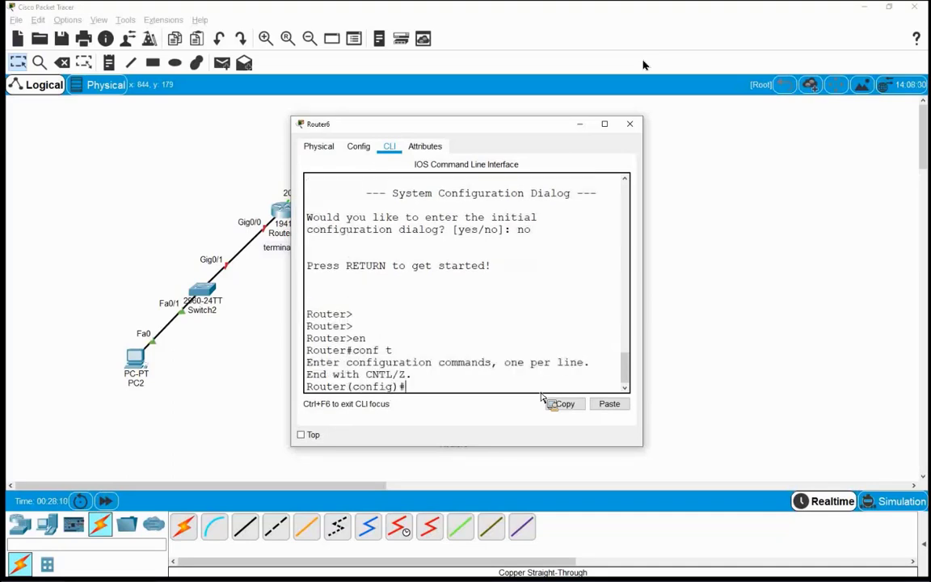
key("Return")
key("Return")
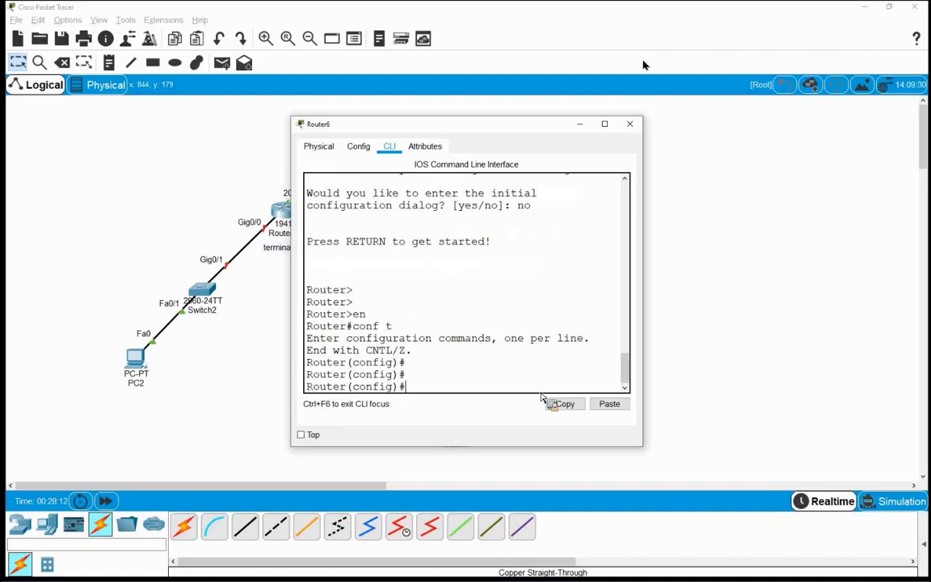
type("ho")
key("Tab")
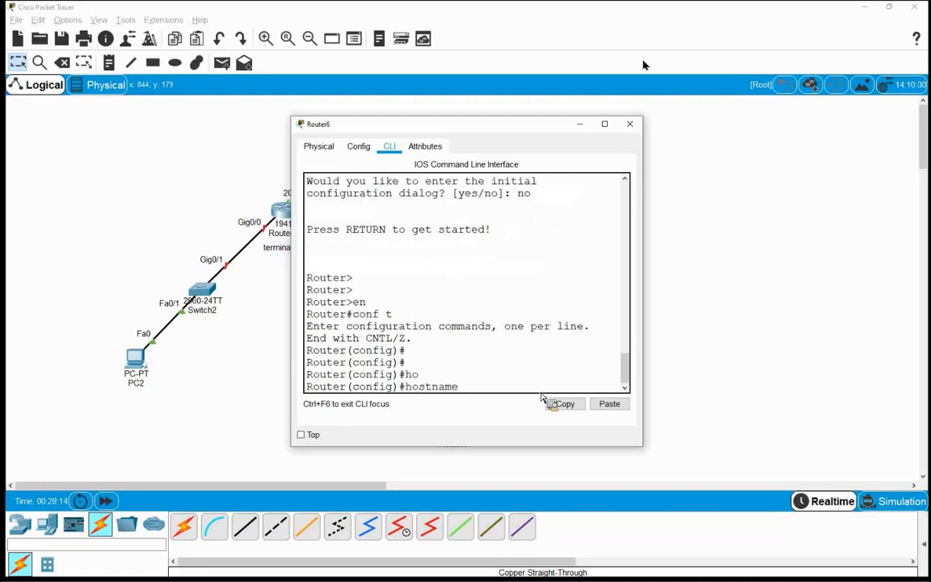
type("r")
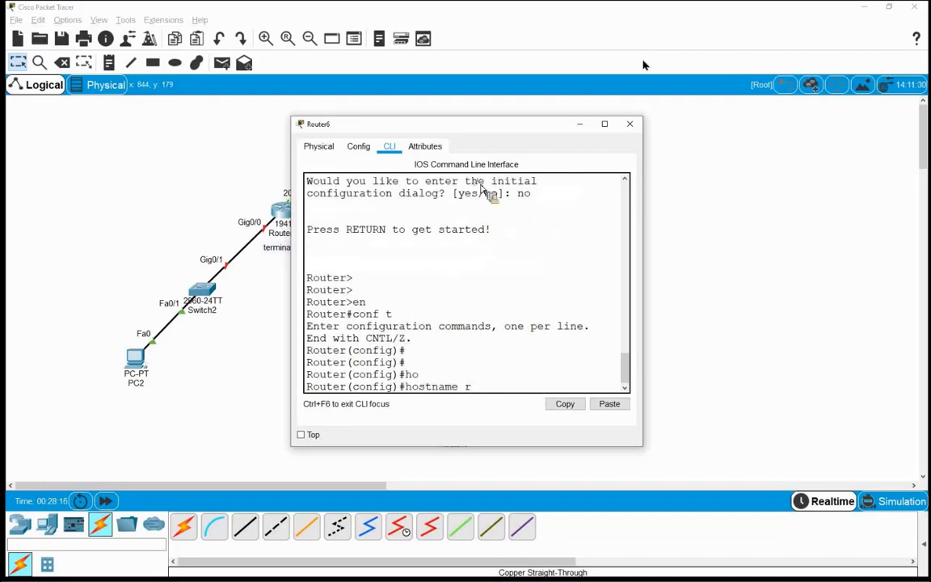
mouse_move(478, 127)
left_mouse_down()
mouse_move(483, 226)
mouse_move(493, 130)
left_mouse_up()
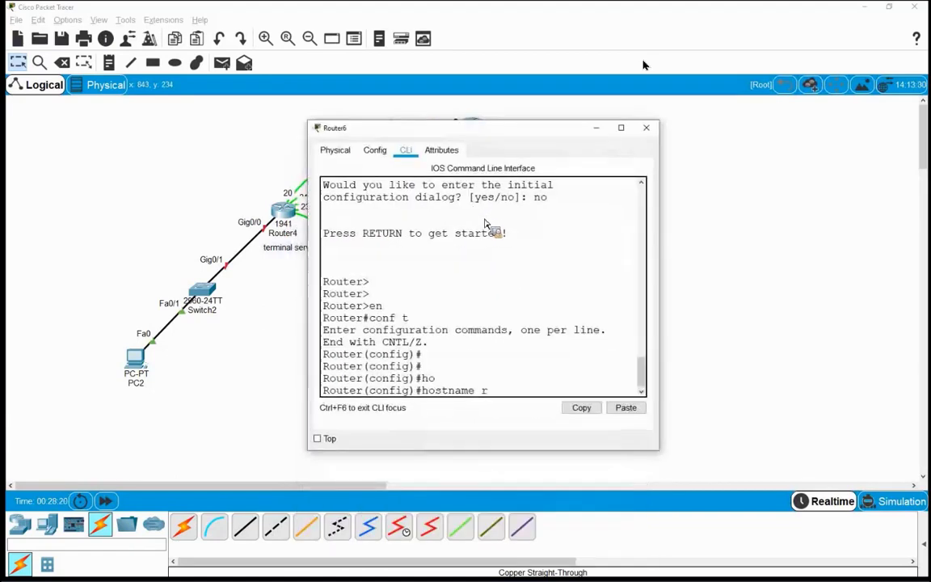
type("6")
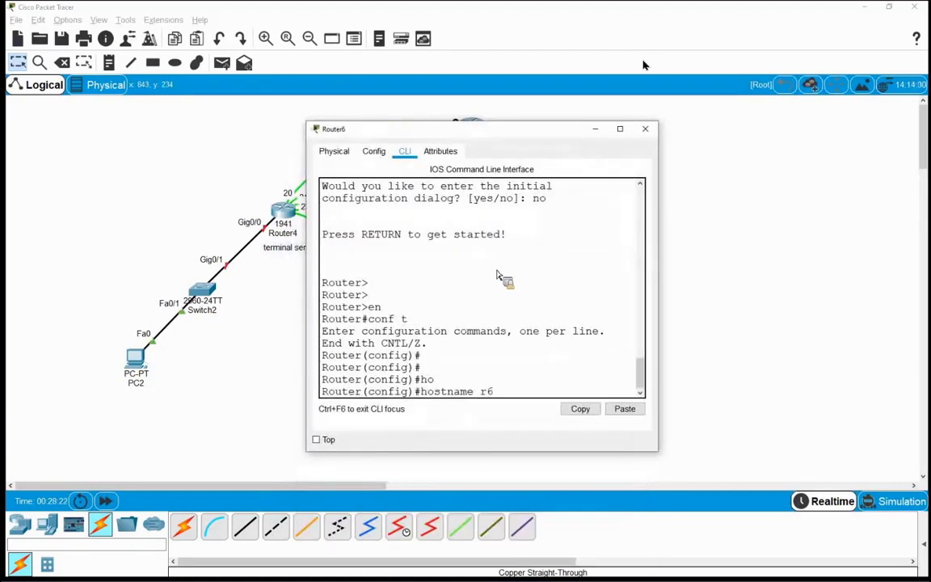
key("Return")
key("Return")
key("Return")
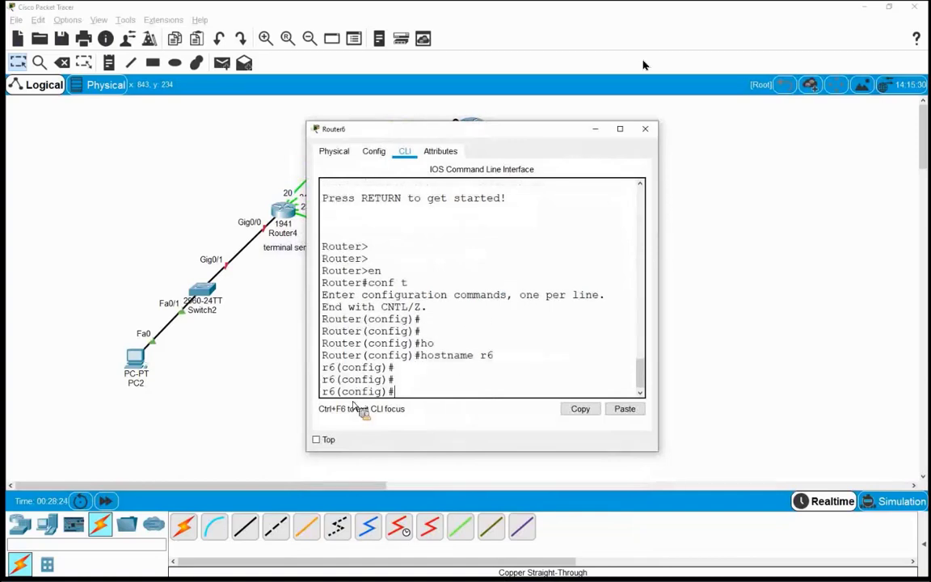
Step: Close Router6's window and select Router4 with its terminal server note on the canvas
left_click(645, 129)
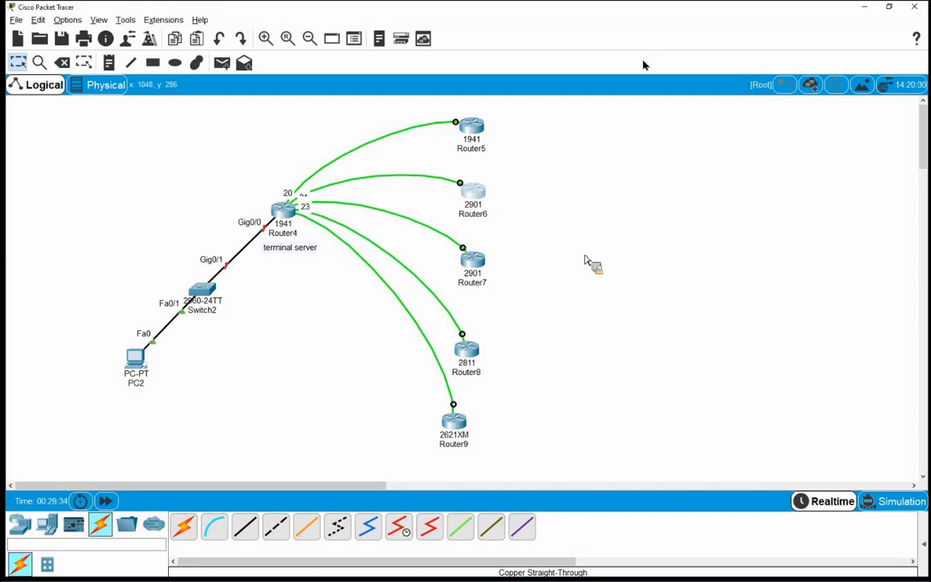
left_click_drag(106, 311, 164, 410)
left_click(217, 414)
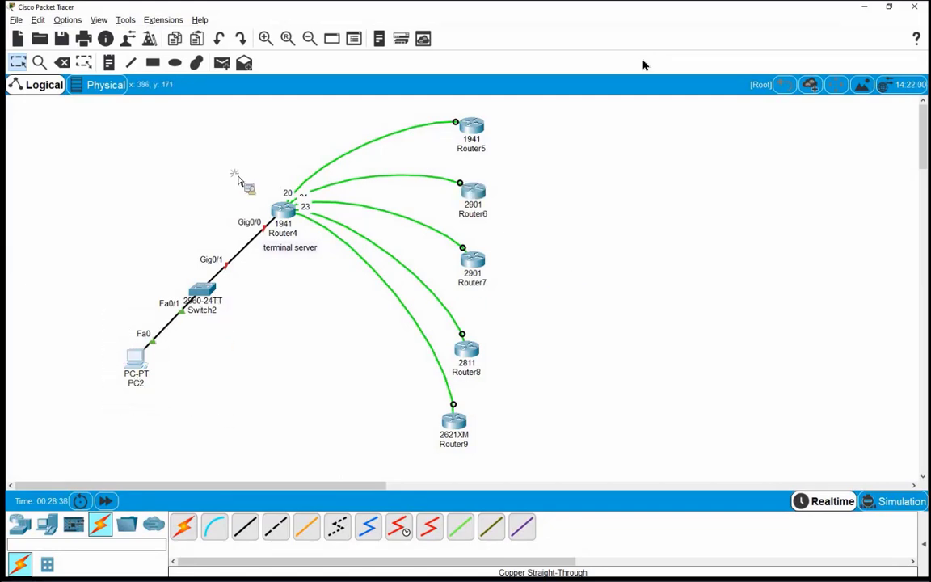
left_click_drag(237, 180, 334, 287)
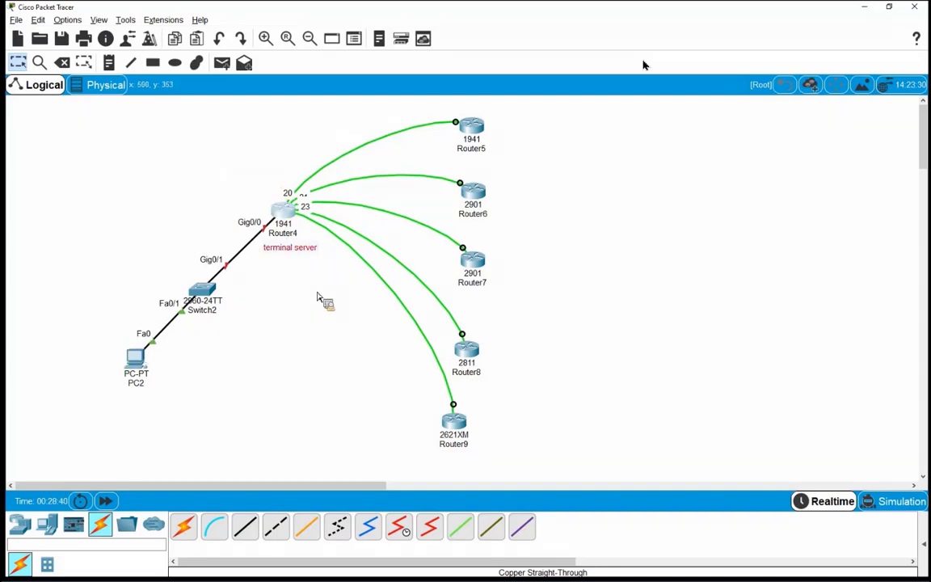
Step: Decline Router4's initial configuration dialog in its CLI
left_click(271, 204)
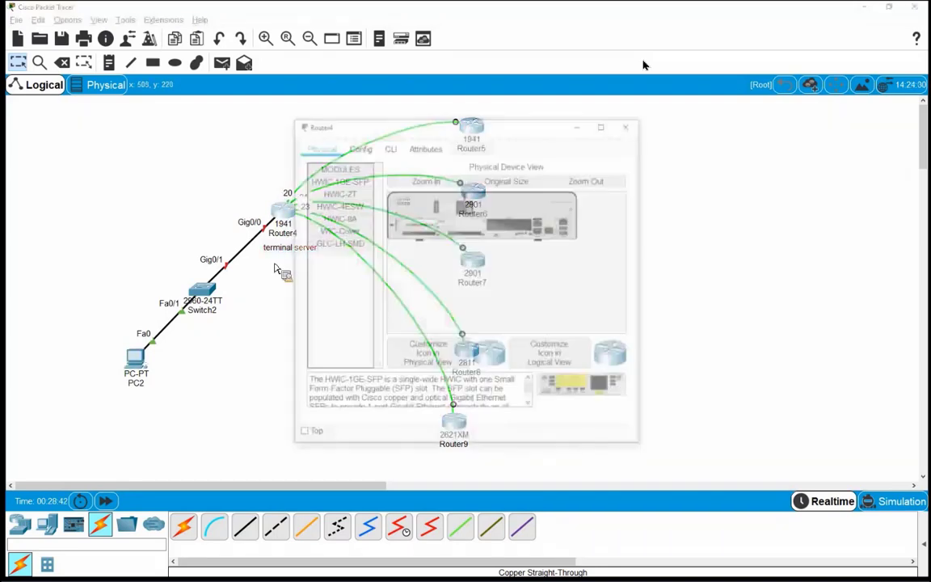
left_click(390, 146)
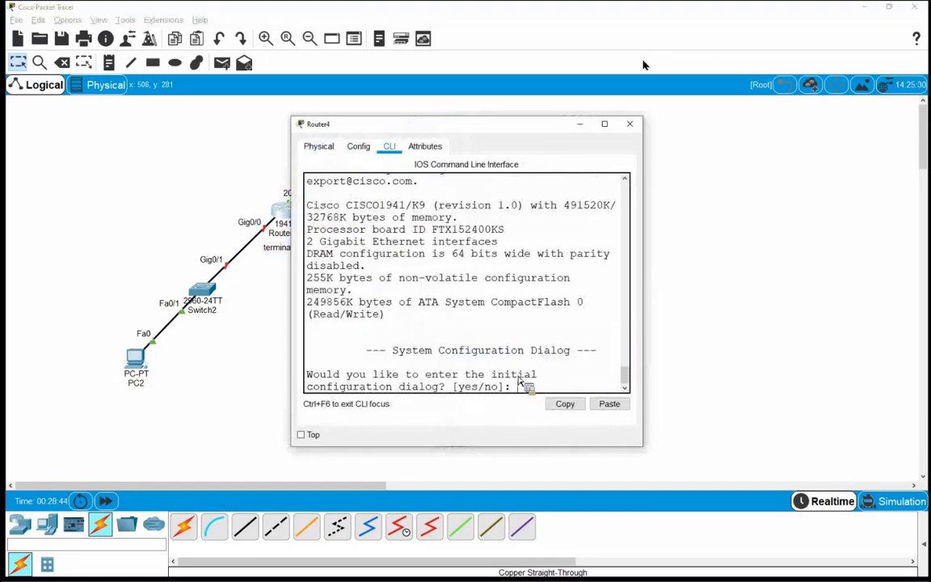
type("no")
key("Return")
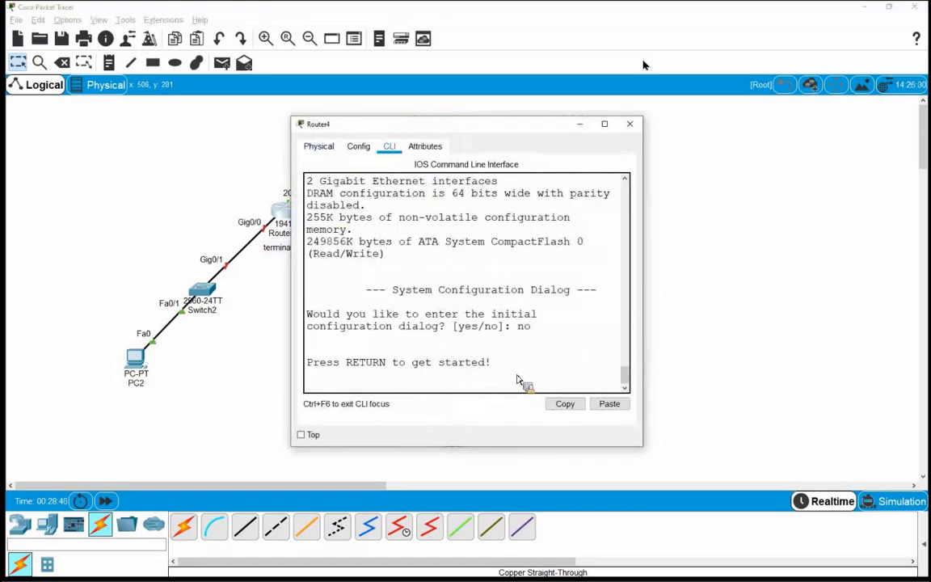
key("Return")
key("Return")
key("Return")
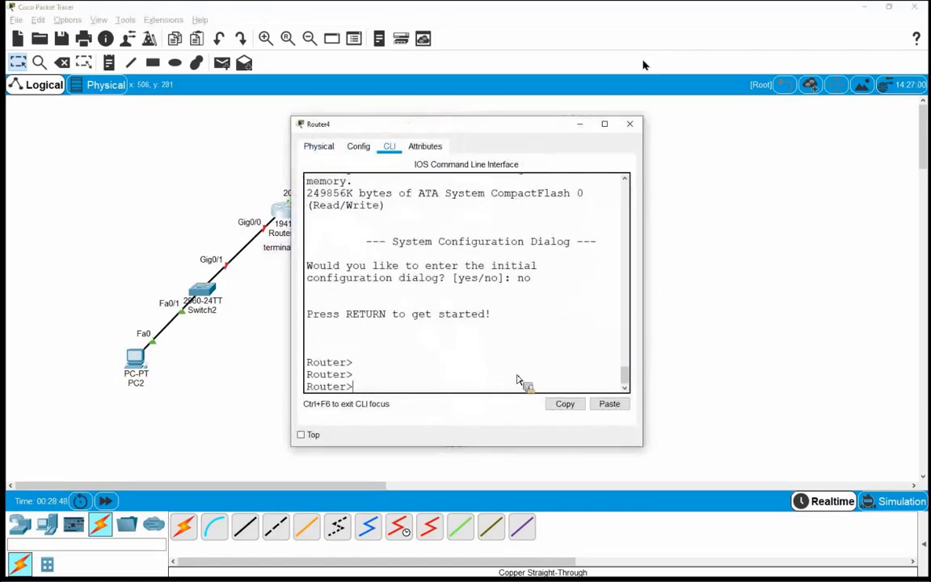
Step: Enter global configuration on Router4 and set hostname terminal-server
type("en")
key("Return")
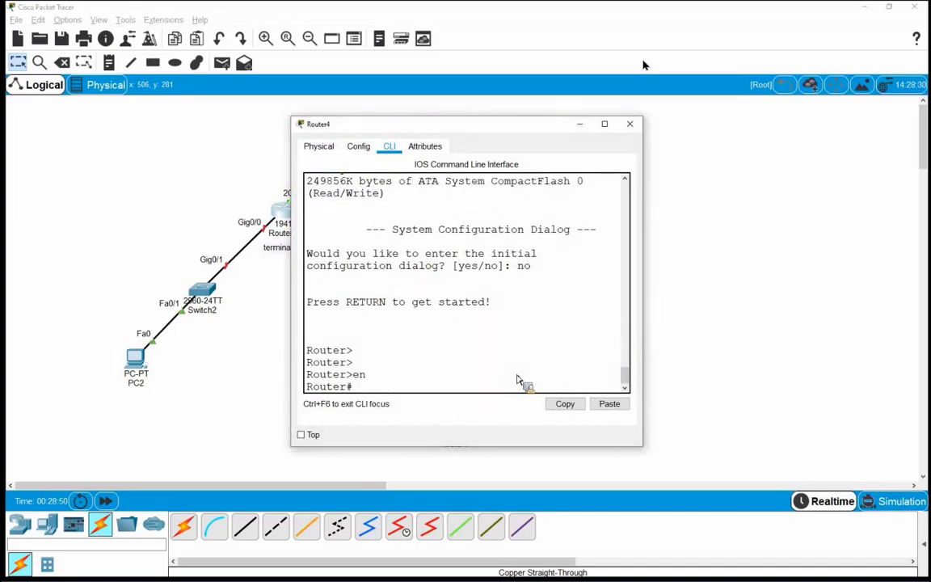
type("conf t")
key("Return")
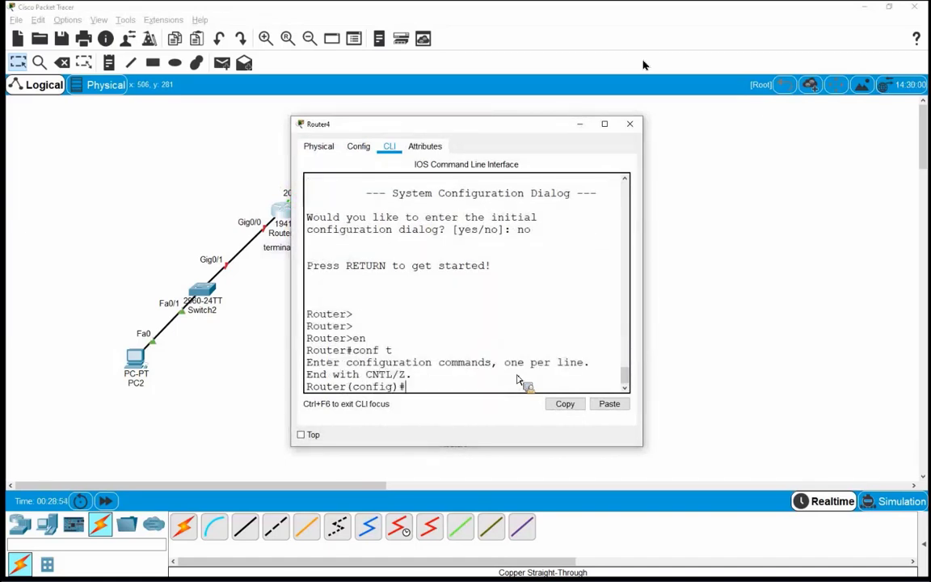
type("ho")
key("Tab")
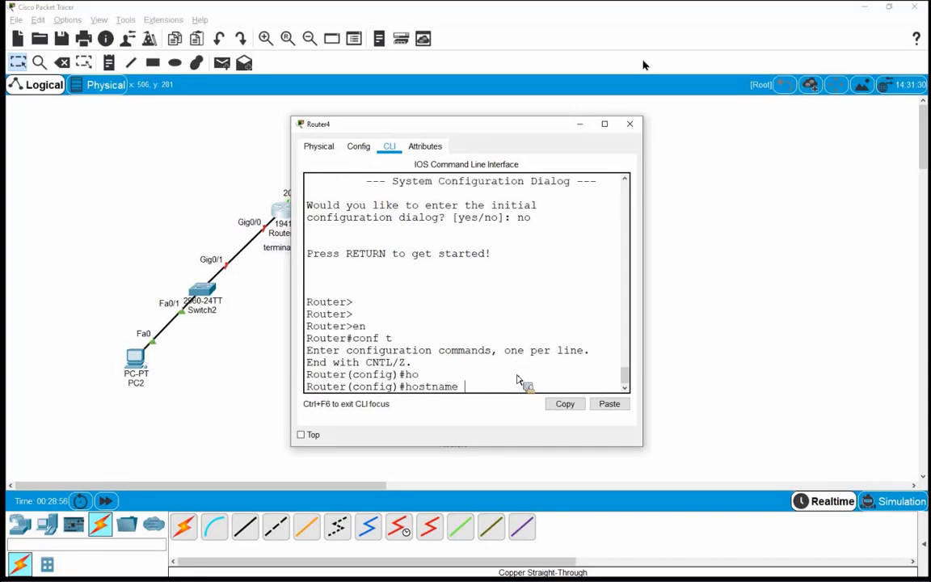
type("terminal-server")
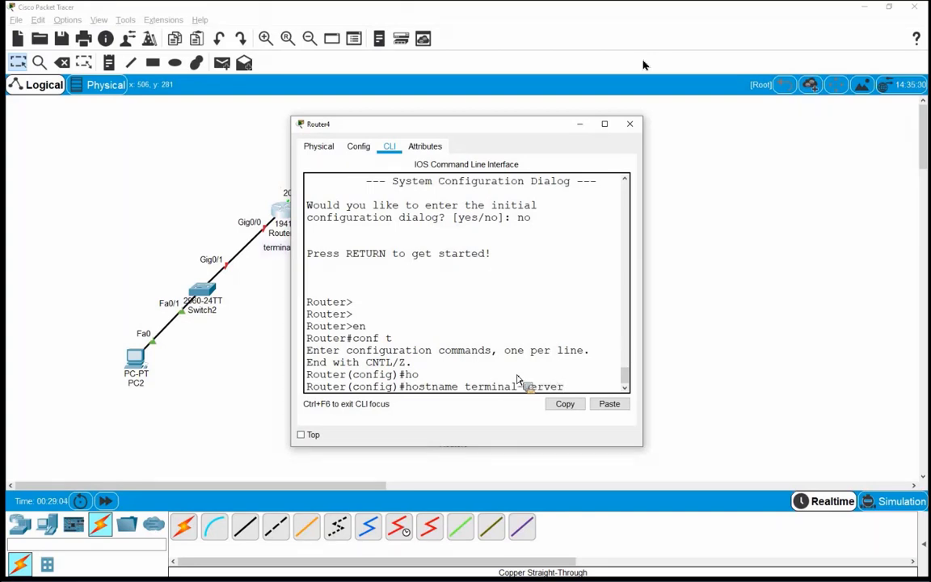
key("Return")
key("Return")
key("Return")
key("Return")
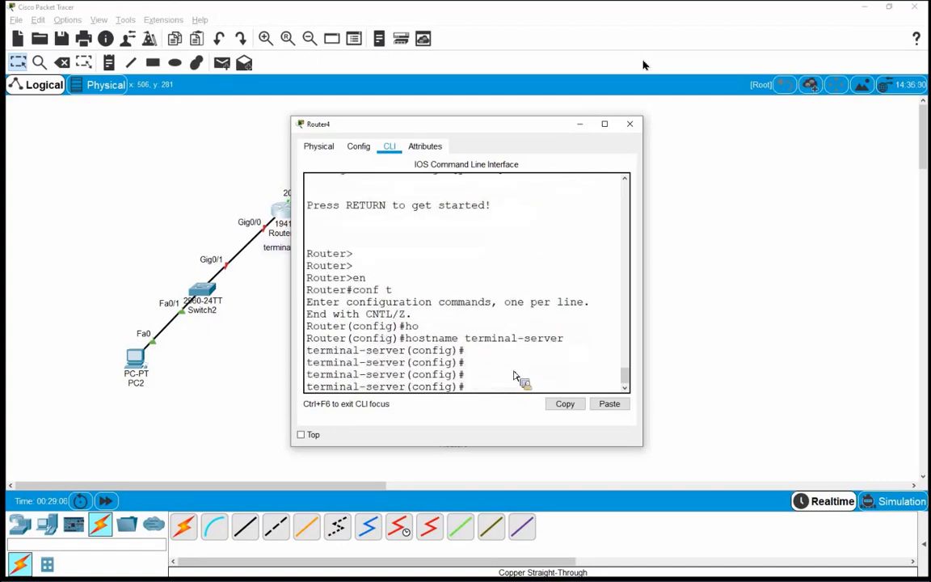
left_click_drag(473, 125, 632, 119)
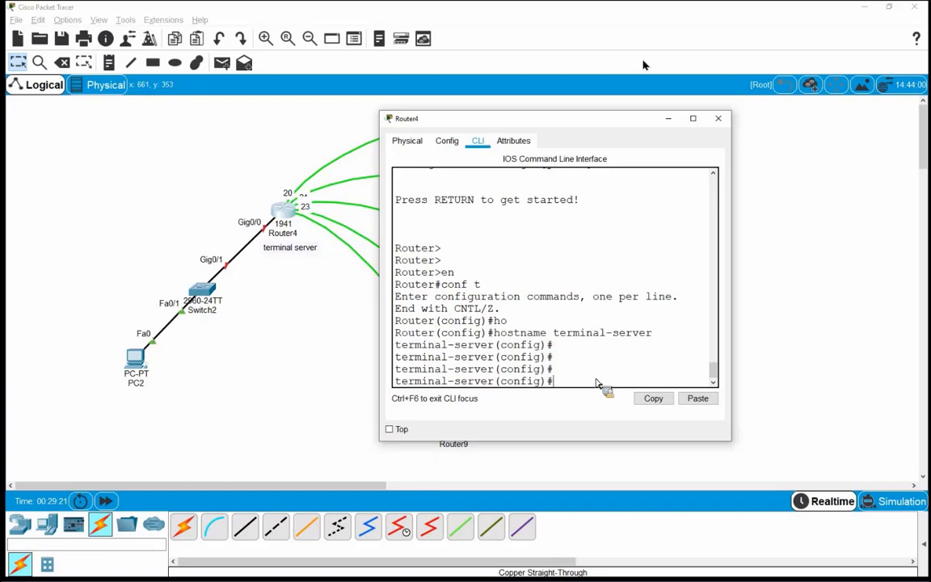
Step: Assign 192.168.1.1 255.255.255.0 to interface GigabitEthernet0/0
type("in")
key("Tab")
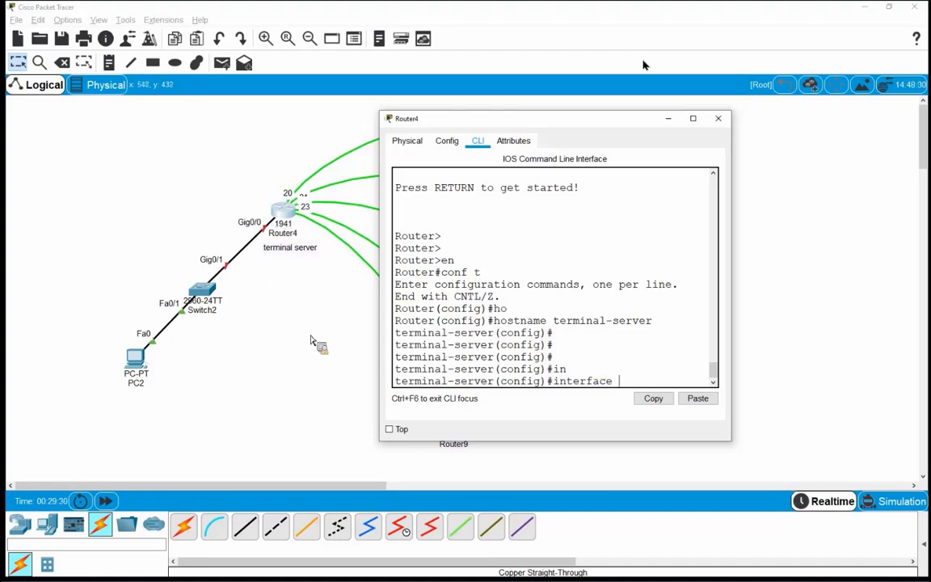
type("gi")
key("Tab")
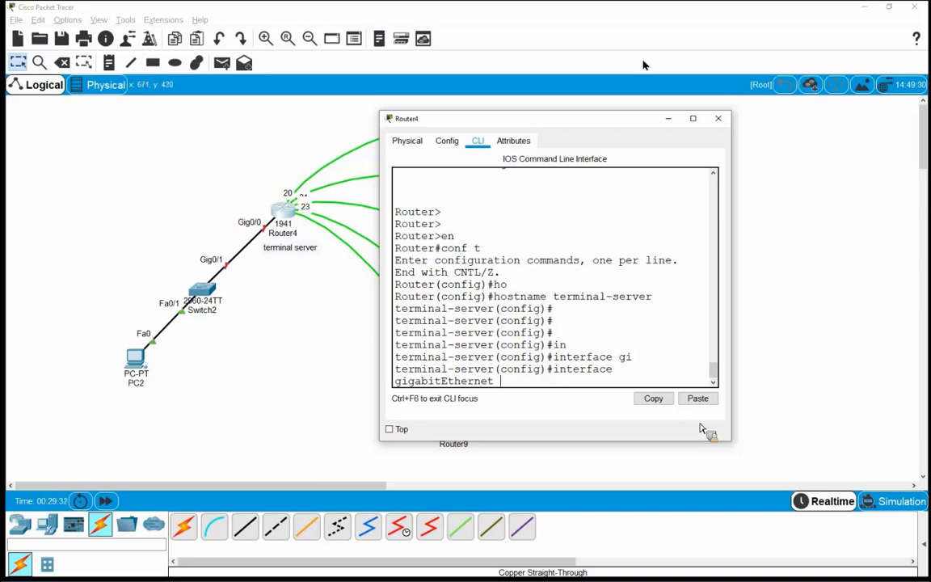
left_click_drag(771, 453, 807, 457)
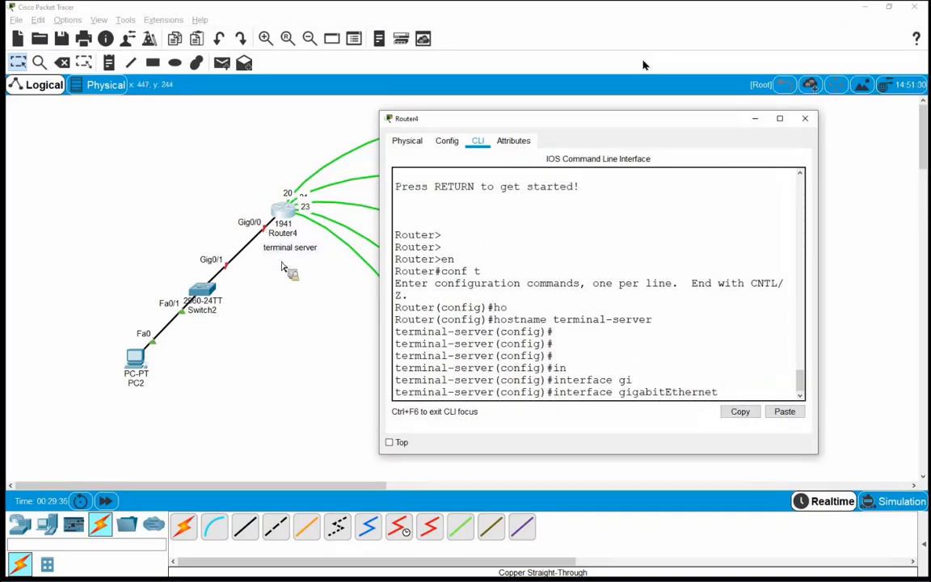
type("0/0")
key("Return")
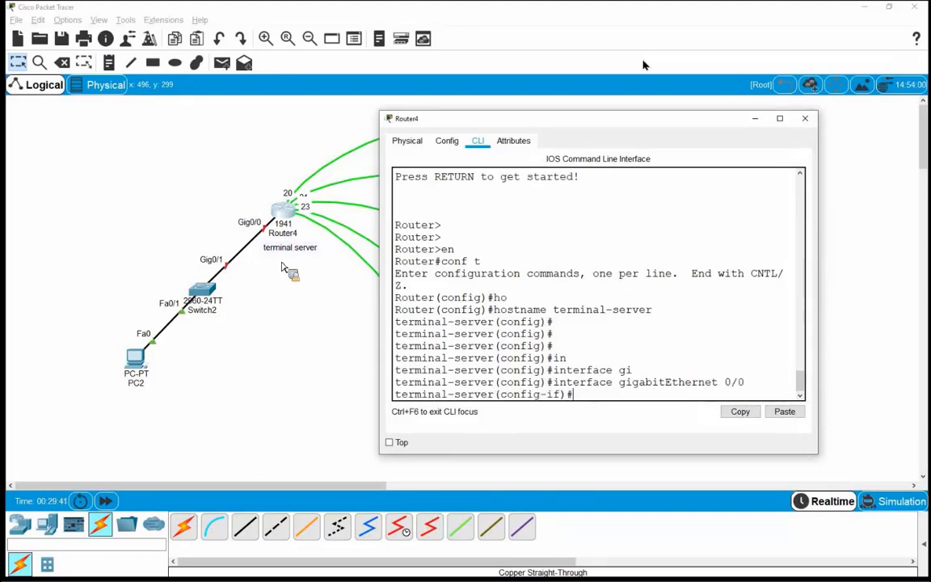
type("ip ad")
key("Tab")
type("19")
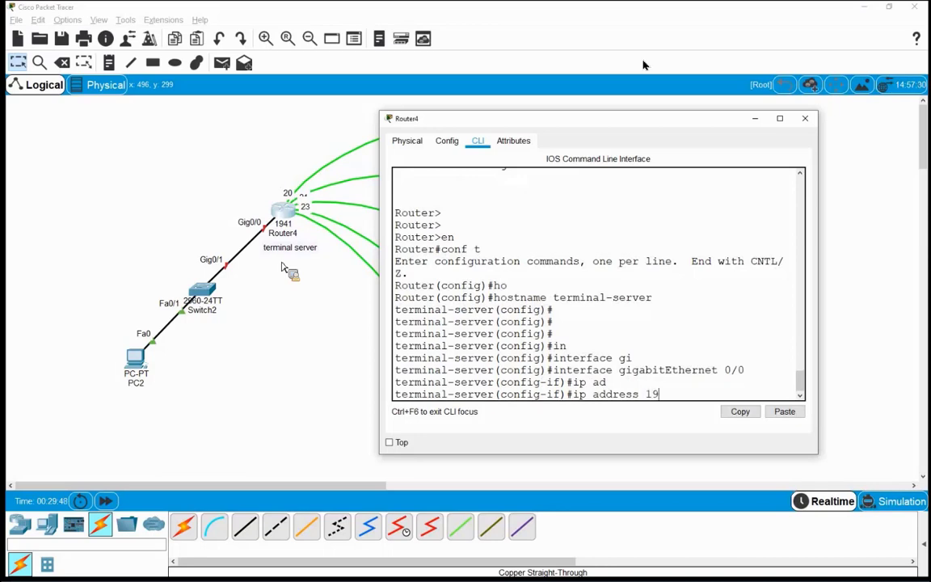
type("2.168.1.1 255.255")
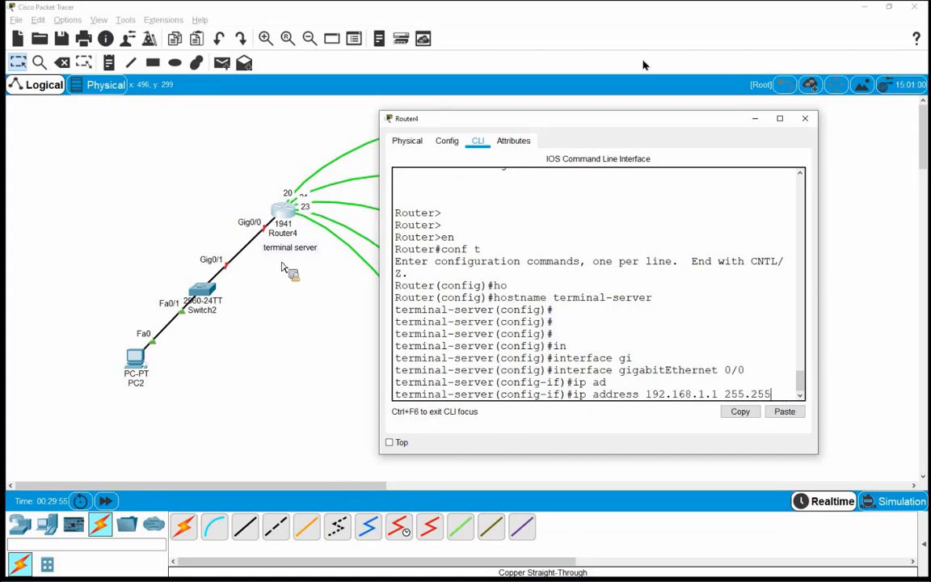
type(".255.0")
key("Return")
key("Return")
key("Return")
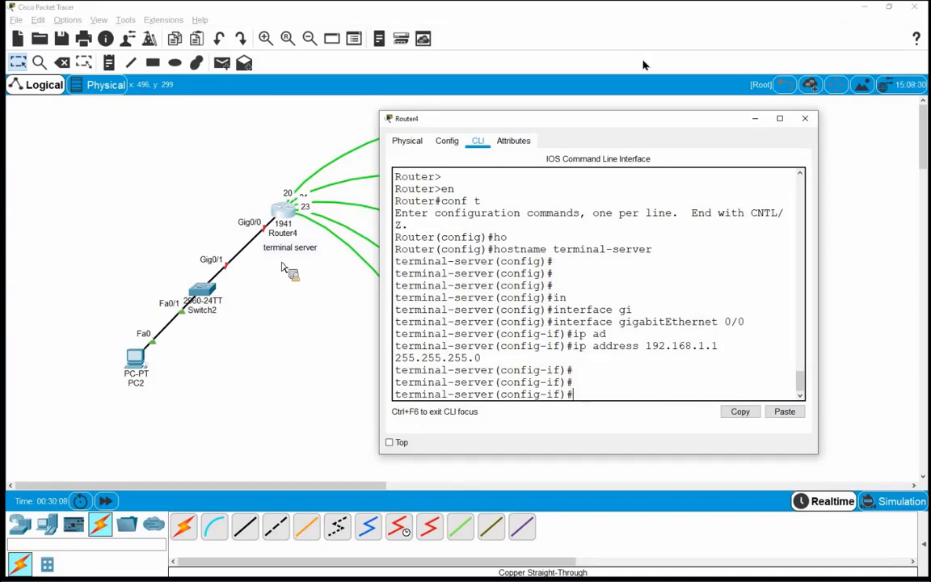
Step: Fix the misspelled no shutdown to bring GigabitEthernet0/0 up, reapply its address, and exit
type("no shutdowm")
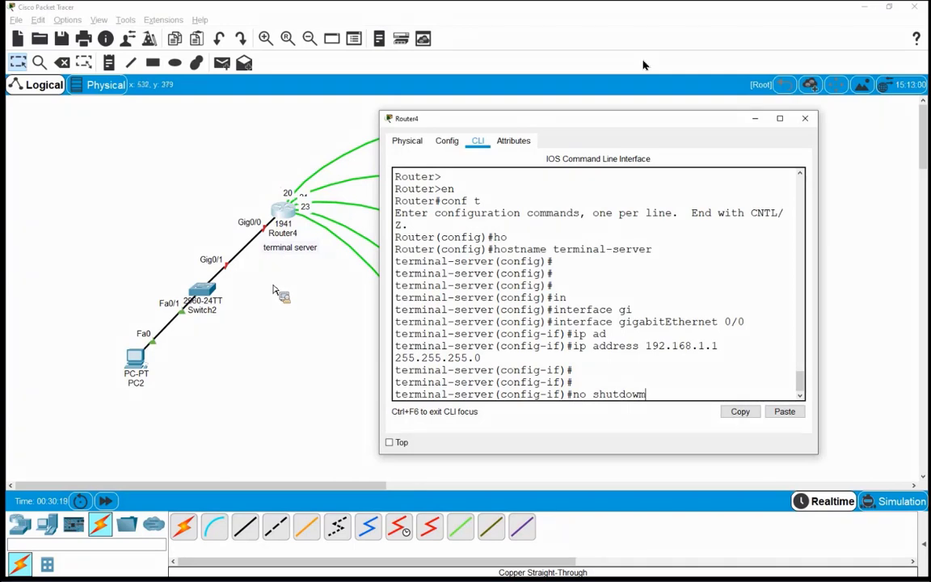
key("Return")
key("Return")
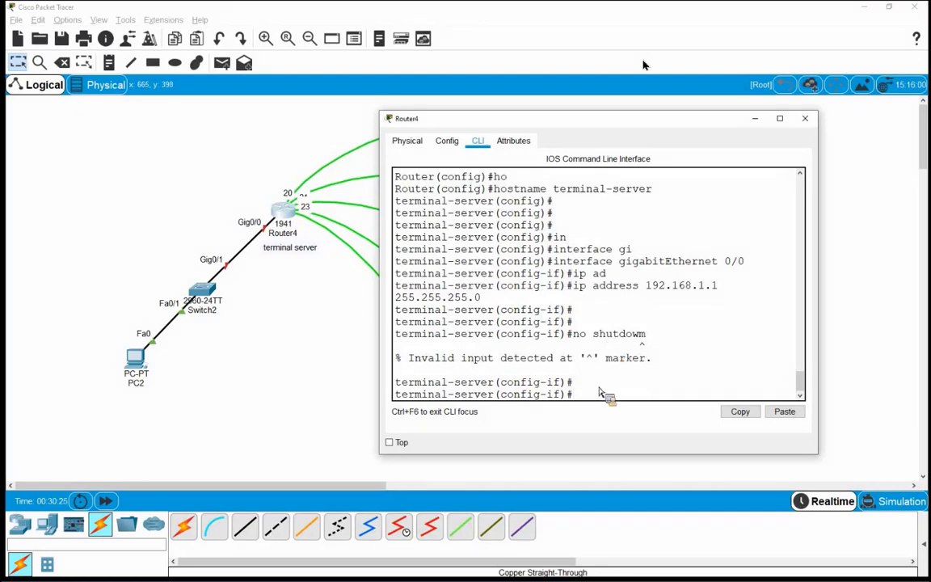
key("Up")
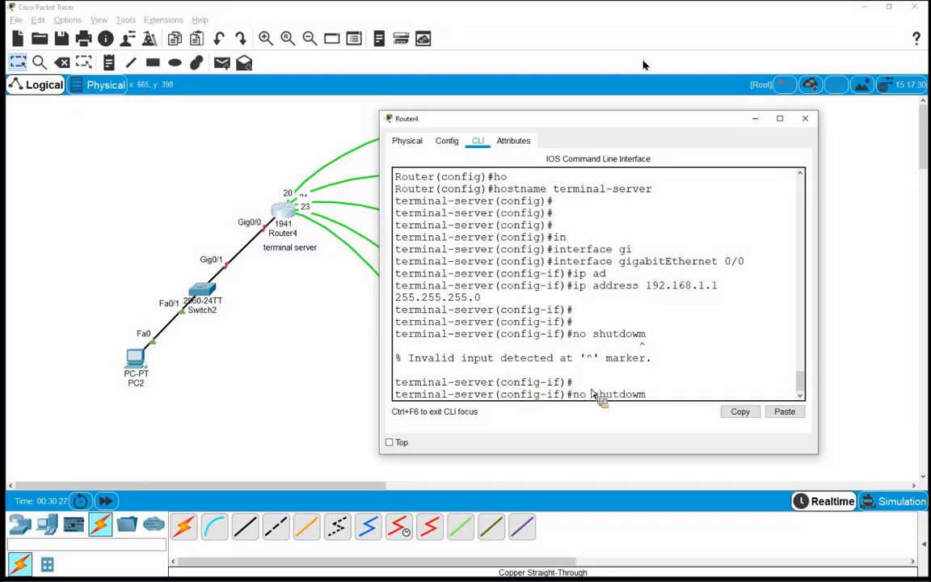
key("BackSpace")
key("BackSpace")
key("BackSpace")
key("BackSpace")
key("BackSpace")
key("BackSpace")
type("utdown")
key("Return")
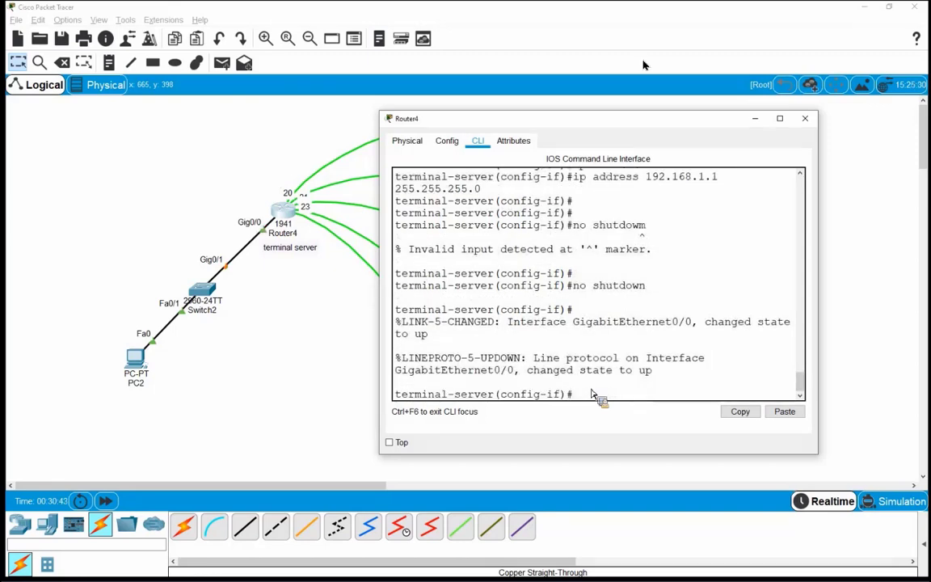
key("Up")
key("Up")
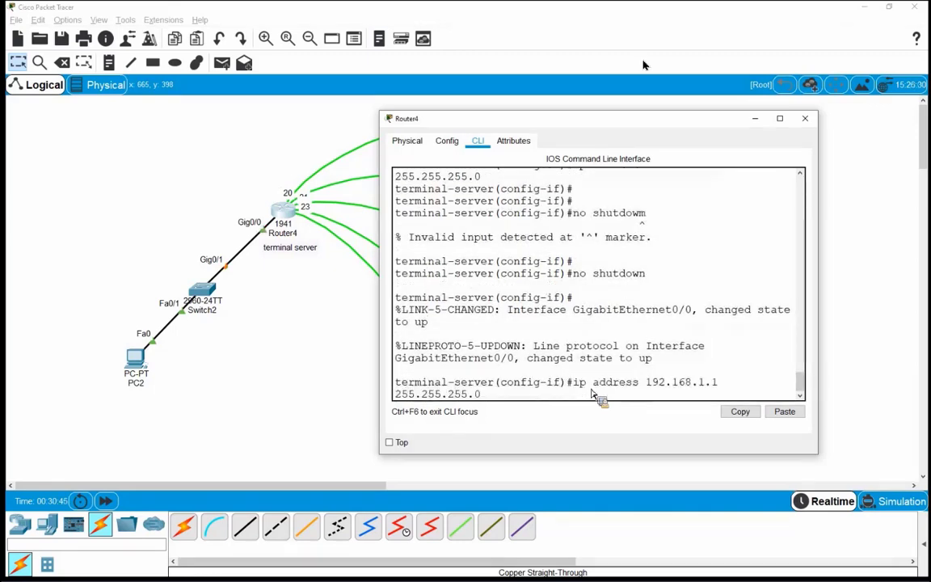
key("Return")
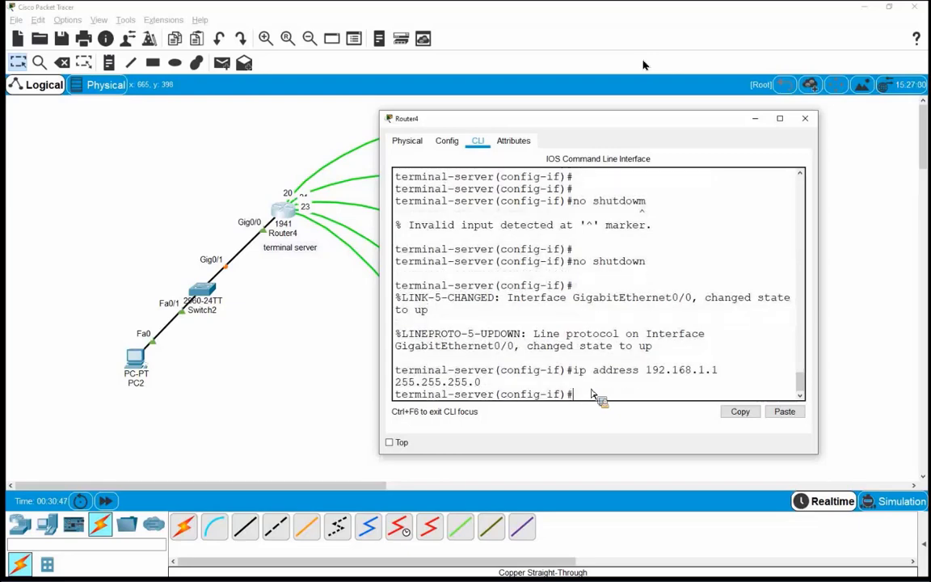
key("Return")
key("Return")
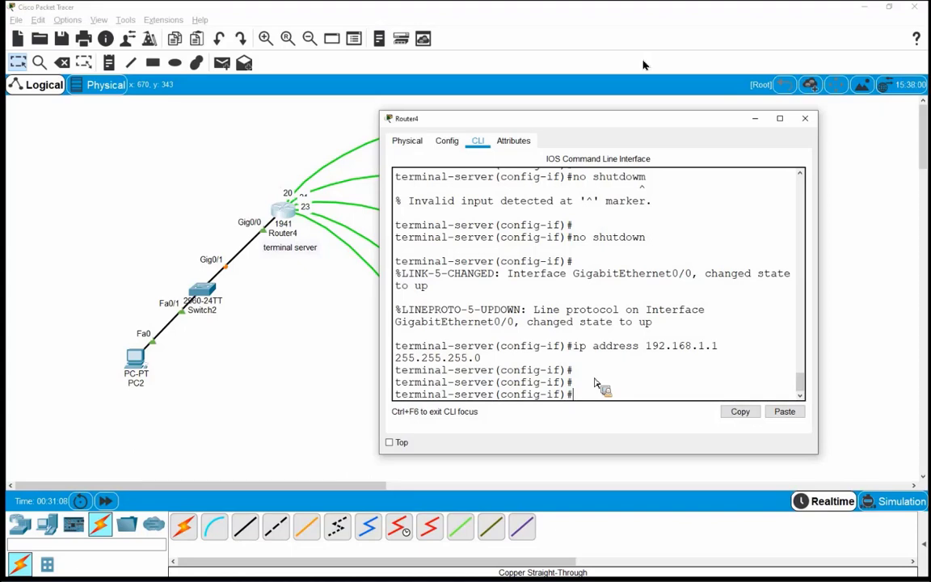
type("exit")
key("Return")
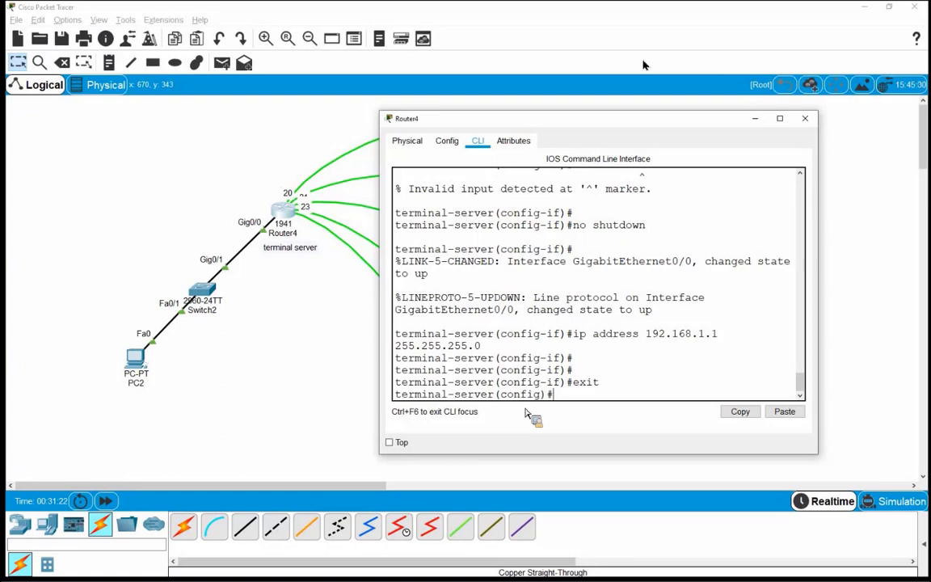
Step: Set SSH to version 2 with ip ssh version 2
type("ip")
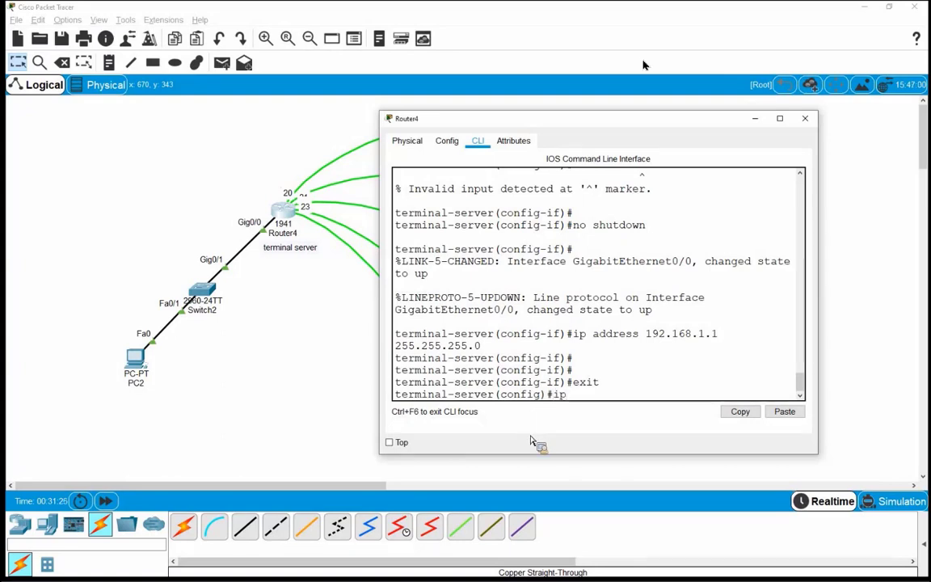
type(" s")
key("Tab")
type("s")
key("Tab")
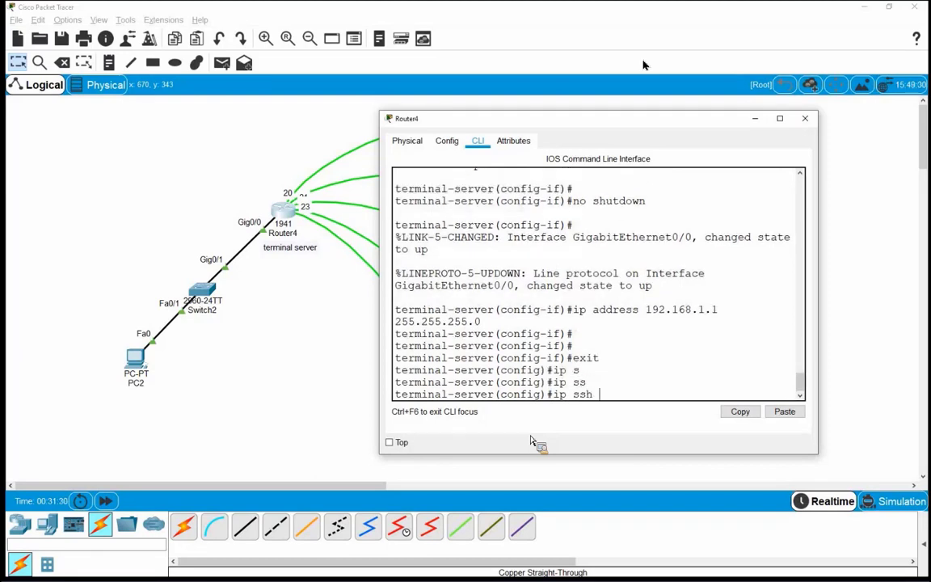
type("ver")
key("Tab")
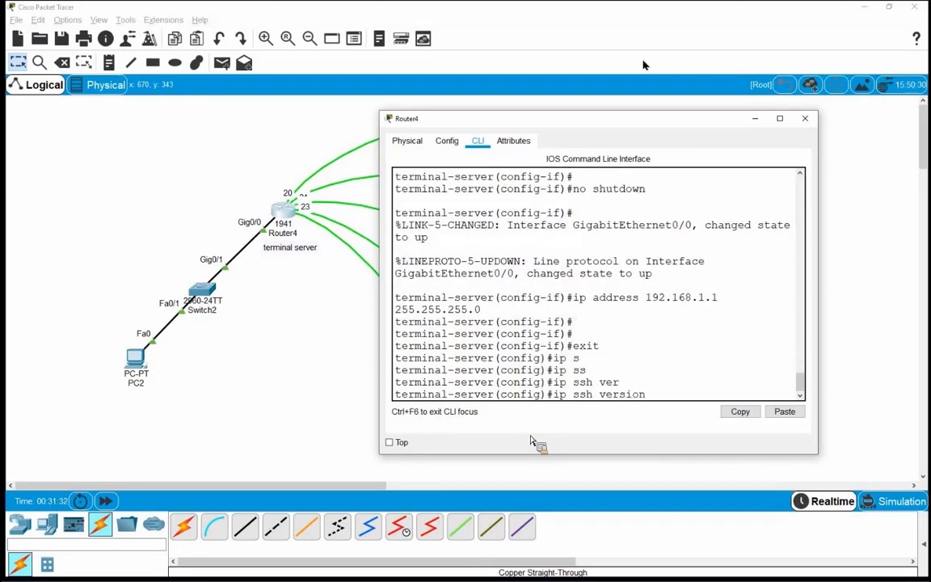
type("2")
key("Return")
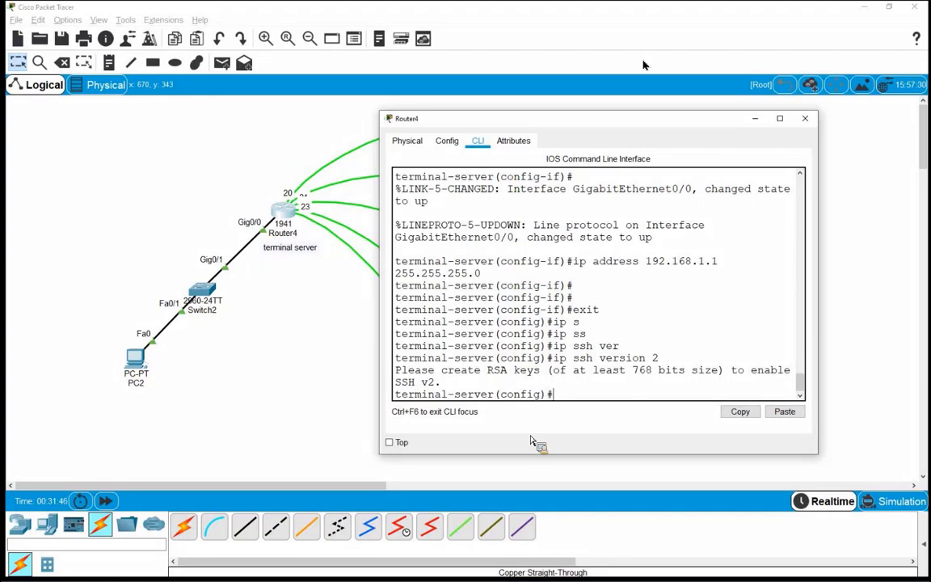
Step: Set the IP domain name to az-shabake
type("ip domai")
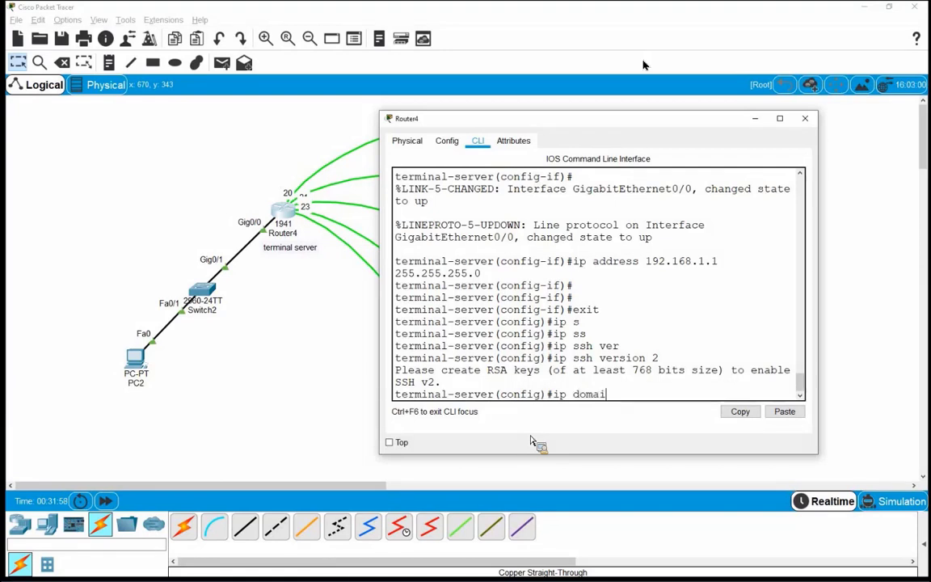
type("n-name")
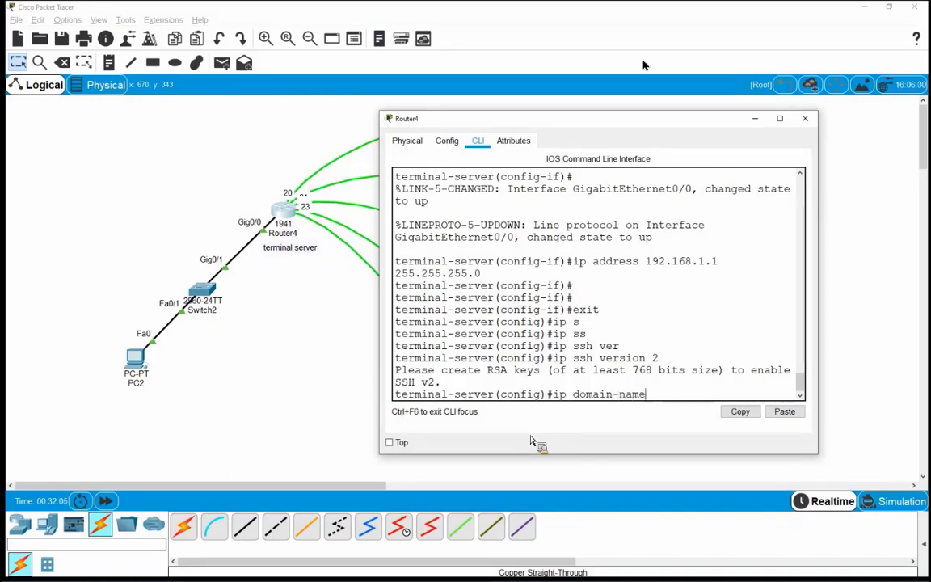
type(" az-sha")
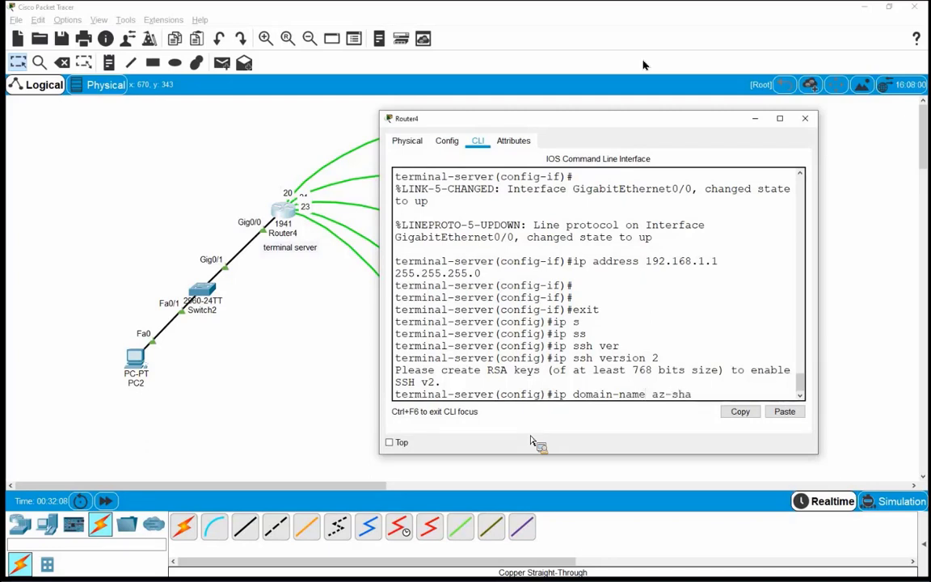
type("bake")
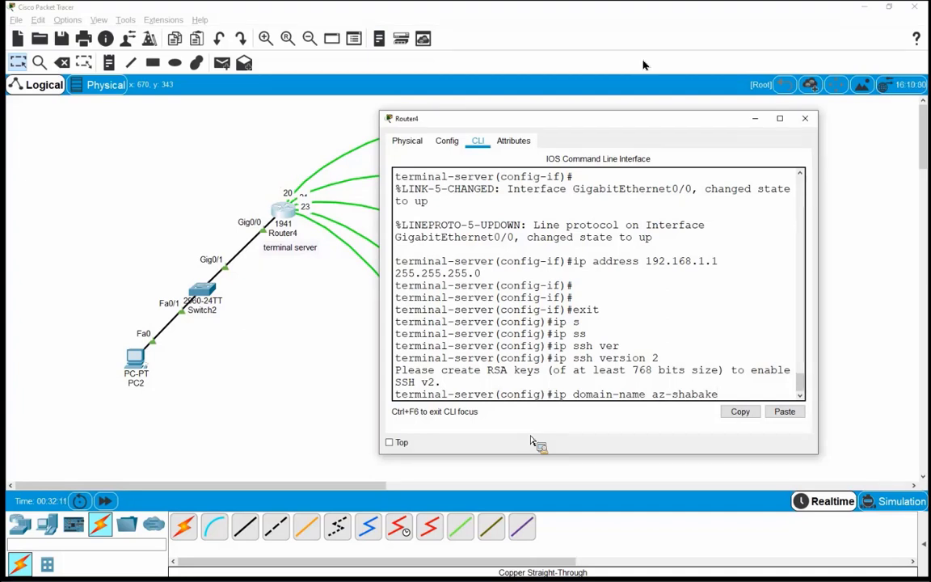
key("Return")
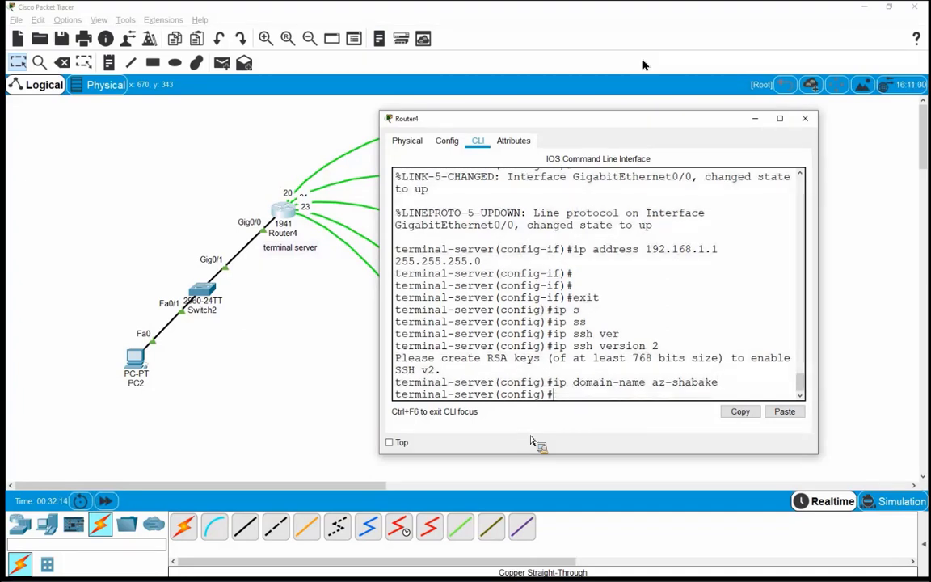
Step: Generate RSA keys with a 1024-bit modulus using crypto key generate rsa
type("cr")
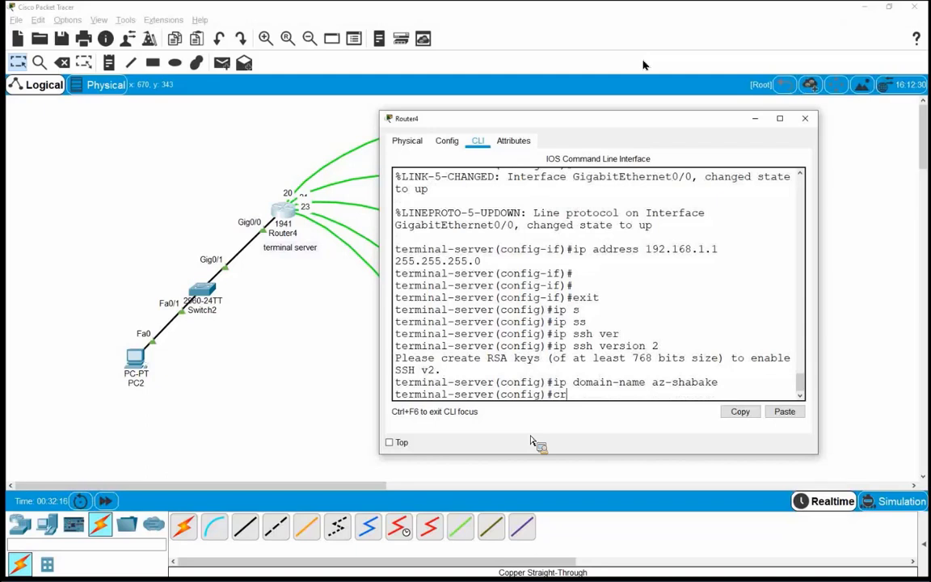
type("y")
key("Tab")
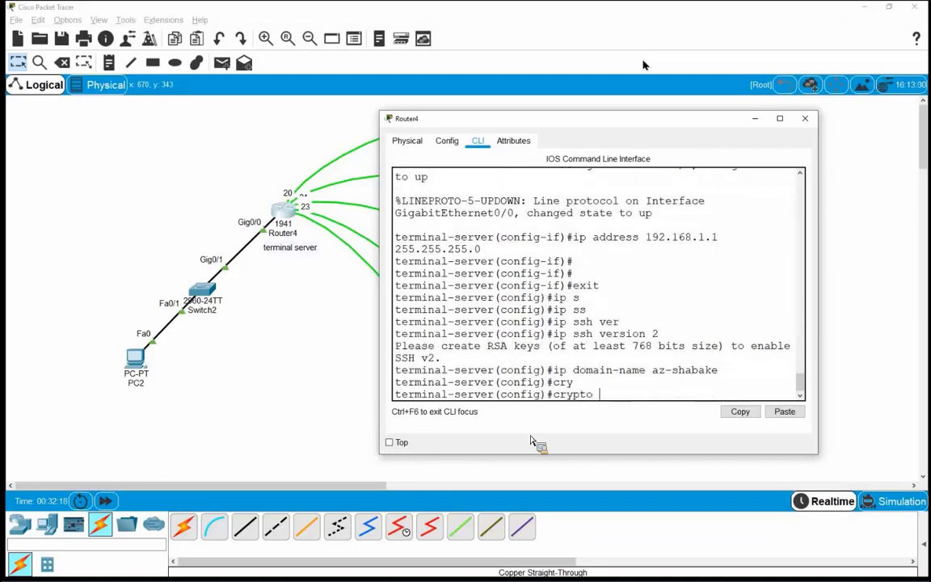
type("key")
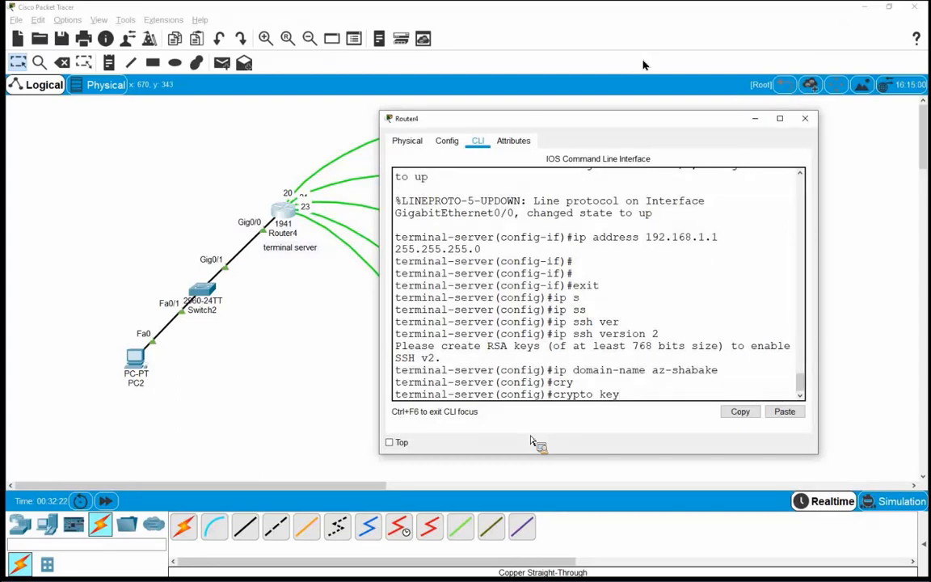
type(" ge")
key("Tab")
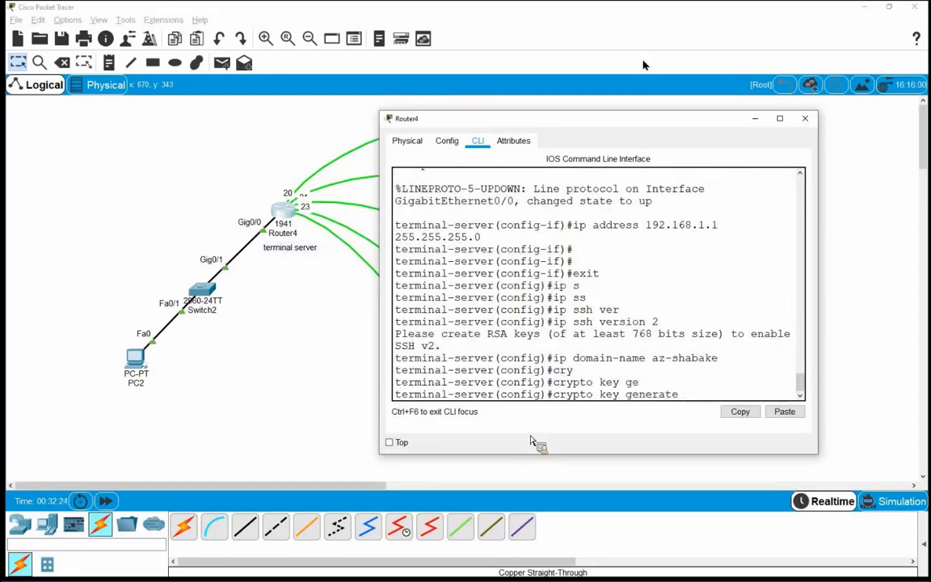
type("rsa")
key("Return")
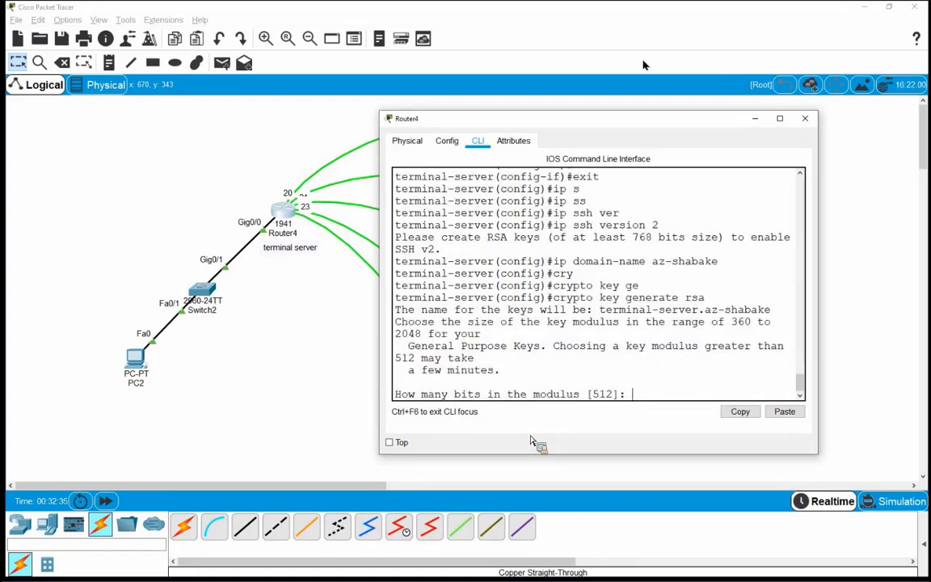
type("1024")
key("Return")
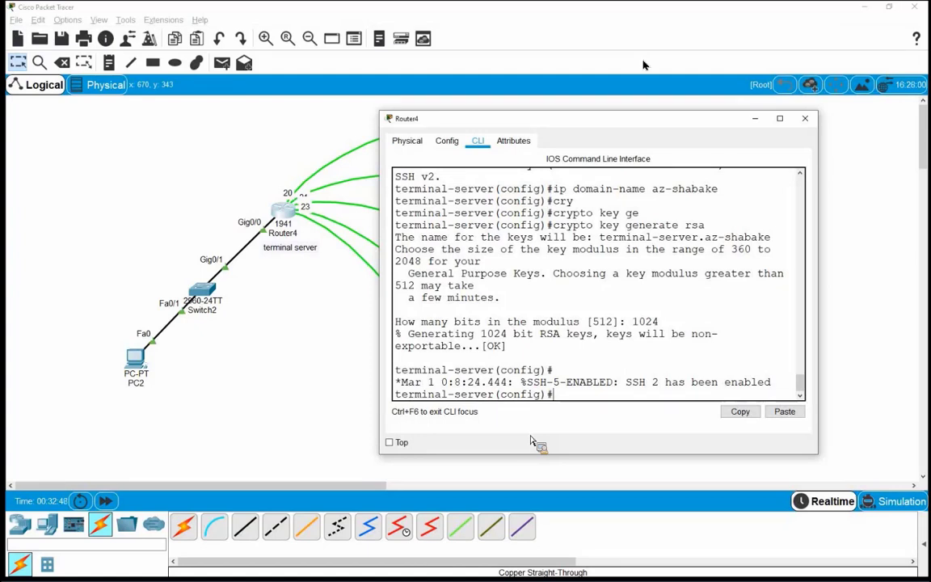
Step: Create a privilege 15 local user with a secret password
type("use")
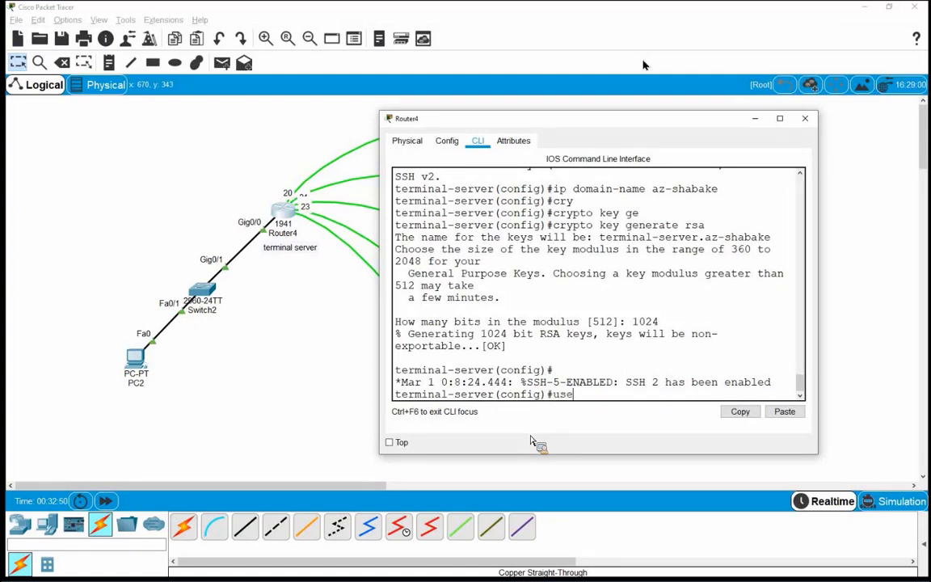
key("Tab")
type("t")
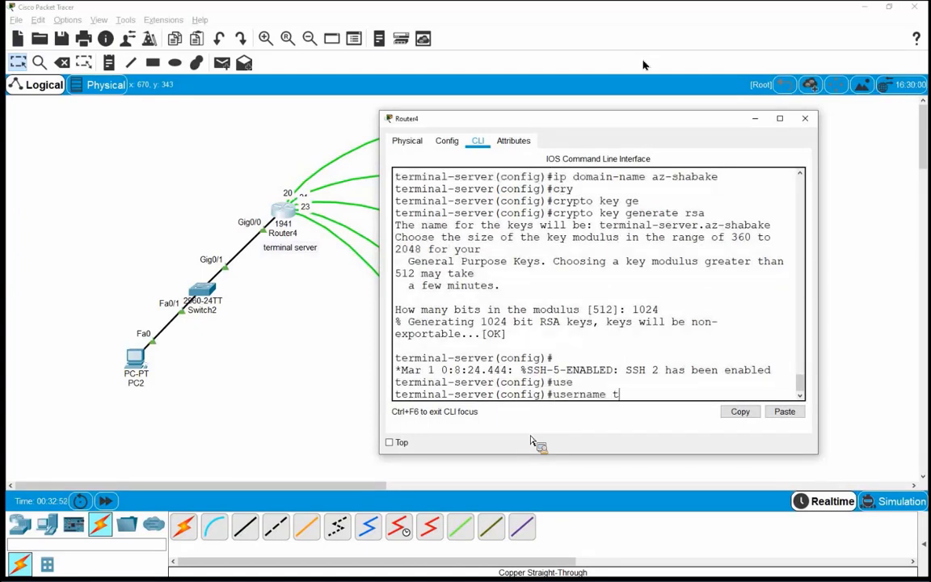
type("est")
type(" pr")
key("Tab")
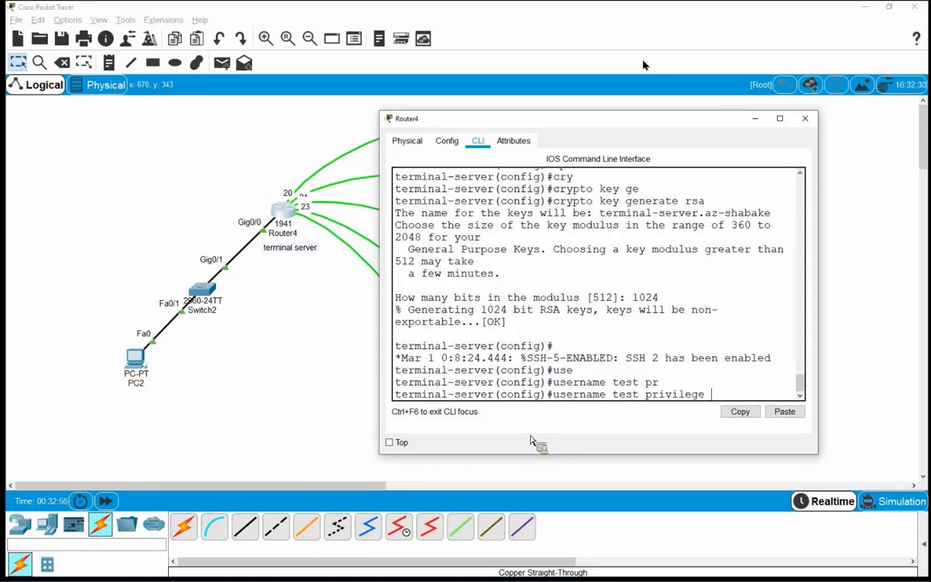
type("15")
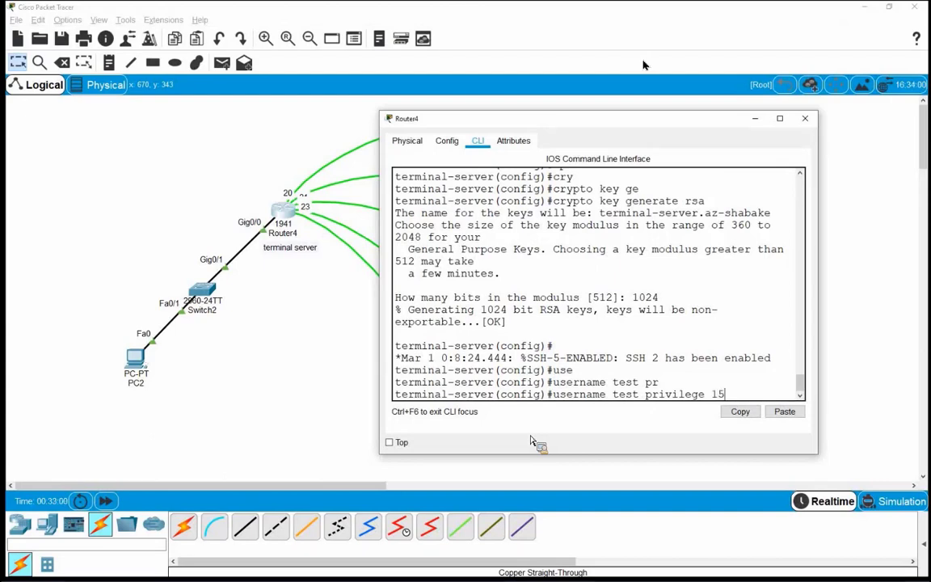
key("Return")
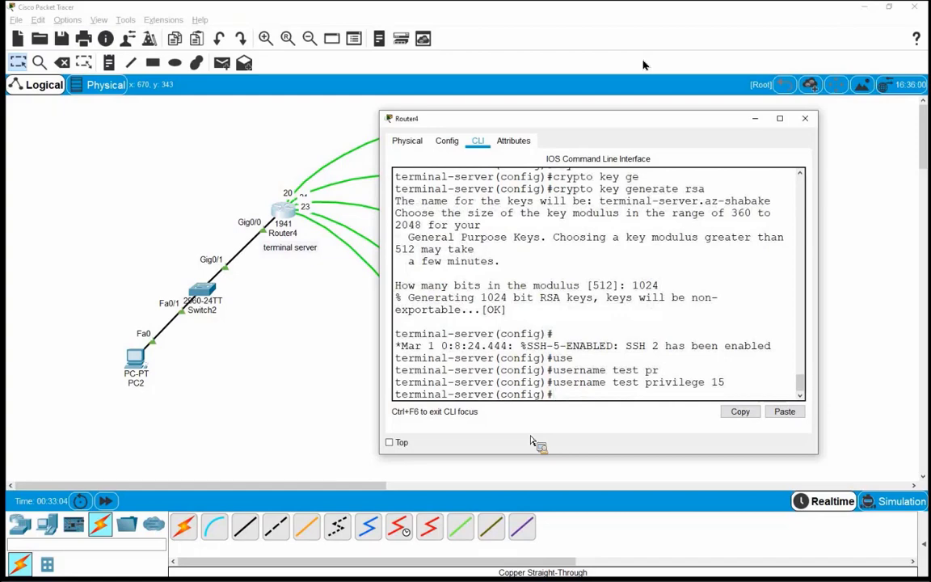
key("Up")
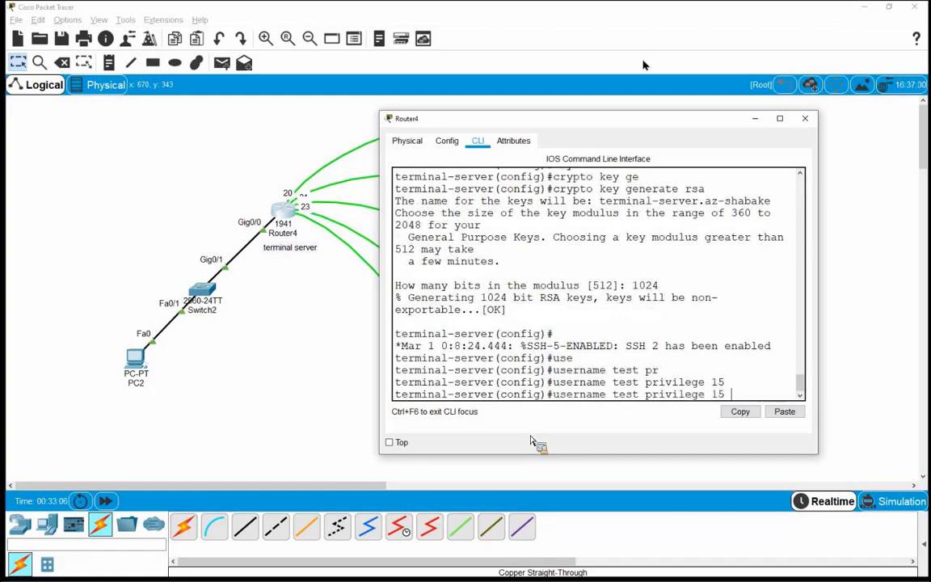
type("ser")
key("Tab")
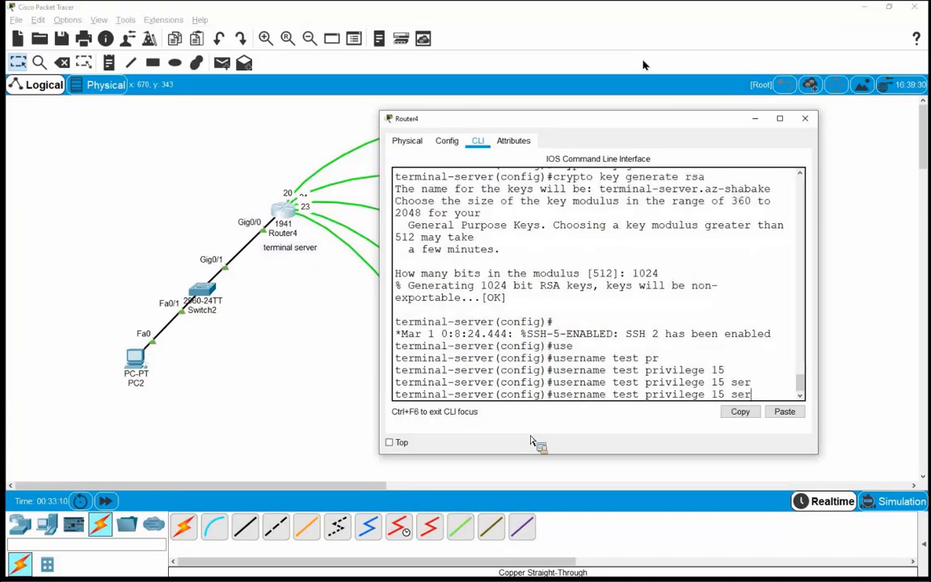
key("BackSpace")
type("c")
key("Tab")
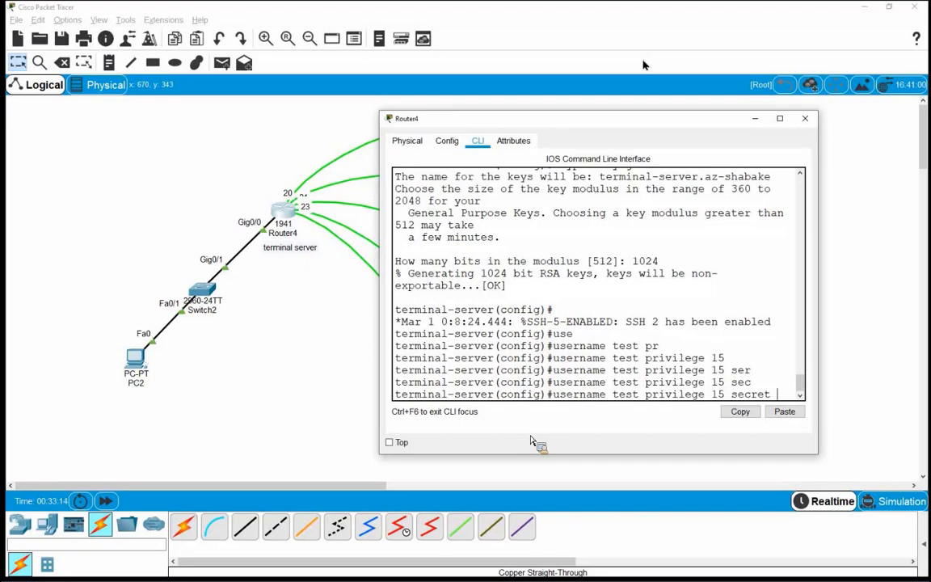
type("123456")
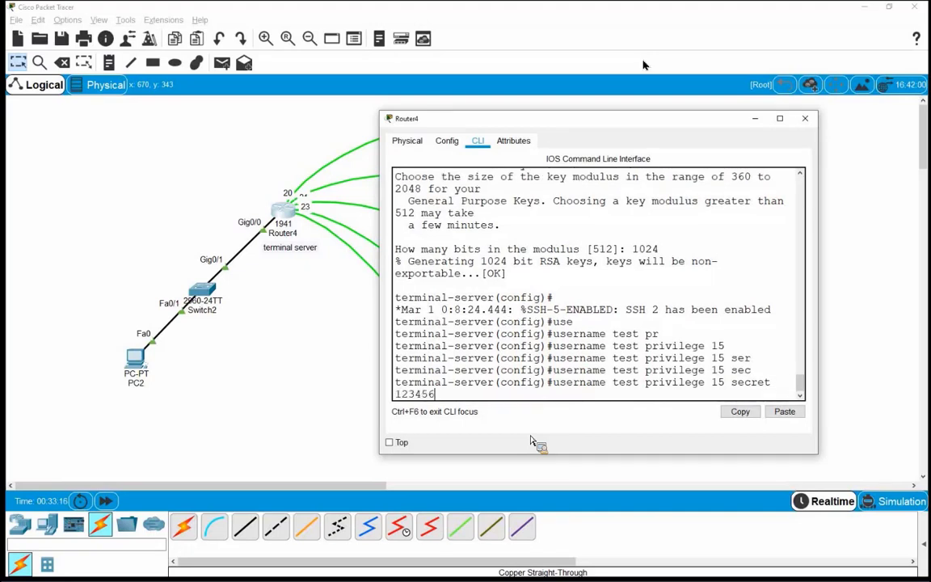
key("Return")
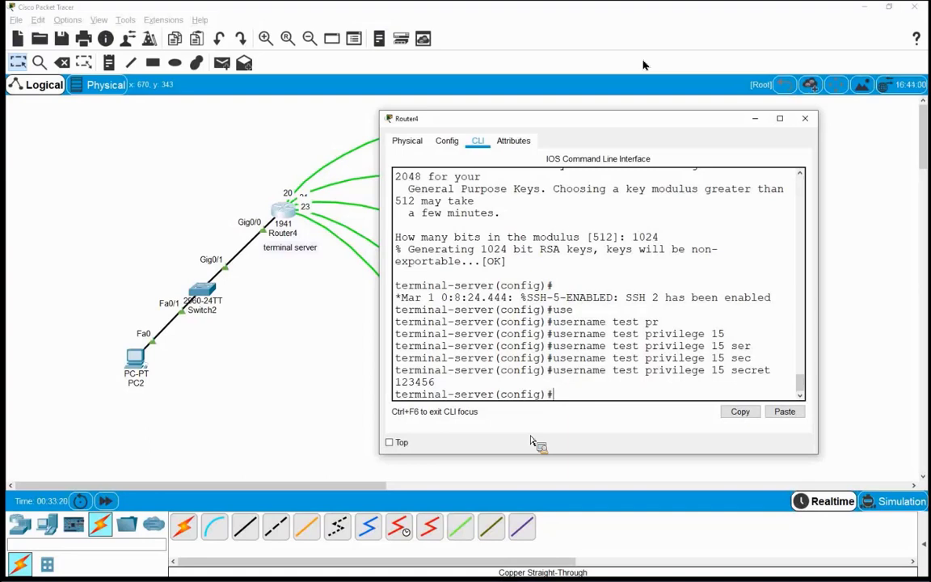
Step: Set the router's enable secret password
type("ena")
key("Tab")
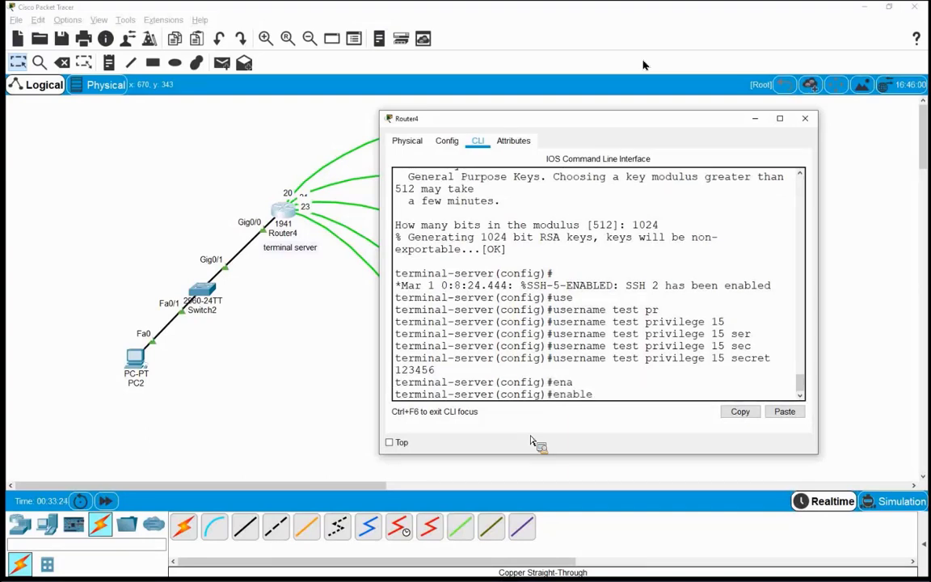
type("sec")
key("Tab")
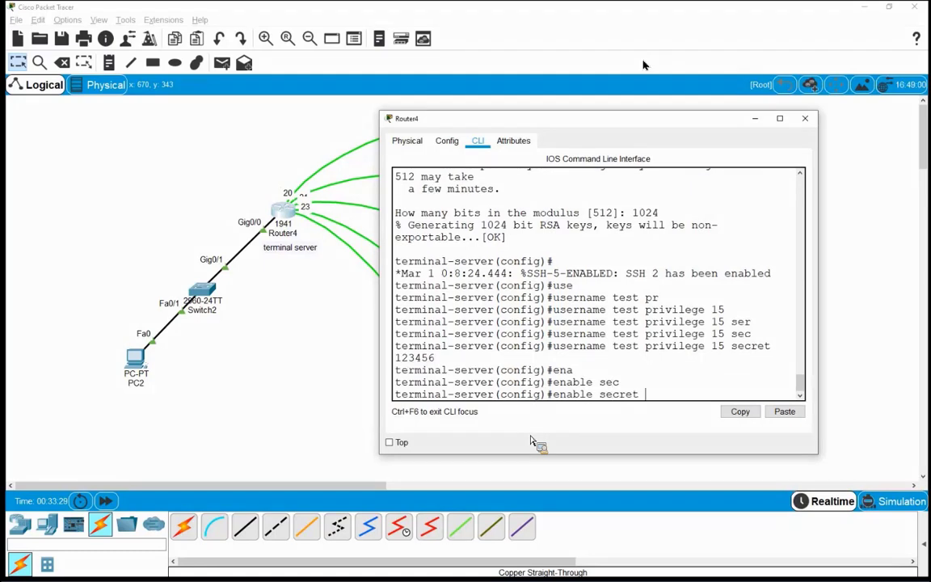
type("123")
key("Return")
key("Return")
key("Return")
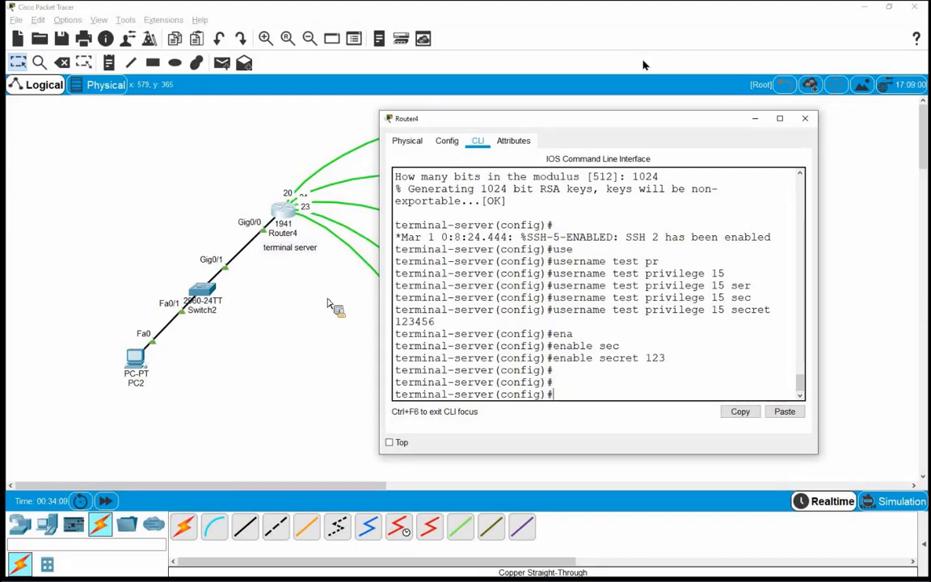
Step: Configure line vty 0 15 to use login local
type("line")
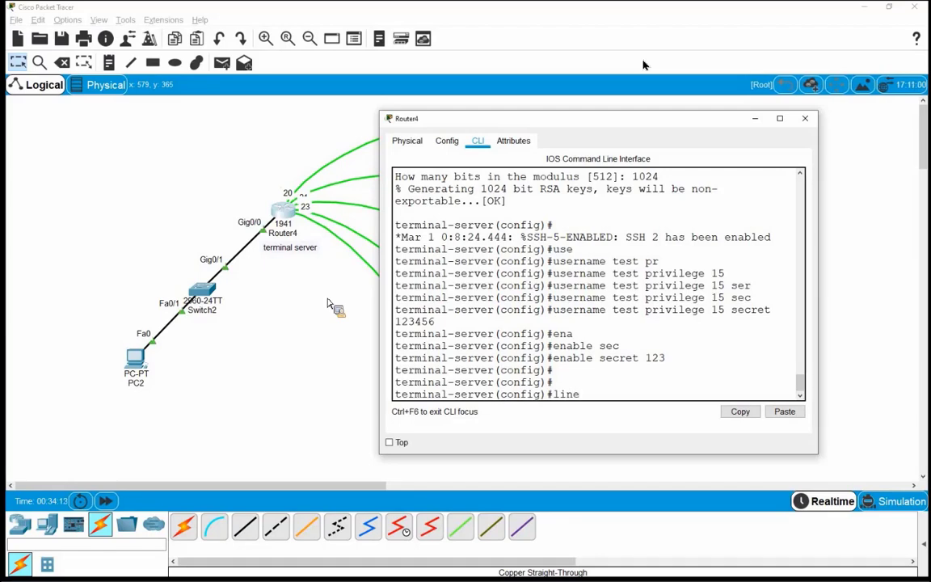
key("Tab")
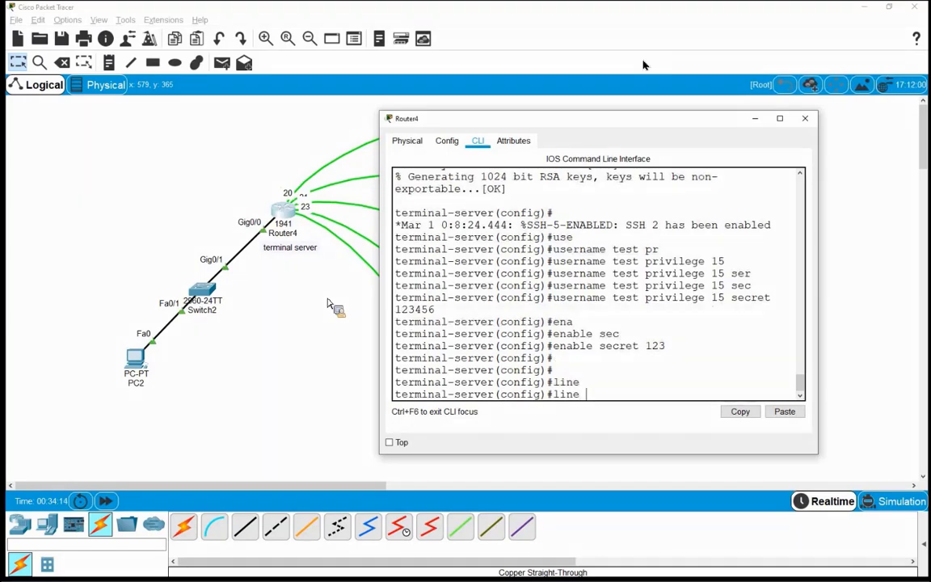
type("vt")
key("Tab")
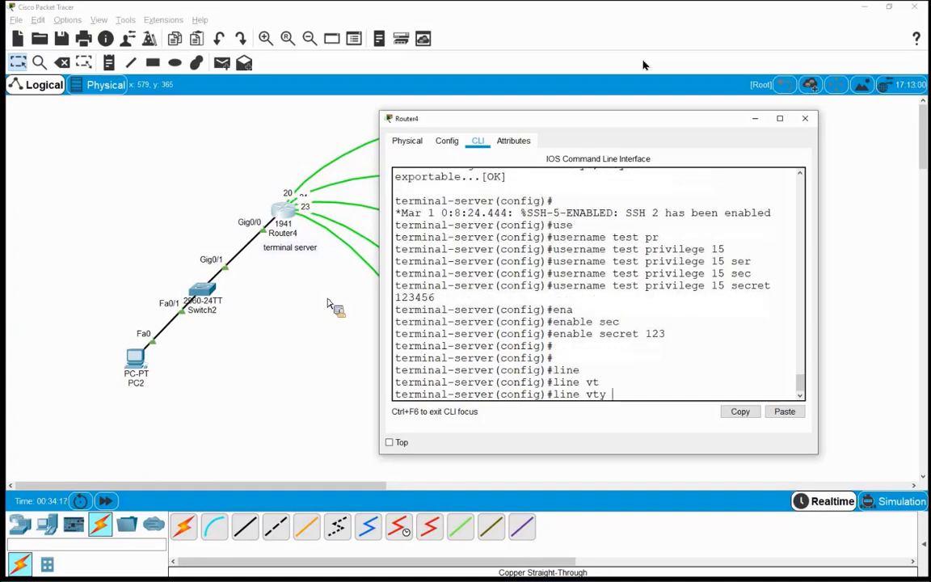
type("0 15")
key("Return")
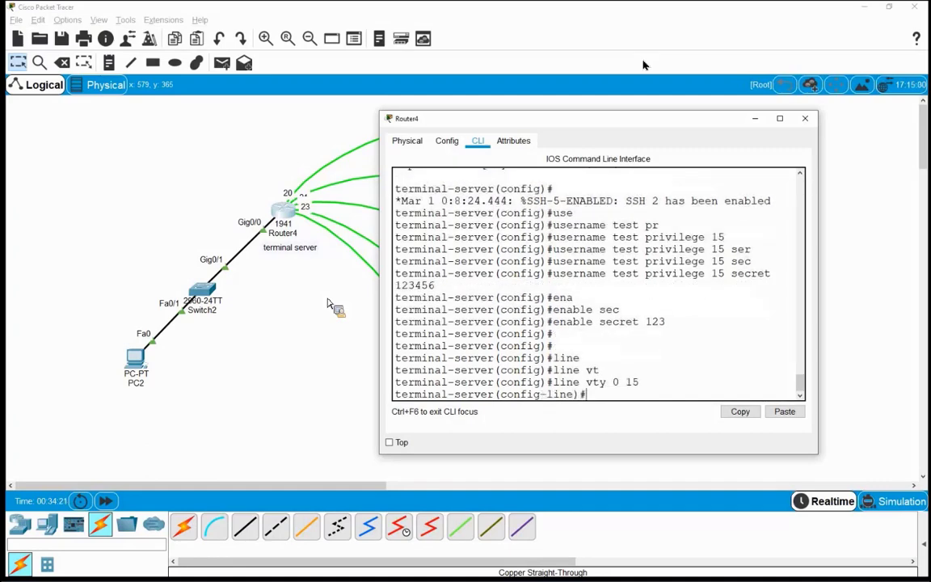
type("login")
key("Tab")
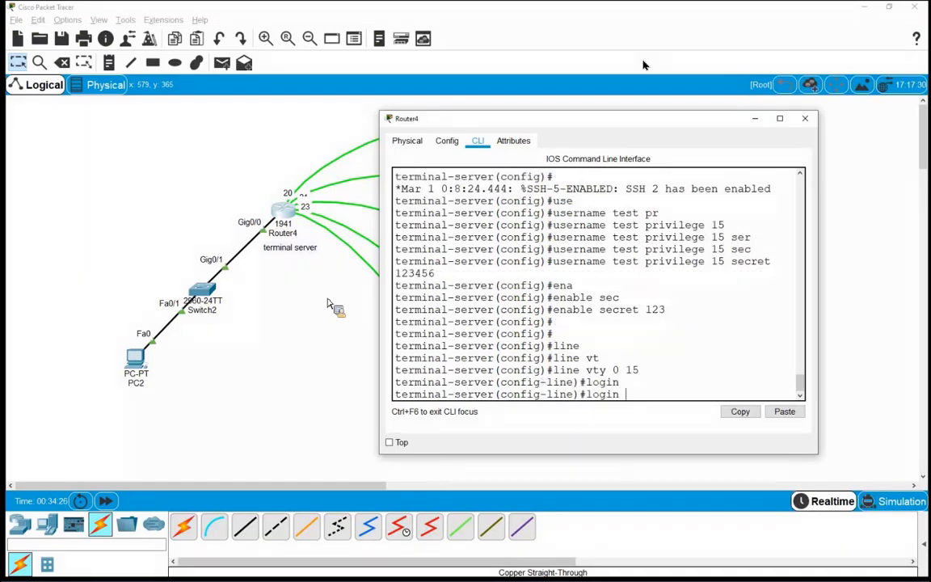
type("lo")
key("Tab")
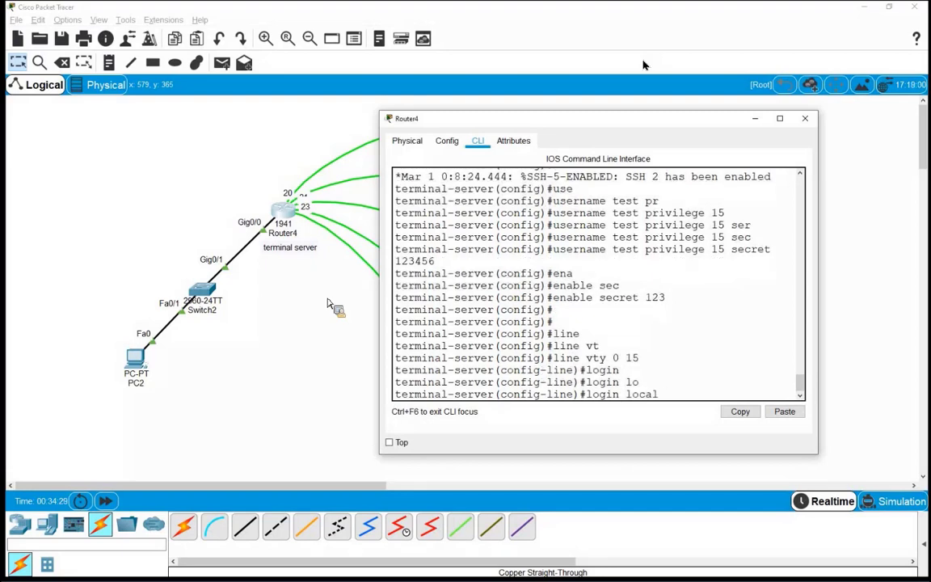
key("Return")
Step: Allow all protocols with transport input all on the VTY lines, then close Router4's window
type("terminal-server(config-line)#t")
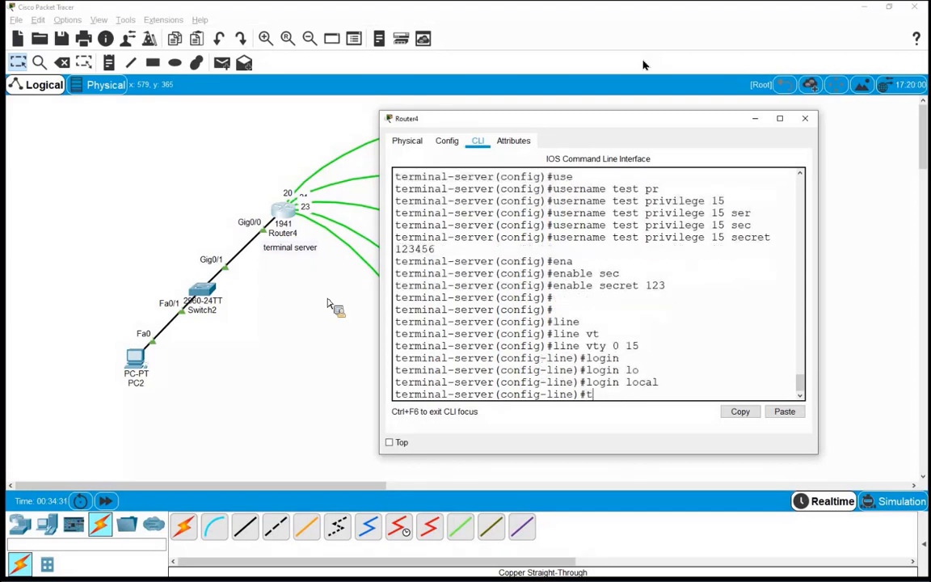
type("re")
key("BackSpace")
type("a")
key("Tab")
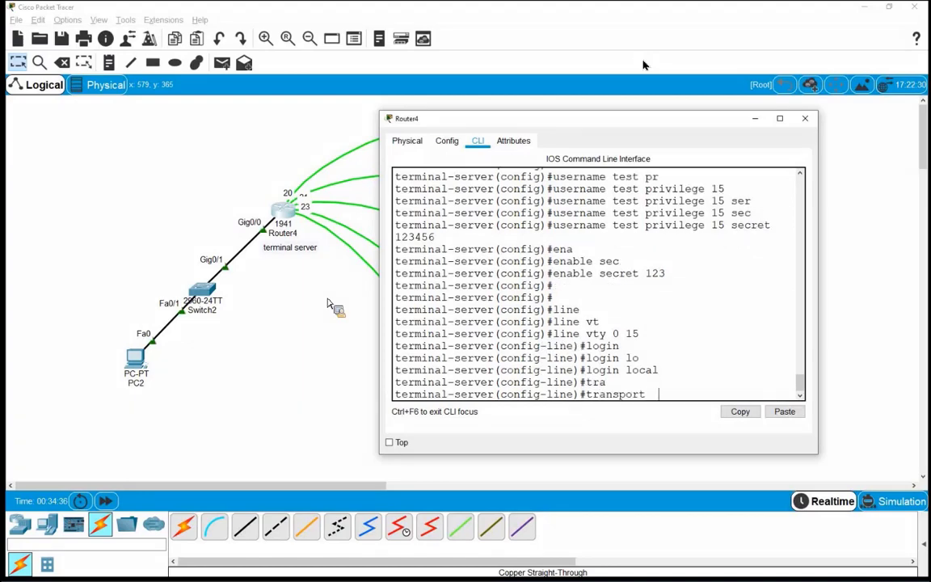
key("BackSpace")
type("in")
key("Tab")
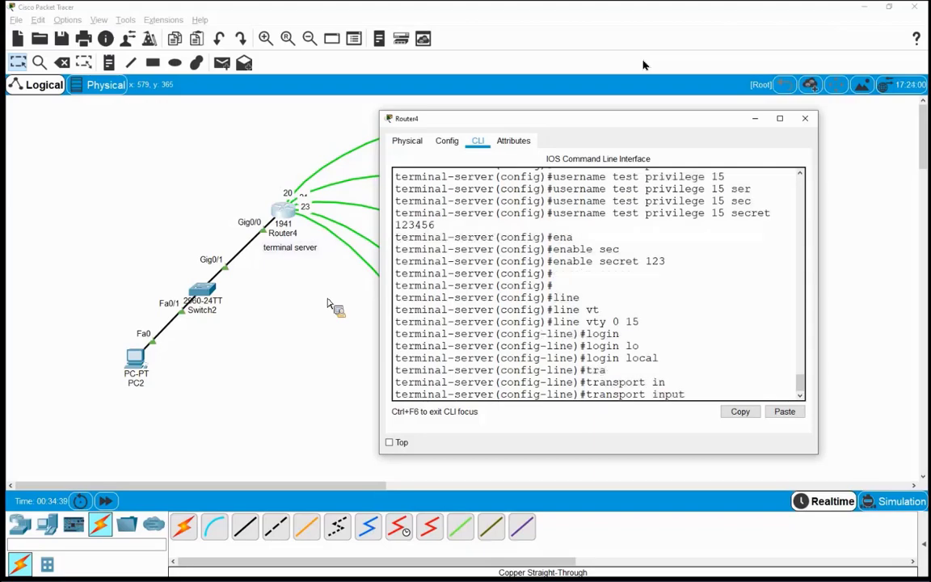
type("all")
left_click(644, 65)
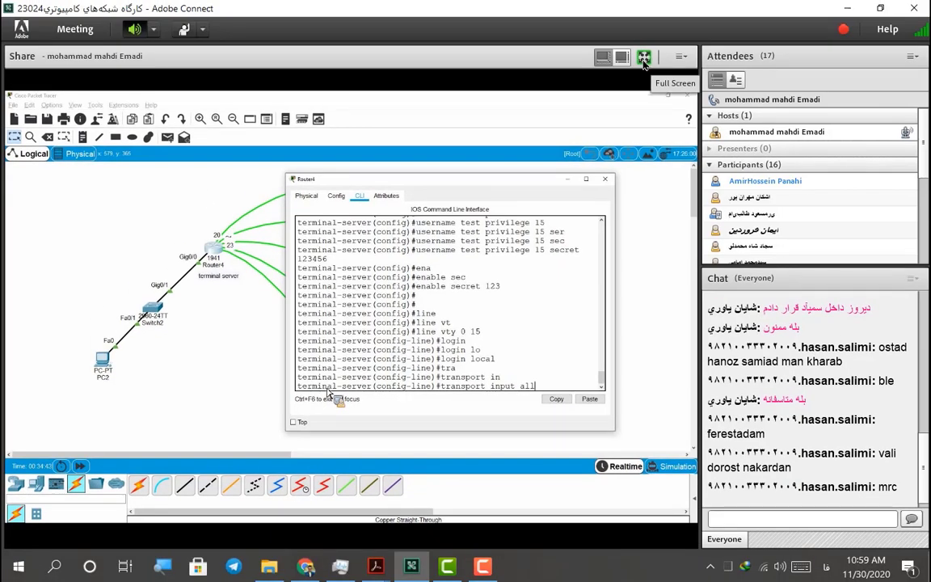
left_click(644, 61)
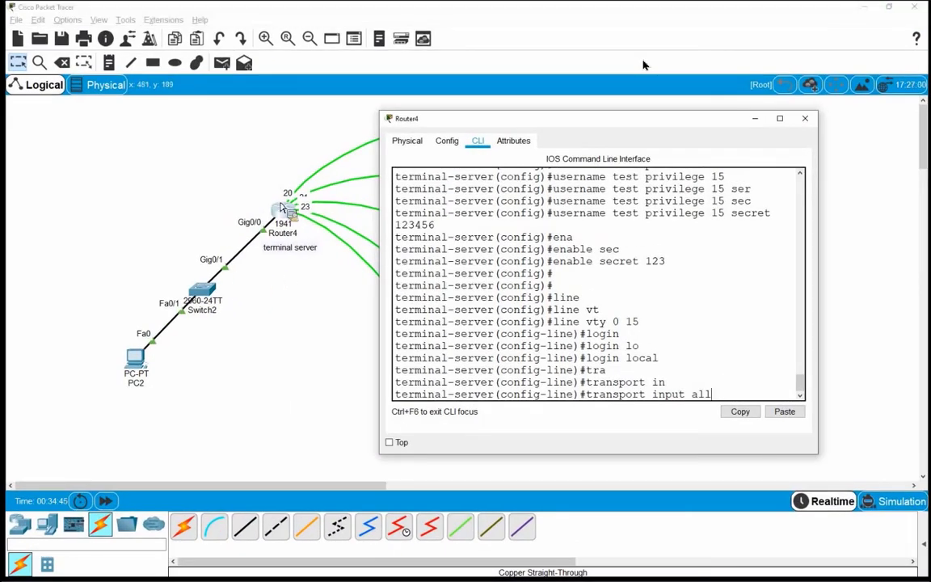
key("super+a")
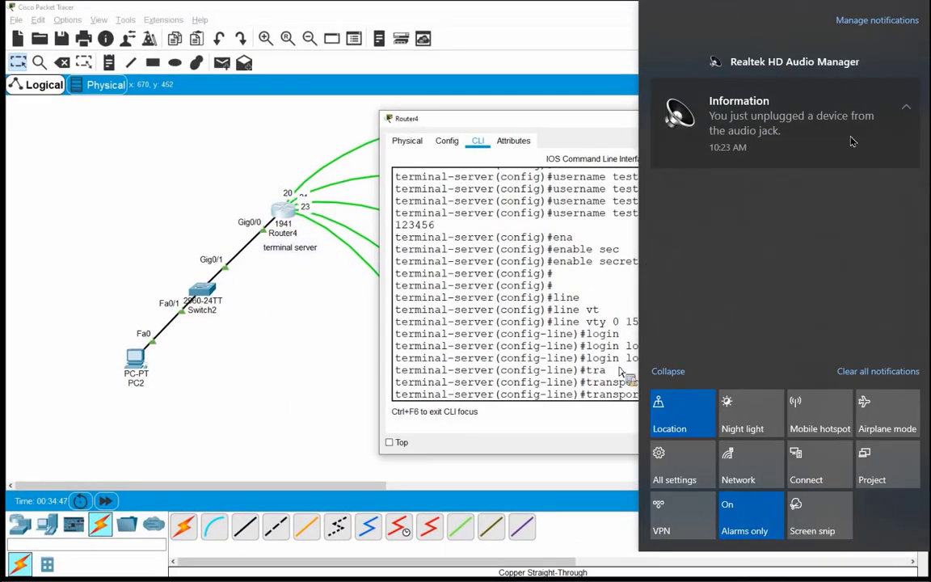
left_click(856, 371)
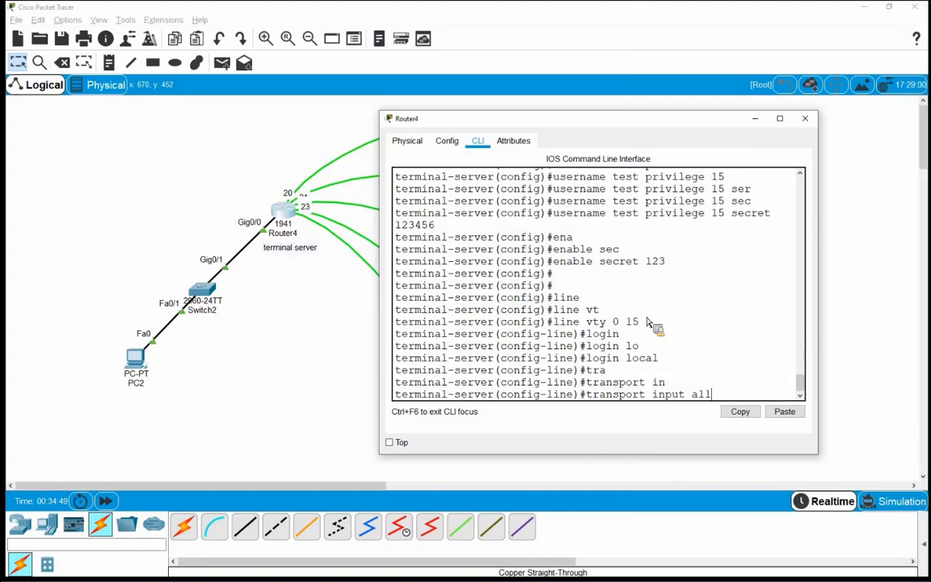
key("Return")
key("Return")
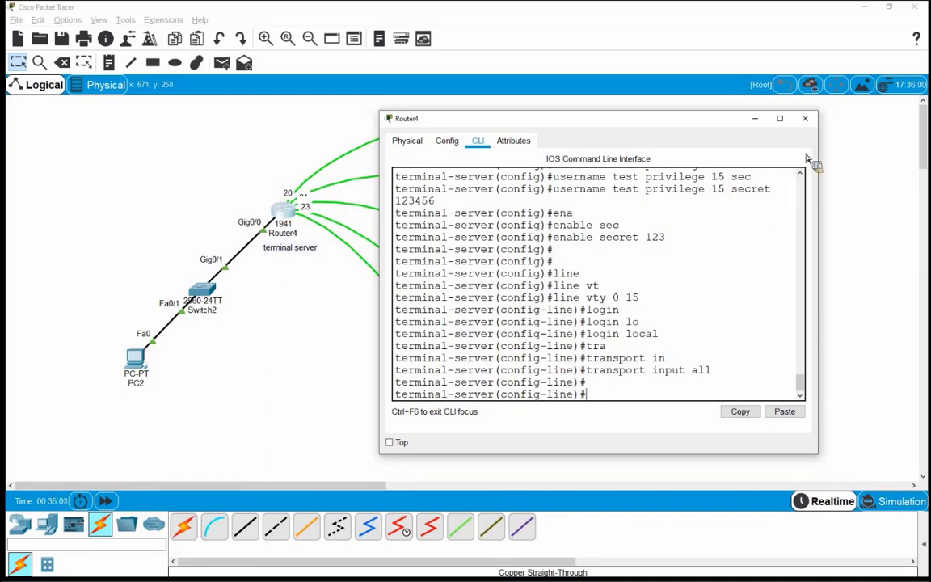
left_click(805, 118)
Step: Give PC2 static IPv4 192.168.1.10, mask 255.255.255.0 and default gateway 192.168.1.1
left_click(135, 359)
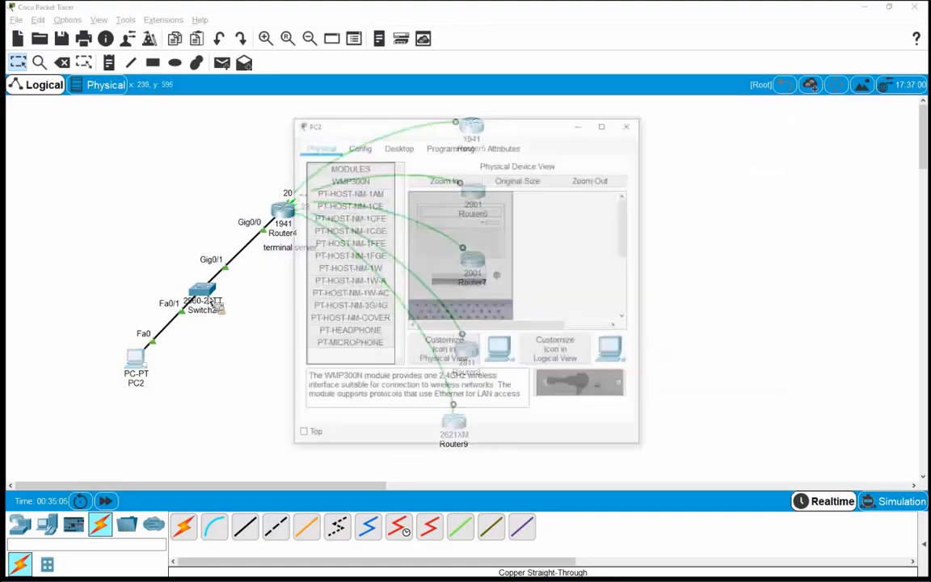
left_click(389, 149)
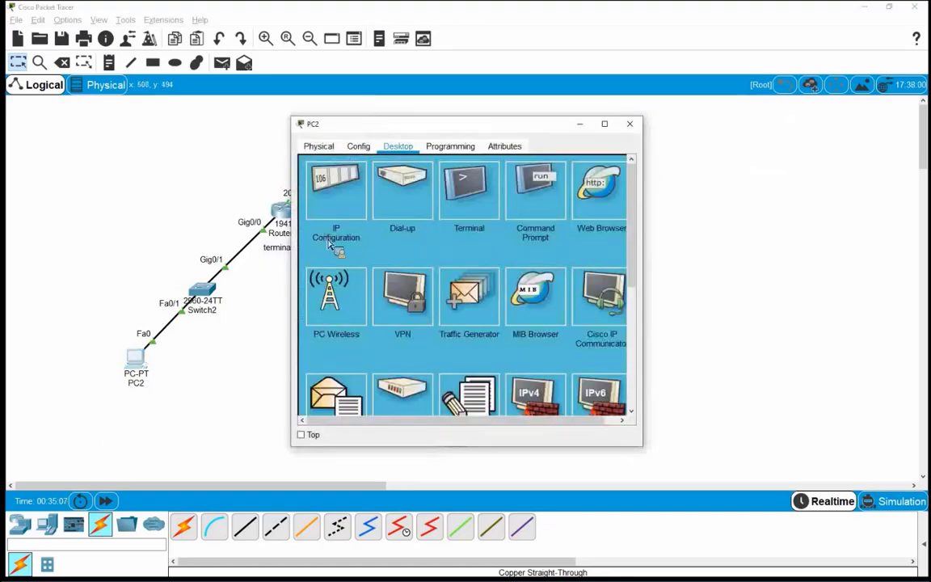
left_click(330, 244)
left_click(400, 231)
type("192")
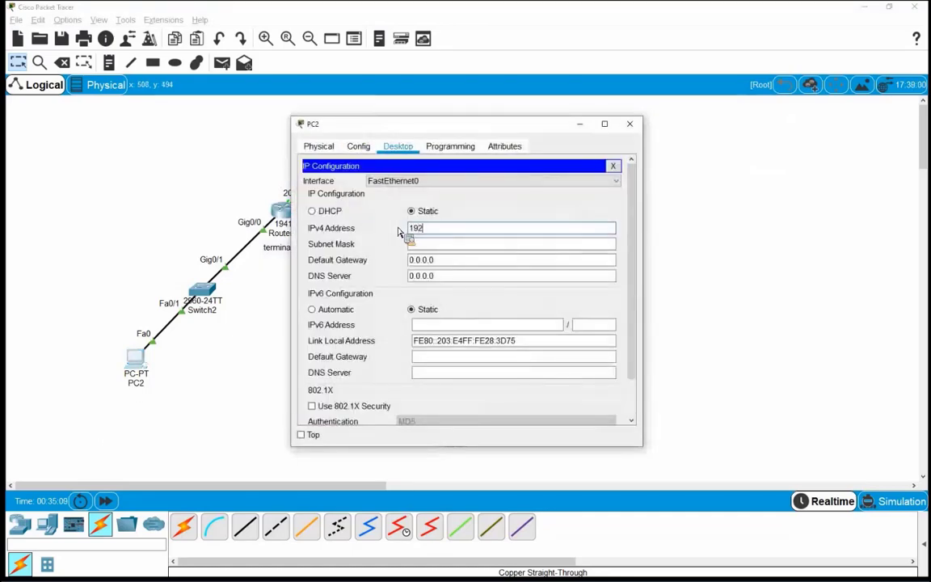
type(".168.1.10")
key("Tab")
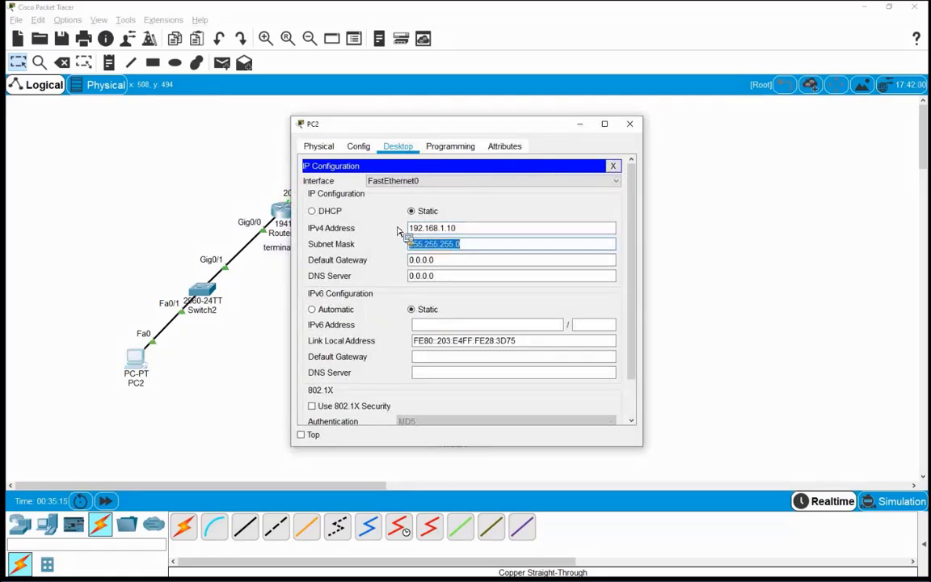
key("Tab")
type("1")
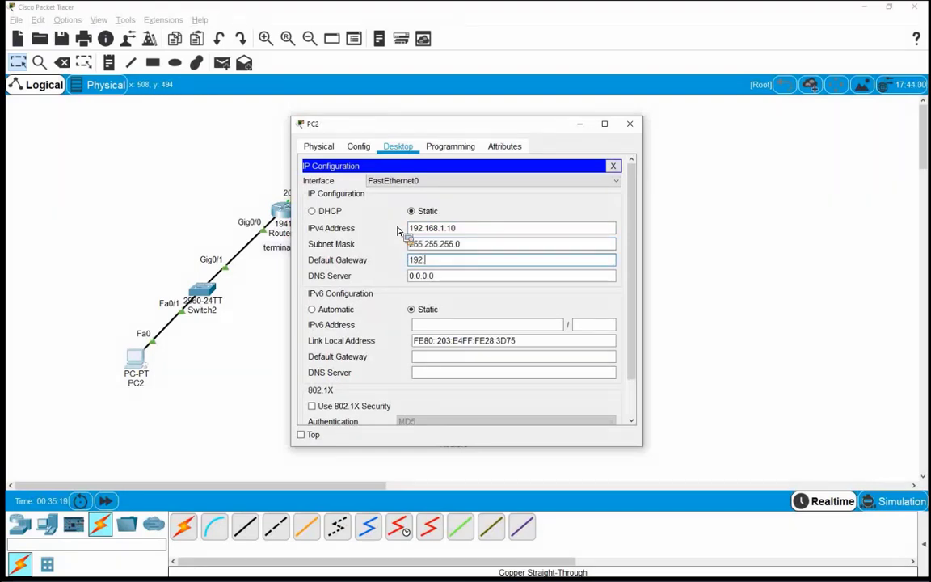
type("92.168.1.1")
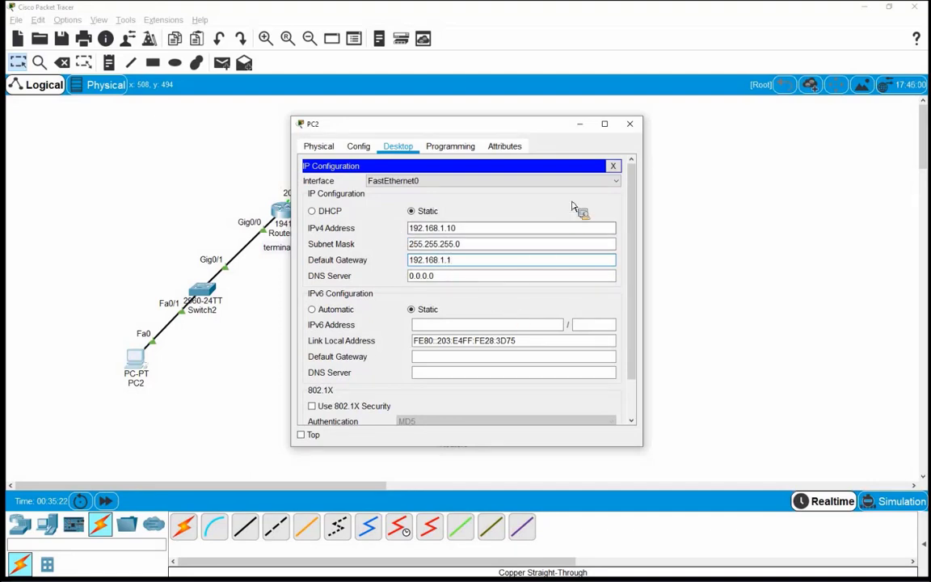
left_click(612, 168)
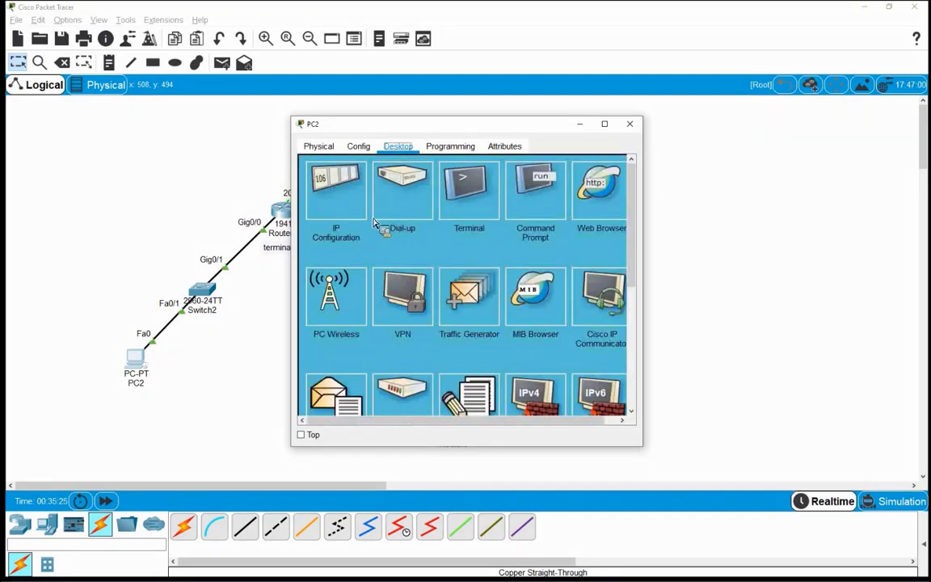
Step: Ping 192.168.1.1 from PC2's Command Prompt, widen the window, and begin typing ssh -l test 192.168.1.1
left_click(535, 189)
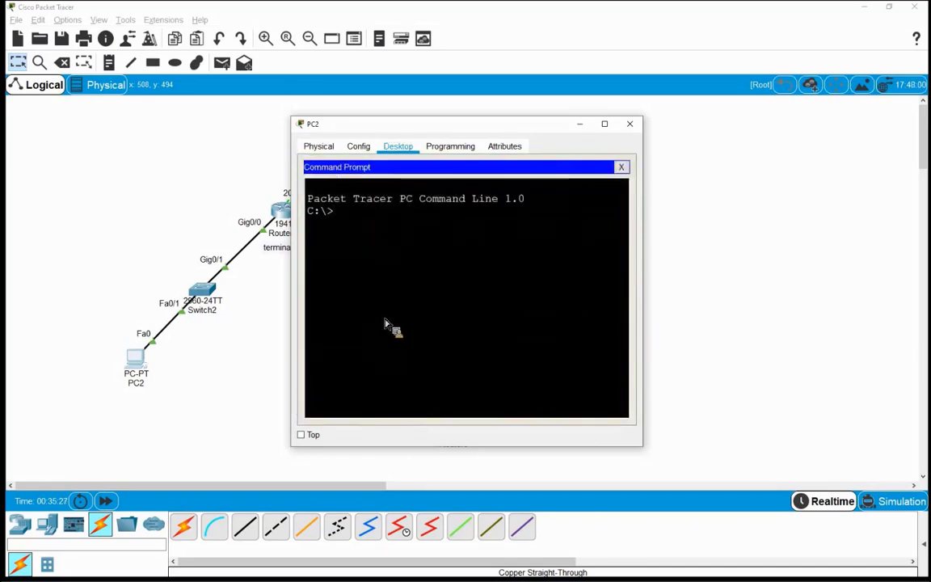
type("ping 19")
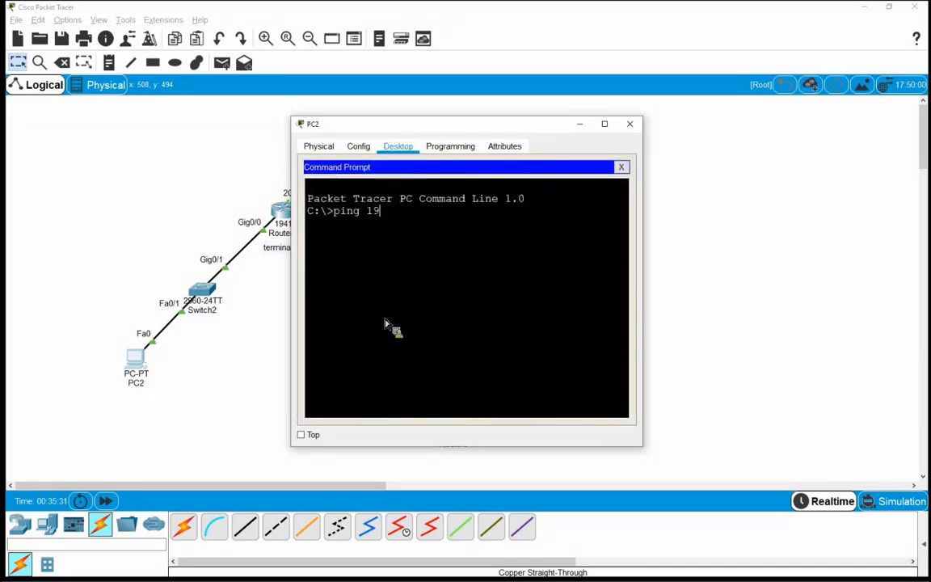
type("2.168.1.1")
key("Return")
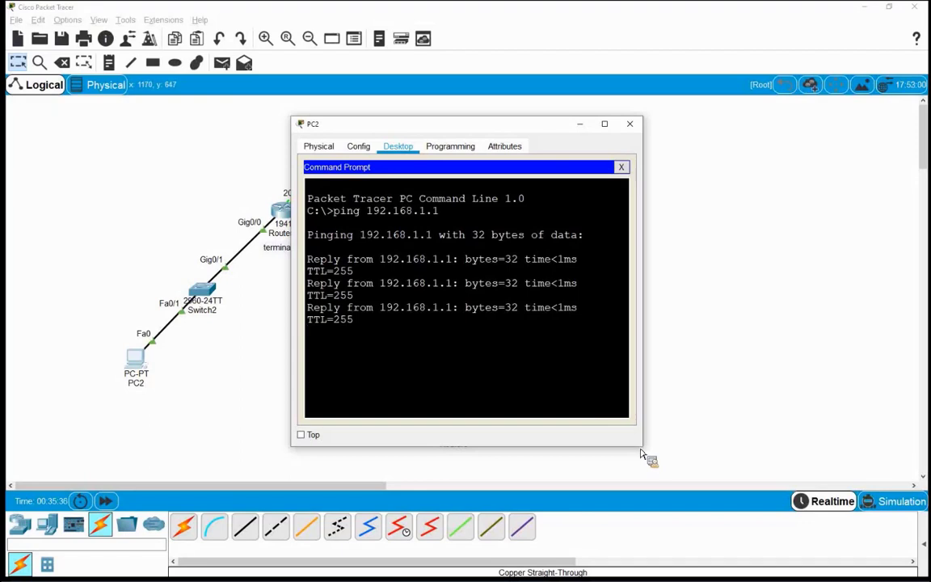
left_click_drag(655, 457, 779, 449)
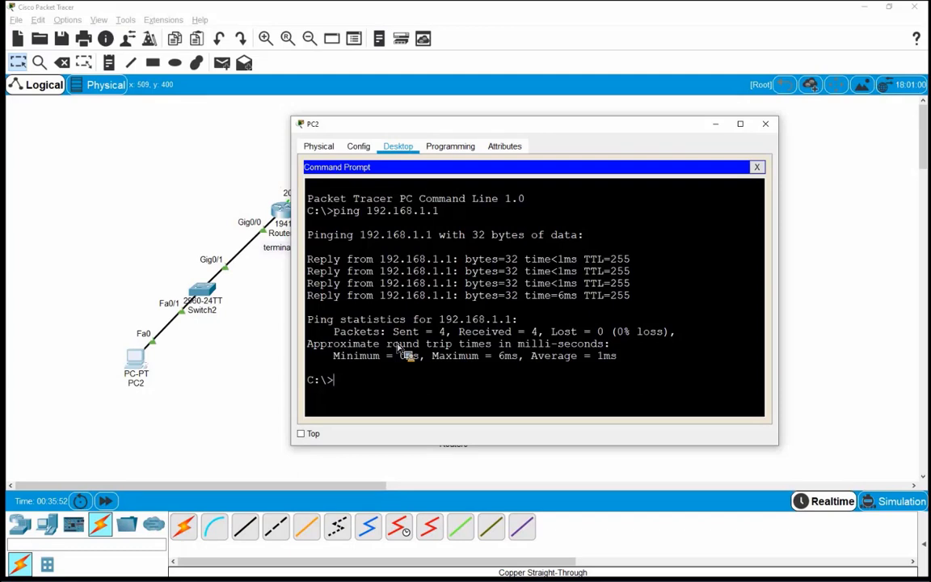
type("h -l test 192.16")
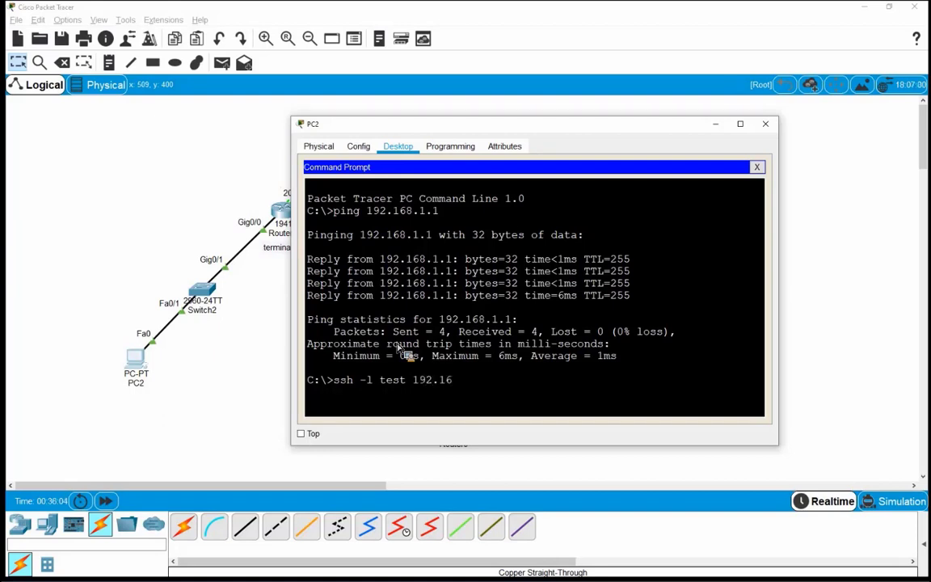
type("8.1.1")
Step: Log in over SSH as user test and point out the terminal-server# prompt
key("Return")
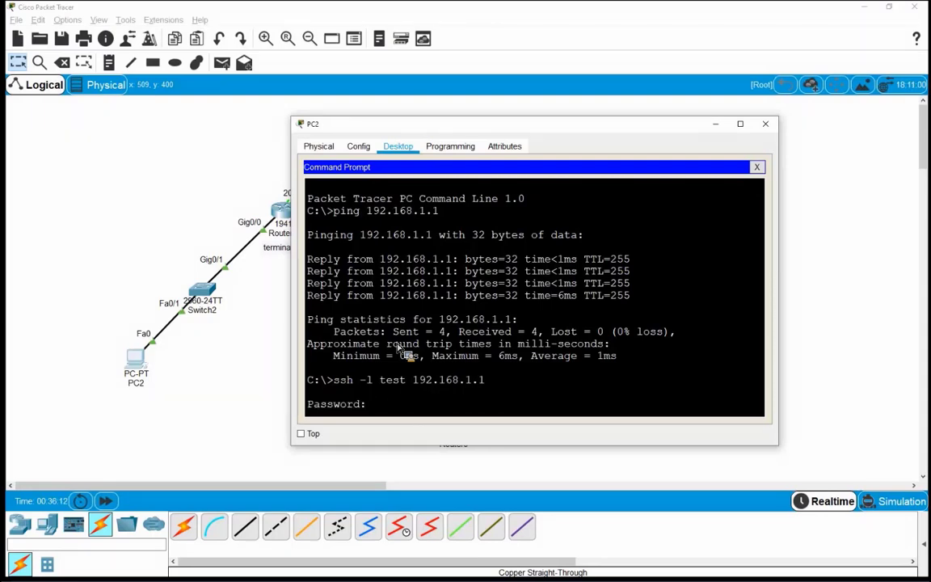
key("Return")
key("Return")
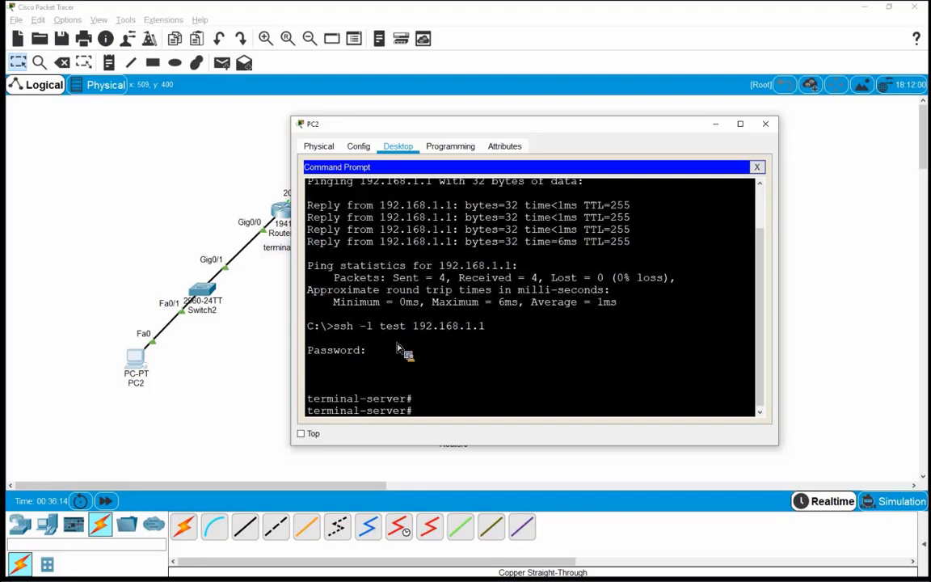
key("Return")
key("Return")
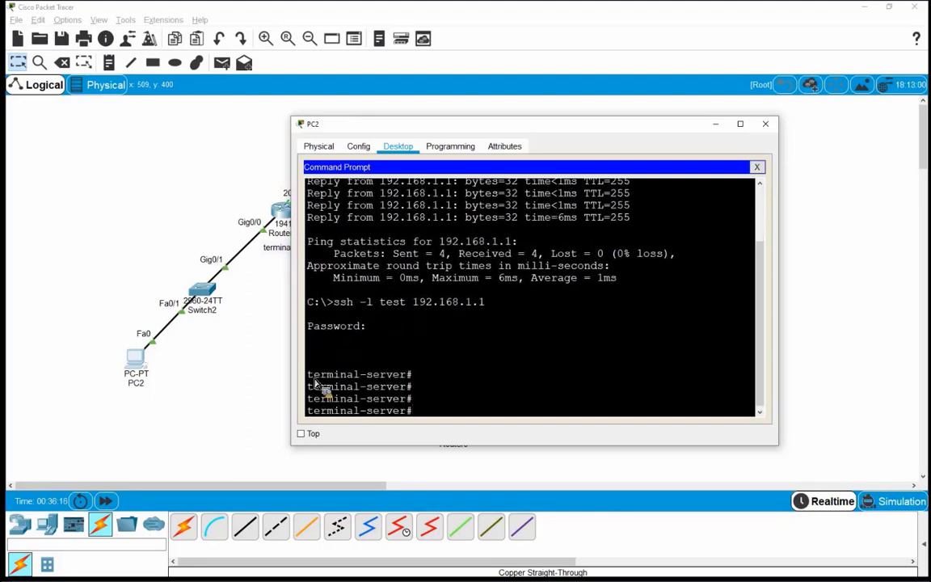
double_click(358, 375)
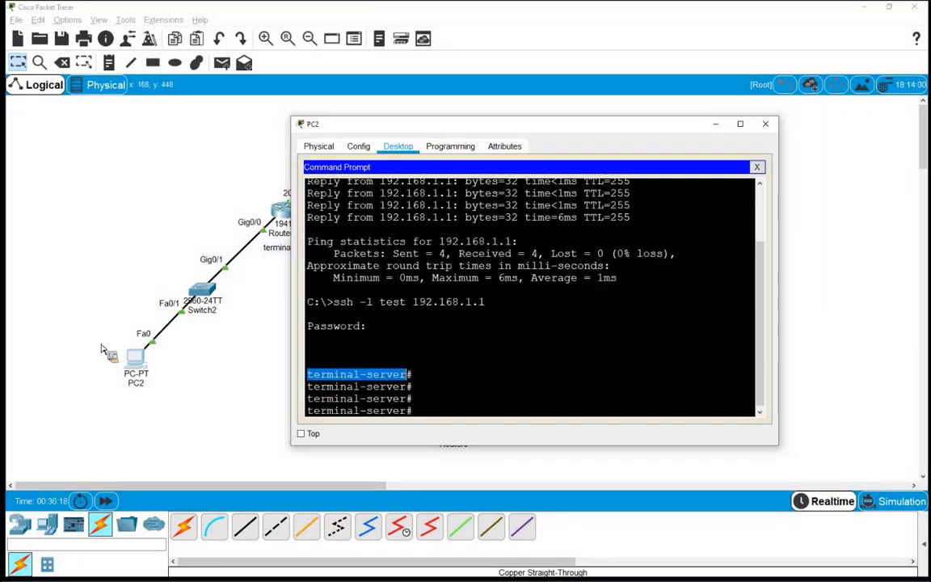
left_click(111, 314)
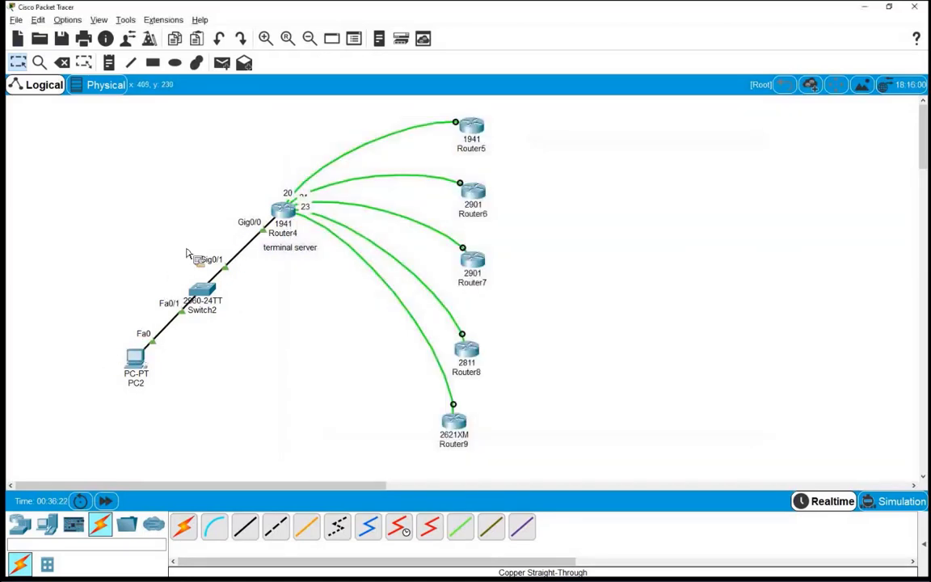
key("alt+Tab")
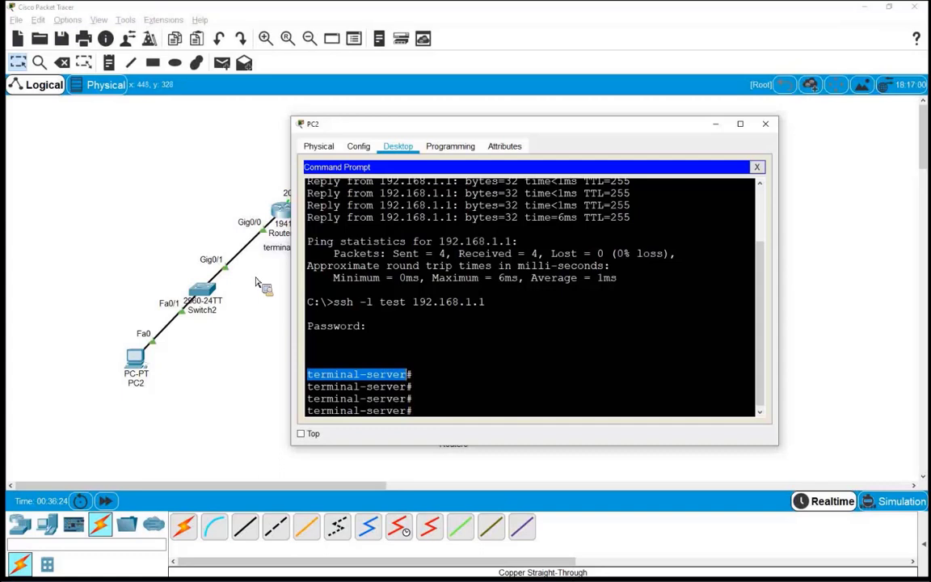
left_click(422, 417)
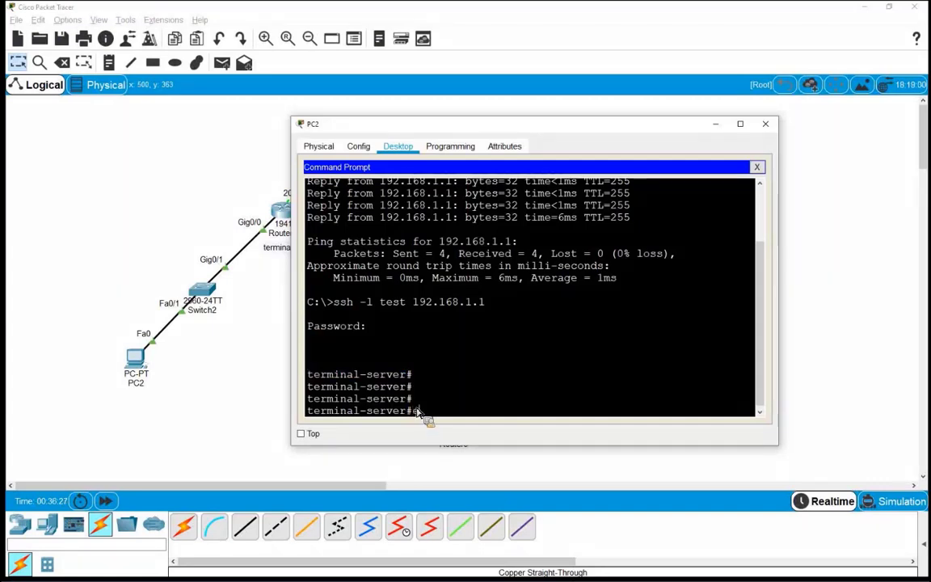
Step: End the SSH session with exit, returning to C:\>, and close PC2's window
type("exit")
key("Return")
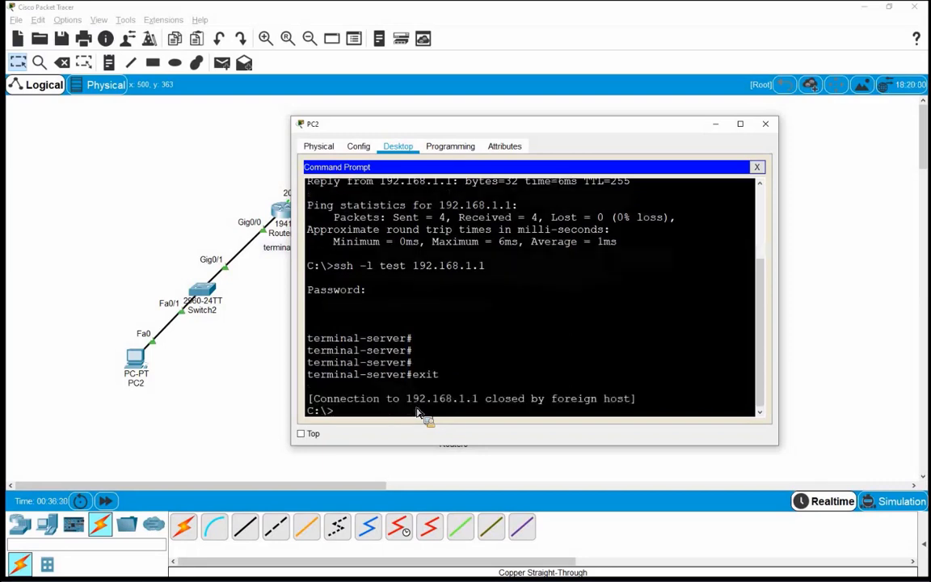
key("Return")
key("Return")
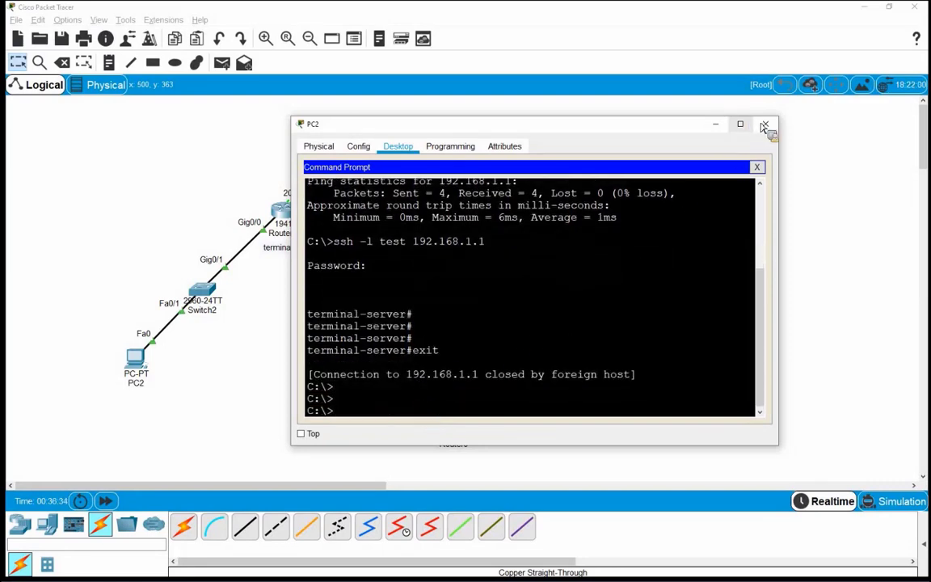
left_click(764, 127)
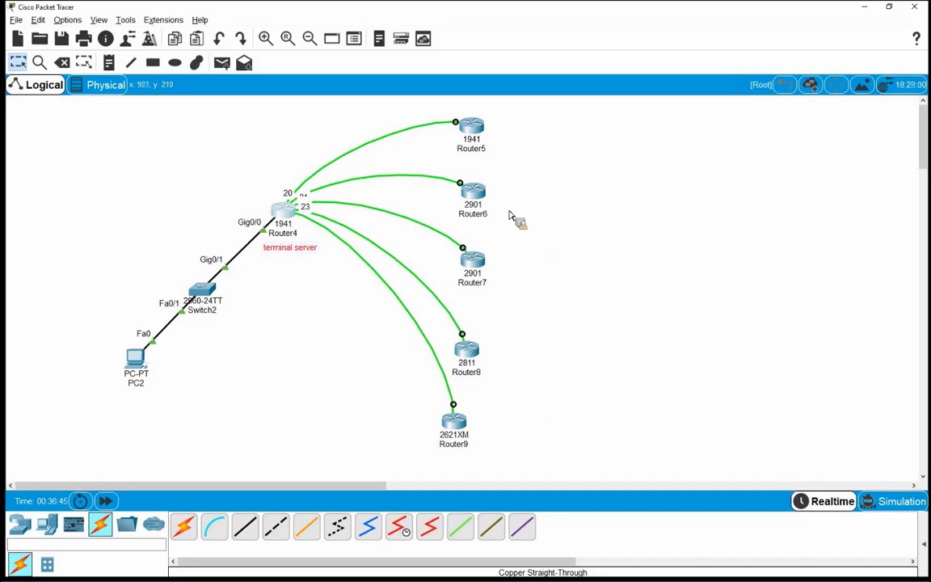
Step: On Router4, leave config mode with Ctrl+Z, run show line, and maximize the window
left_click(278, 216)
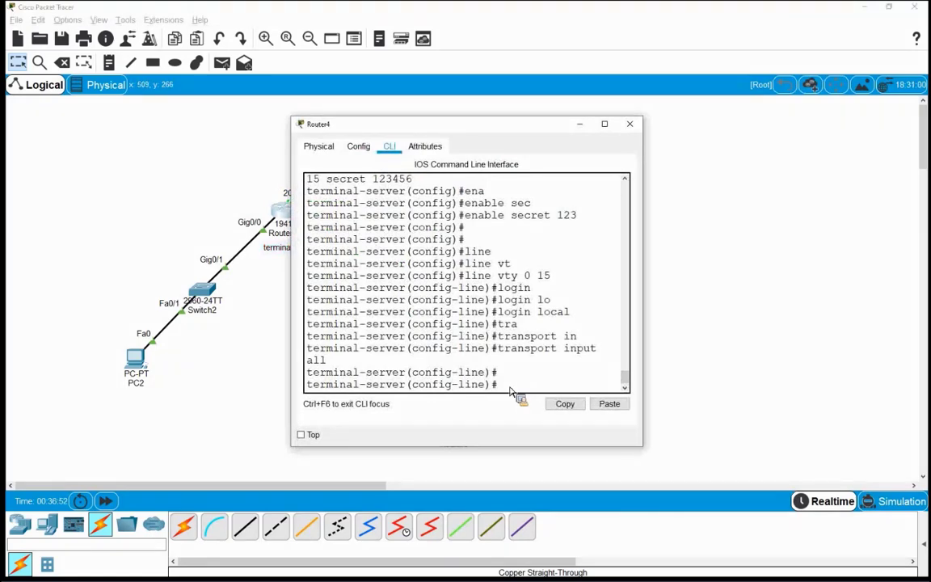
key("ctrl+z")
key("Return")
key("Return")
key("Return")
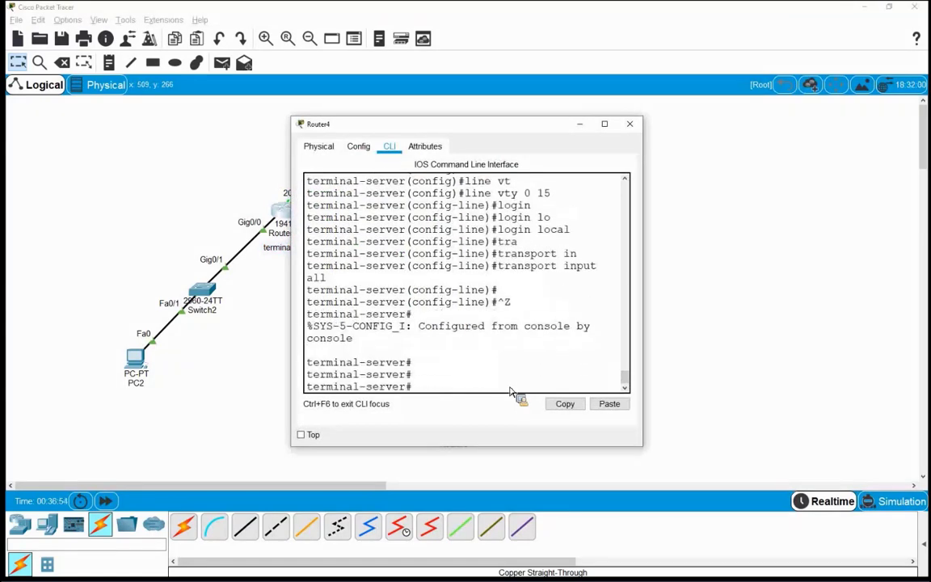
type("sho")
key("Tab")
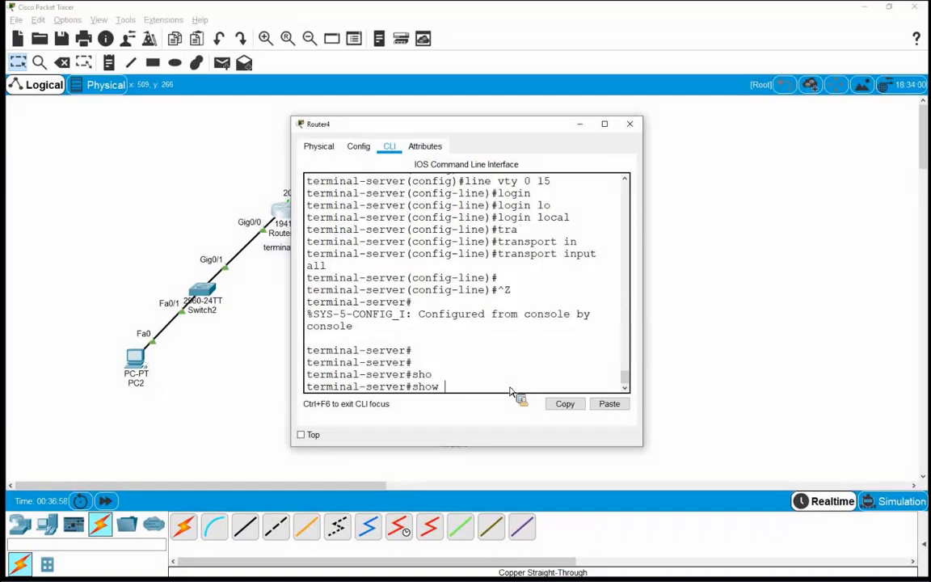
type("lin")
key("Tab")
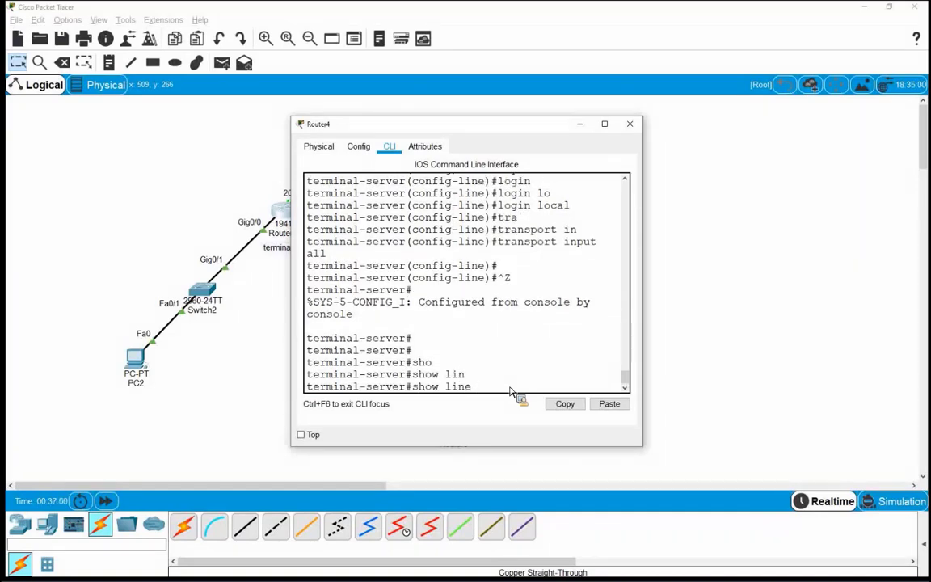
key("Return")
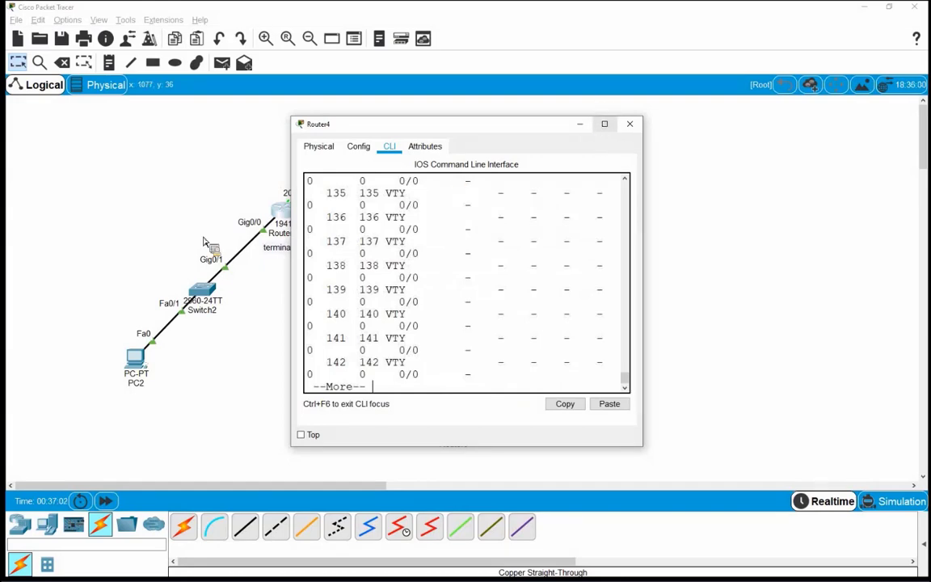
key("super+Up")
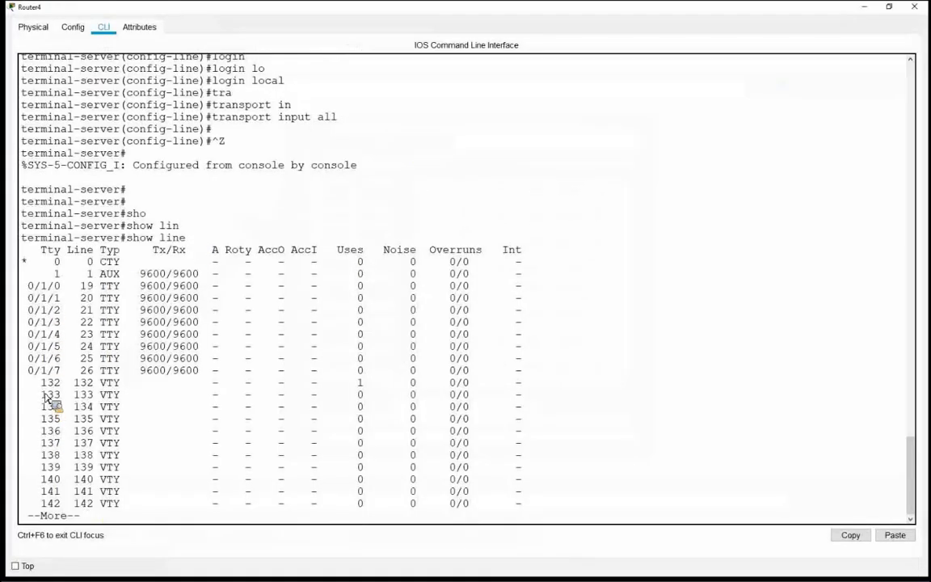
Step: Highlight the VTY, CTY, AUX and async 0/1/0–0/1/7 rows of show line, then return to the topology
left_click_drag(29, 384, 523, 509)
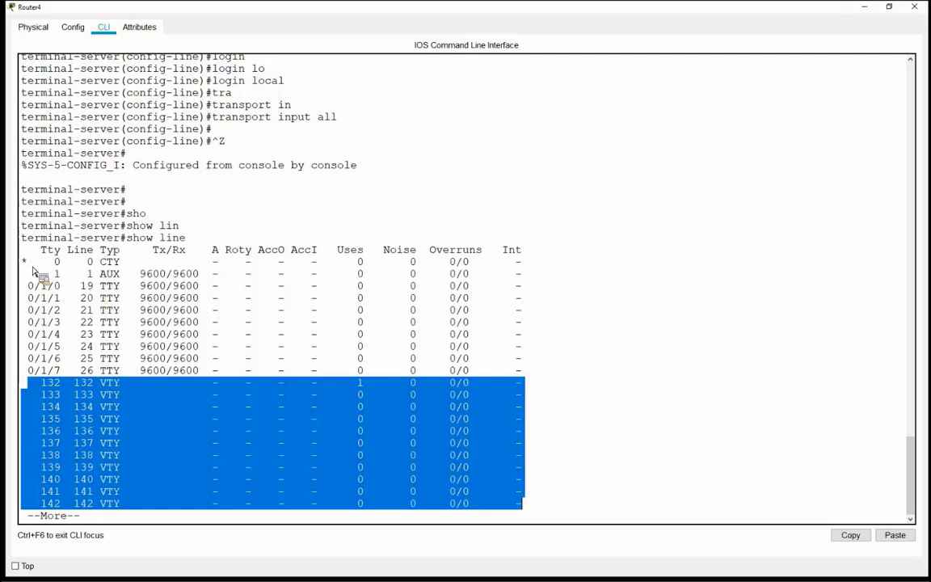
left_click_drag(32, 262, 525, 266)
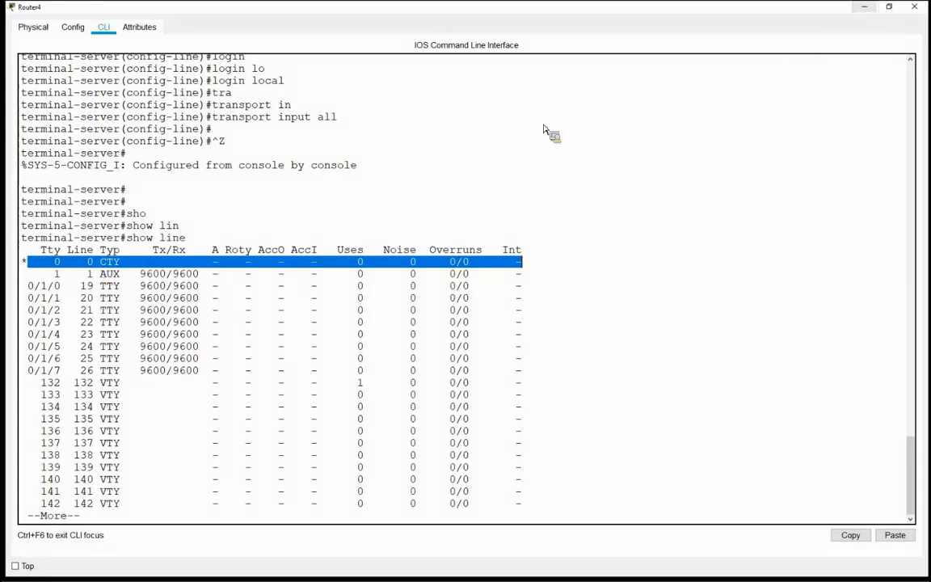
key("alt+Tab")
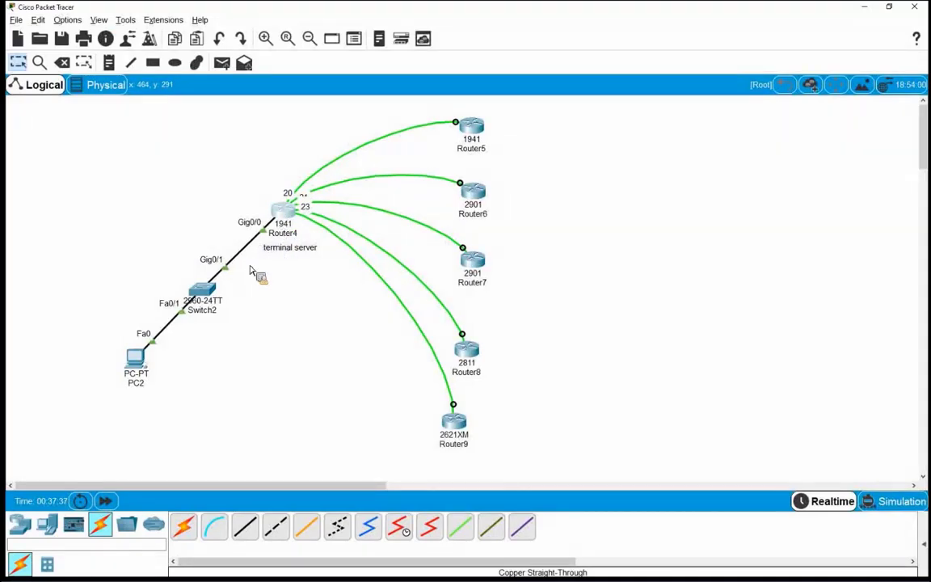
key("alt+Tab")
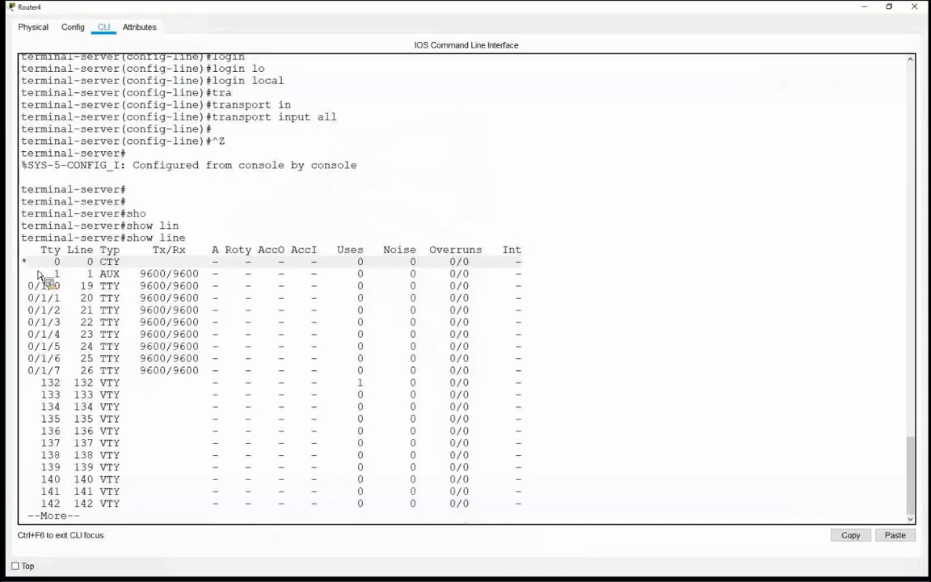
left_click_drag(22, 261, 44, 265)
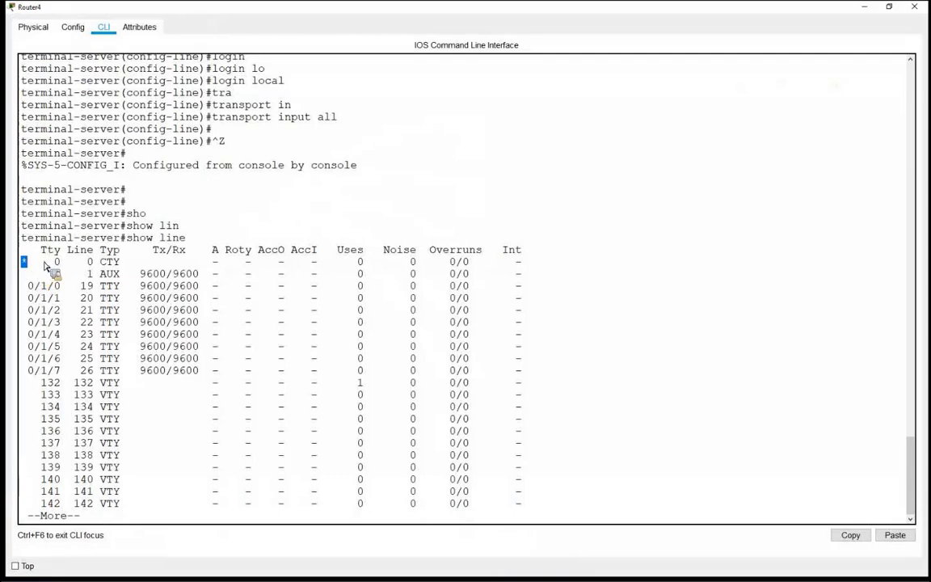
left_click_drag(44, 267, 503, 275)
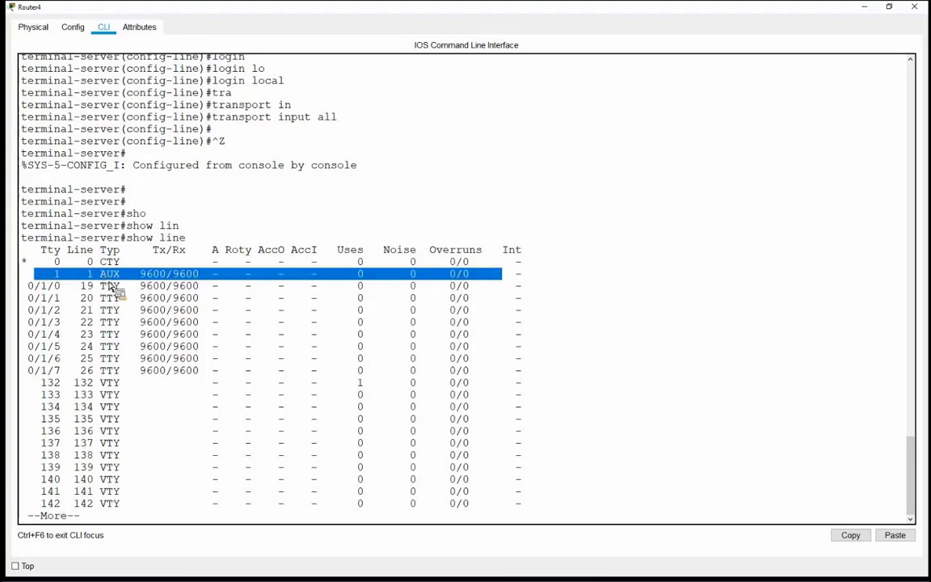
mouse_move(108, 273)
left_mouse_down()
mouse_move(128, 285)
mouse_move(110, 277)
left_mouse_up()
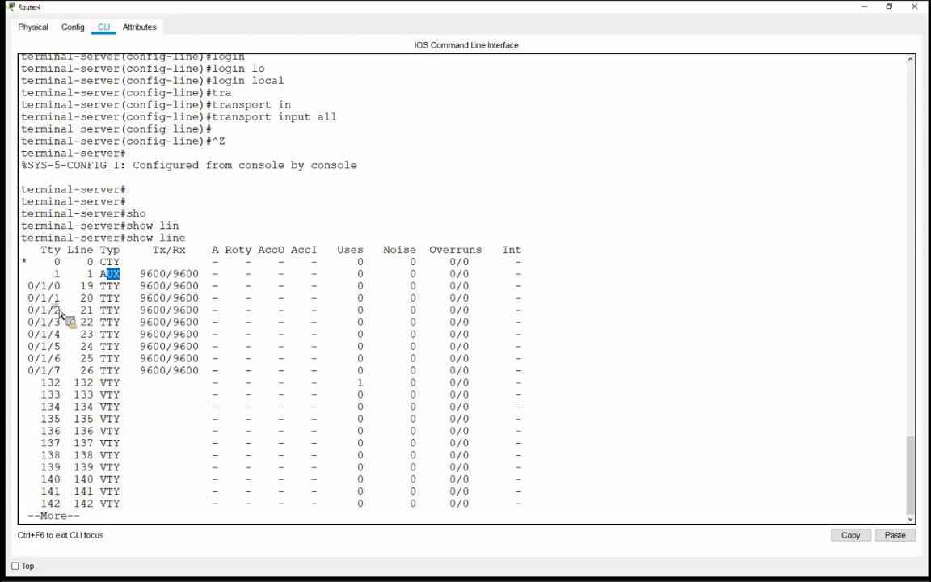
left_click_drag(28, 284, 330, 370)
left_click_drag(526, 382, 531, 379)
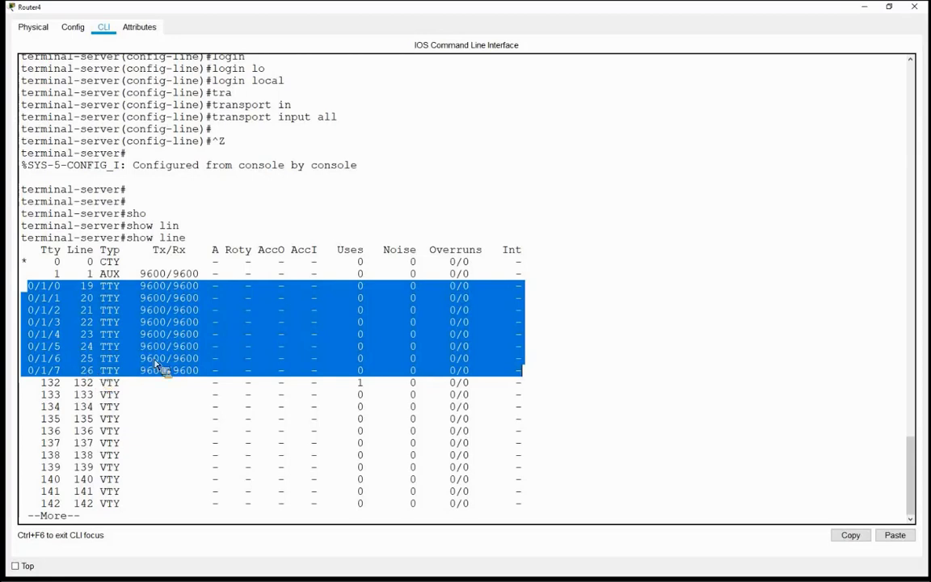
key("alt+Tab")
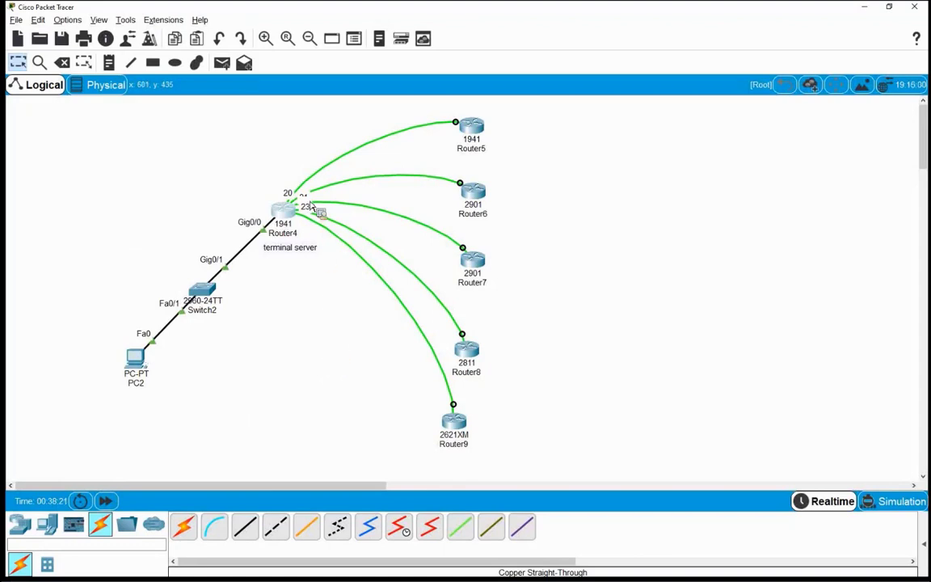
Step: Nudge Router5 downward and Router9 slightly higher on the Logical workspace
left_click_drag(471, 126, 473, 175)
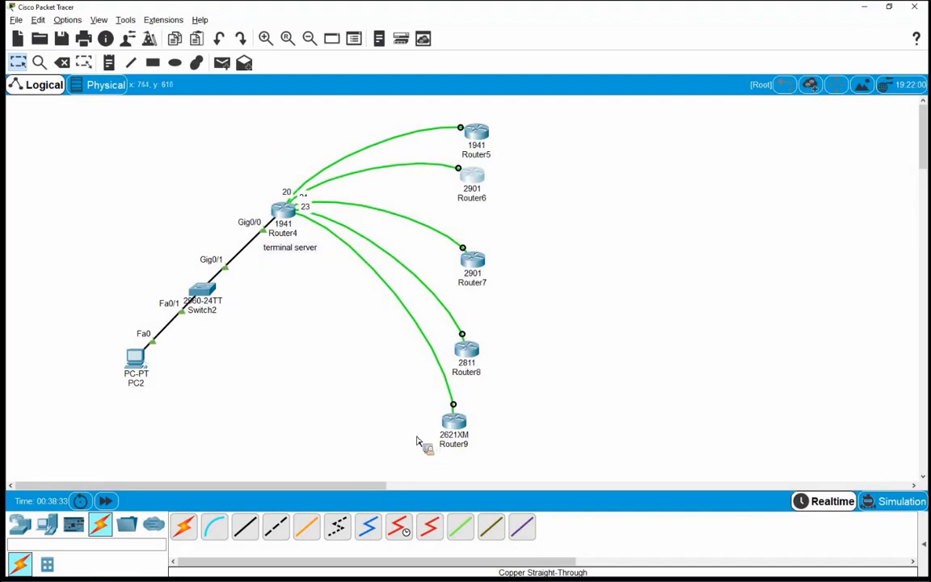
left_click_drag(450, 437, 462, 420)
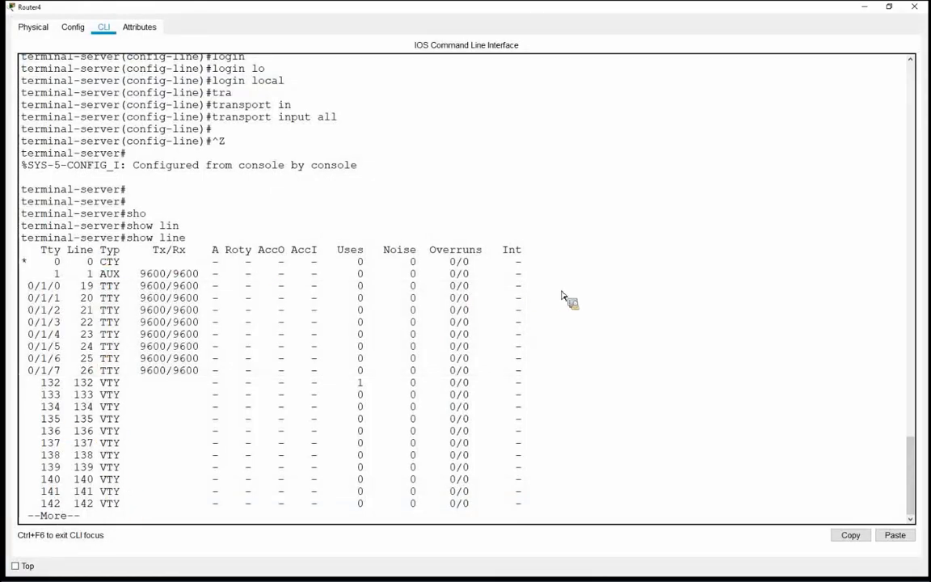
Step: Finish the show line output past --More-- and highlight VTY lines 132 to 147
key("Return")
key("Return")
key("Return")
key("Return")
key("Return")
key("Return")
key("Return")
key("Return")
key("Return")
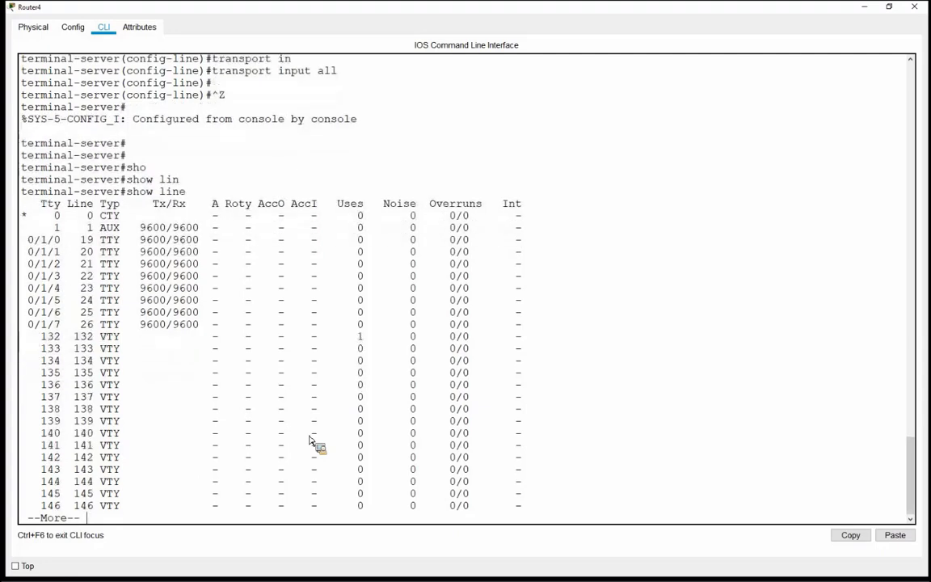
key("Return")
key("Return")
key("Return")
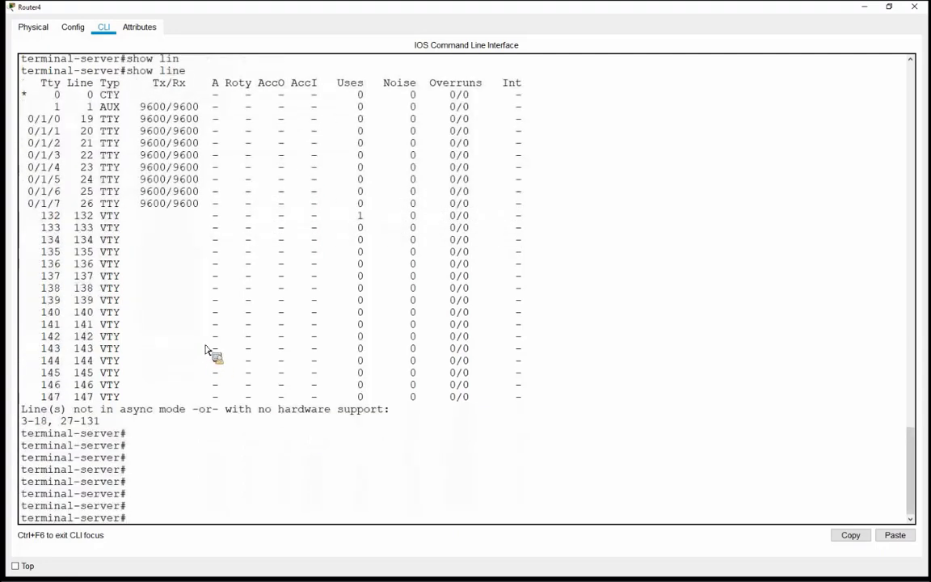
left_click_drag(22, 215, 103, 390)
left_click(157, 521)
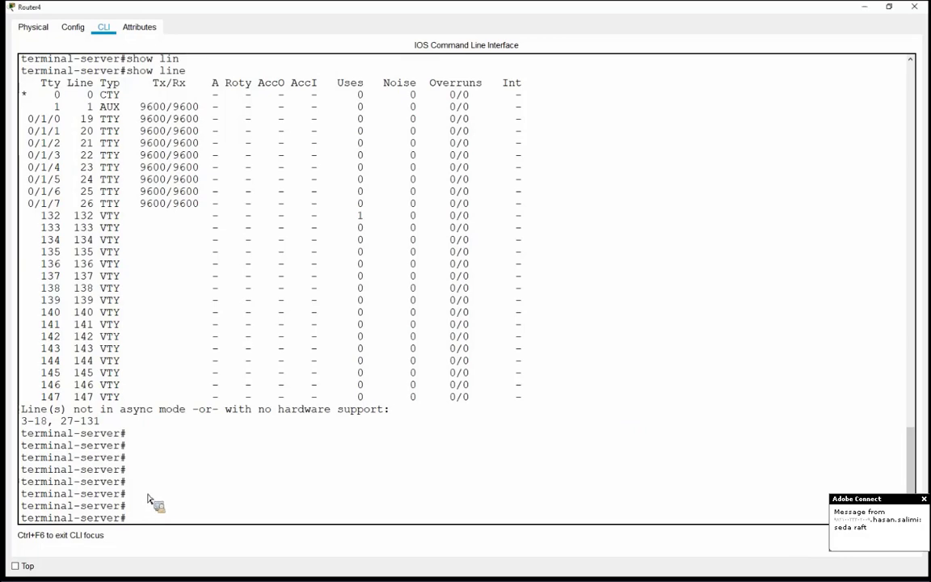
Step: Enter global configuration mode on Router4 with conf t
type("con")
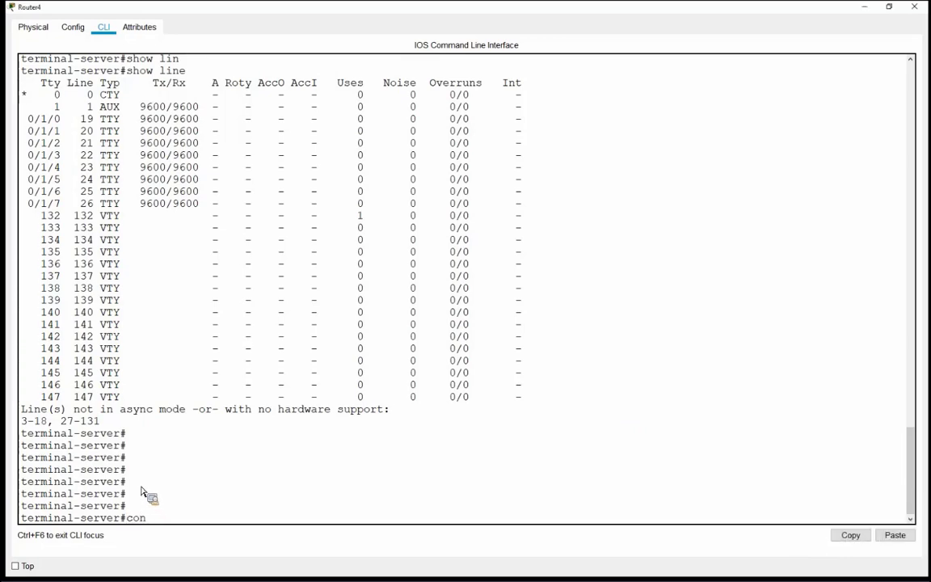
type("f t")
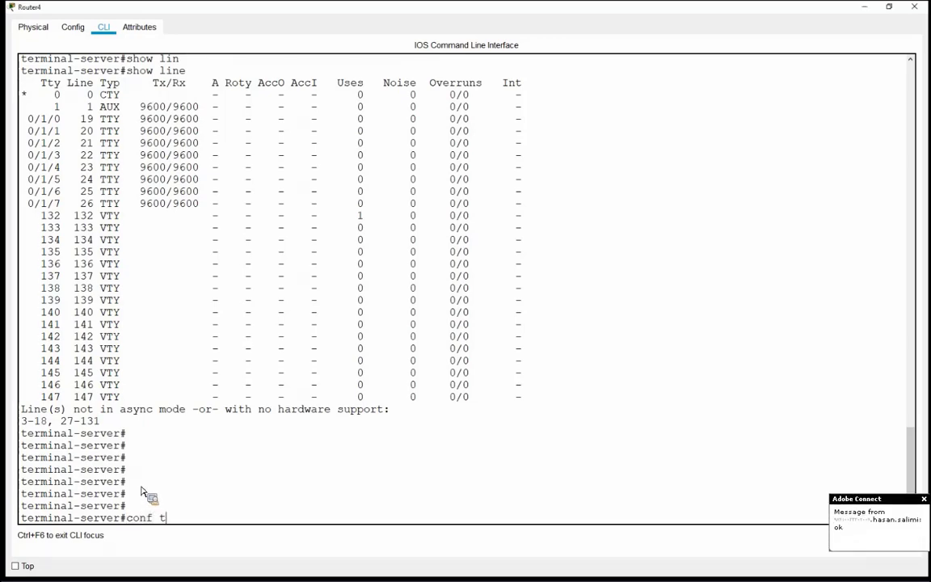
key("Return")
key("Return")
key("Return")
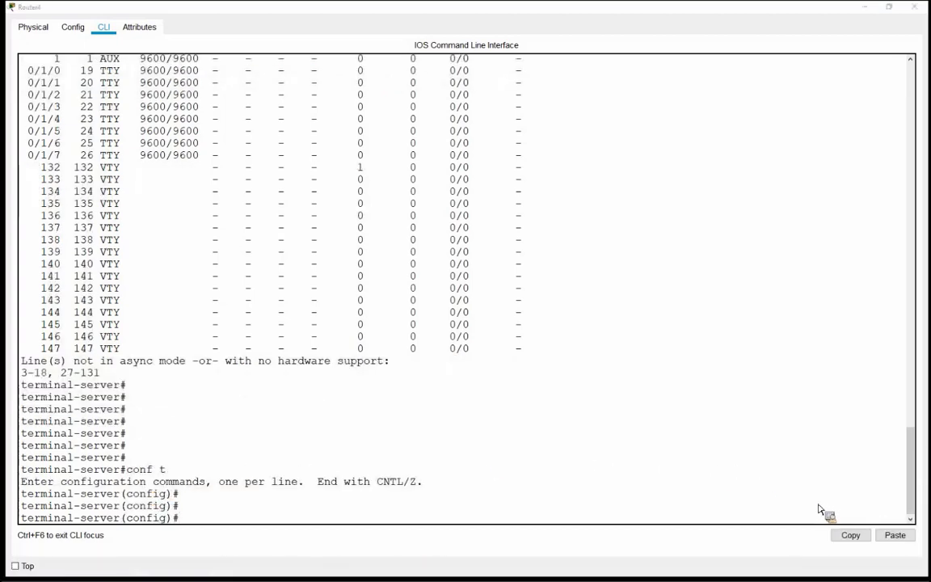
left_click(206, 513)
Step: Select async lines 0/1/0 through 0/1/7 with the line 0/1/0 0/1/7 command
type("li")
key("Tab")
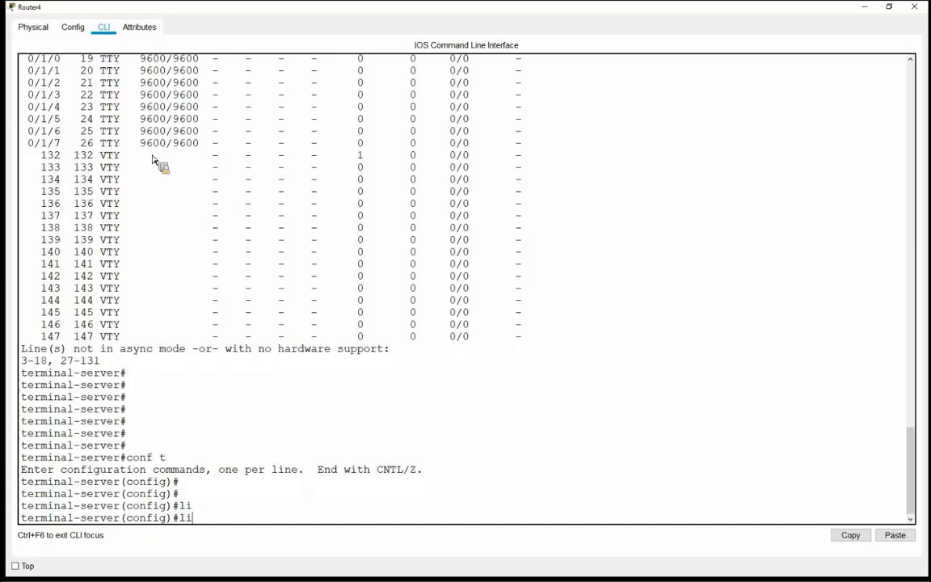
type("n")
key("Tab")
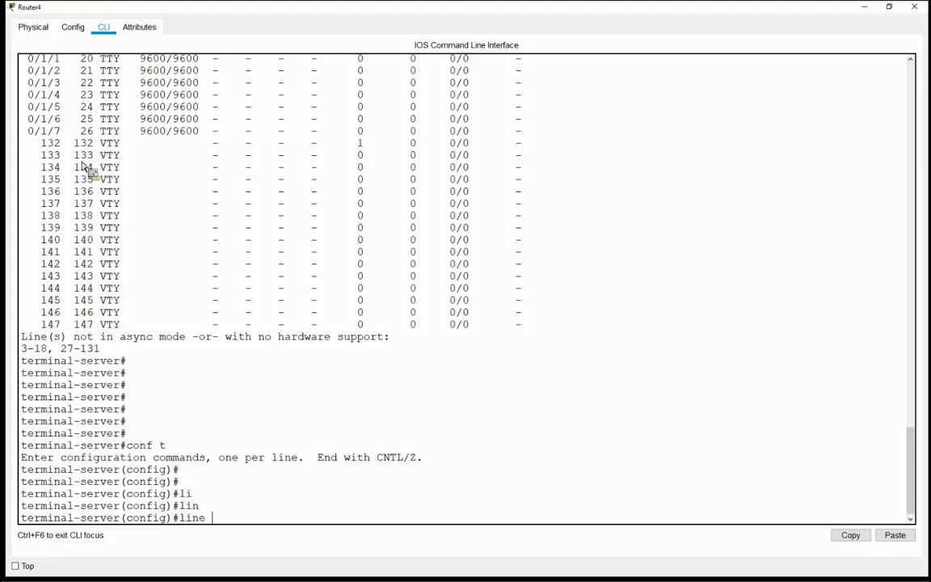
scroll(65, 142, "up", 1)
scroll(46, 121, "up", 1)
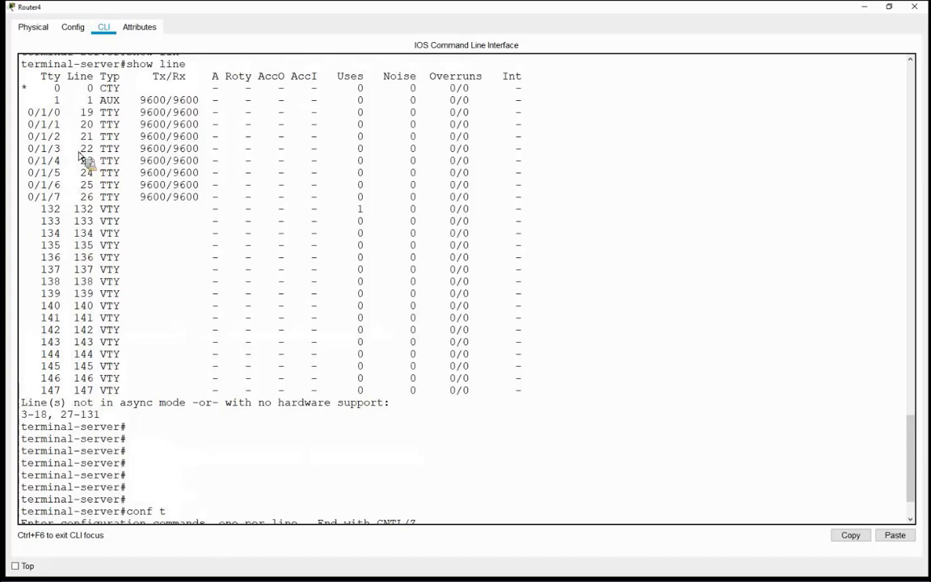
scroll(167, 277, "down", 2)
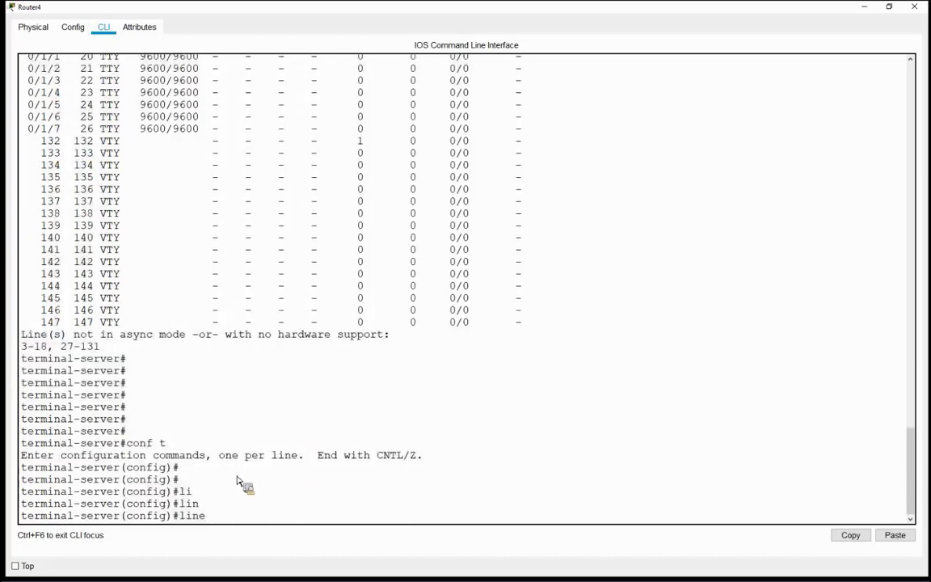
type("/")
key("BackSpace")
type("0/1/0")
scroll(56, 214, "up", 2)
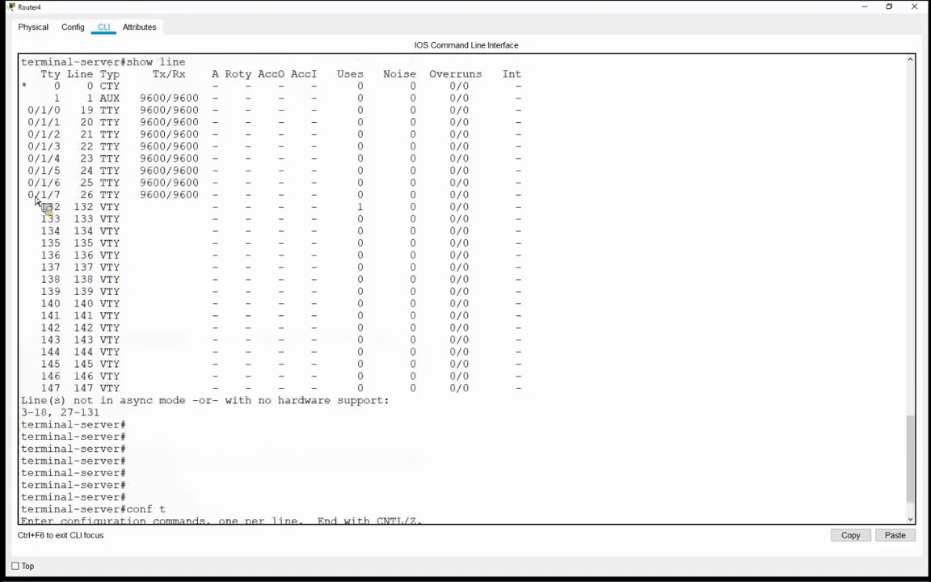
scroll(242, 444, "down", 2)
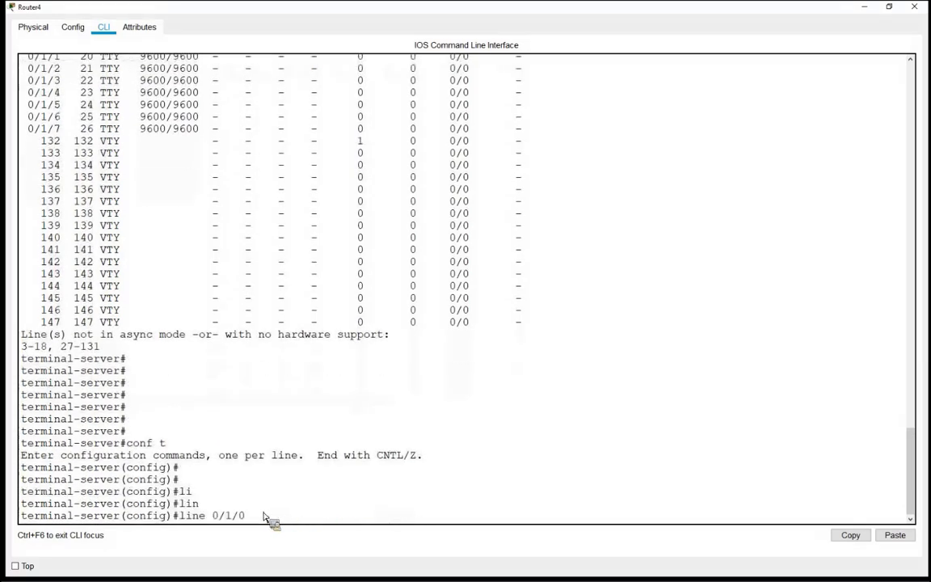
type("0/1/")
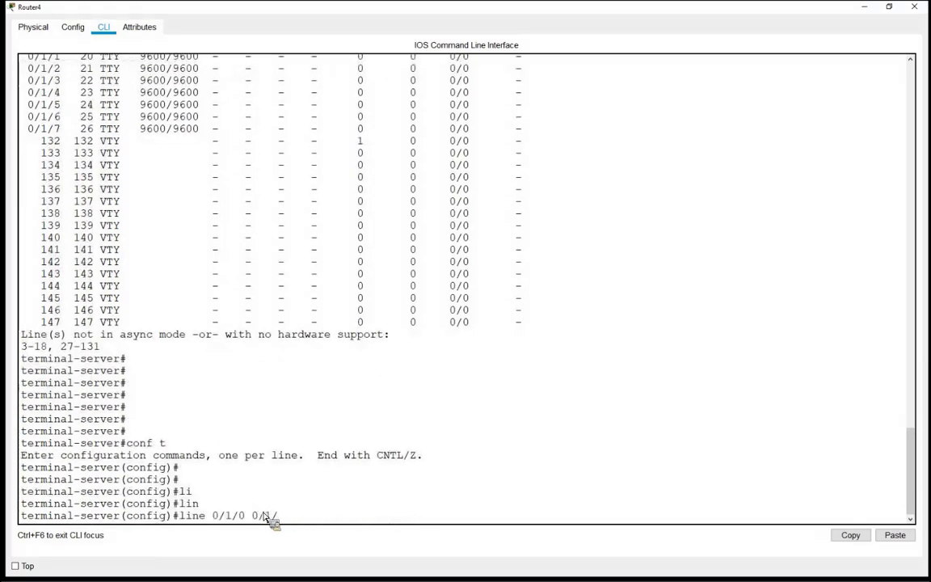
type("7")
key("Return")
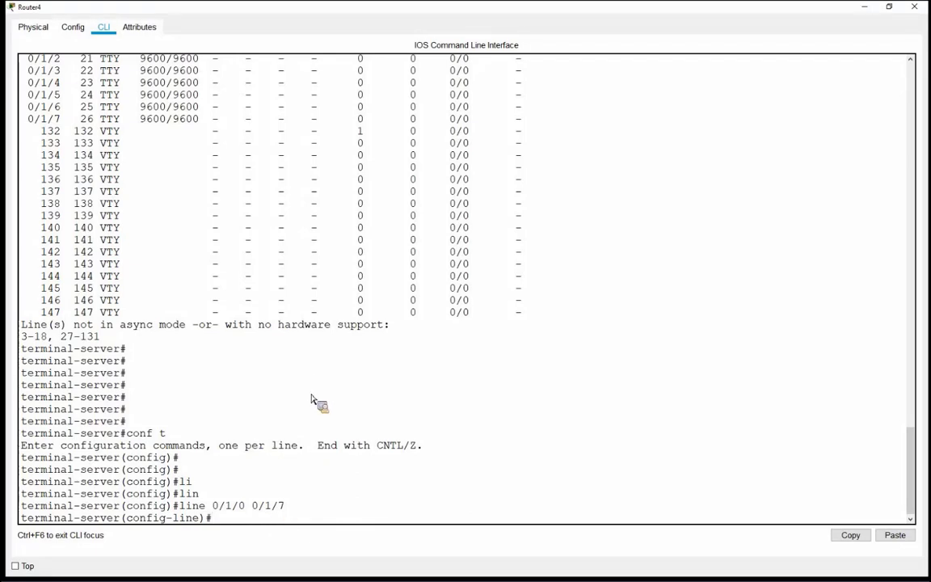
Step: Allow all protocols on the async lines with transport input all
type("tra")
key("Tab")
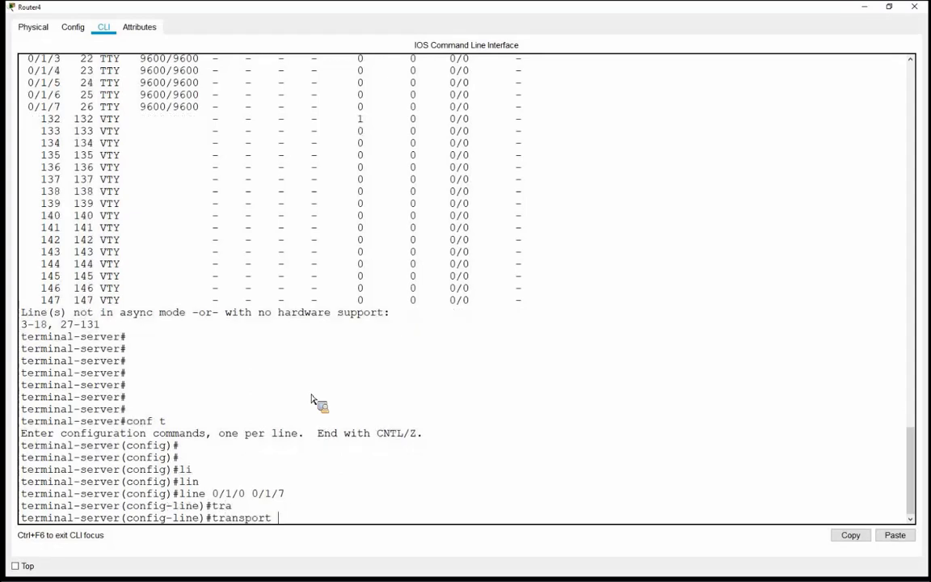
type("in")
key("Tab")
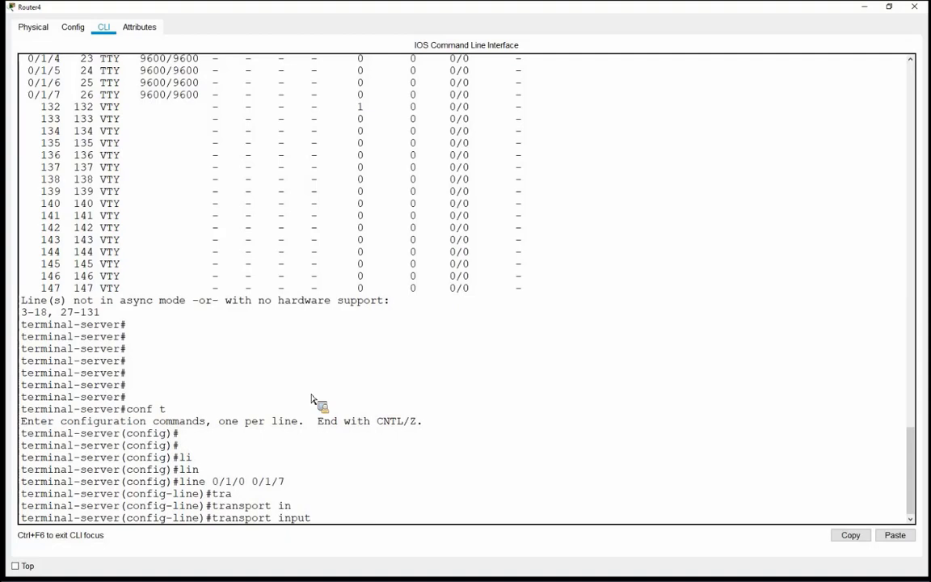
type("all")
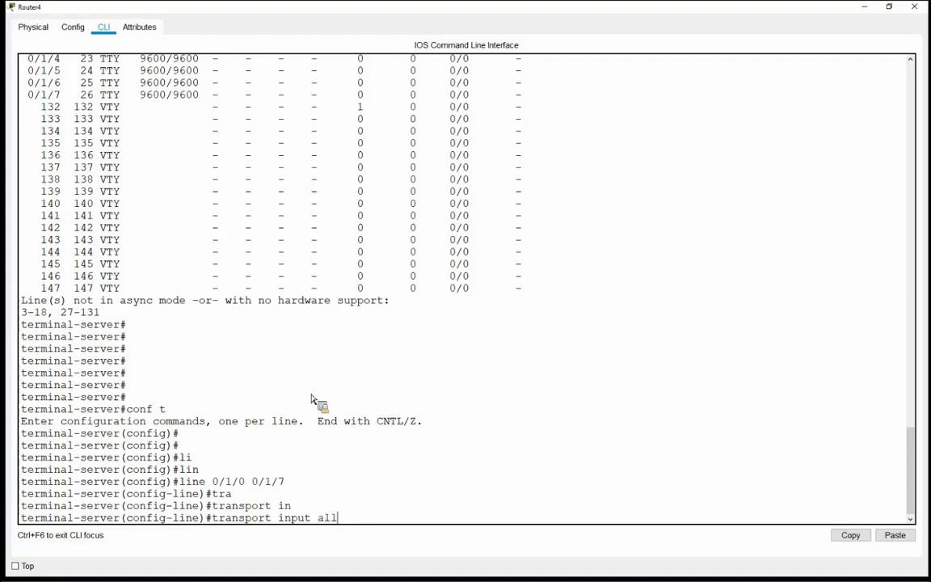
key("Return")
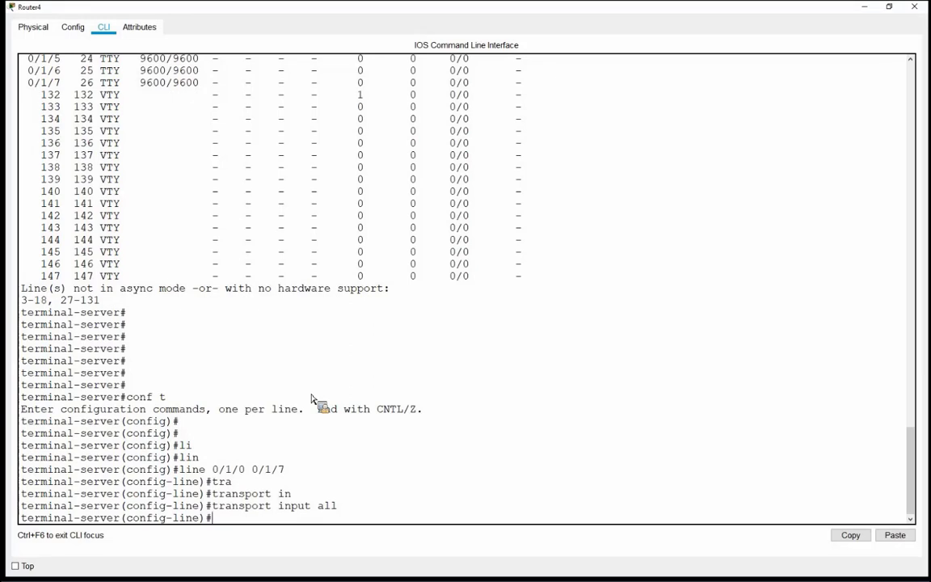
Step: Require login local on the async lines and exit line configuration
type("logi")
key("Tab")
type("l")
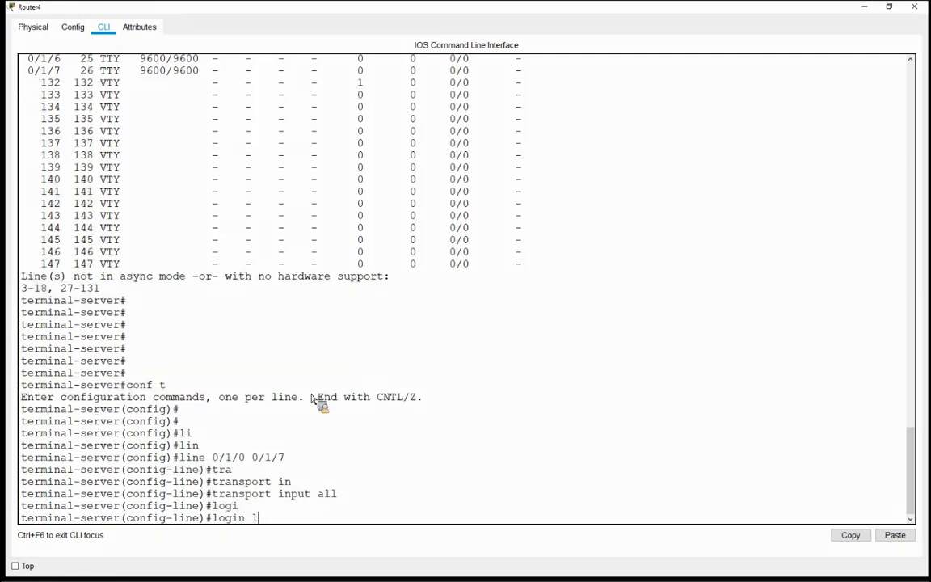
type("o")
key("Tab")
key("Return")
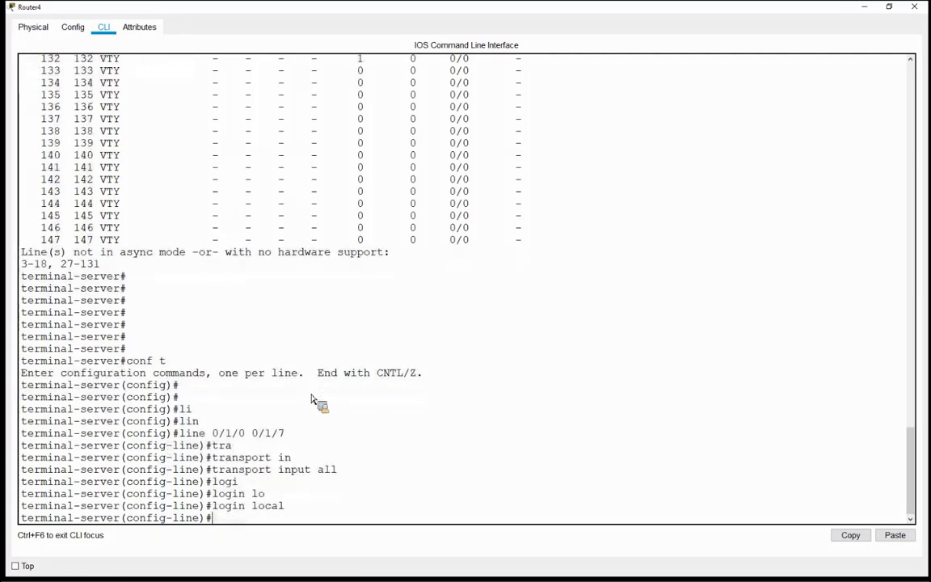
type("exit")
key("Return")
key("Return")
key("Return")
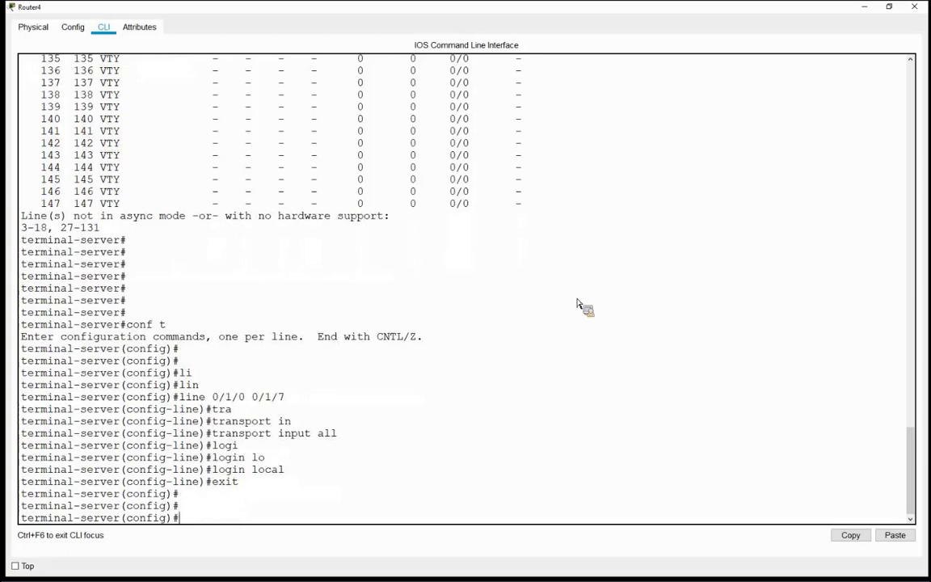
Step: From PC2's Command Prompt, edit the previous ssh command to ssh -l test:19 192.168.1.1 and run it
left_click(922, 9)
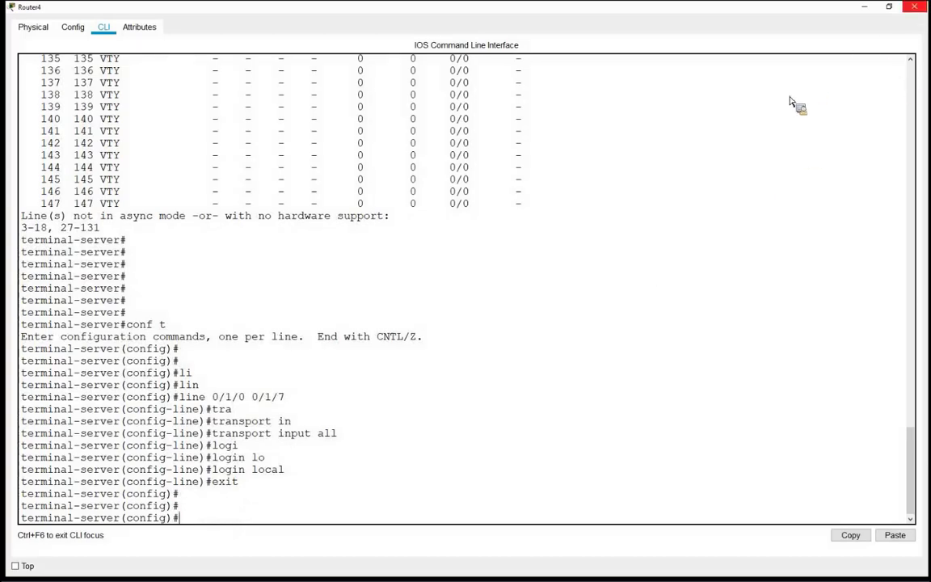
left_click(139, 360)
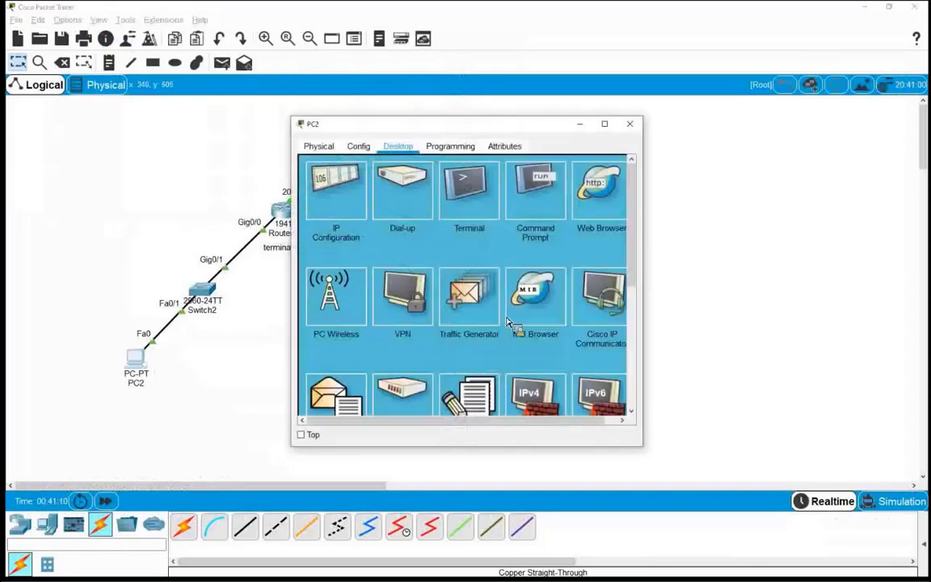
left_click(536, 182)
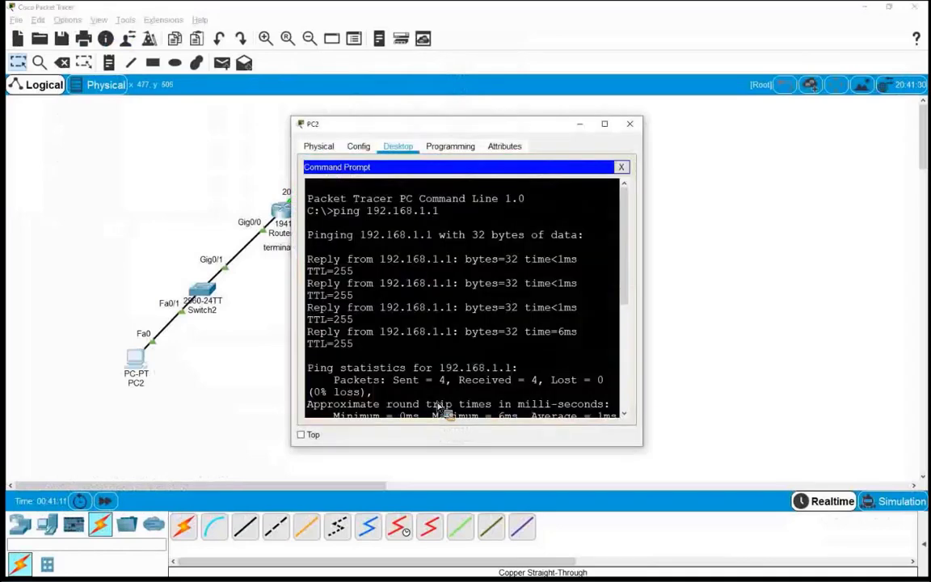
scroll(439, 409, "down", 6)
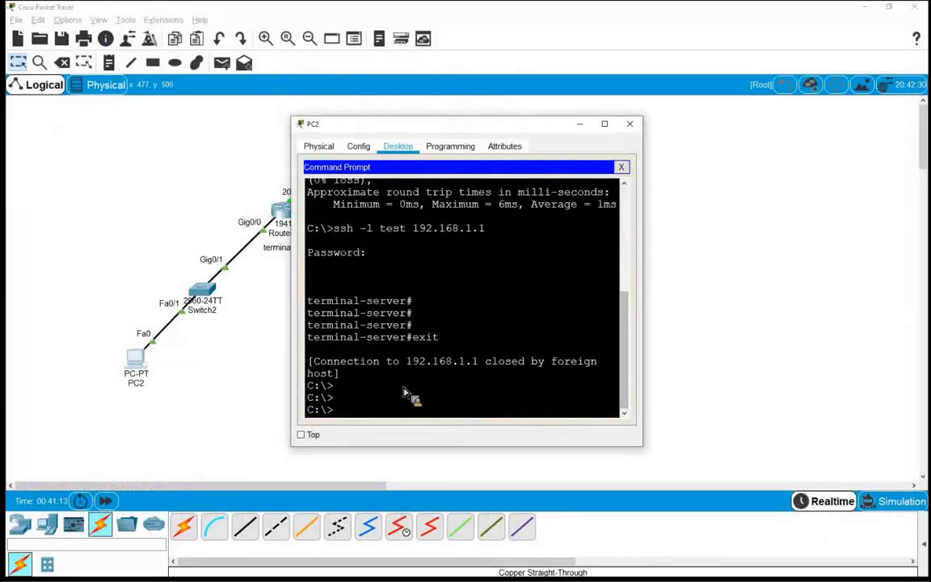
key("Up")
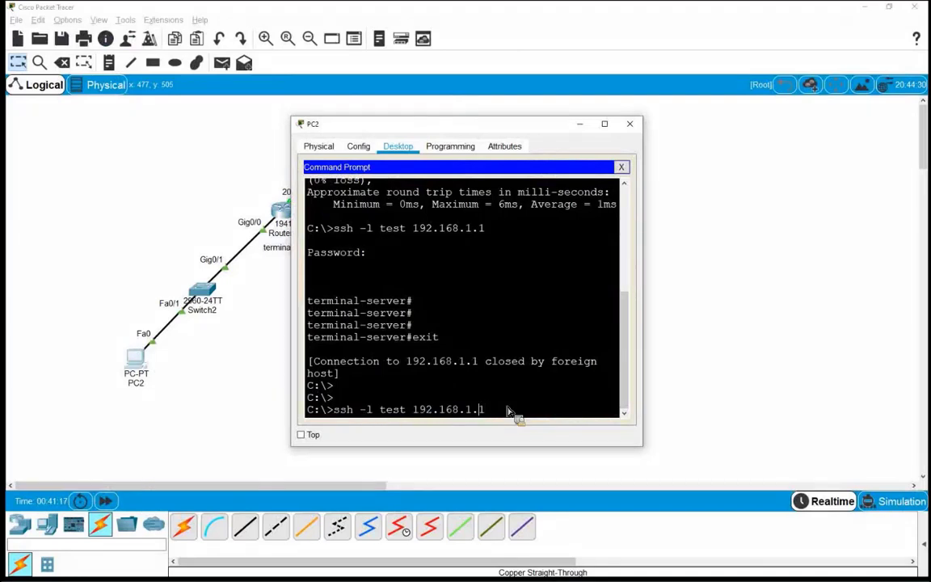
key("Left")
key("Left")
key("Left")
key("Left")
key("Left")
key("Left")
key("Left")
key("Left")
key("Left")
key("Left")
key("Left")
key("Left")
type(":")
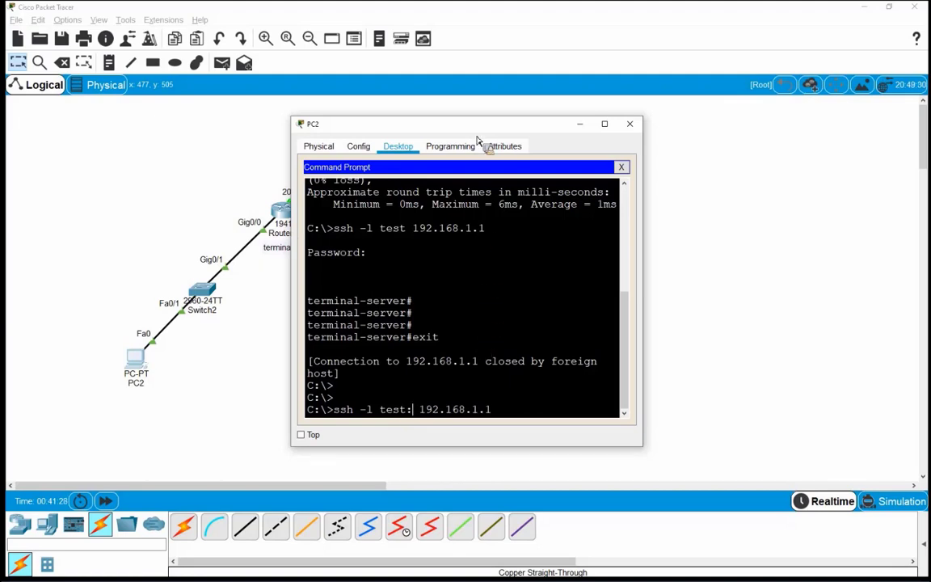
left_click_drag(476, 137, 560, 223)
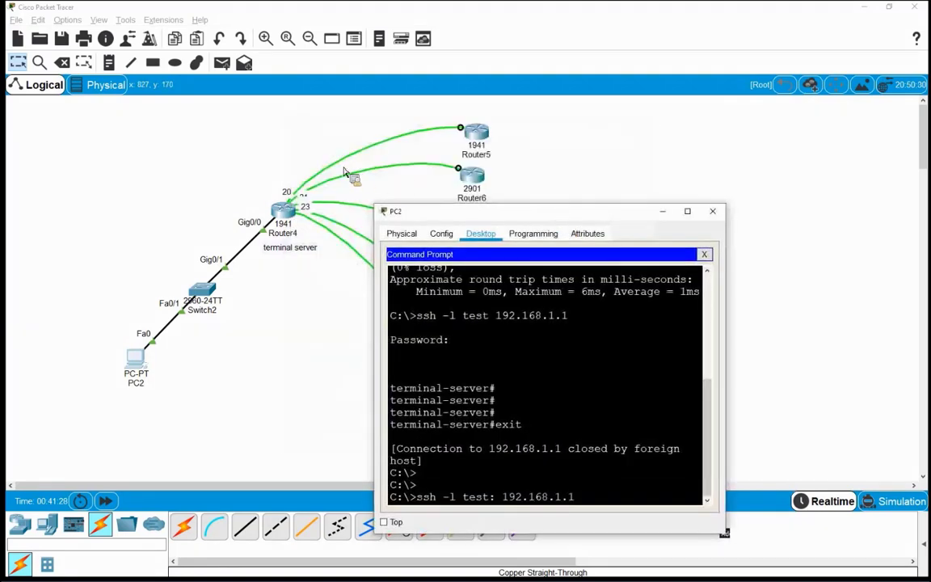
left_click_drag(446, 206, 368, 155)
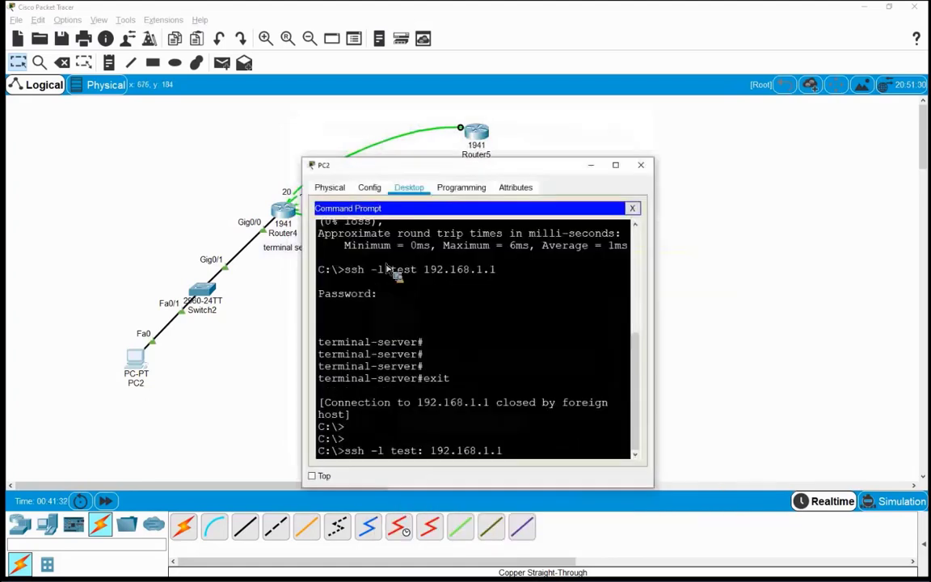
type("1")
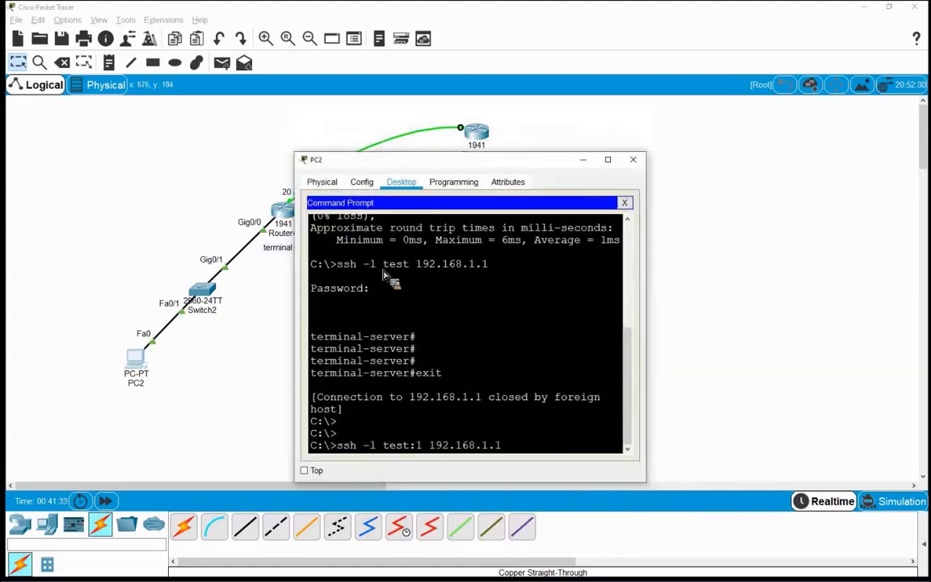
type("9")
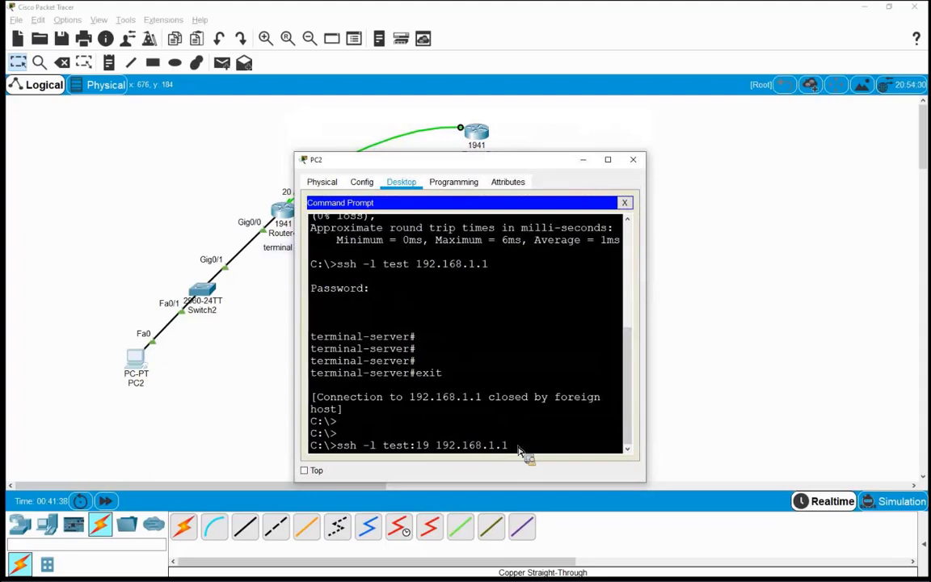
key("Return")
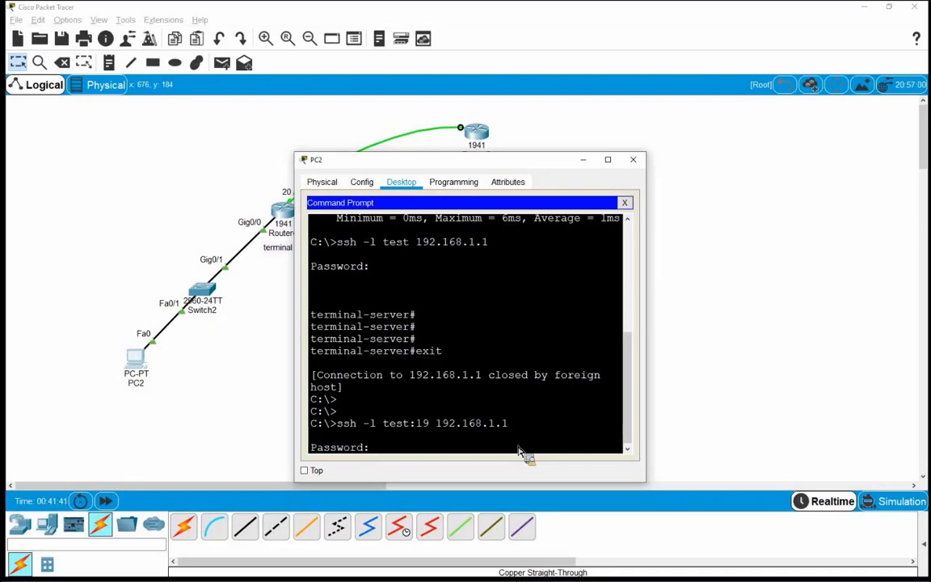
Step: Enter the password to reach Router5's r5> console prompt, then close PC2's window
key("Return")
key("Return")
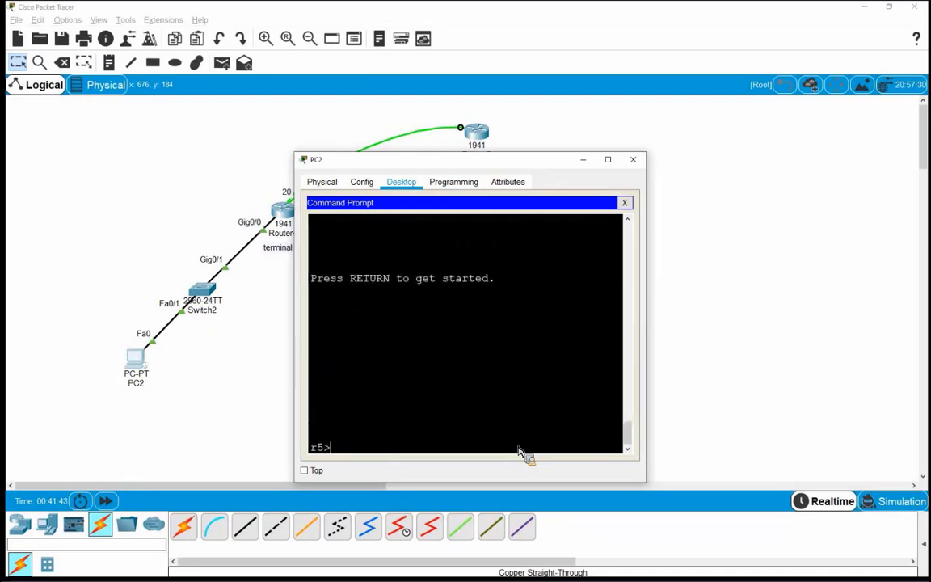
key("Return")
key("Return")
key("Return")
key("Return")
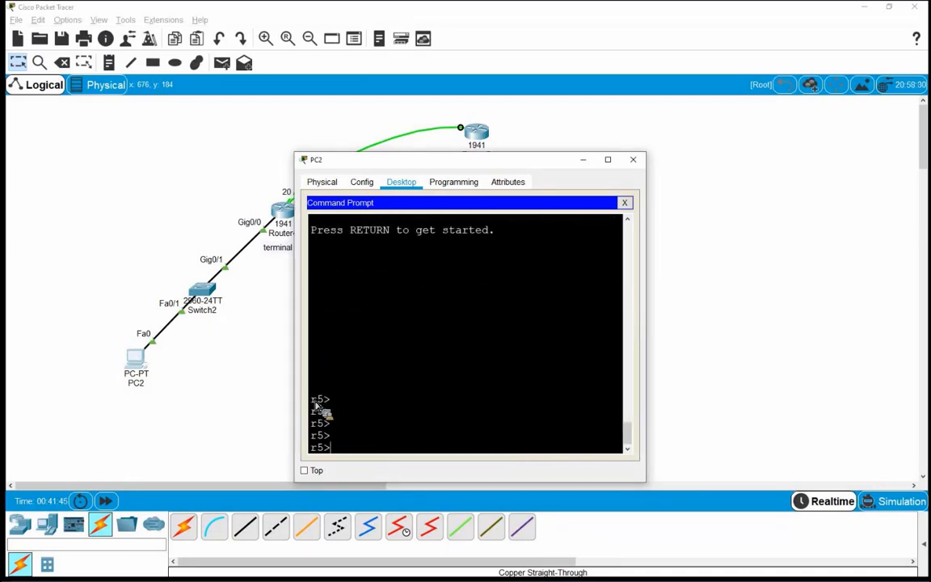
left_click_drag(314, 403, 323, 400)
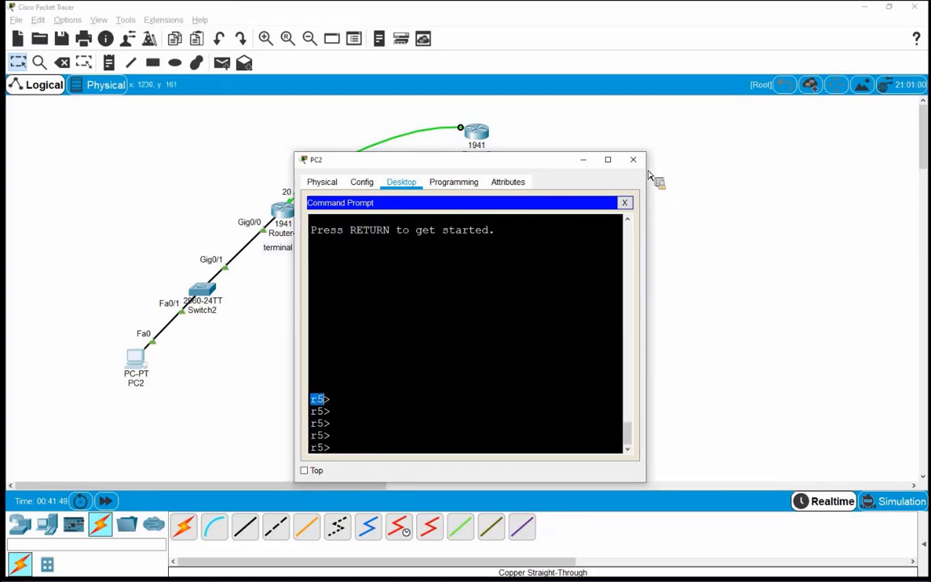
left_click(633, 159)
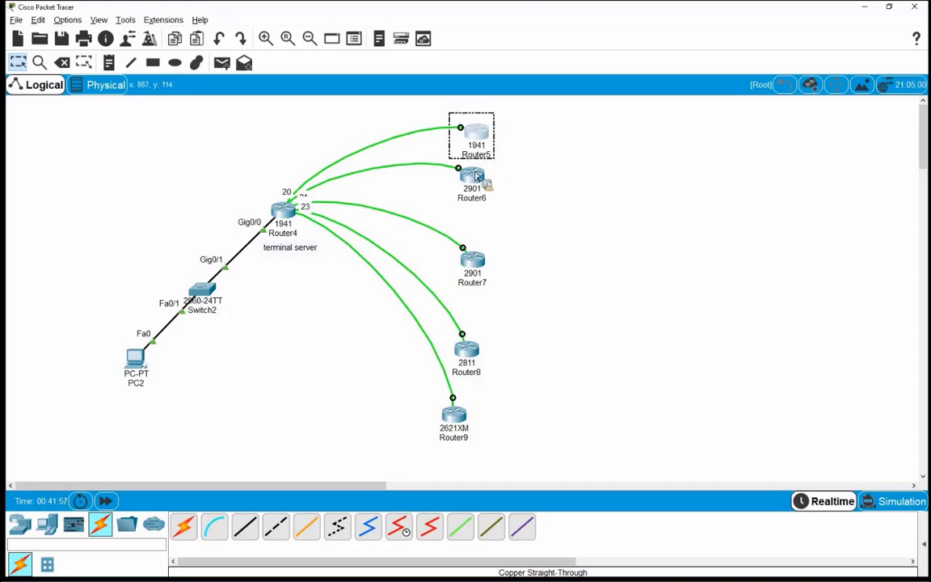
Step: Run exit at Router5's r5> prompt from PC2, then bring up Router4's command line
left_click(135, 357)
left_click(532, 198)
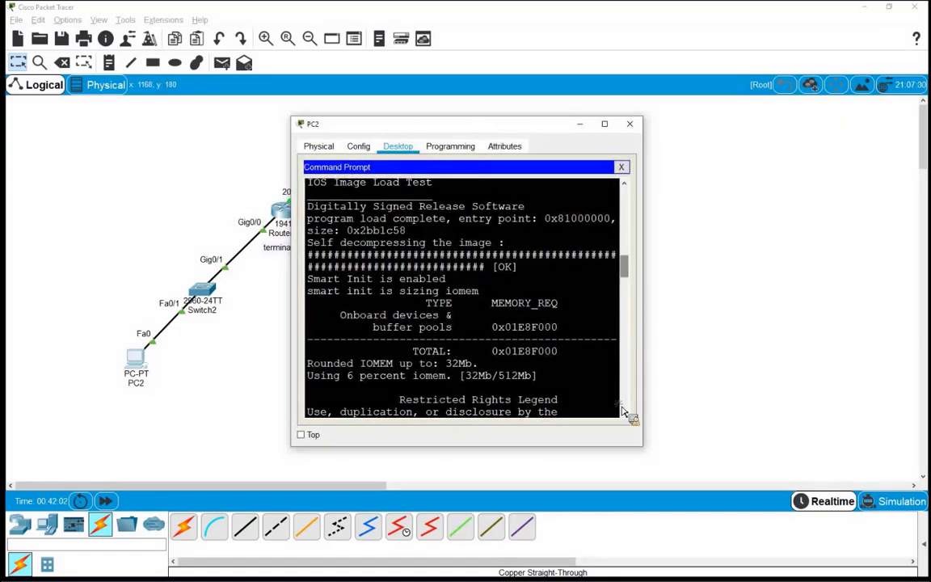
key("Return")
key("Return")
key("Return")
key("Return")
key("Return")
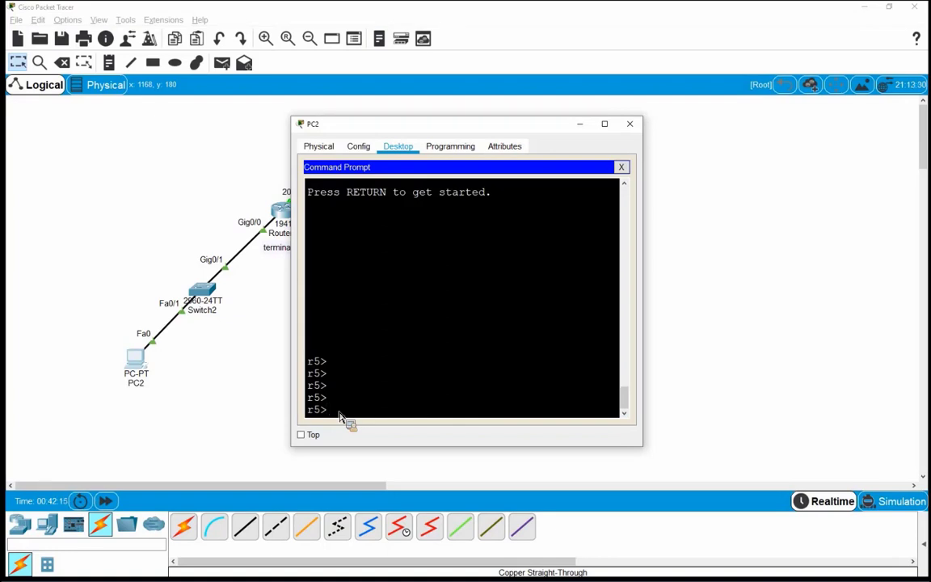
type("t")
key("Return")
key("Return")
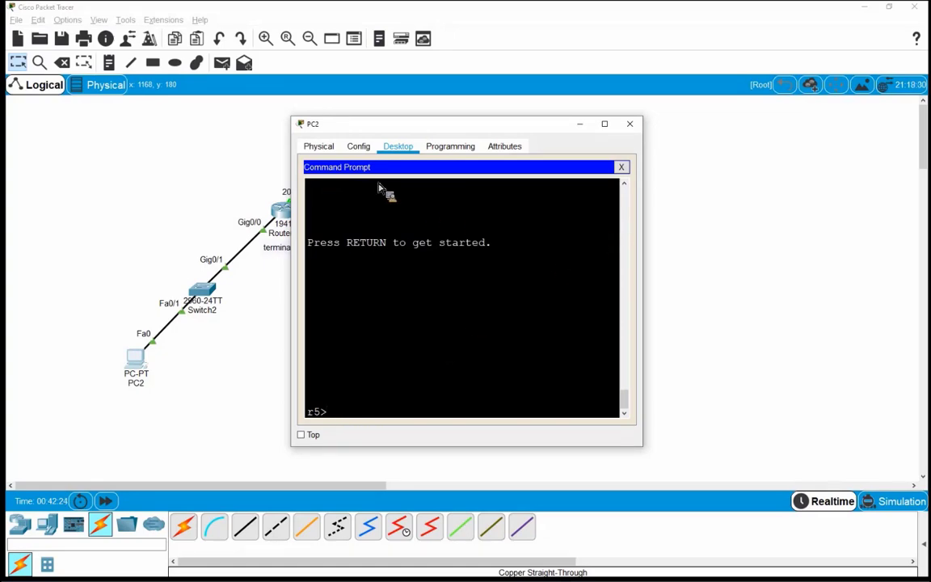
left_click(630, 124)
left_click(274, 203)
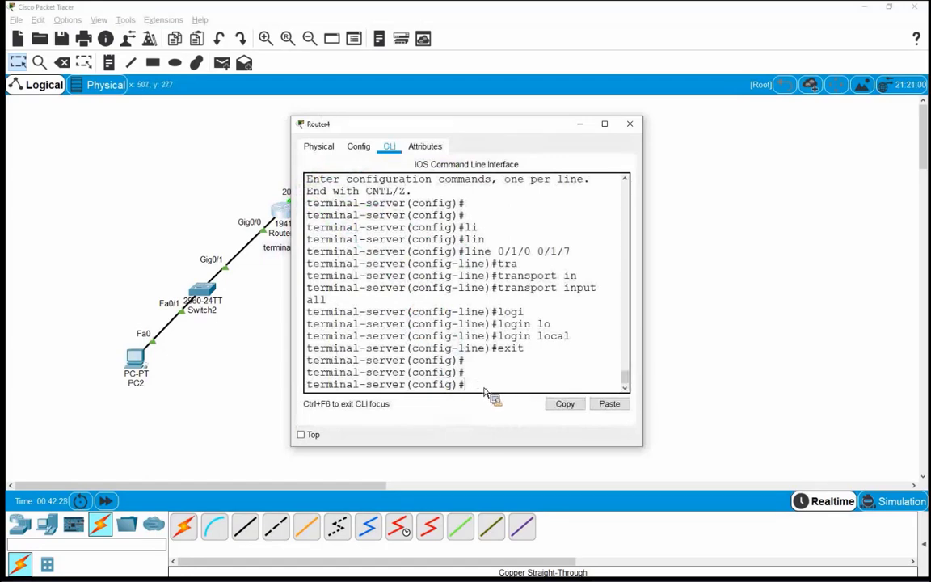
Step: Exit config mode on Router4, clear line tty 19 with confirmation, and close its window
key("ctrl+z")
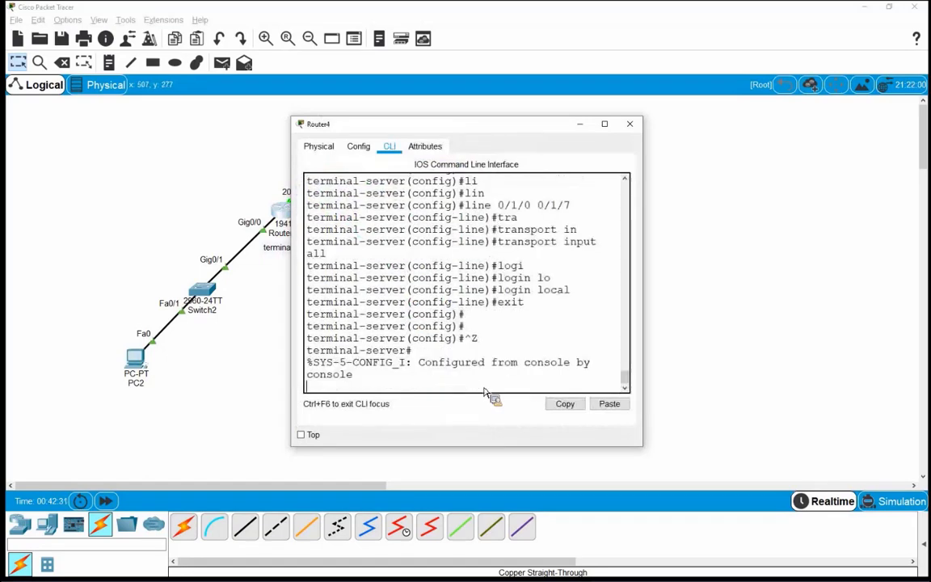
key("Return")
key("Return")
key("Return")
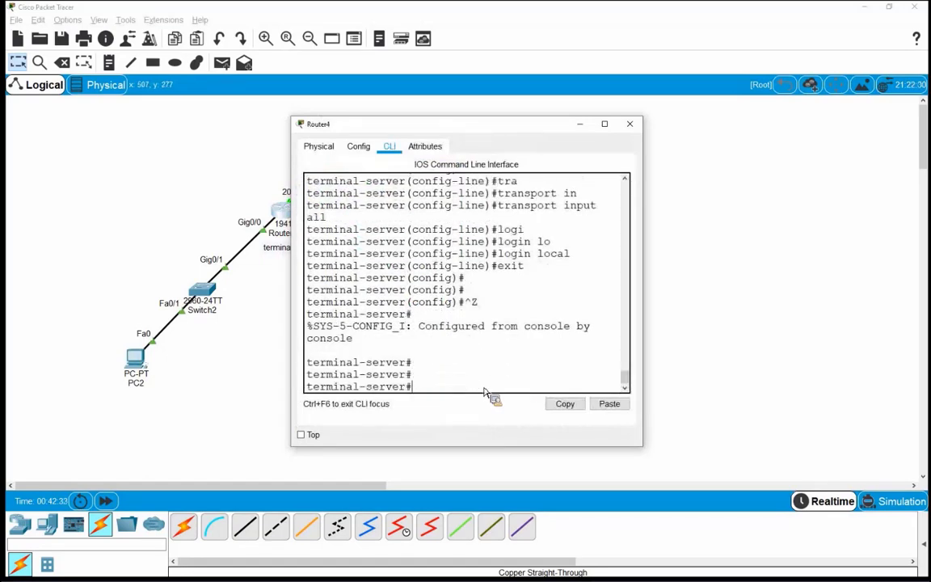
type("cl")
key("Tab")
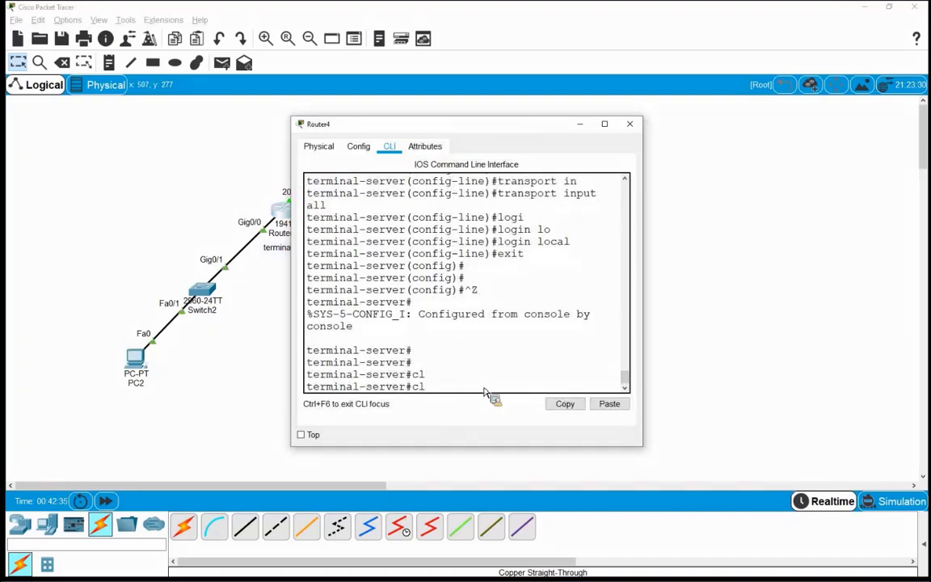
type("e")
key("Tab")
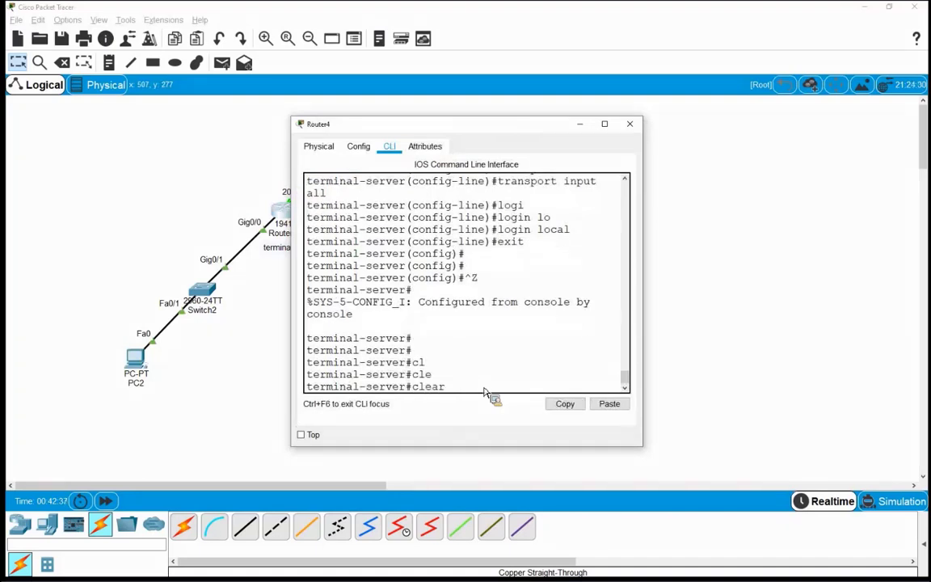
type("li")
key("Tab")
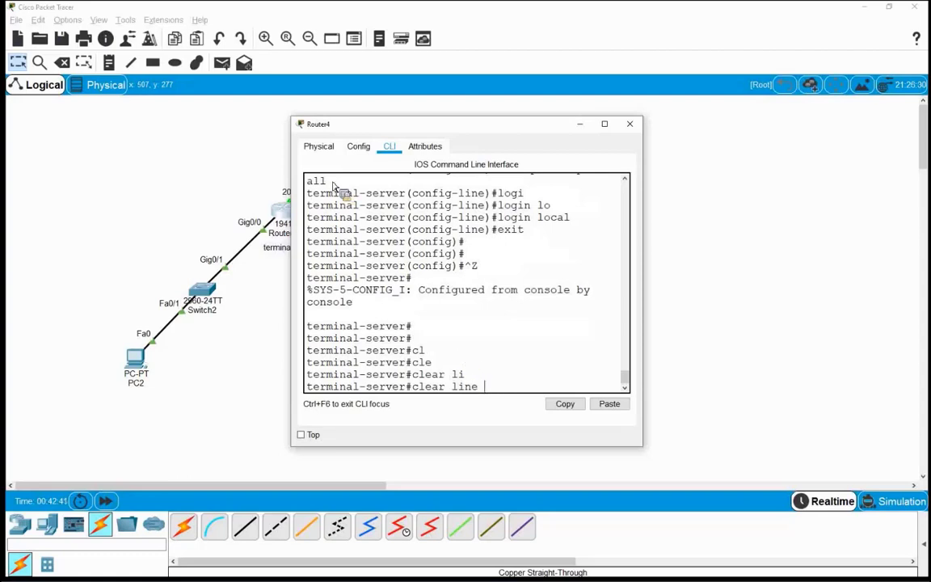
type("tt")
key("Tab")
type("1")
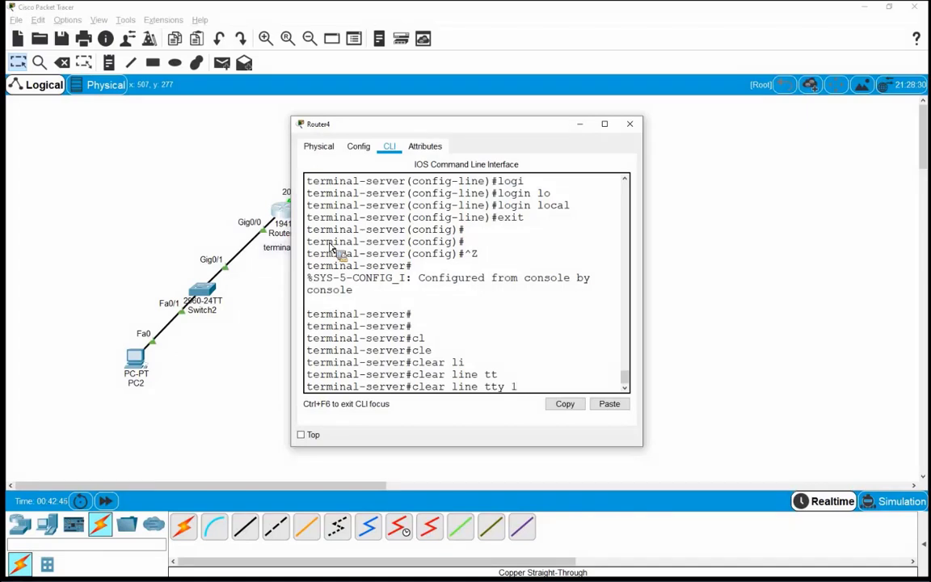
type("9")
key("Return")
key("Return")
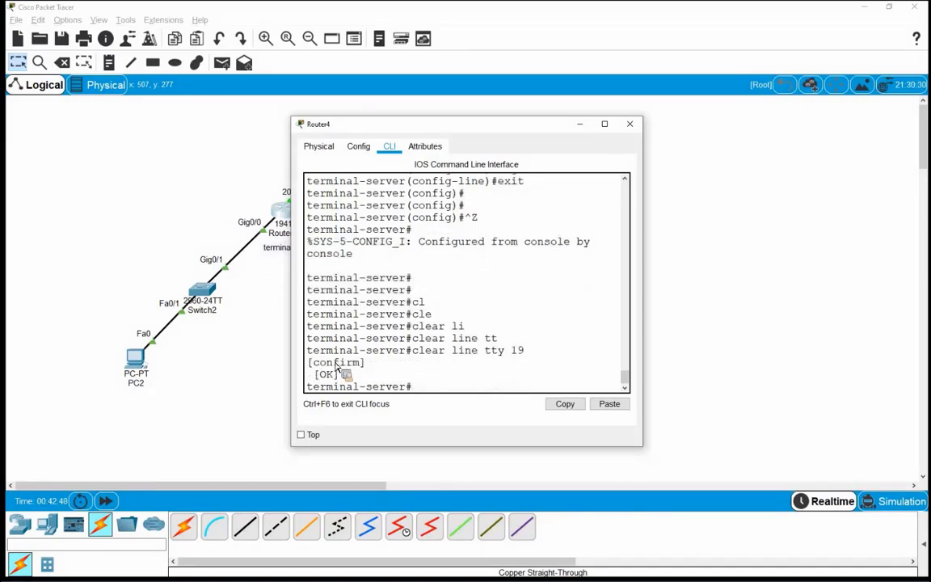
key("Return")
key("Return")
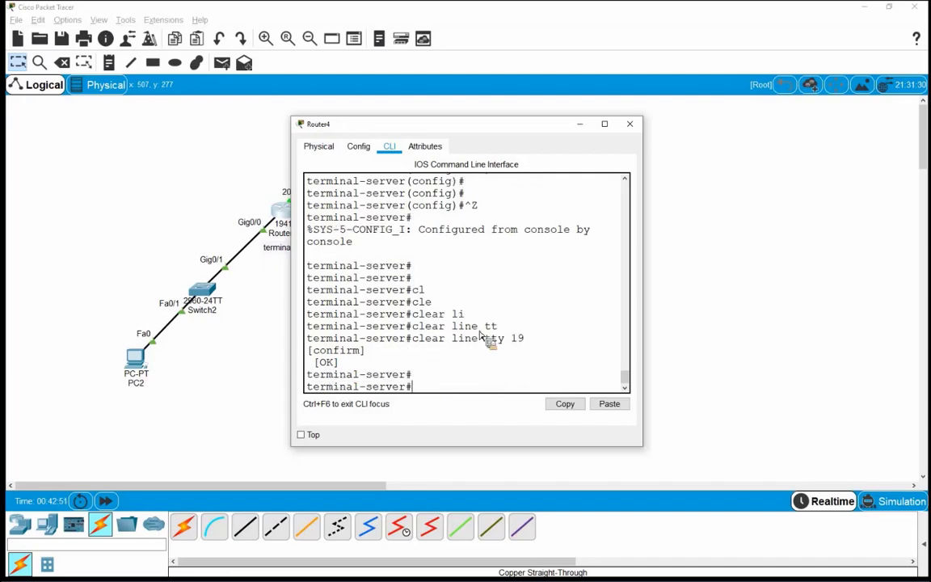
left_click(629, 124)
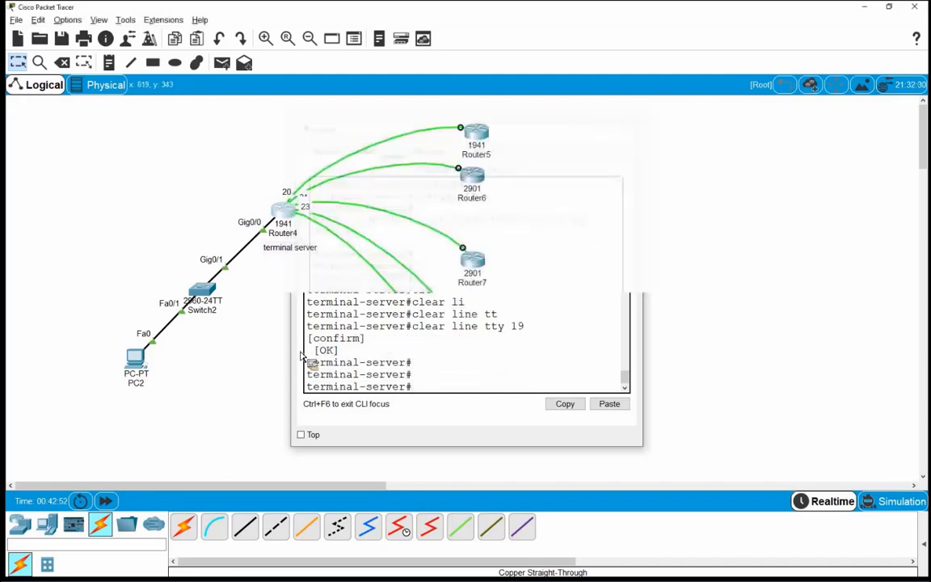
Step: From PC2's command prompt, rerun the SSH login with line suffix 20 to reach r6's prompt
left_click(136, 354)
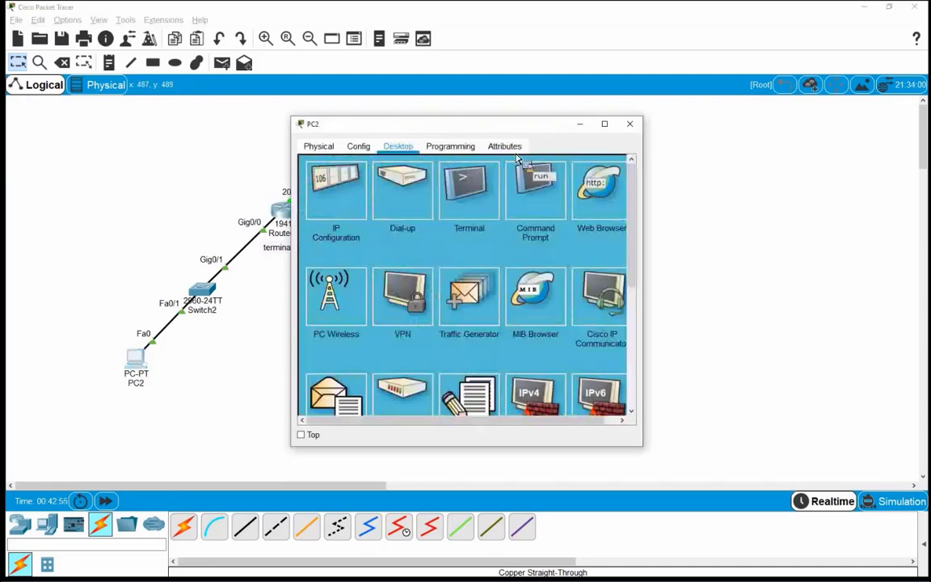
left_click(535, 194)
scroll(627, 289, "down", 3)
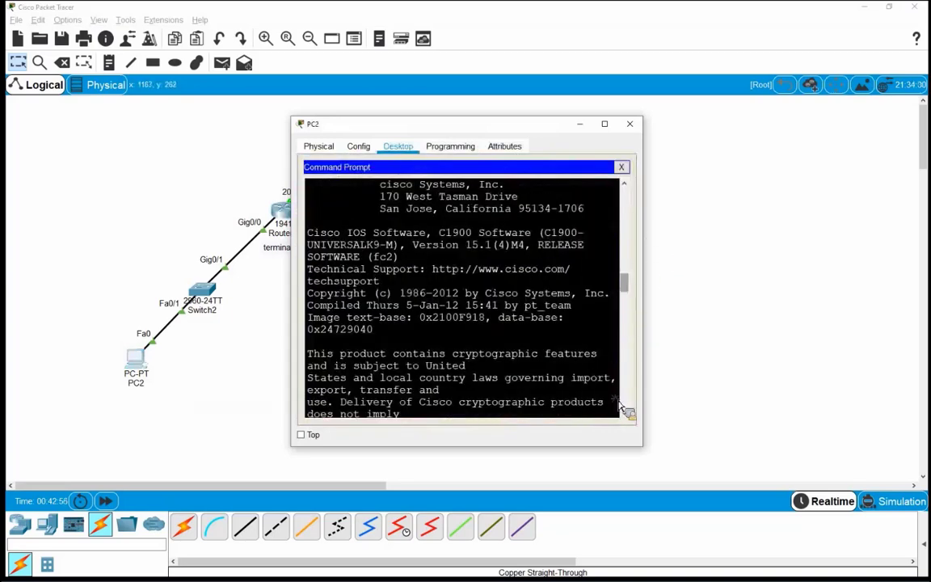
scroll(625, 404, "down", 10)
scroll(316, 363, "down", 5)
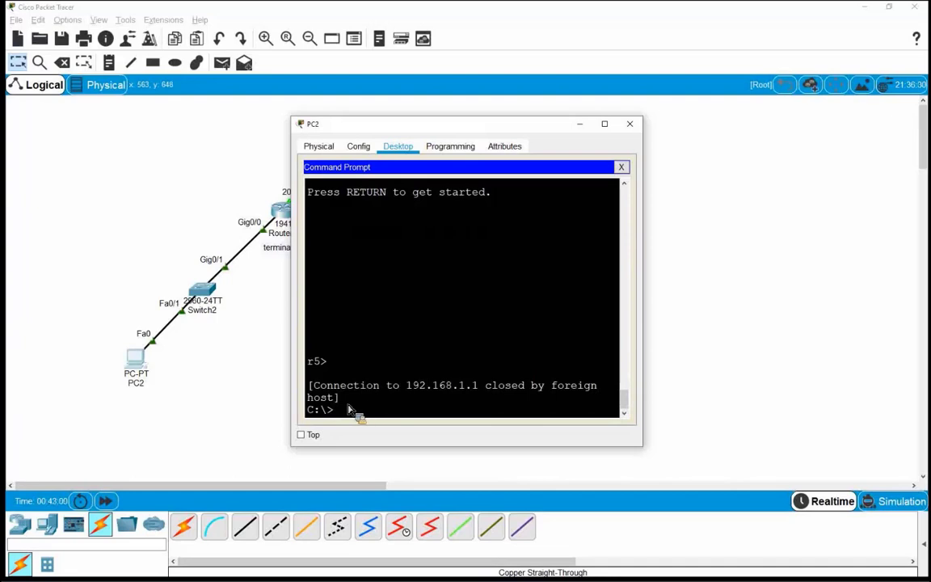
key("Return")
key("Return")
key("Return")
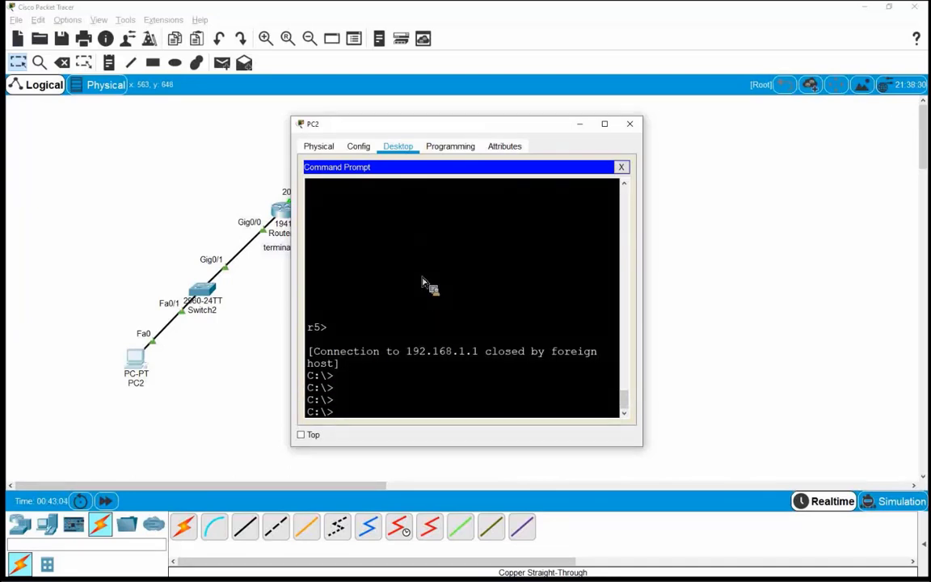
key("Up")
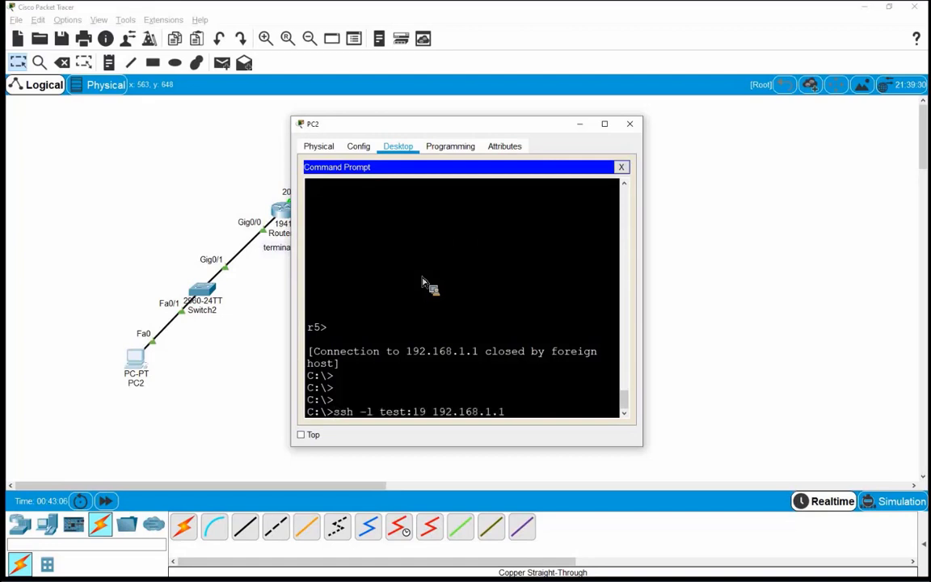
key("Left")
key("Left")
key("Left")
key("Left")
key("Left")
key("Left")
key("Left")
key("Left")
key("Left")
key("Left")
key("Left")
key("Left")
key("BackSpace")
key("BackSpace")
type("20")
key("Return")
key("Return")
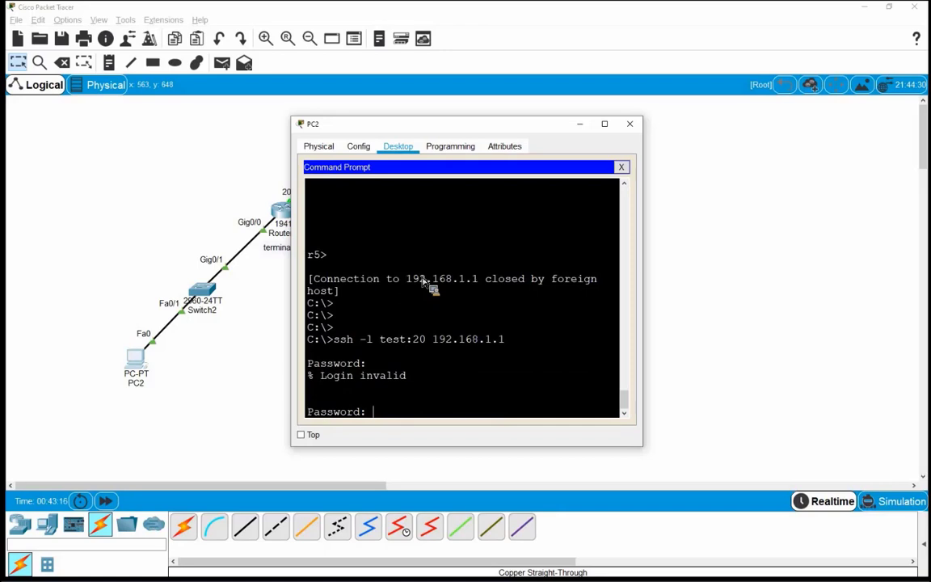
key("Return")
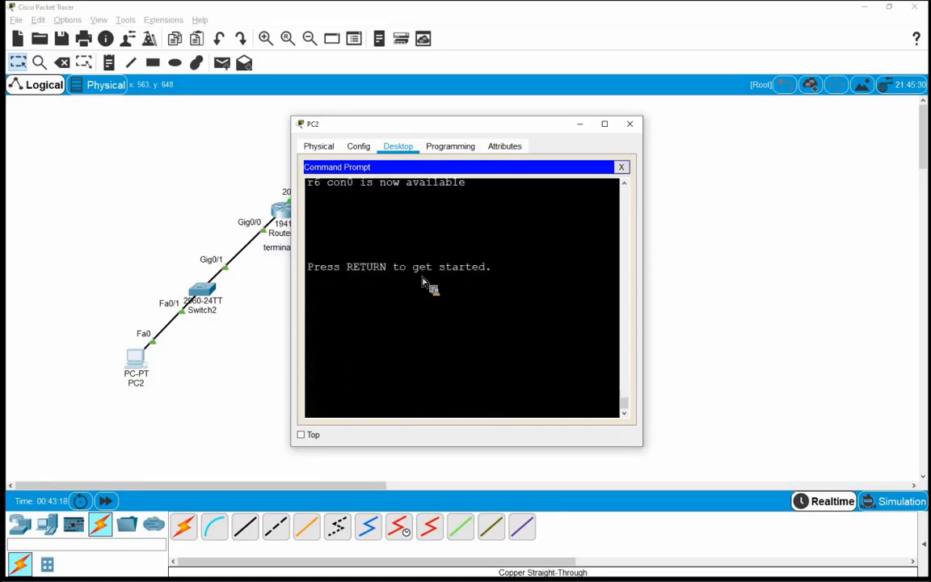
key("Return")
key("Return")
key("Return")
key("Return")
key("Return")
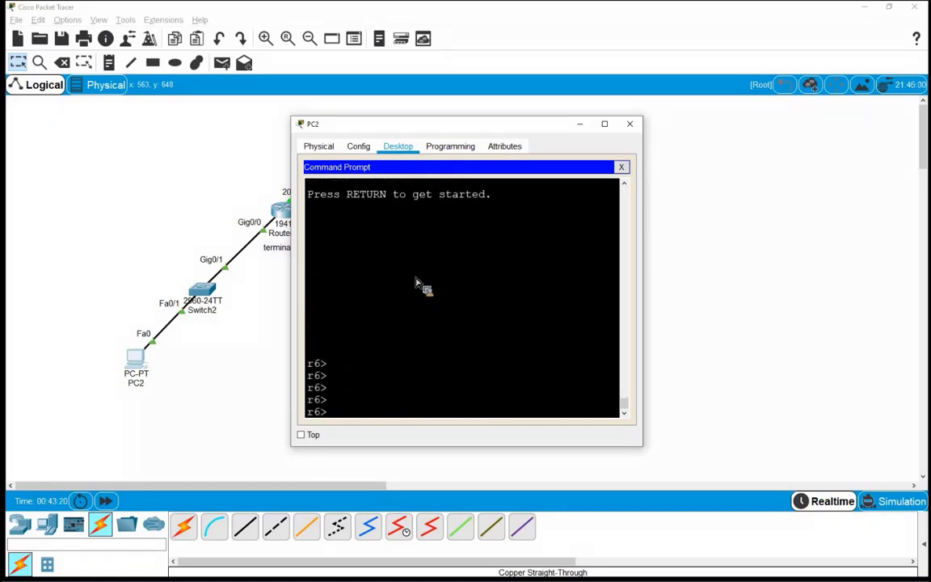
Step: Close PC2's window, then move Router6 on the canvas and undo the move
left_click(632, 126)
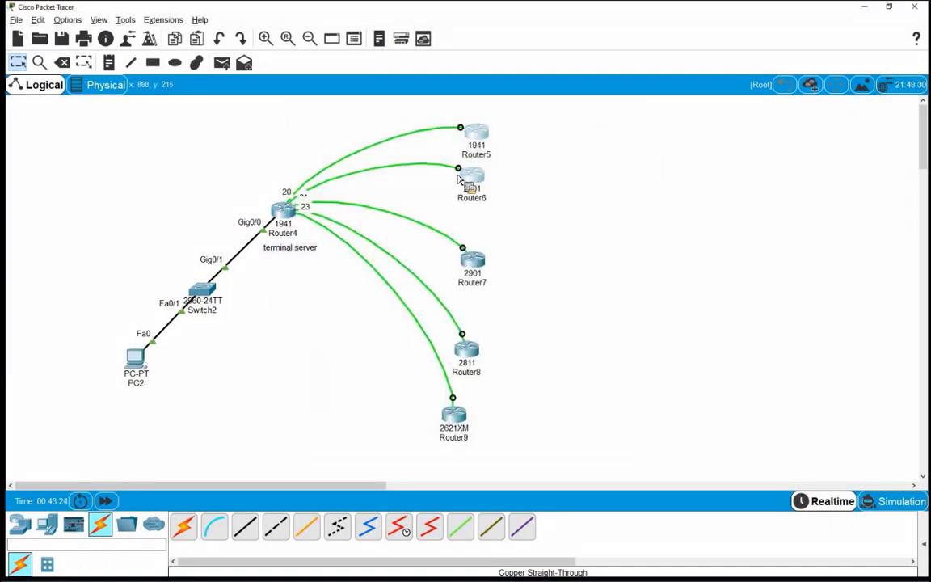
left_click_drag(472, 176, 257, 144)
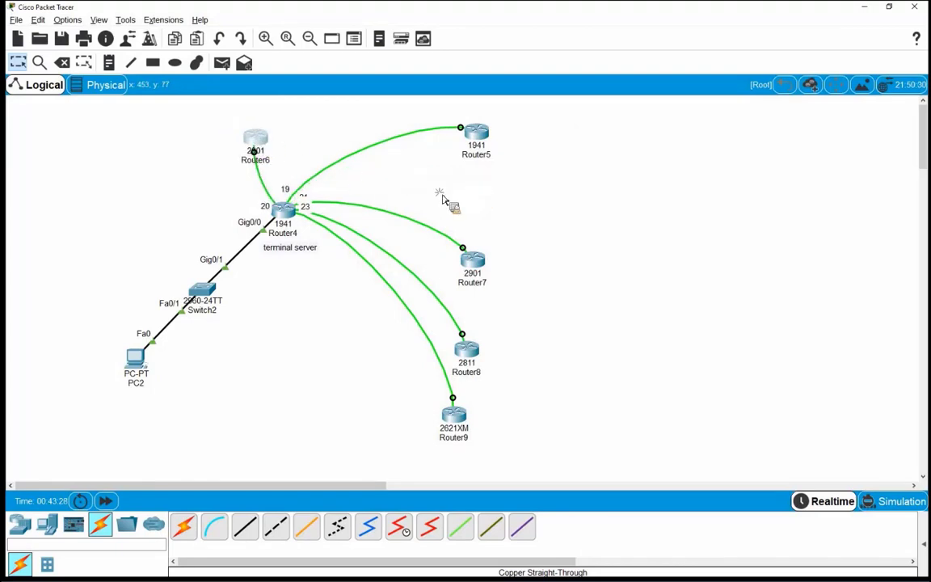
key("ctrl+z")
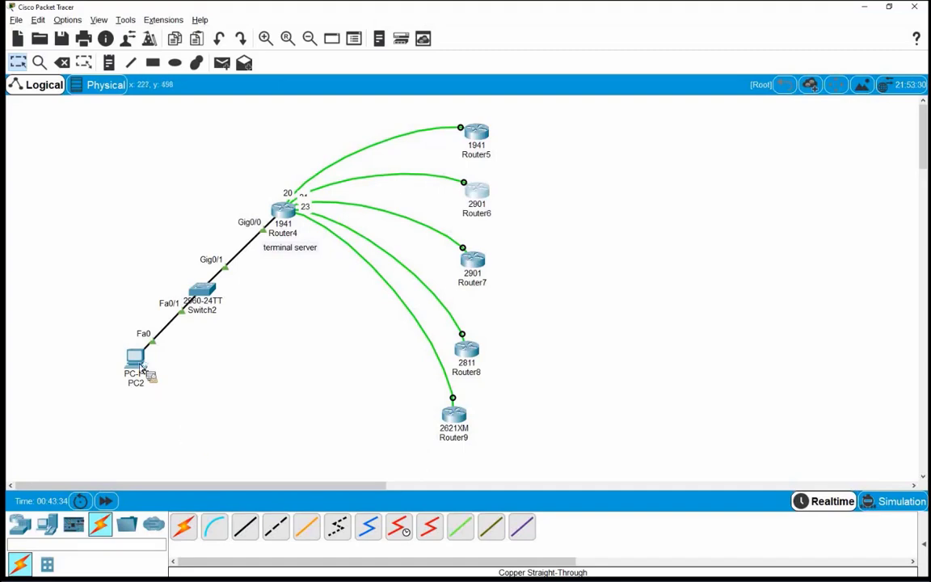
Step: Run show users in Router4's maximized CLI window
left_click(284, 212)
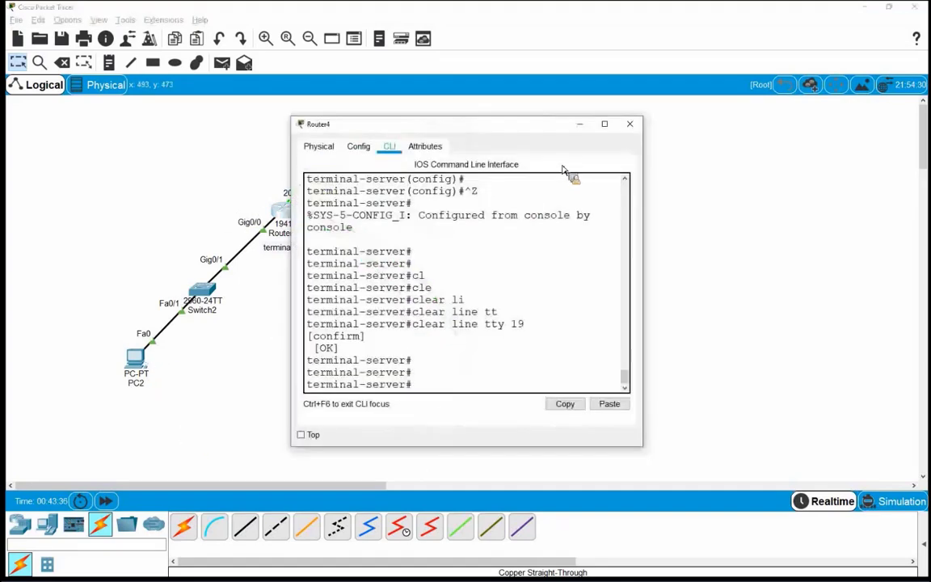
key("super+Up")
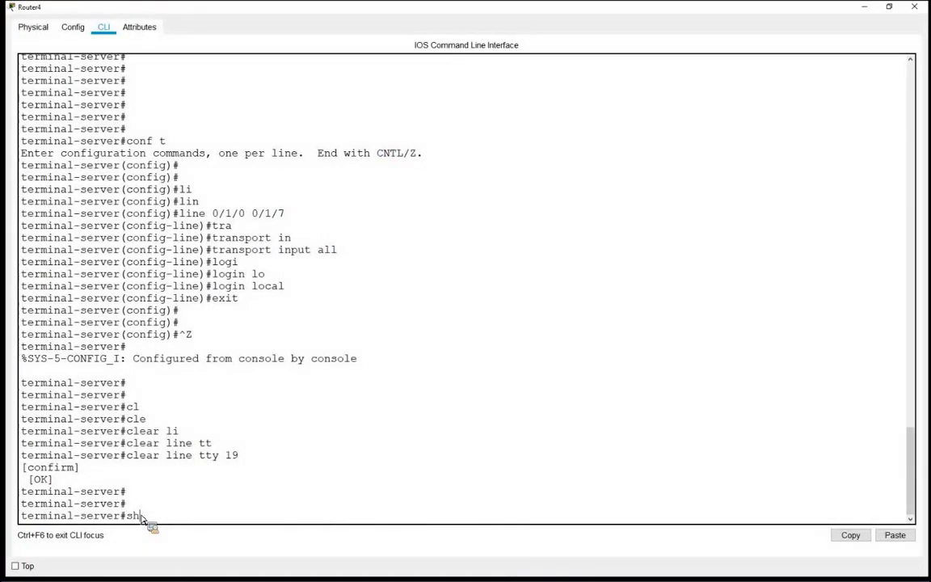
type("show u")
key("Tab")
key("Return")
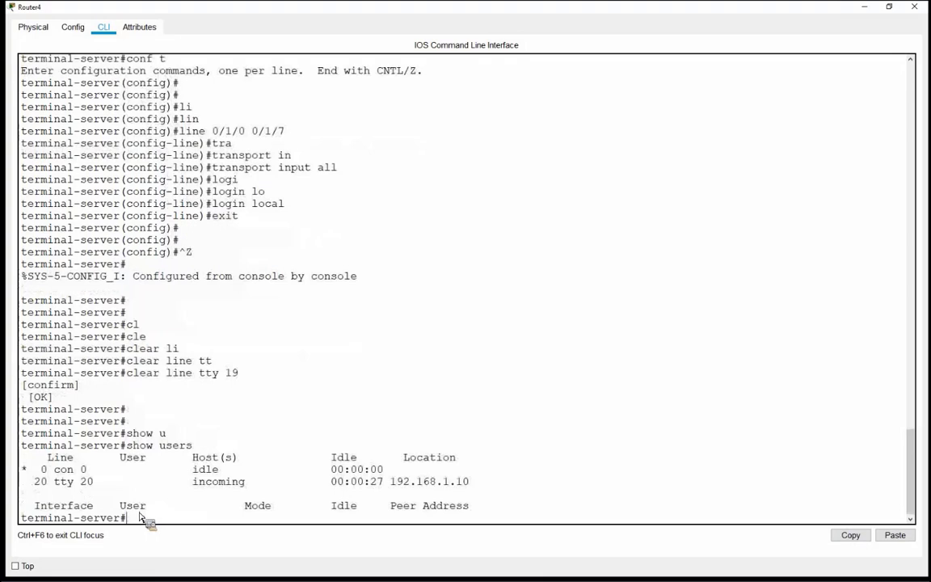
Step: Highlight the con 0 row and the tty 20 session from 192.168.1.10 in the output
left_click_drag(38, 471, 422, 485)
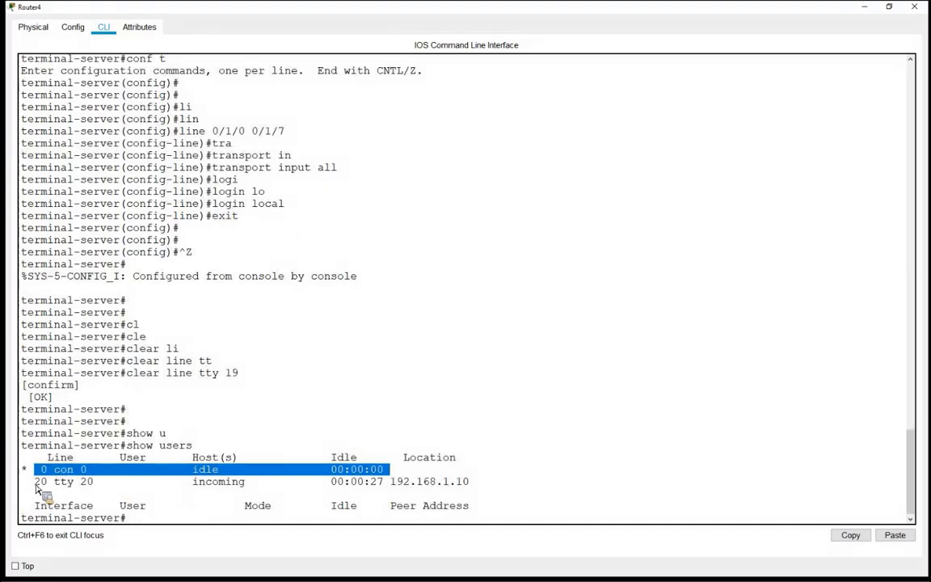
left_click_drag(35, 484, 74, 483)
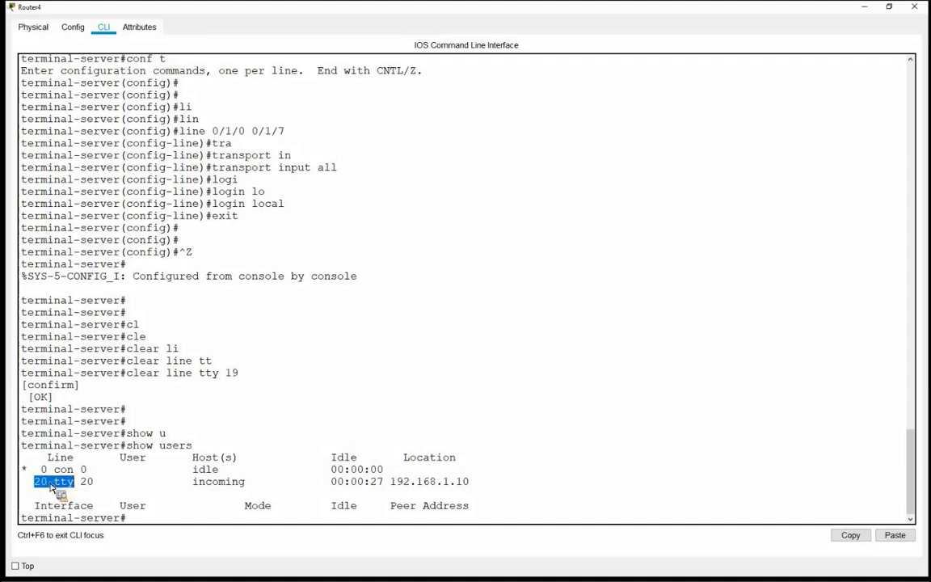
left_click(35, 485)
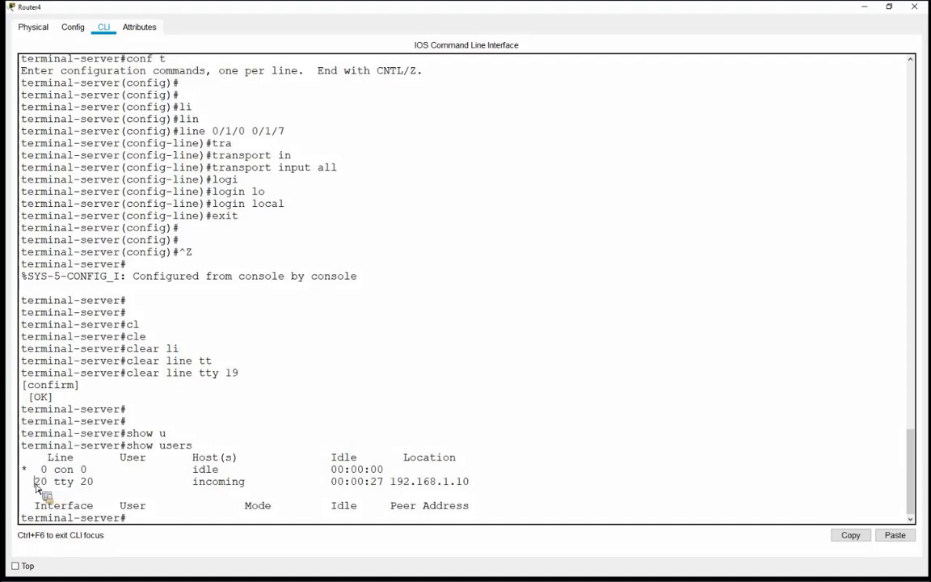
left_click_drag(36, 485, 474, 495)
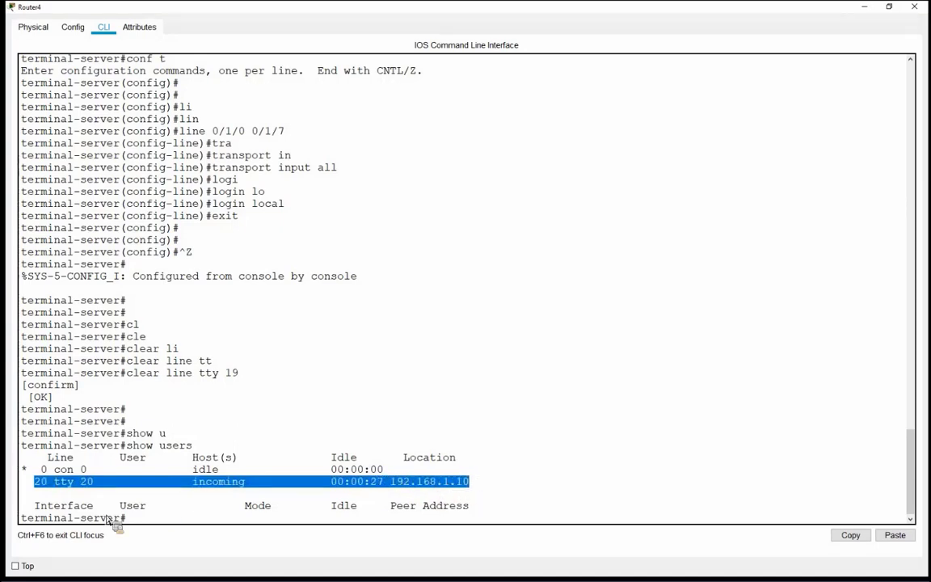
left_click(140, 528)
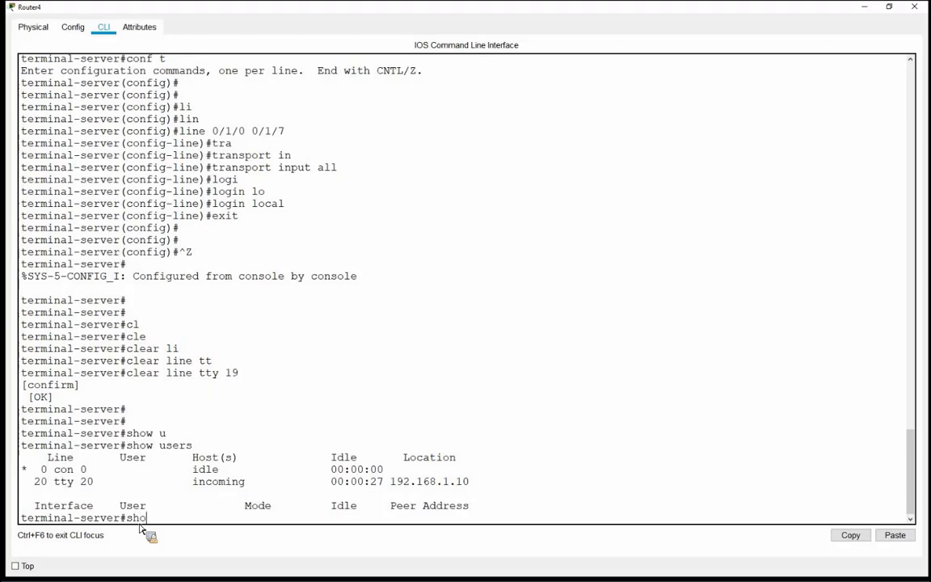
Step: Run show line on Router4 and page through the full line table
type("show")
key("Tab")
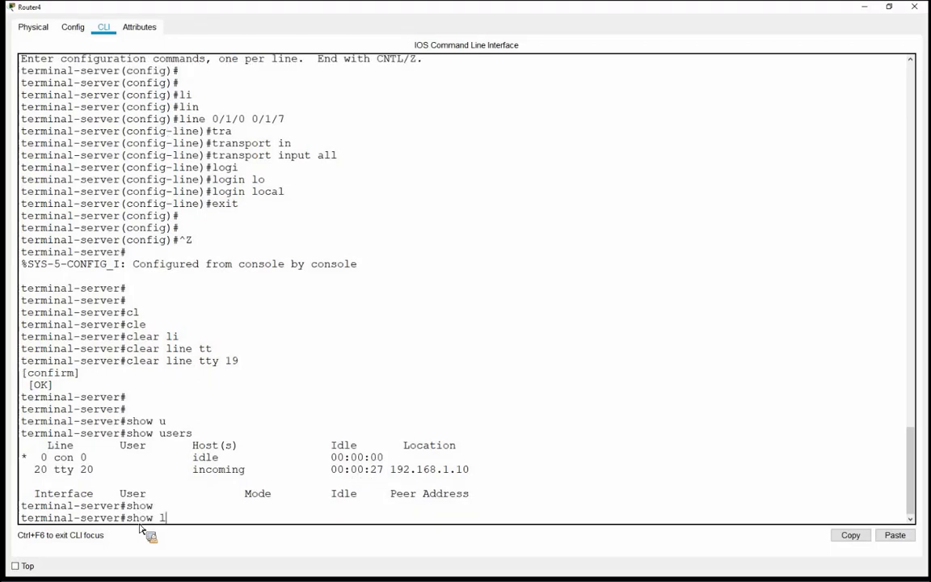
type("line")
key("Return")
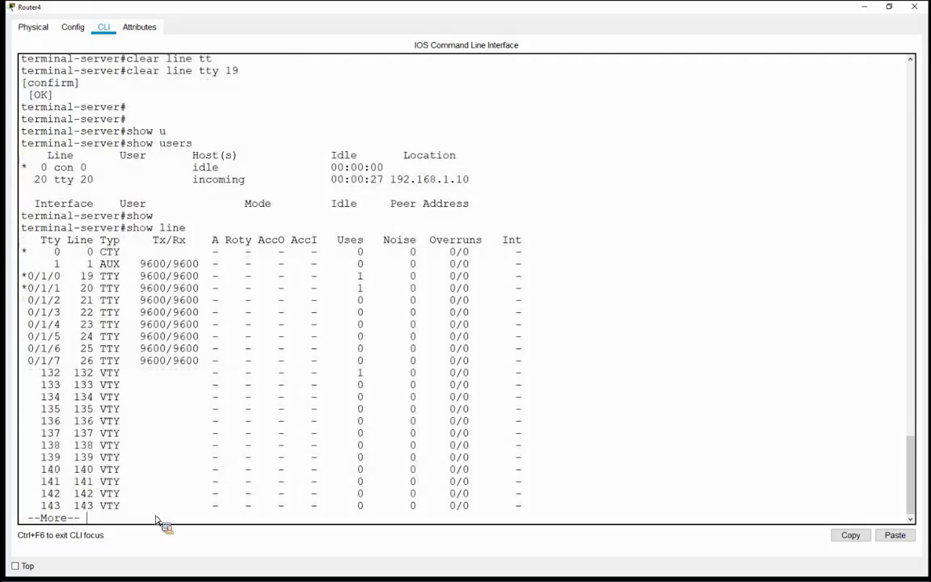
key("Return")
key("Return")
key("Return")
key("Return")
key("Return")
key("Return")
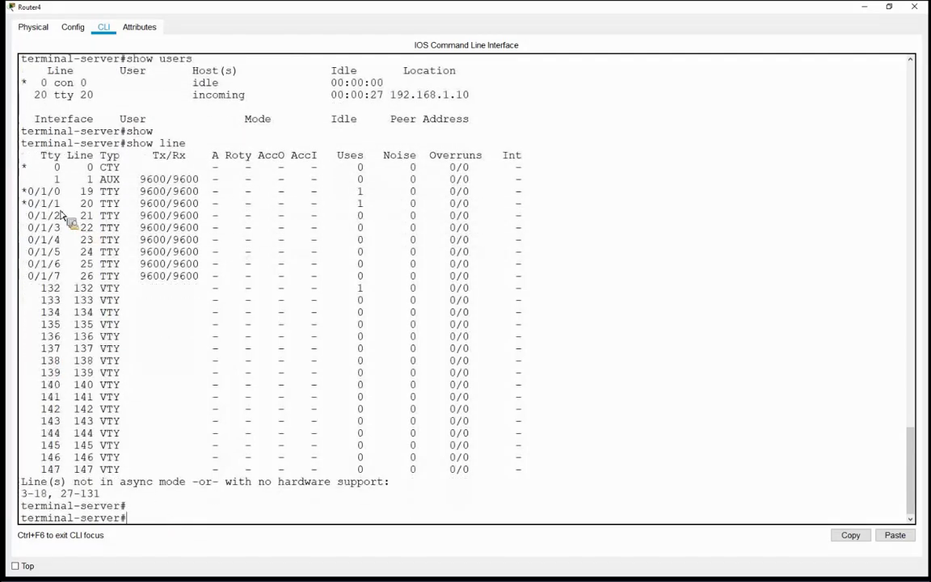
Step: Highlight the CTY/AUX, async TTY and VTY rows, then async line 0/1/1 as line 20
left_click_drag(35, 172, 139, 176)
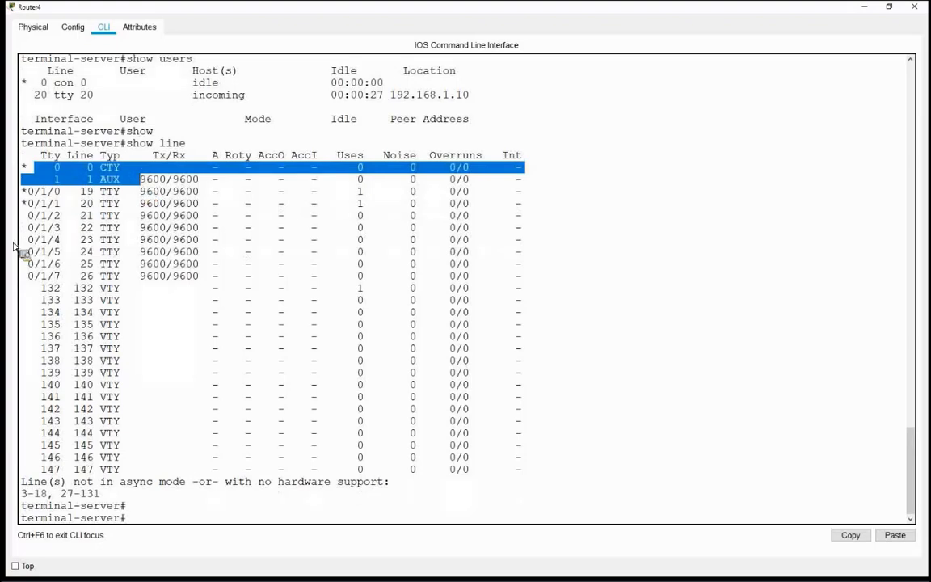
left_click_drag(27, 191, 521, 277)
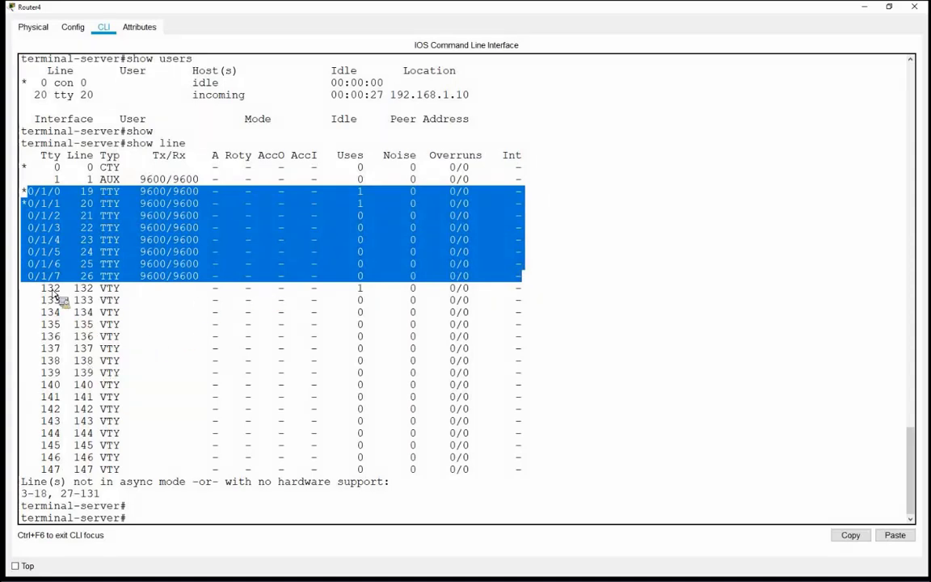
left_click_drag(34, 290, 522, 478)
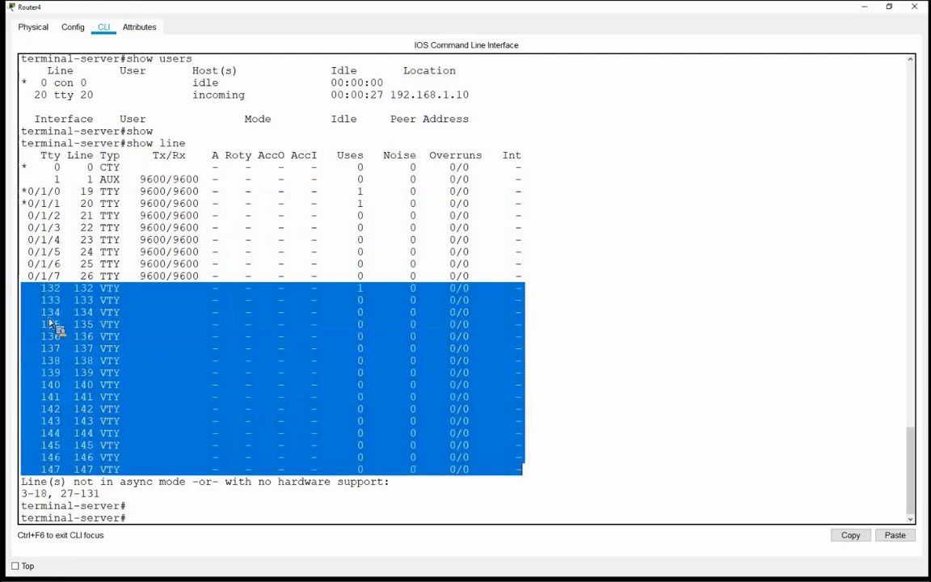
left_click_drag(28, 191, 107, 204)
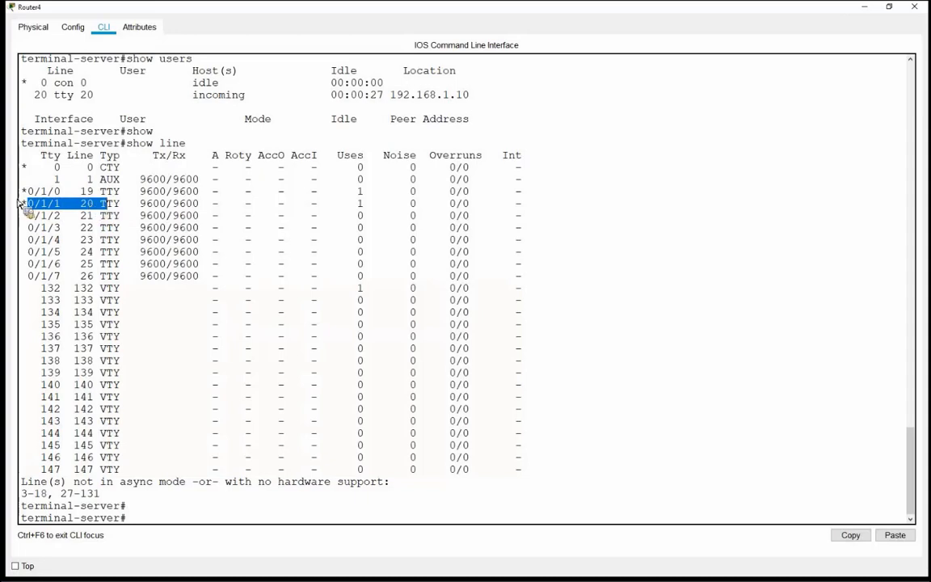
left_click_drag(27, 204, 21, 203)
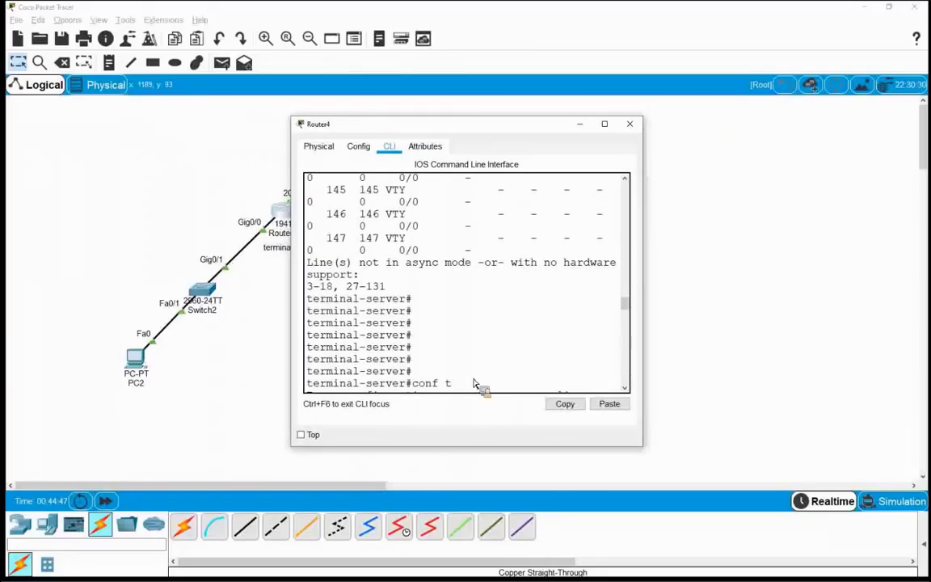
Step: Dismiss Router4's CLI and box-select PC2, Switch2 and Routers 4–9 on the canvas
left_click(114, 145)
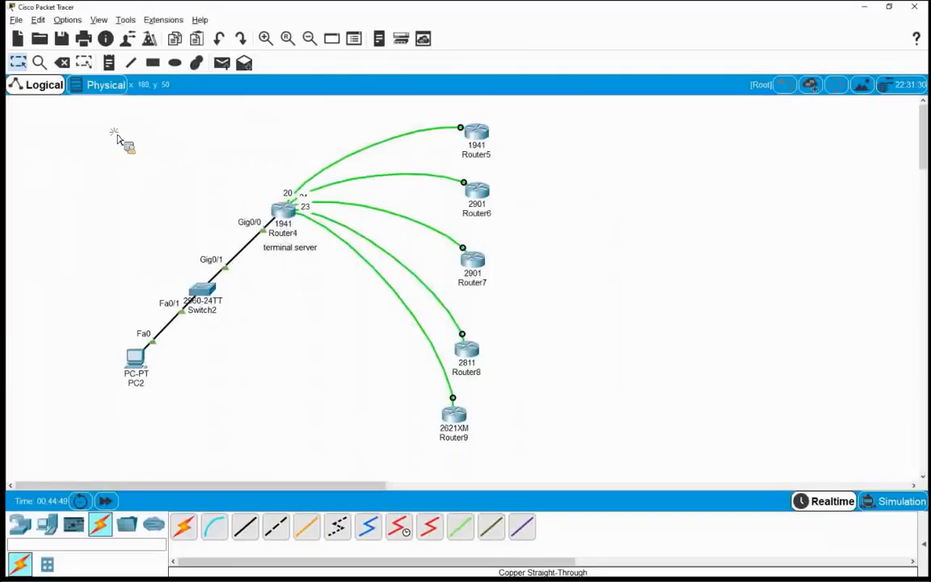
left_click_drag(110, 126, 532, 460)
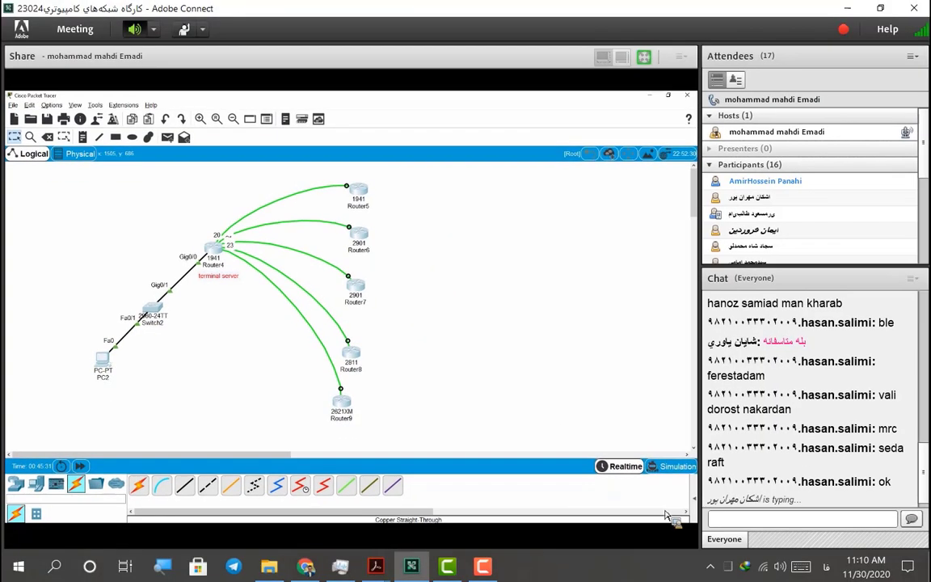
Step: Send 'خسته نباشید استاد' in the Adobe Connect meeting chat
left_click(846, 516)
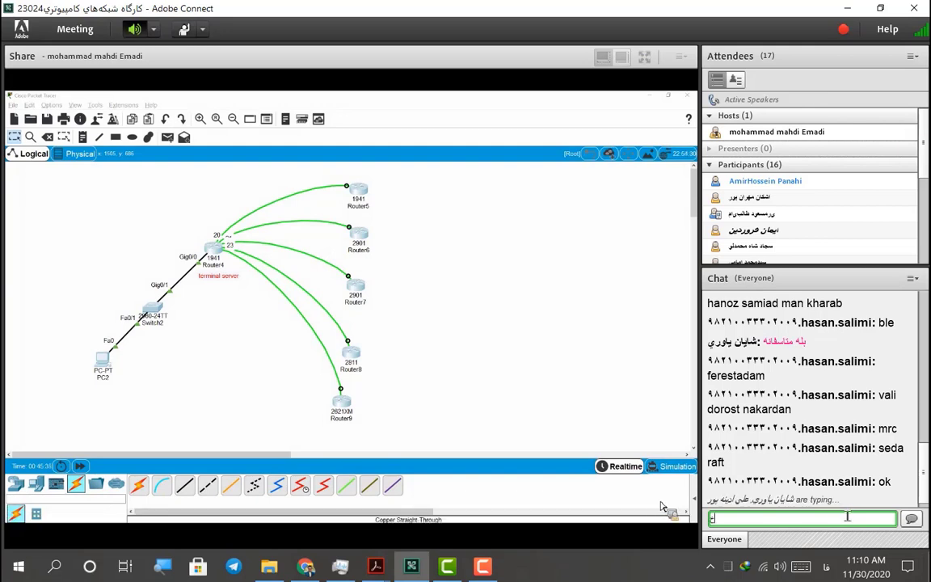
type("خسته نباشید ")
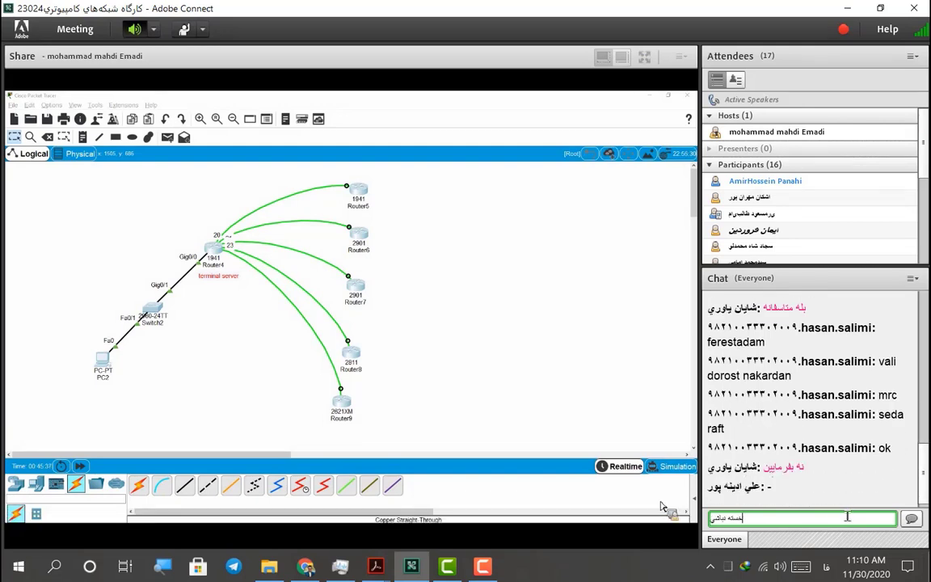
type("استاد")
key("Return")
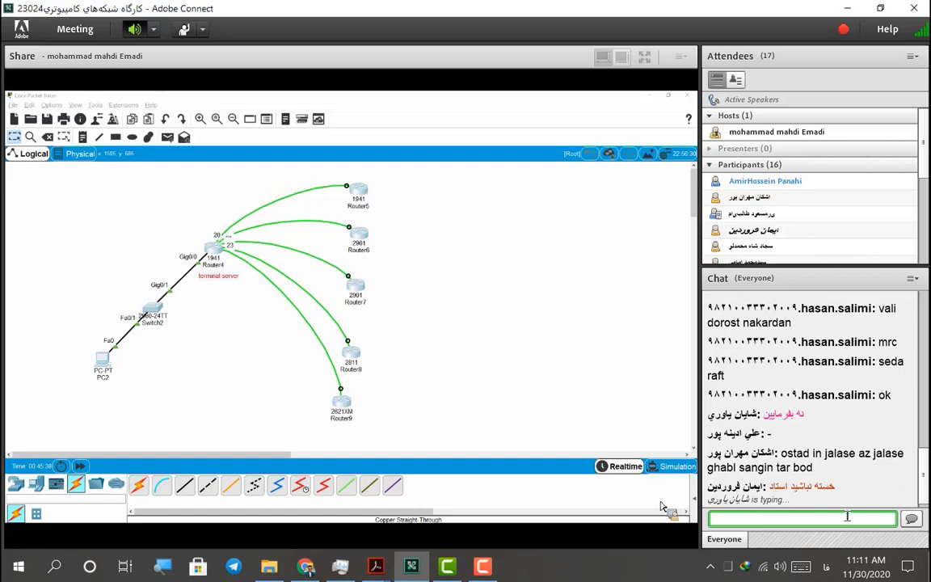